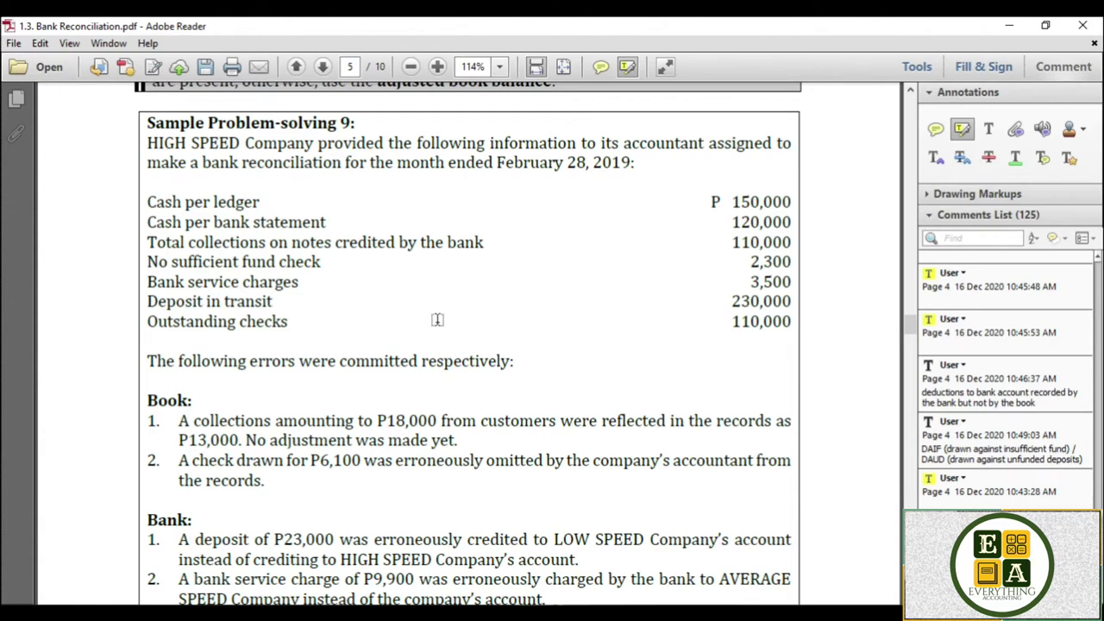
- Highlight the three lines from total collections on notes through bank service charges, including their amounts, in Sample Problem-solving 9
scroll(312, 438, "down", 1)
scroll(313, 438, "down", 2)
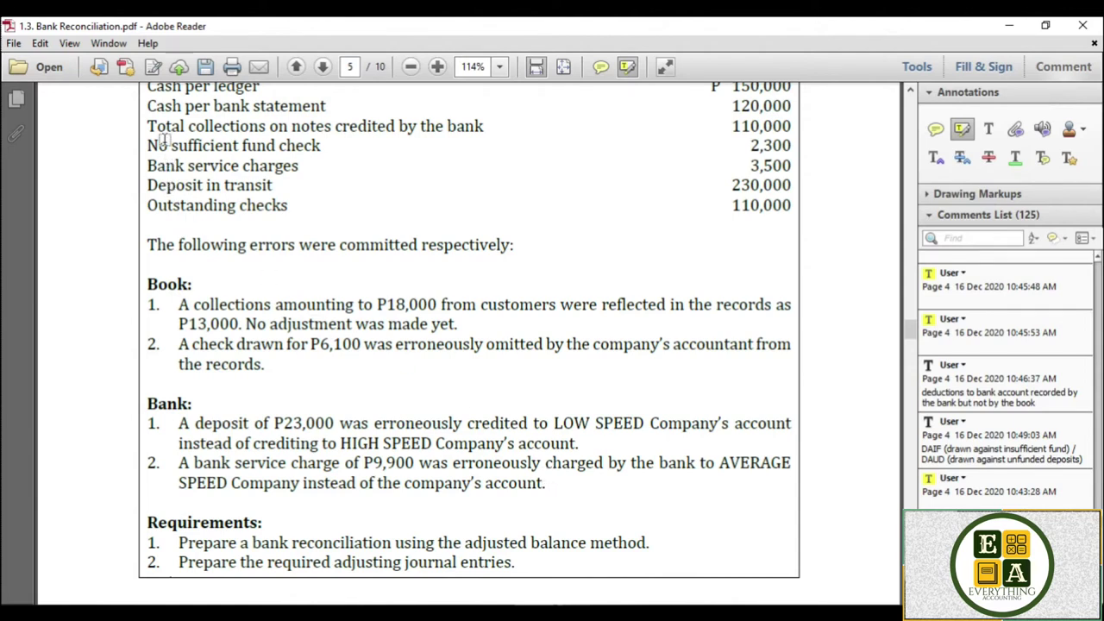
left_click_drag(148, 125, 788, 164)
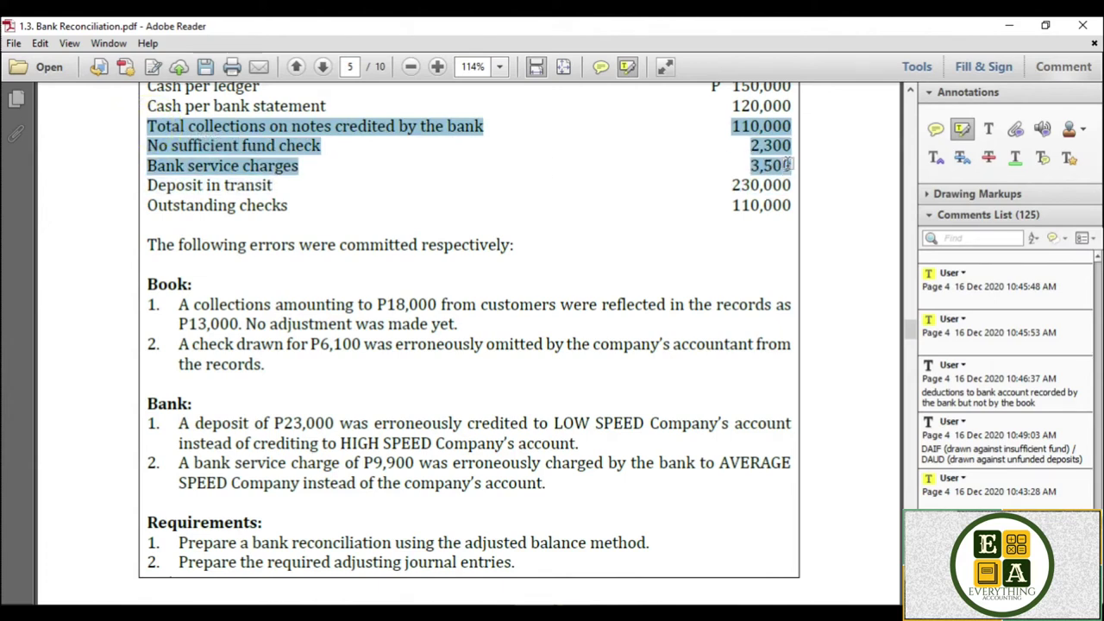
left_click_drag(787, 164, 787, 164)
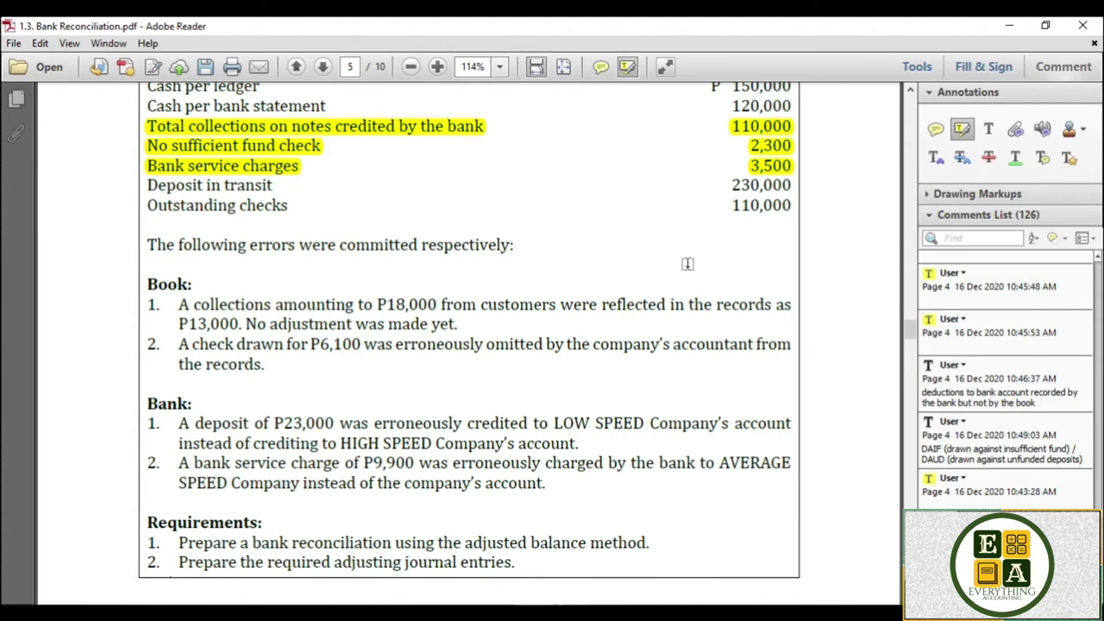
scroll(678, 299, "up", 1)
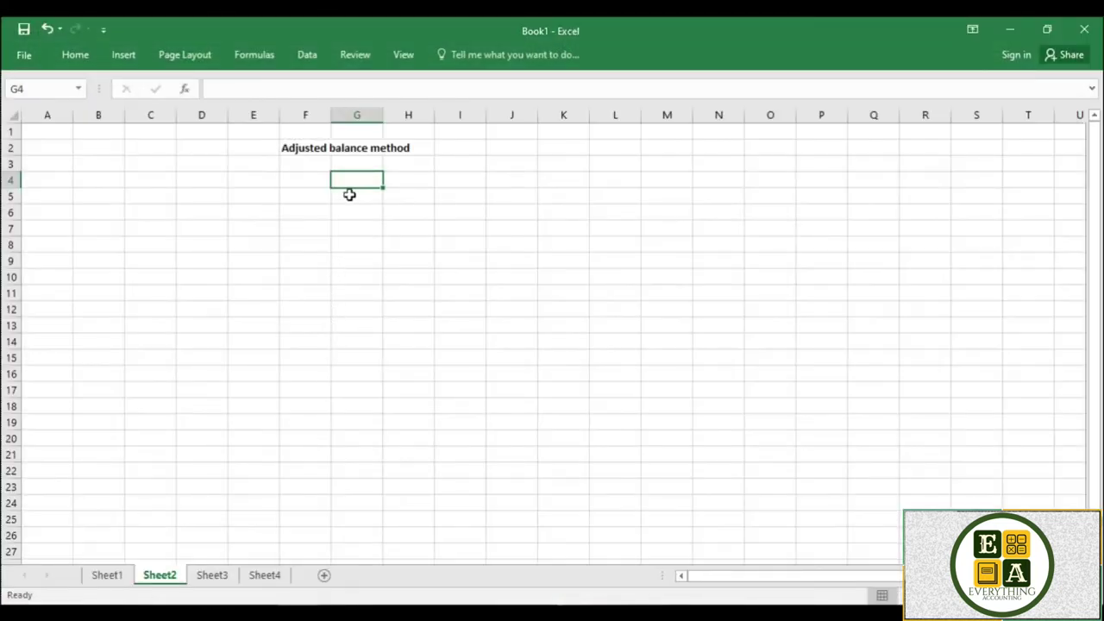
- In Excel's Sheet2, enter the row label "Unadjusted balances" in cell G4, below the "Adjusted balance method" title
left_click(356, 181)
type("Unadjusted")
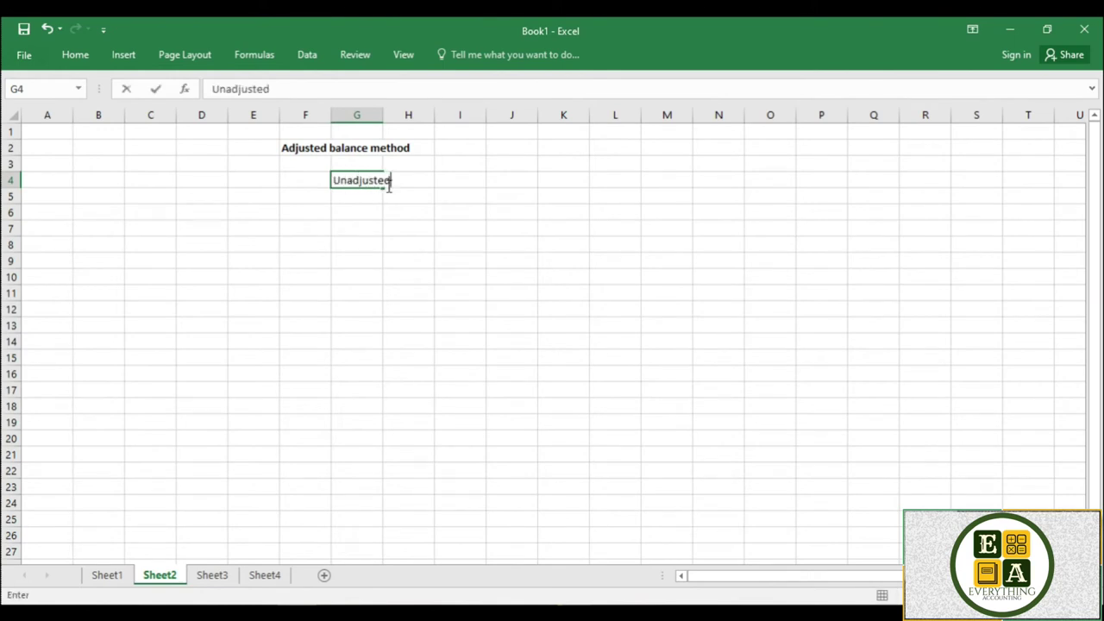
type(" b")
key("BackSpace")
type("balances")
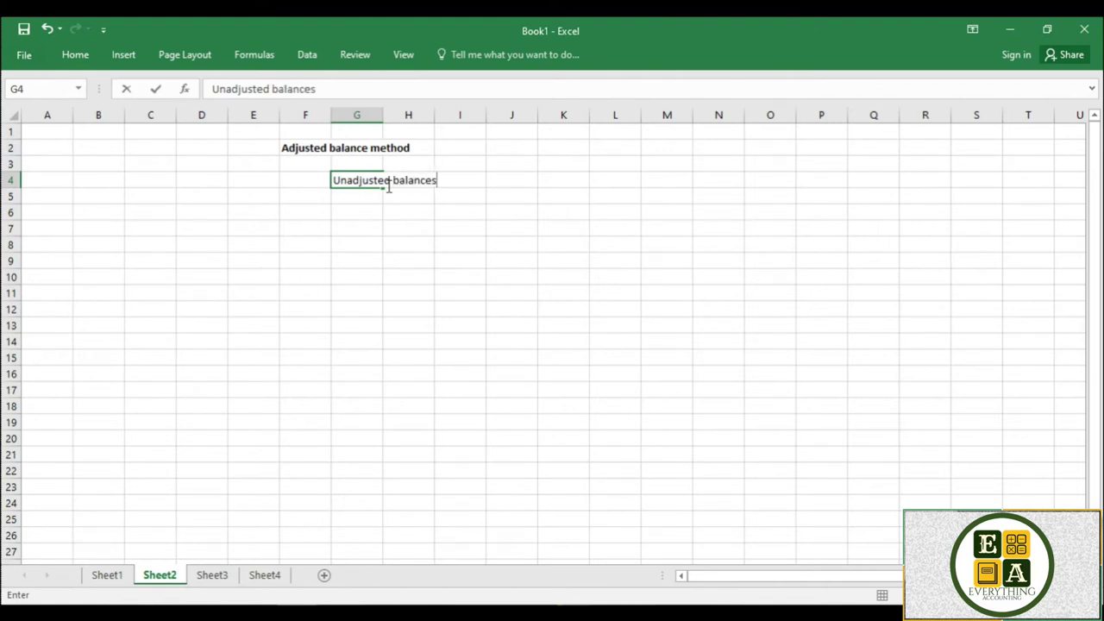
- Add the column headings "Book" in K3 and "Bank" in L3
left_click(560, 163)
type("Book")
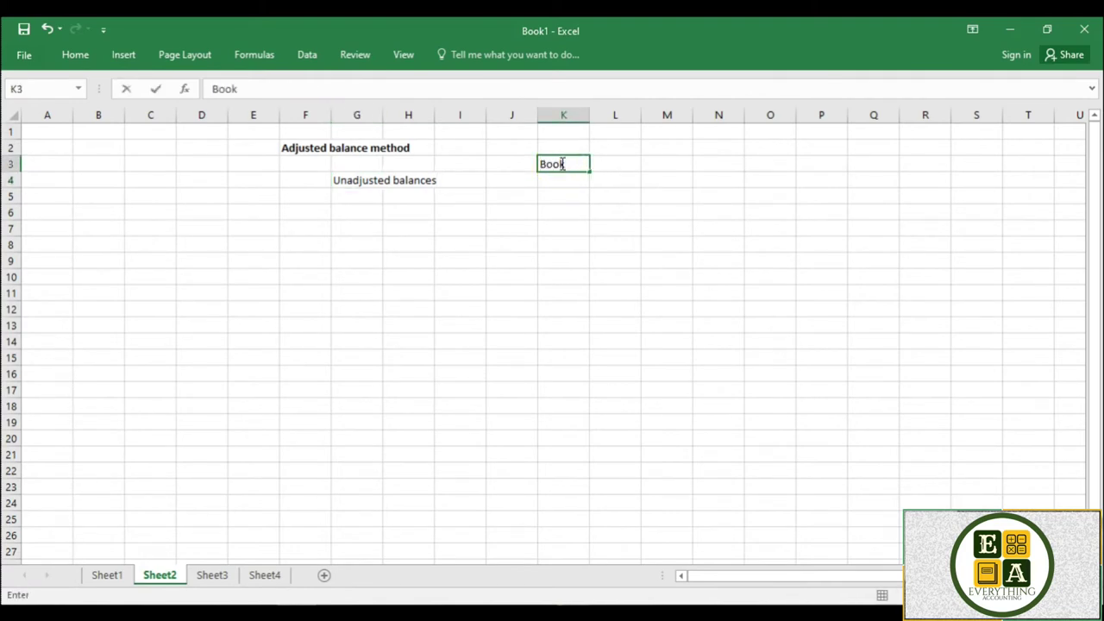
key("Tab")
type("Bank")
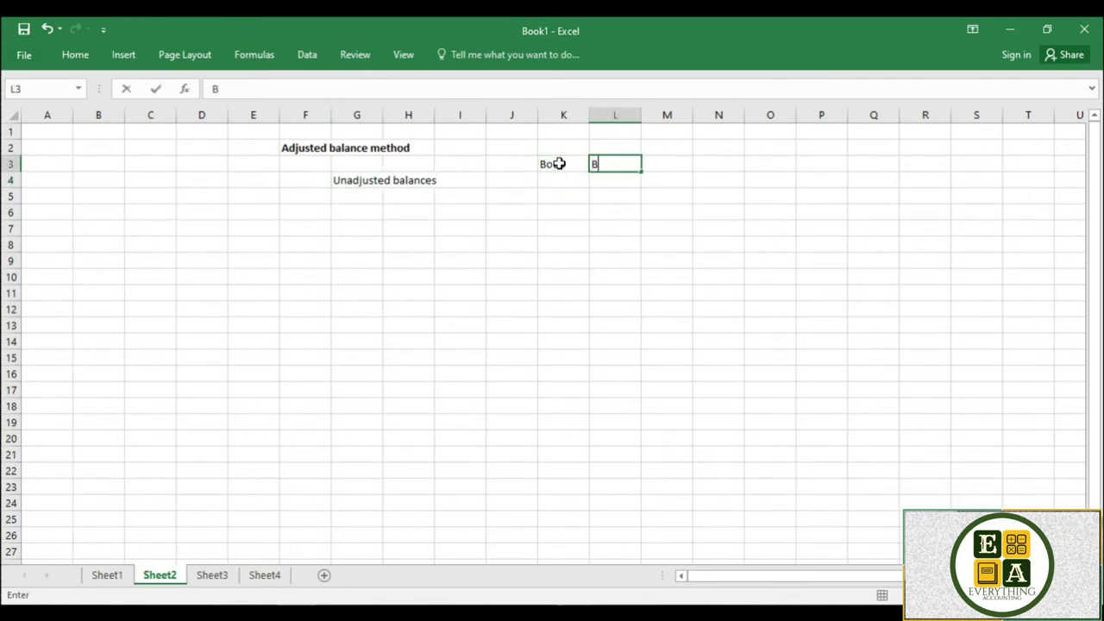
- List "Collection", "NSF checks" and "Bank service charges" as row labels in cells G5 to G7
left_click(364, 202)
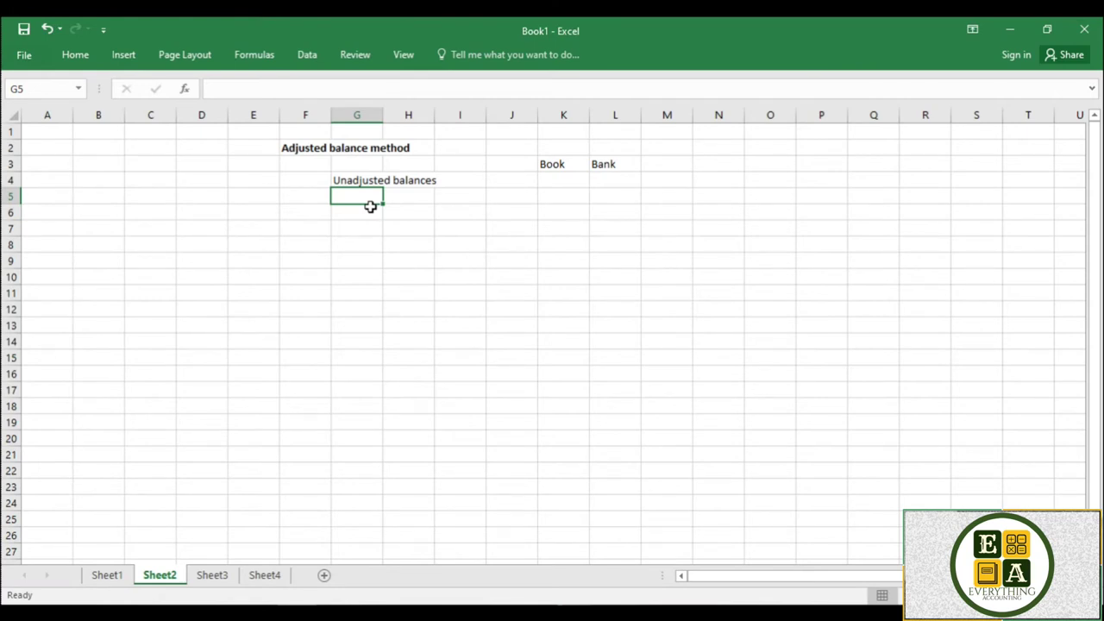
type("Collection")
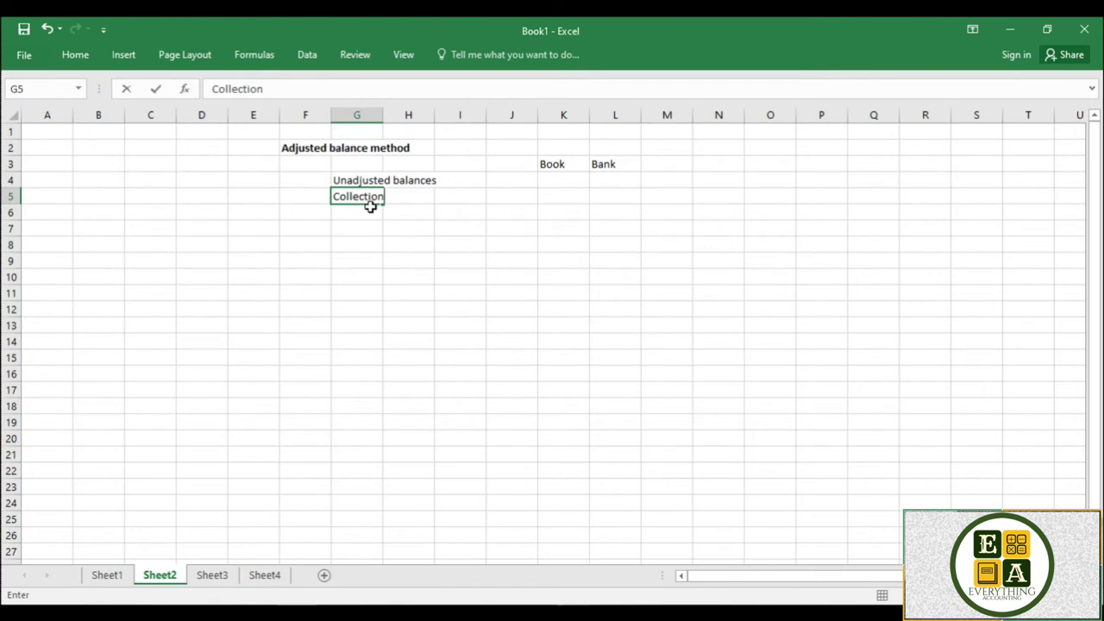
key("Return")
type("NSF checks")
key("Return")
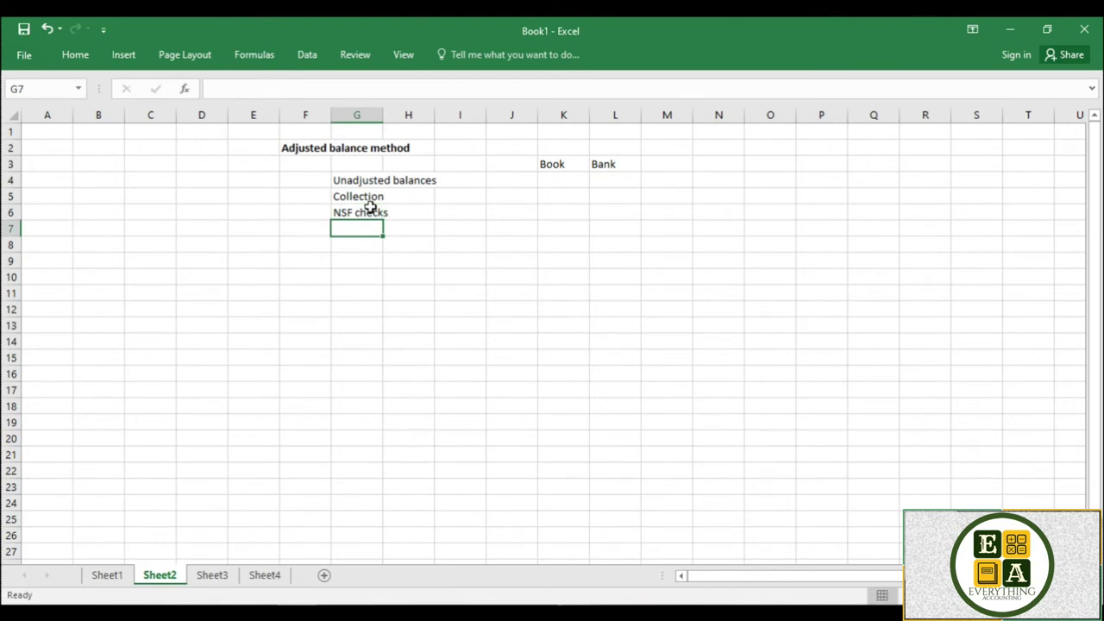
type("Bank servi")
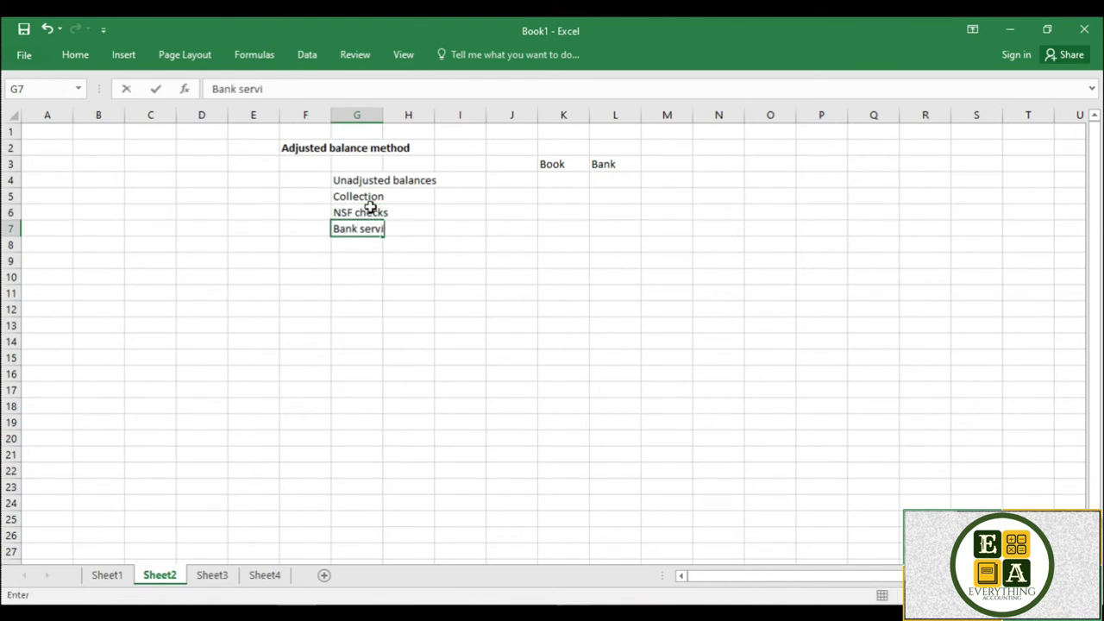
type("ce charges")
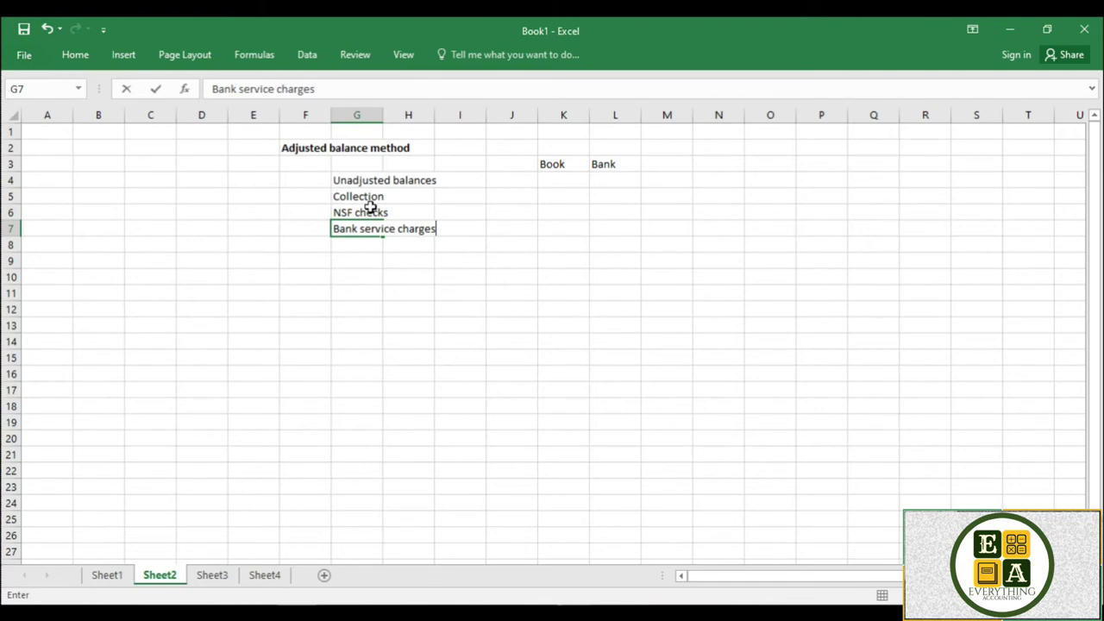
key("alt+Tab")
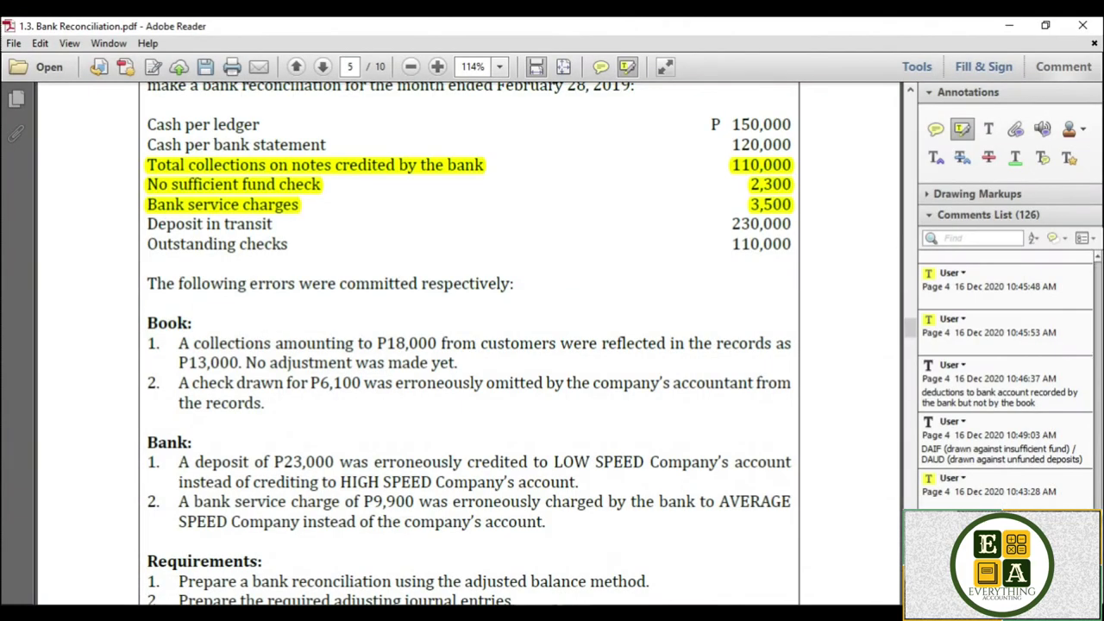
key("alt+Tab")
key("Return")
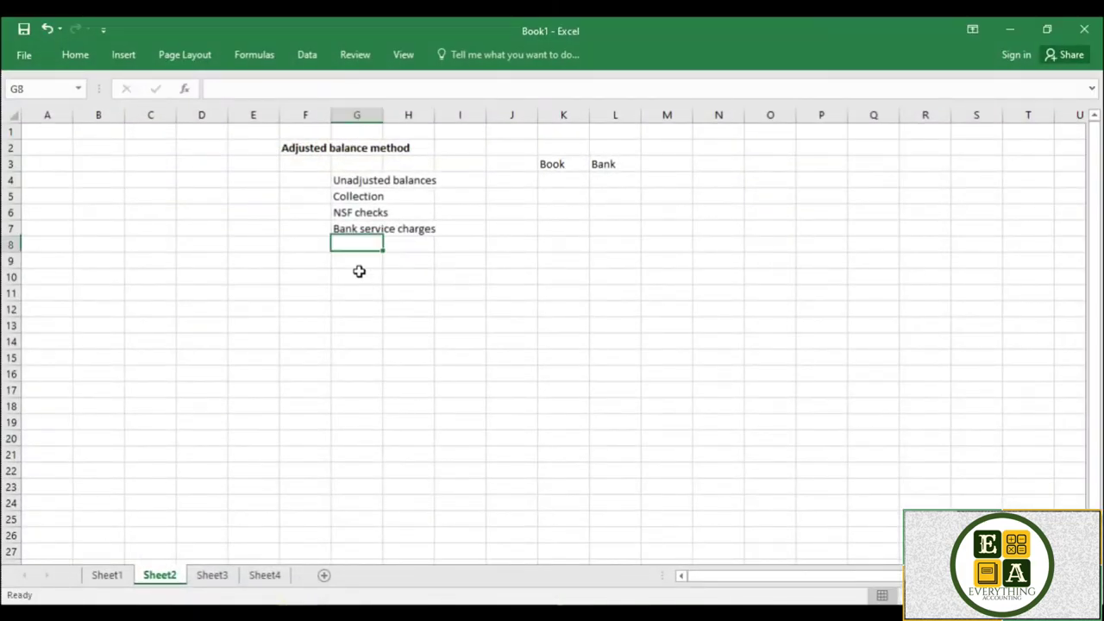
- Add the row labels "Deposit in transit" in G8 and "Outstanding checks" in G9
type("De")
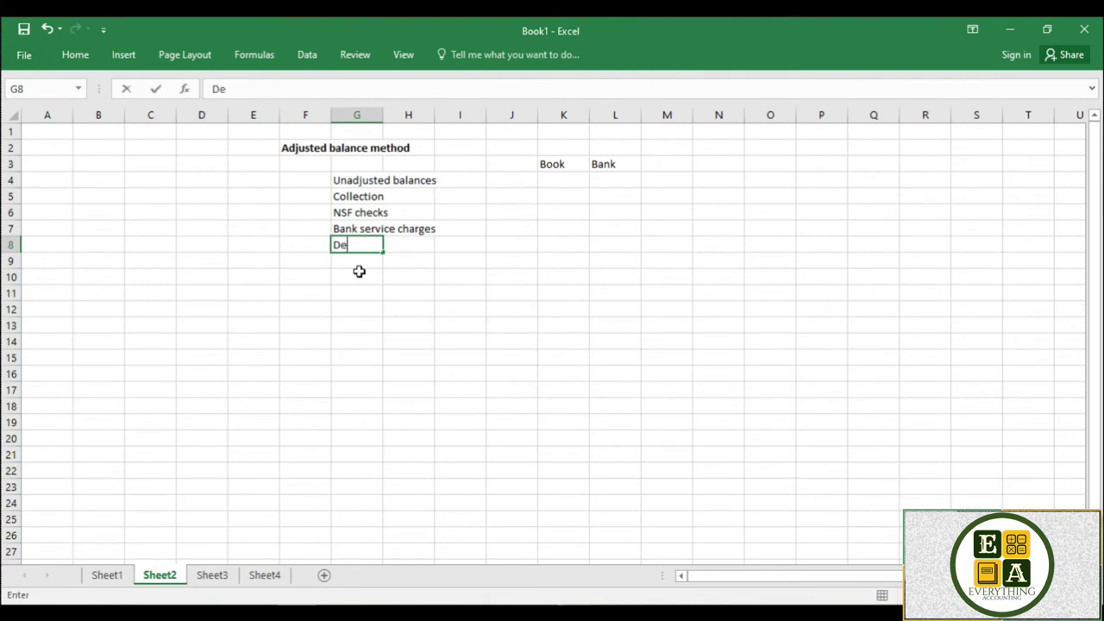
type("posit in transit")
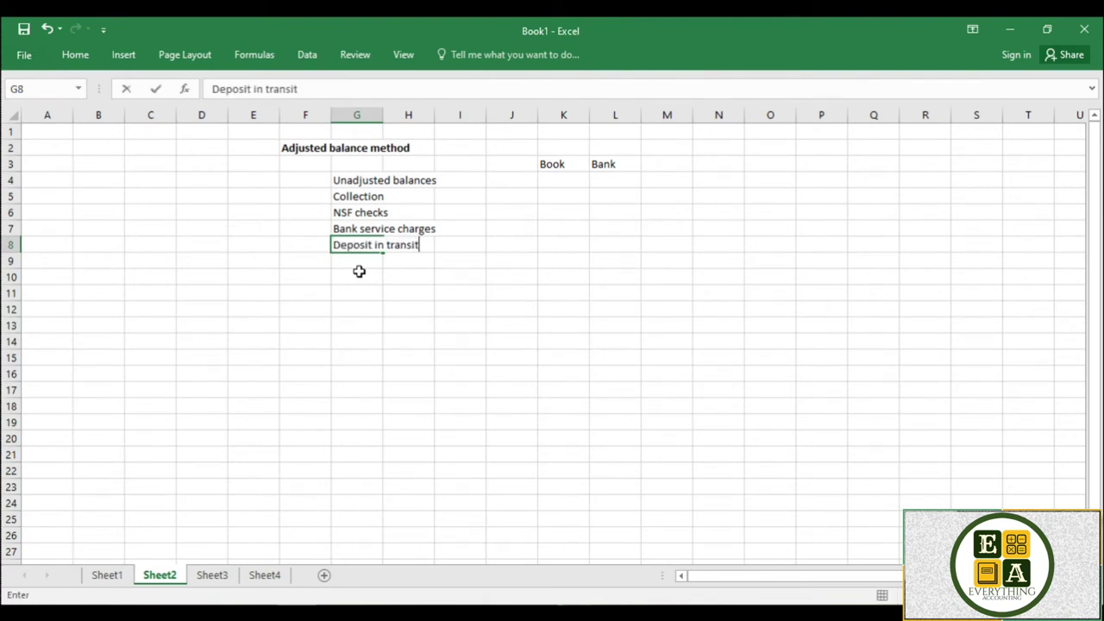
key("Return")
type("O")
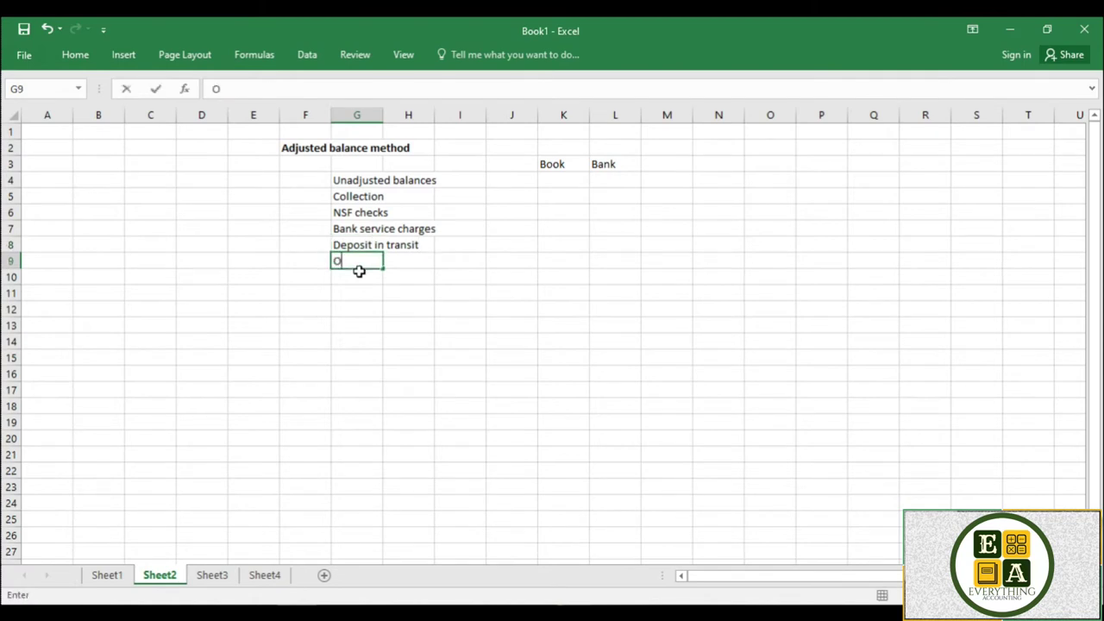
type("utstanding")
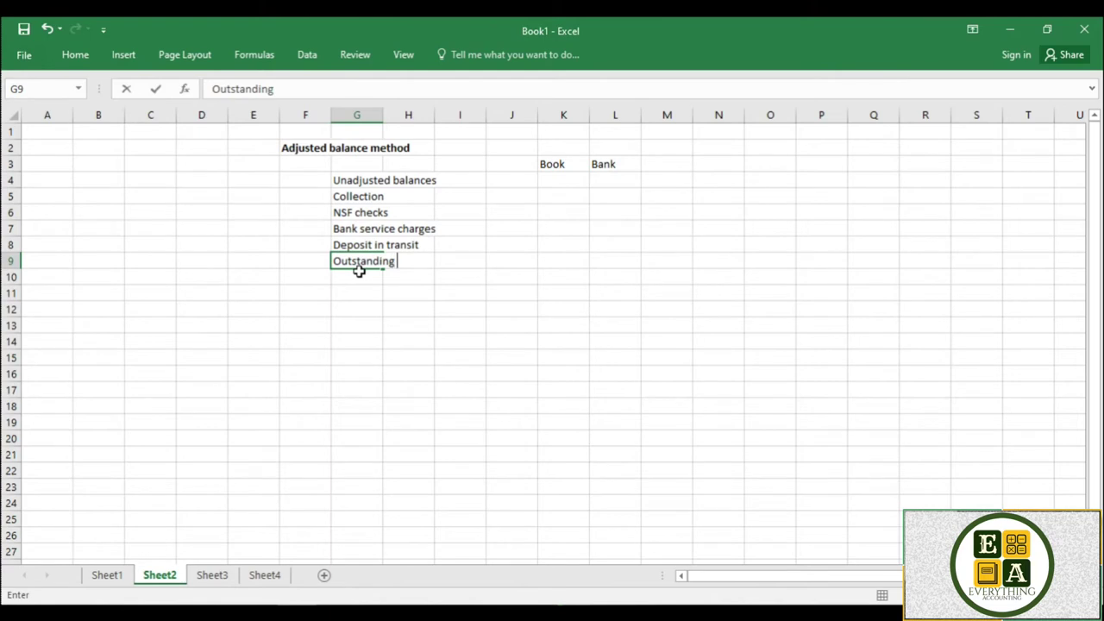
type(" checks")
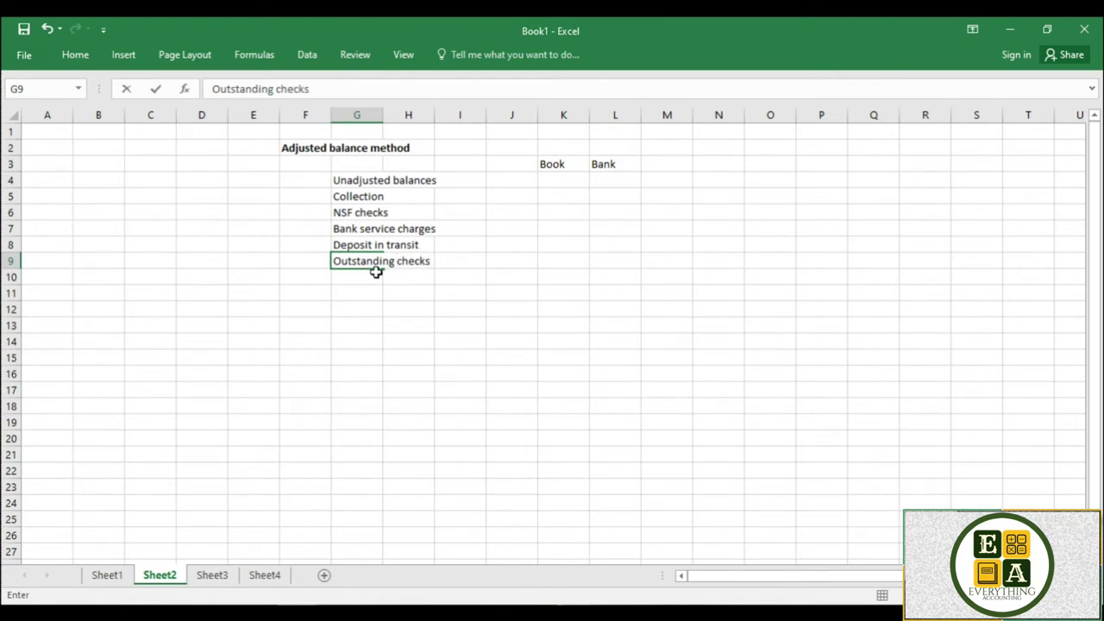
- Enter the unadjusted balances from the PDF problem: 150,000 for Book in K4 and 120,000 for Bank in L4
key("alt+Tab")
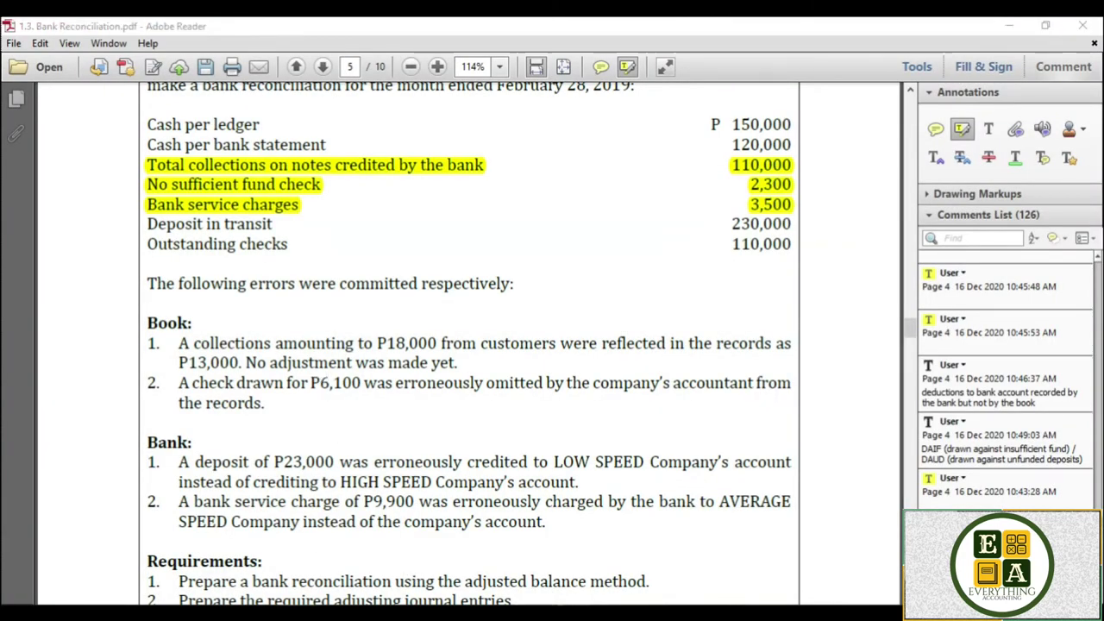
key("alt+Tab")
left_click(555, 181)
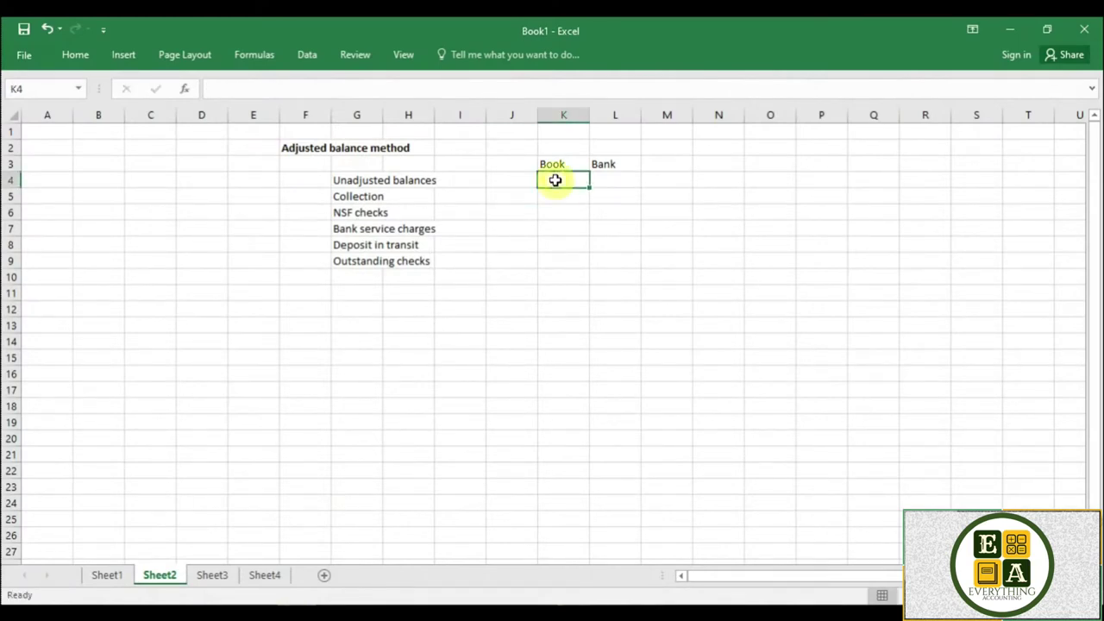
key("alt+Tab")
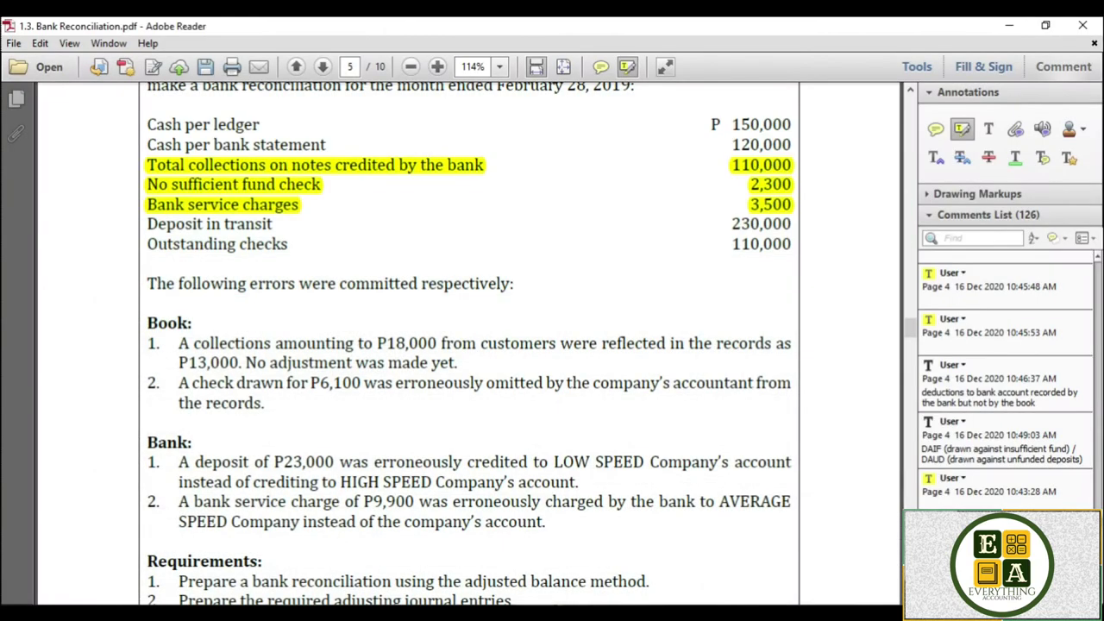
key("alt+Tab")
type("150")
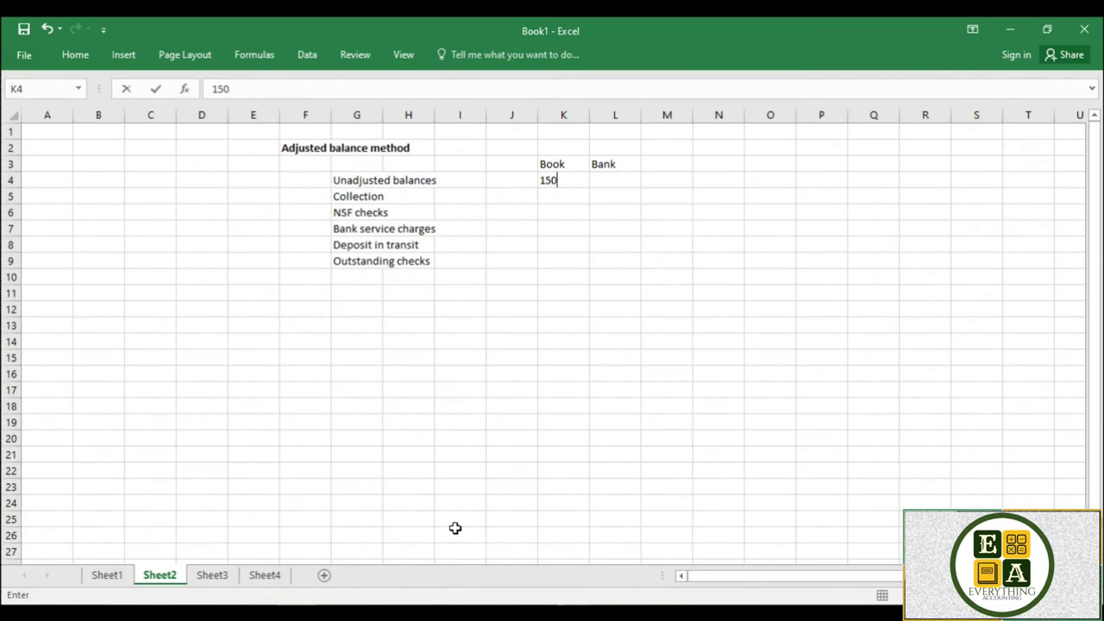
type(",000")
key("Tab")
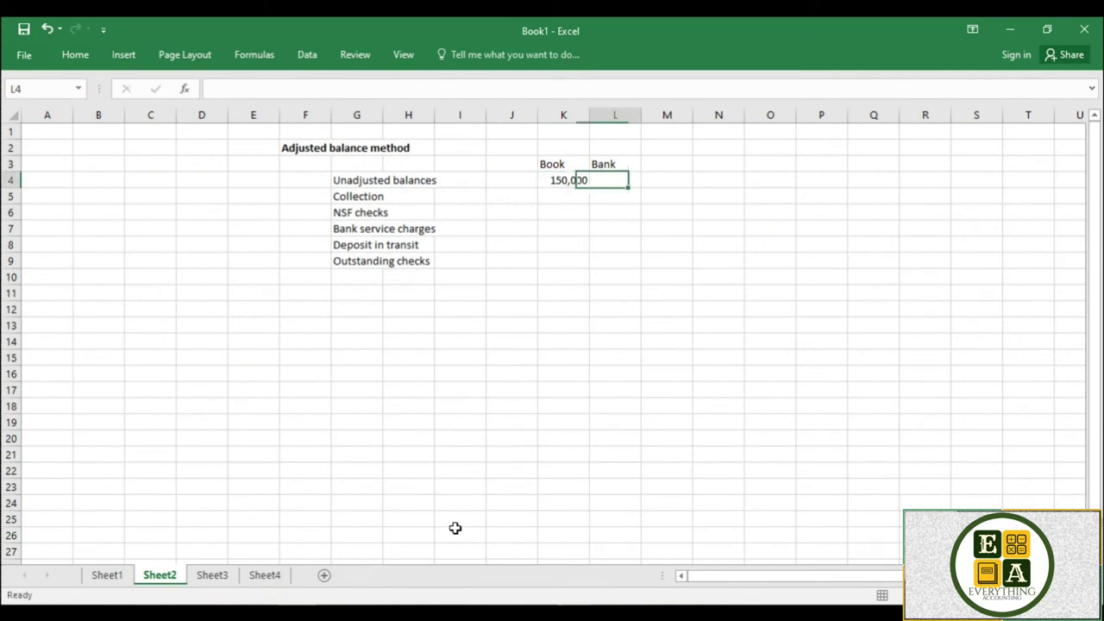
type("120,00")
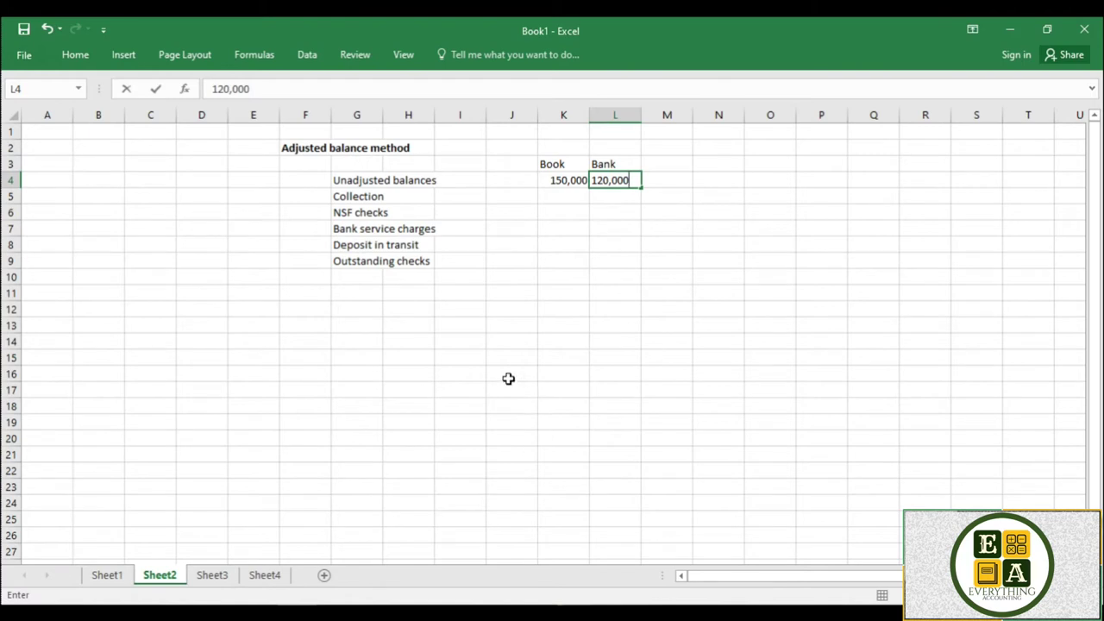
left_click(353, 277)
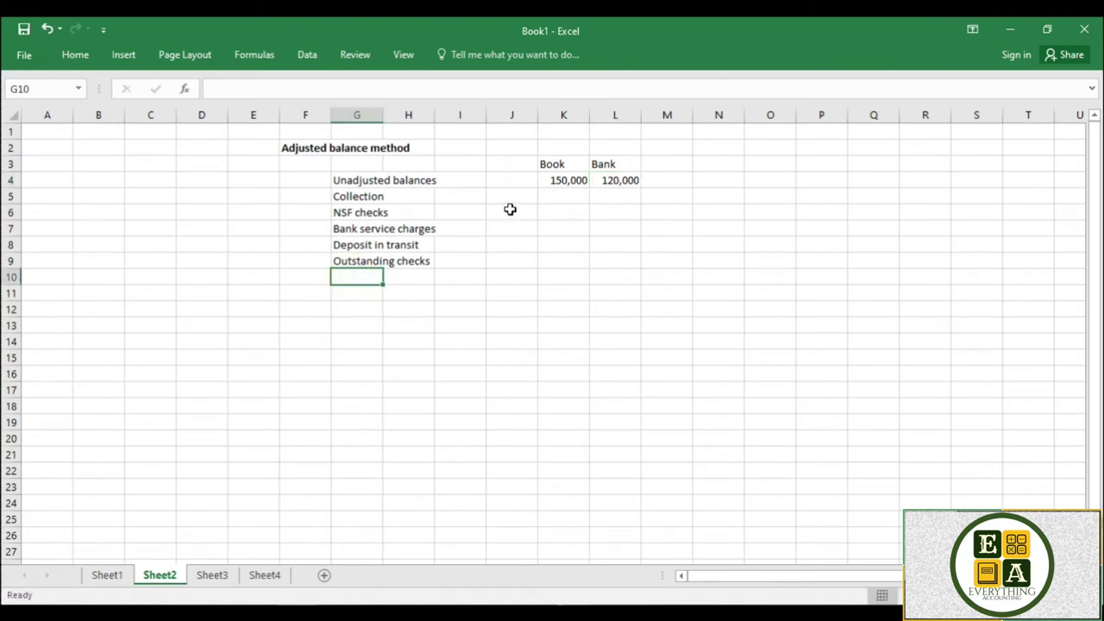
- Enter the note collection of 110,000 from the PDF problem in the Book column, cell K5
key("alt+Tab")
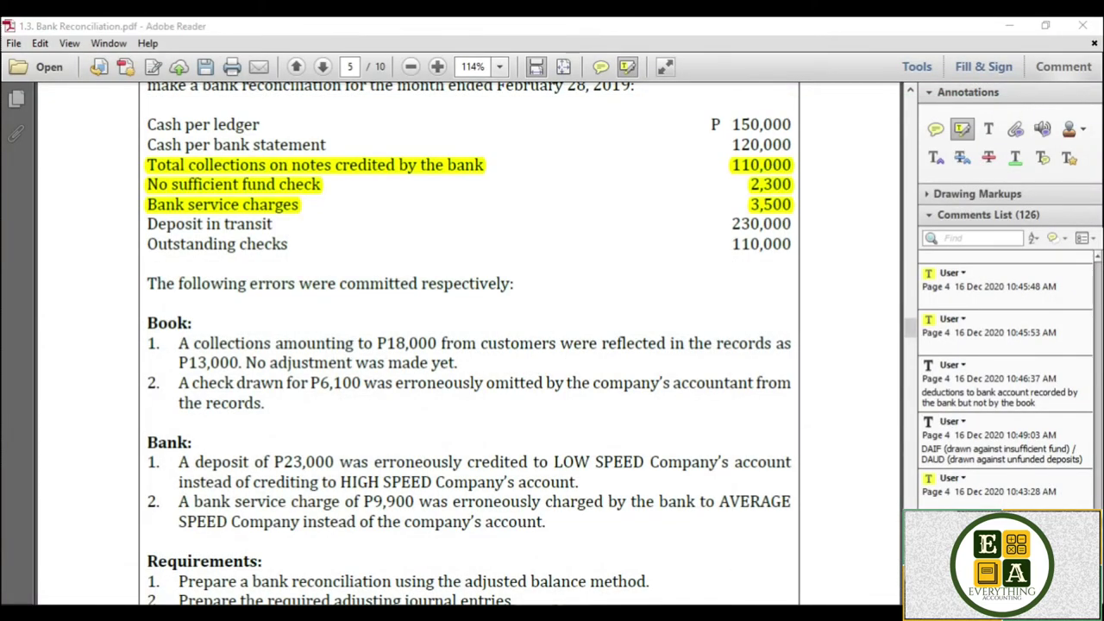
key("alt+Tab")
left_click(560, 196)
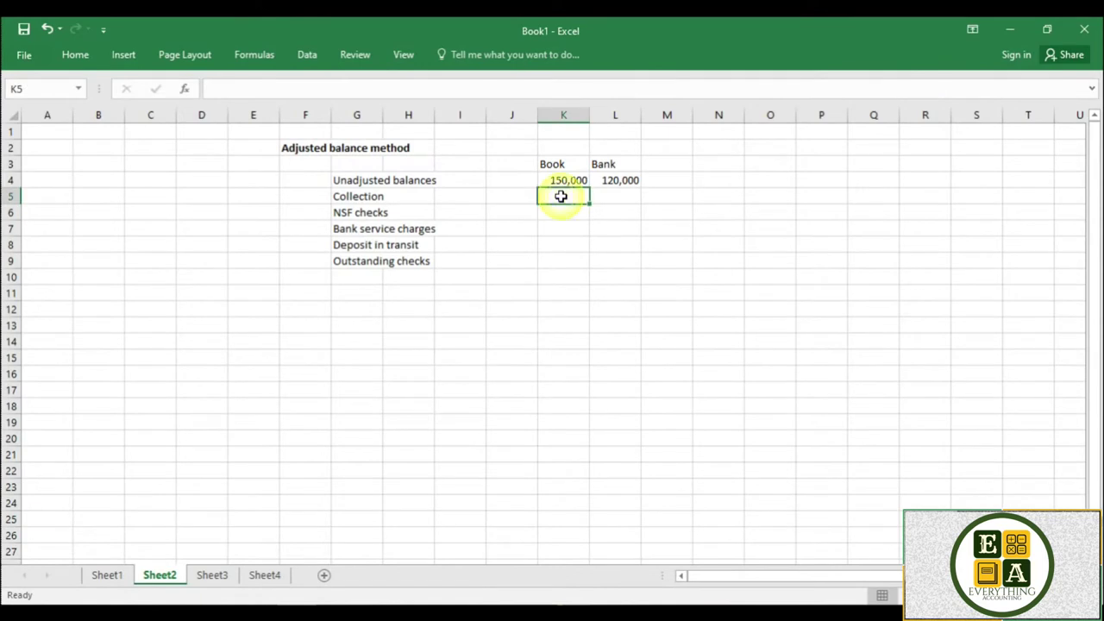
type("110,000")
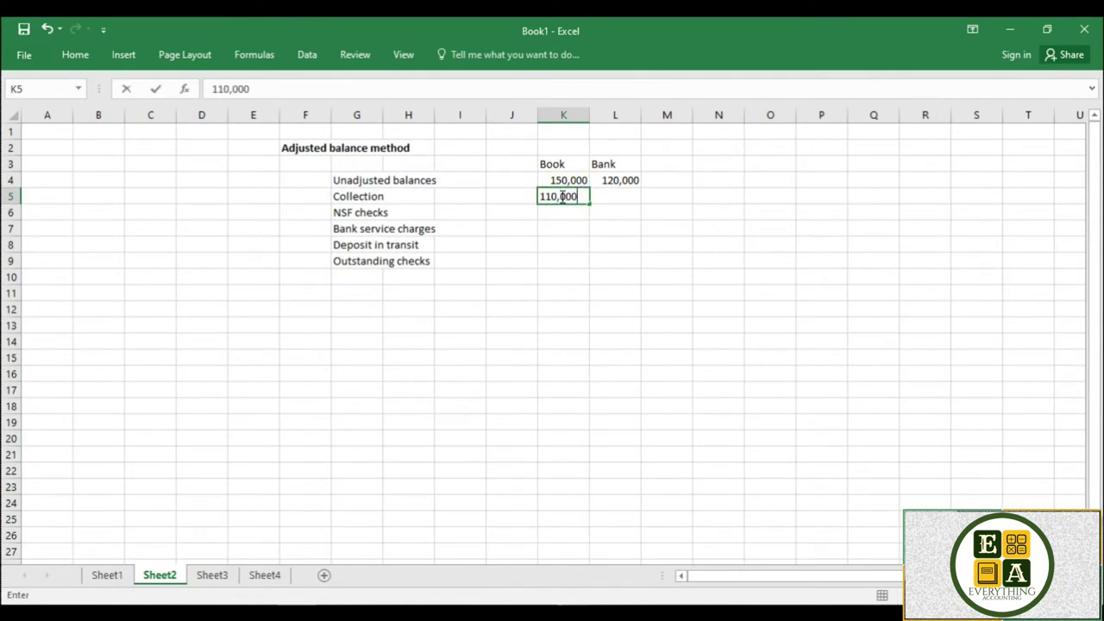
key("Return")
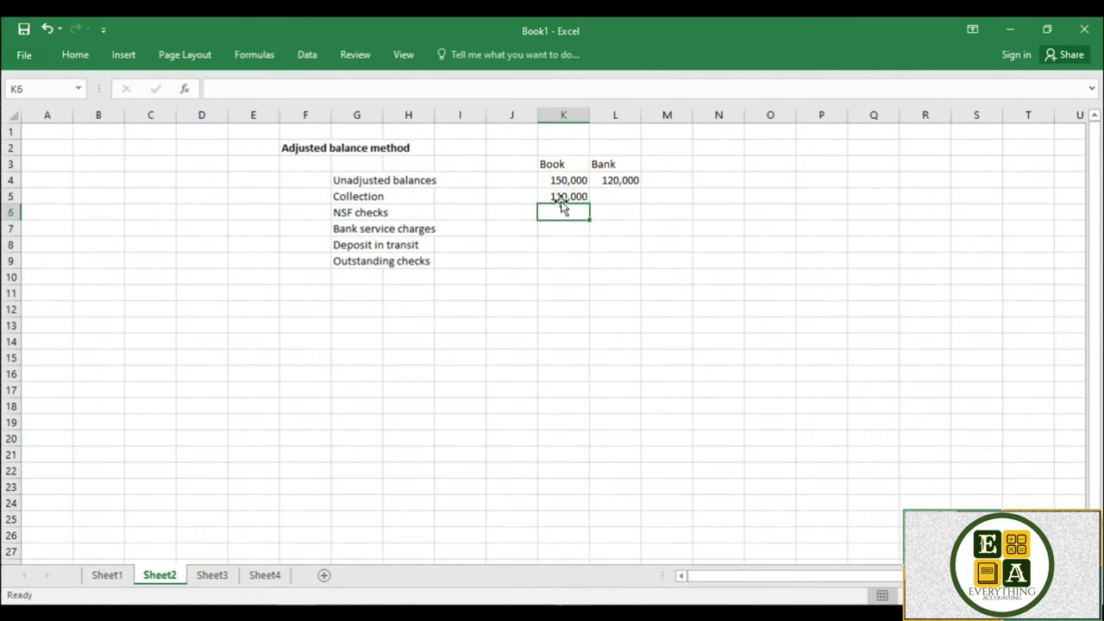
- Deduct the NSF check from the PDF problem in the Book column by entering -2,300 in cell K6
key("alt+Tab")
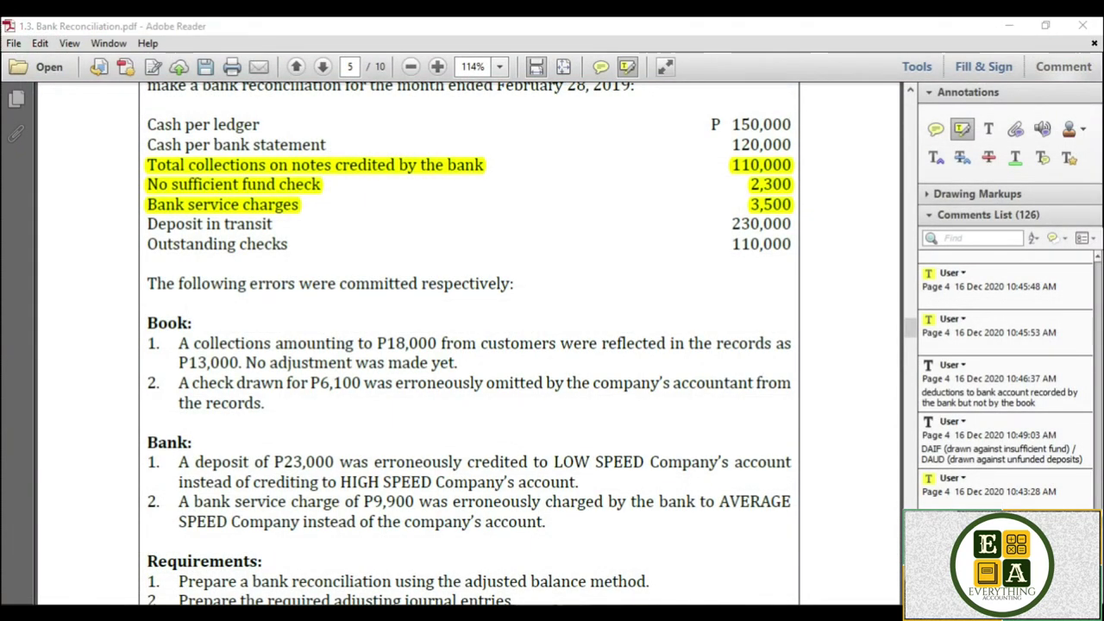
key("alt+Tab")
left_click(572, 214)
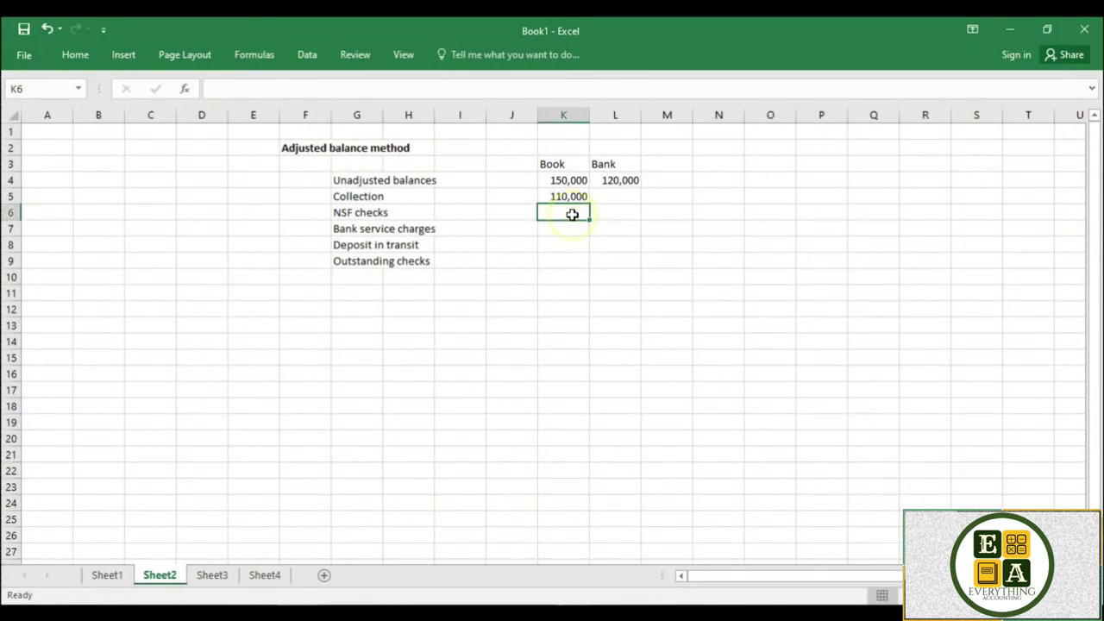
type("-2,300")
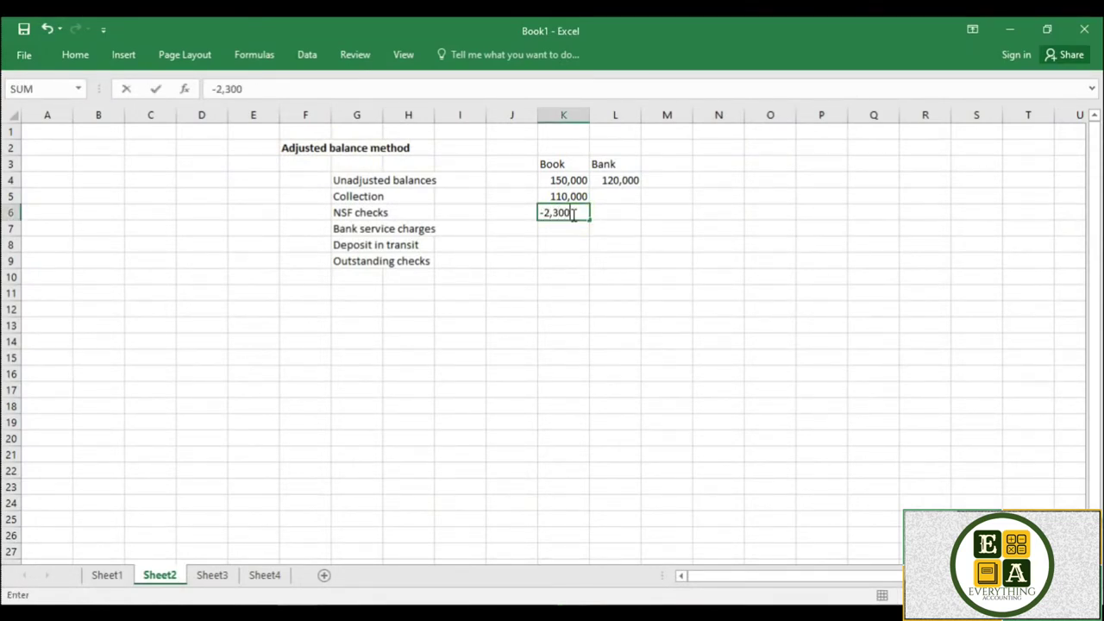
key("Return")
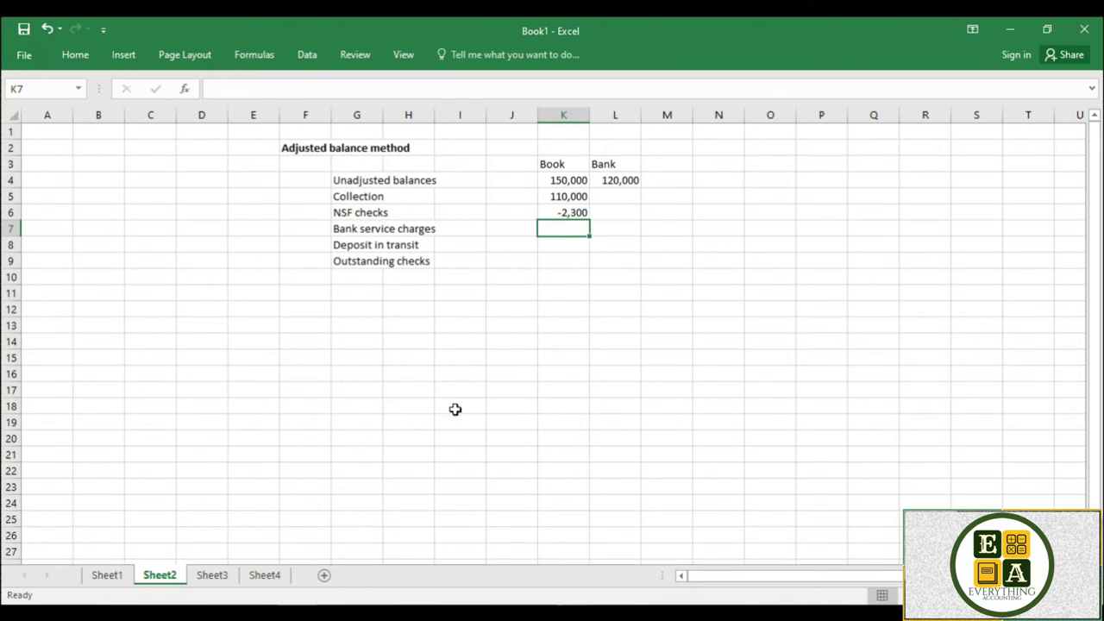
- Deduct the bank service charges from the PDF problem in the Book column by entering -3,500 in cell K7
key("alt+Tab")
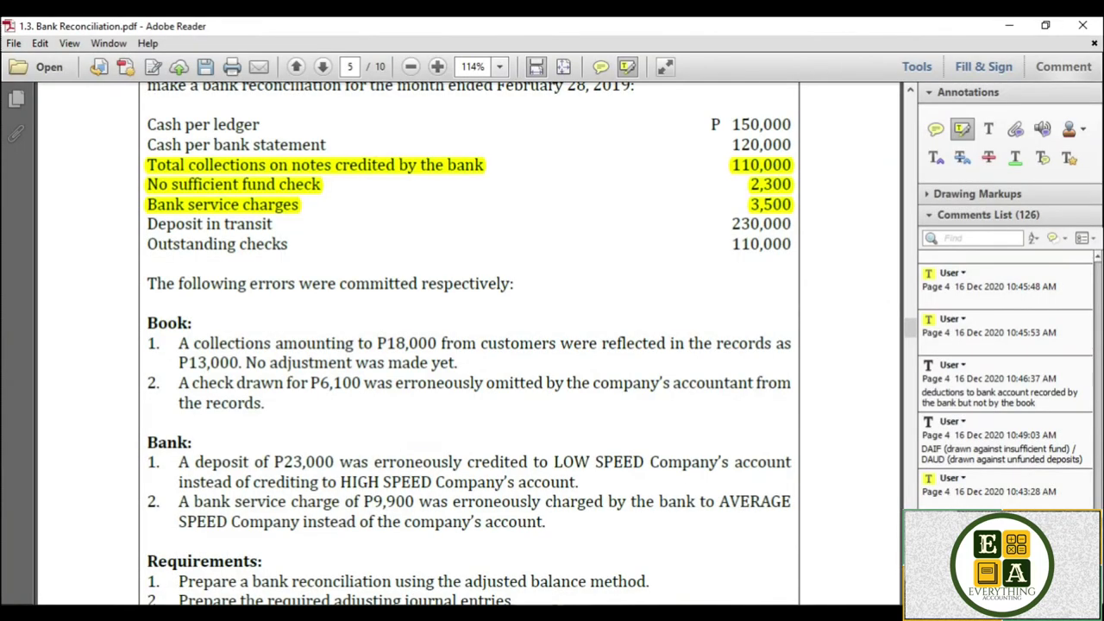
key("alt+Tab")
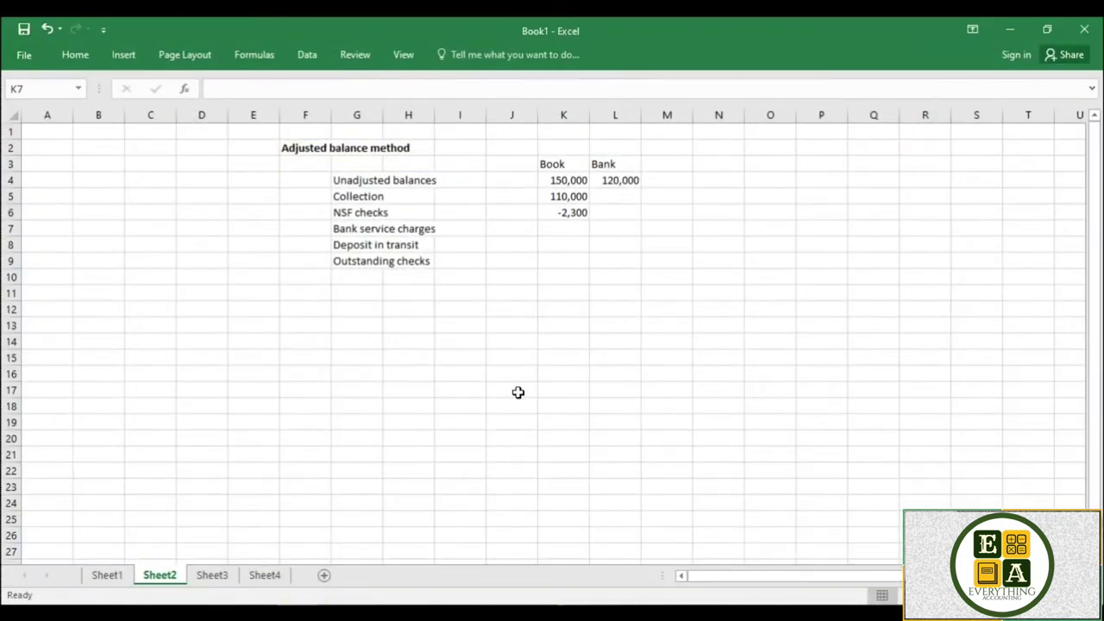
type("-3,")
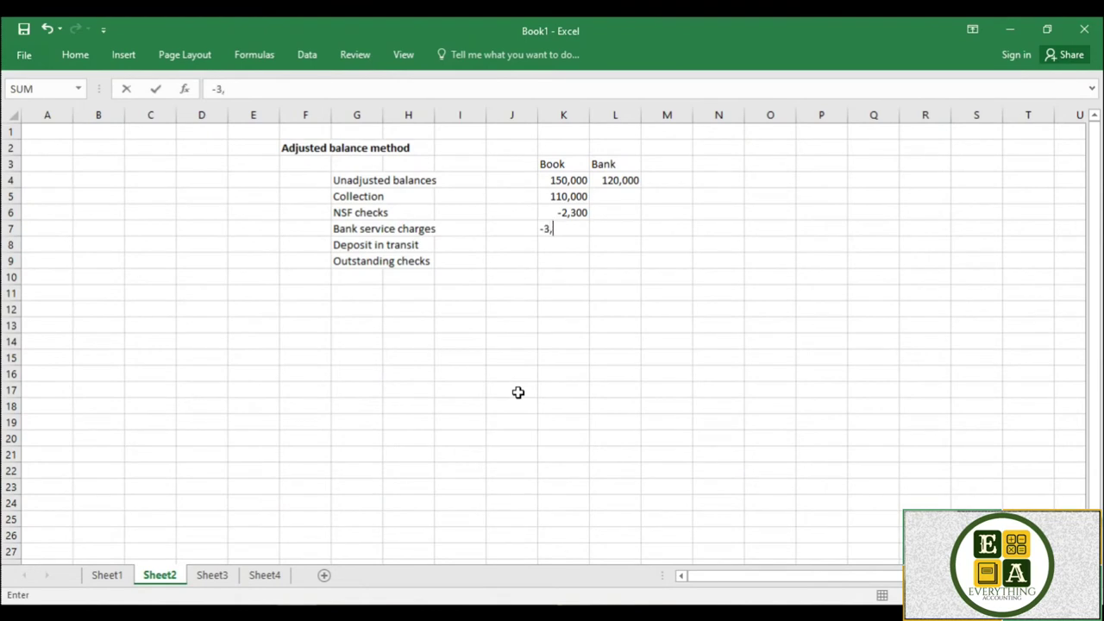
type("500")
- Enter the deposit in transit of 230,000 in the Bank column, cell L8
left_click(612, 243)
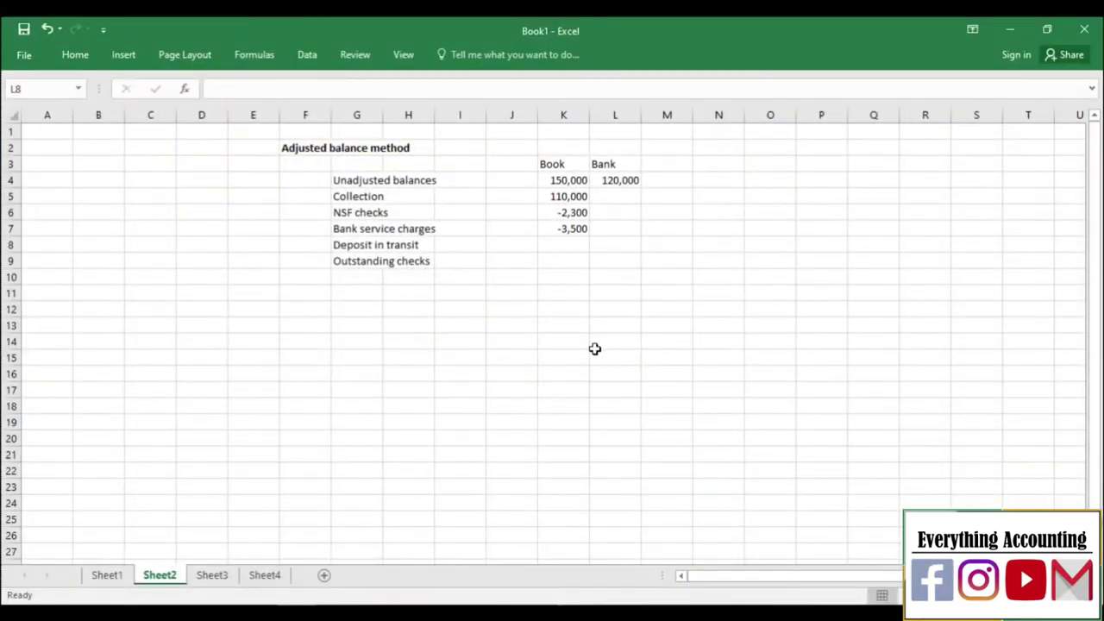
left_click(609, 244)
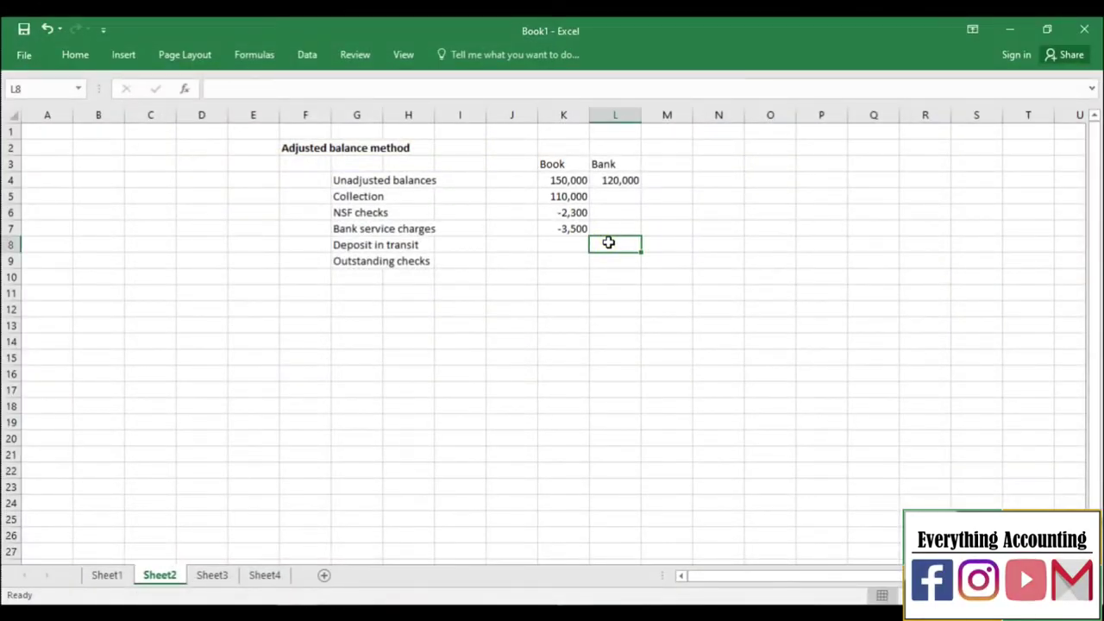
type("230,000")
key("Return")
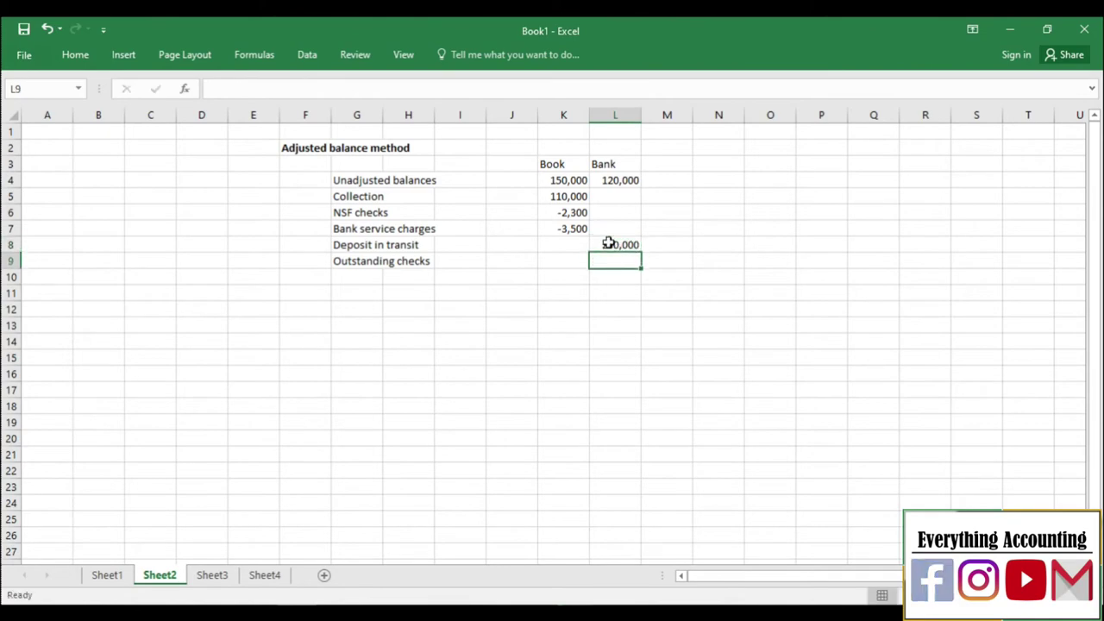
- Deduct the outstanding checks in the Bank column by entering -110,000 in cell L9
left_click(350, 604)
left_click(350, 604)
type("-")
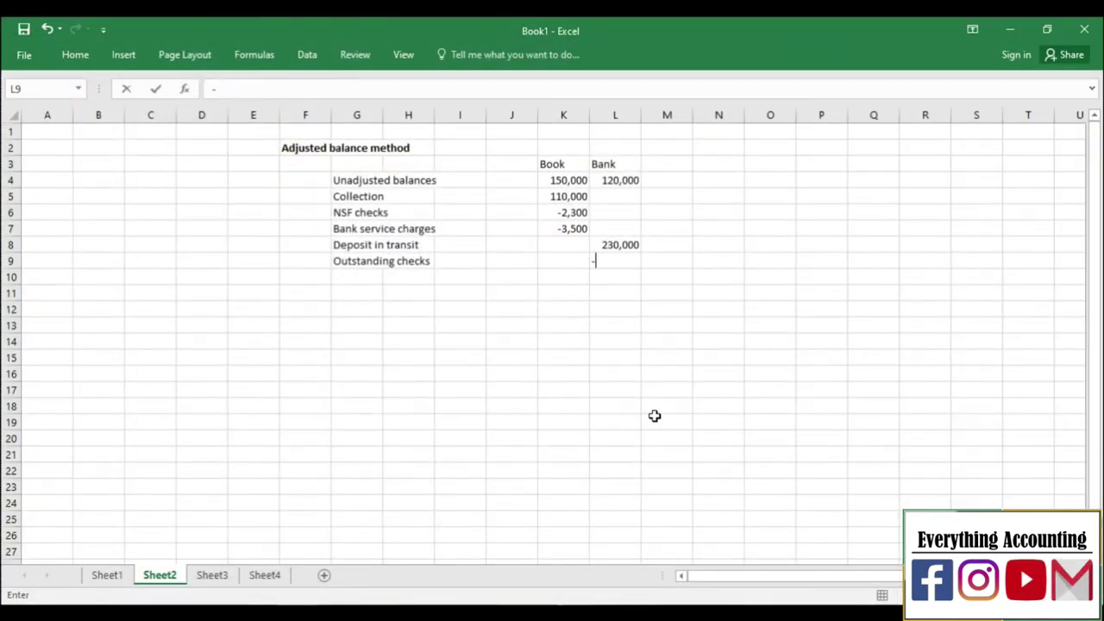
type("110,000")
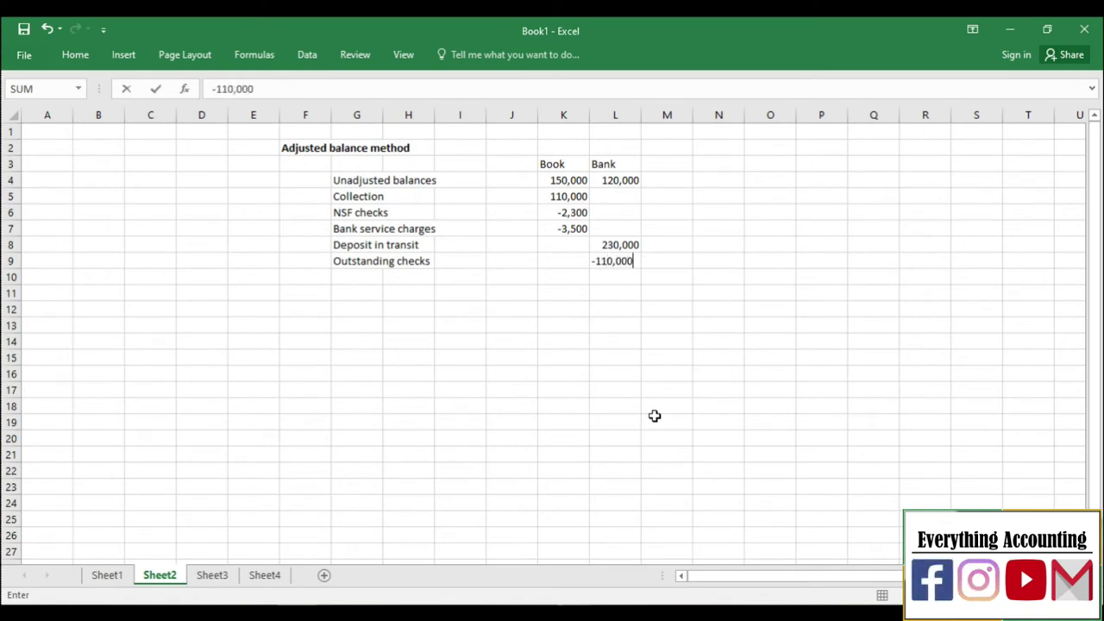
- Add the label "Errors:" in G10 and the subheading "Book" in H11
left_click(355, 279)
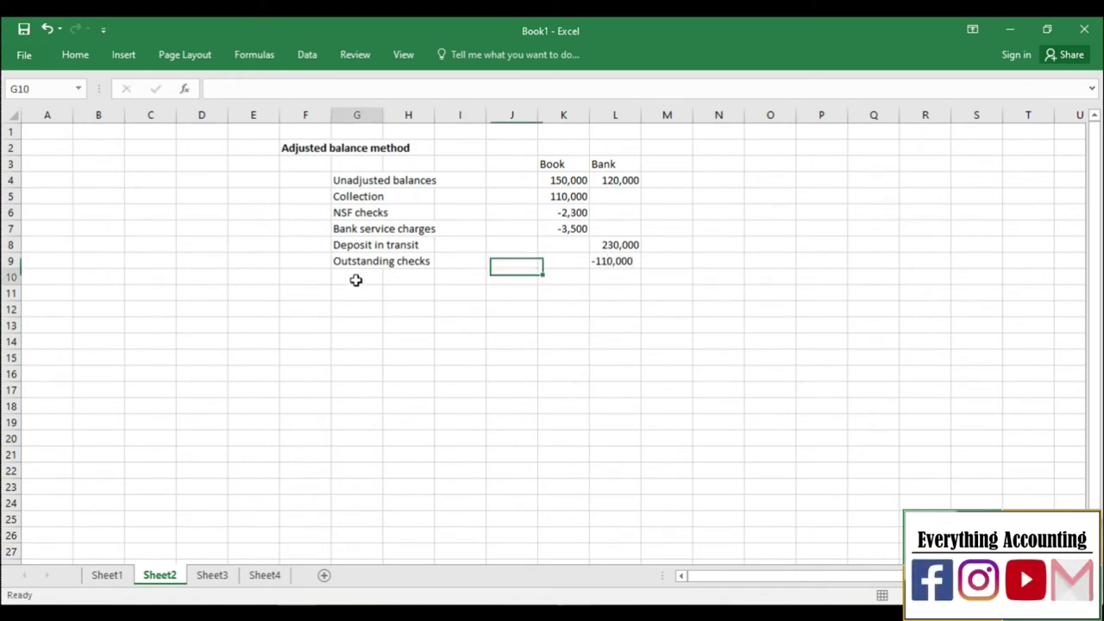
type("Erro")
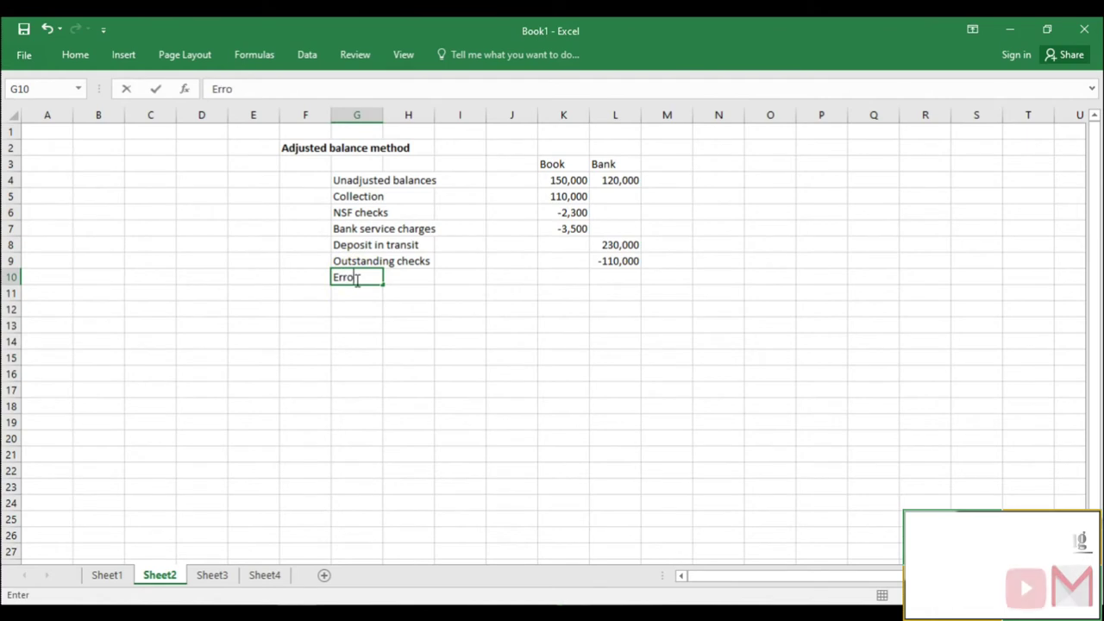
type("rs")
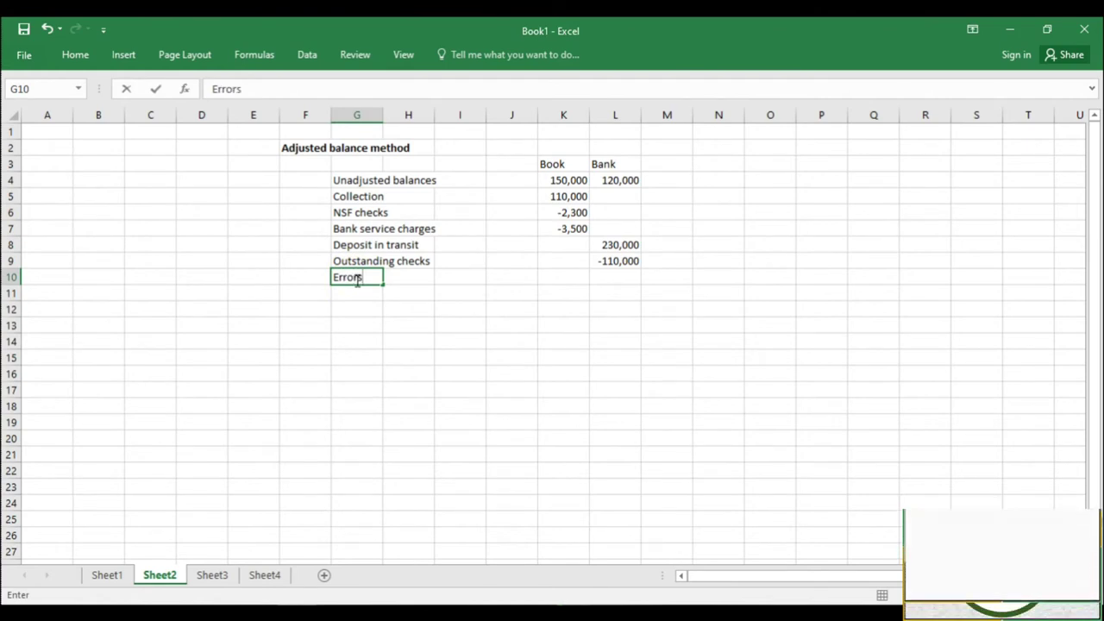
type(":")
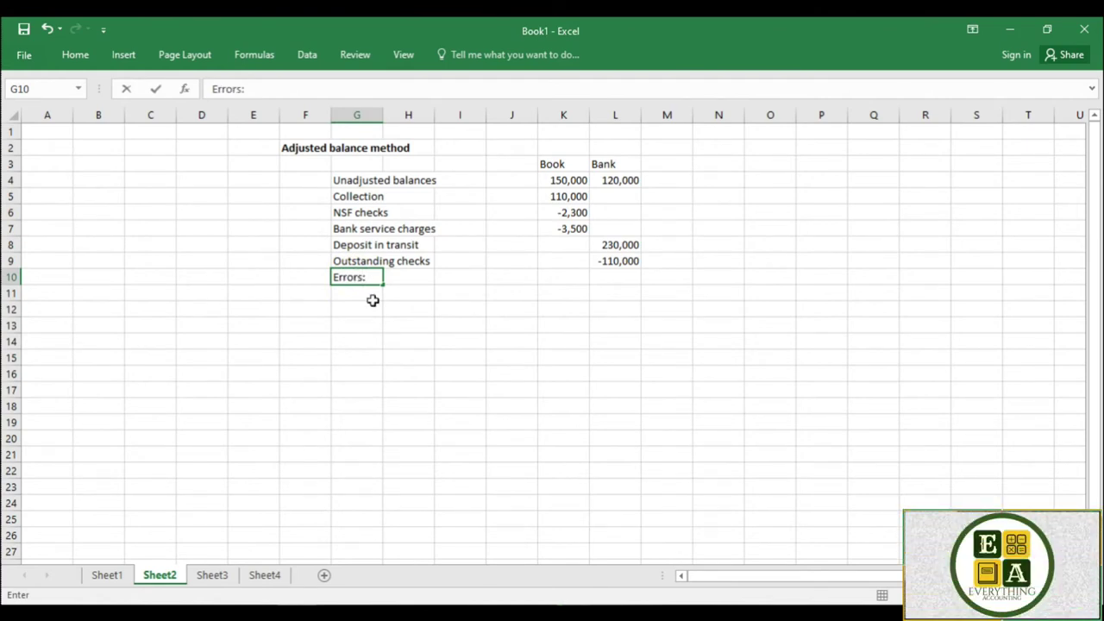
left_click(402, 290)
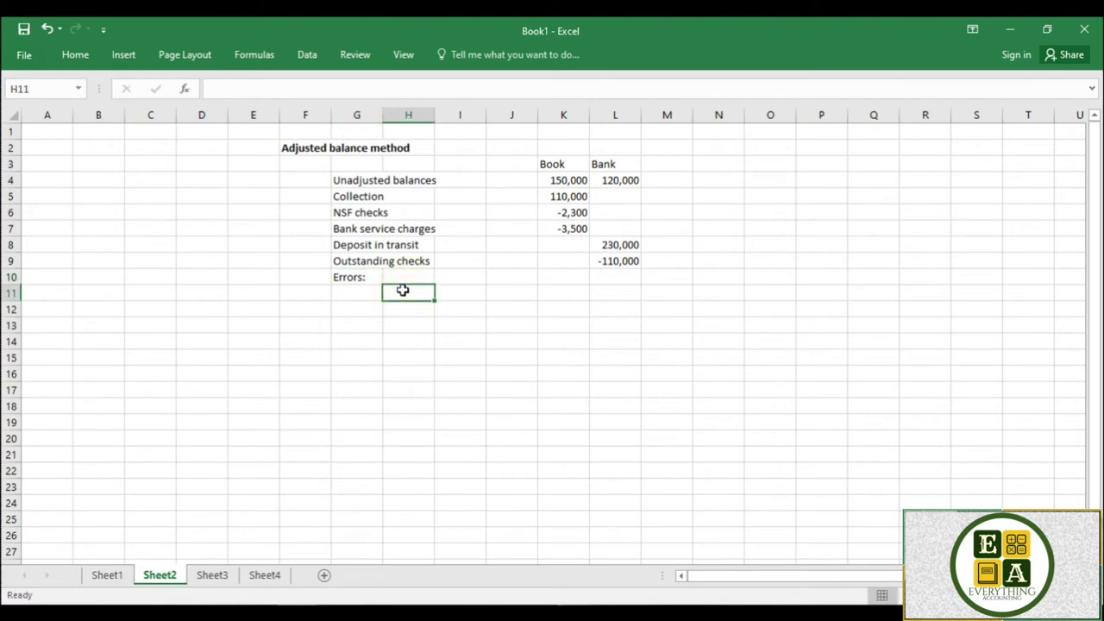
type("Book")
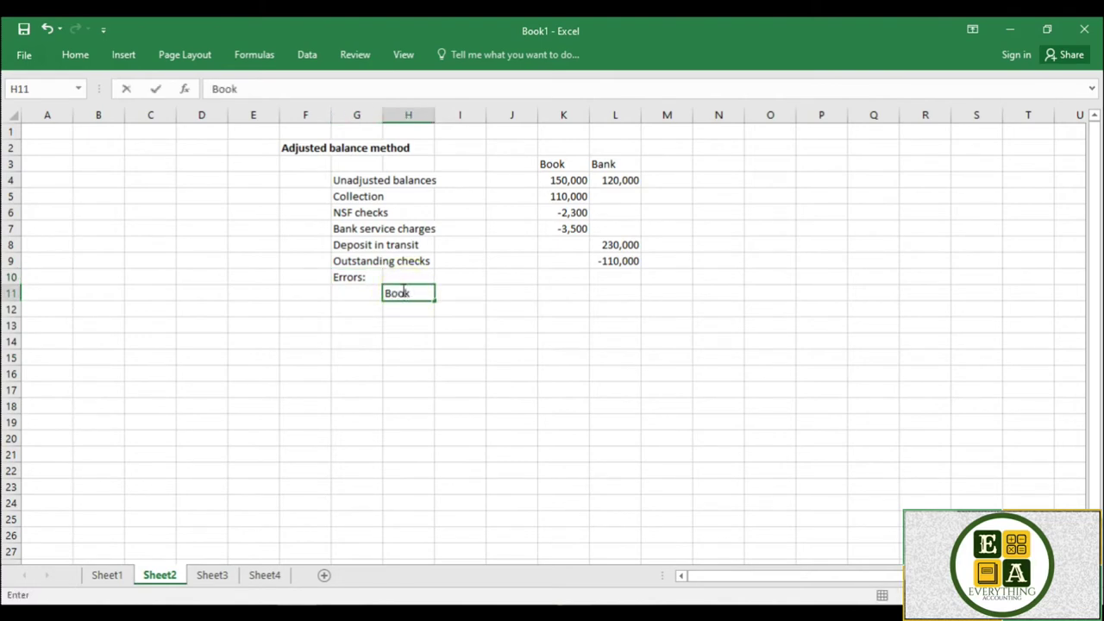
key("Return")
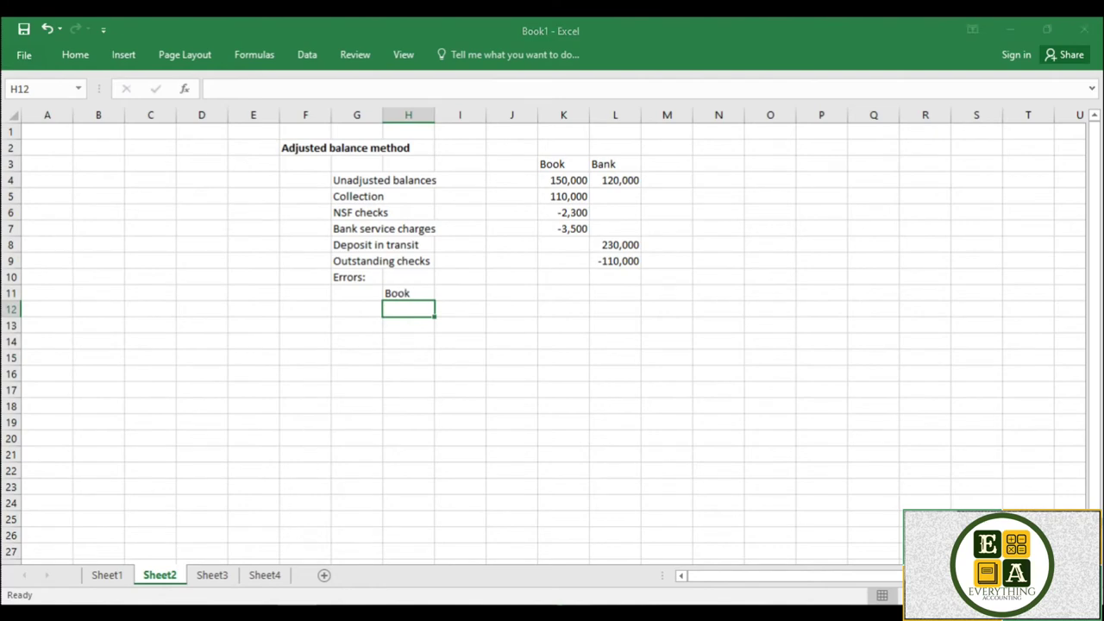
- Check the book errors in the PDF problem and label their rows "E1" in H12 and "E2" in H13
key("alt+Tab")
key("alt+Tab")
type("E1")
key("Return")
type("E2")
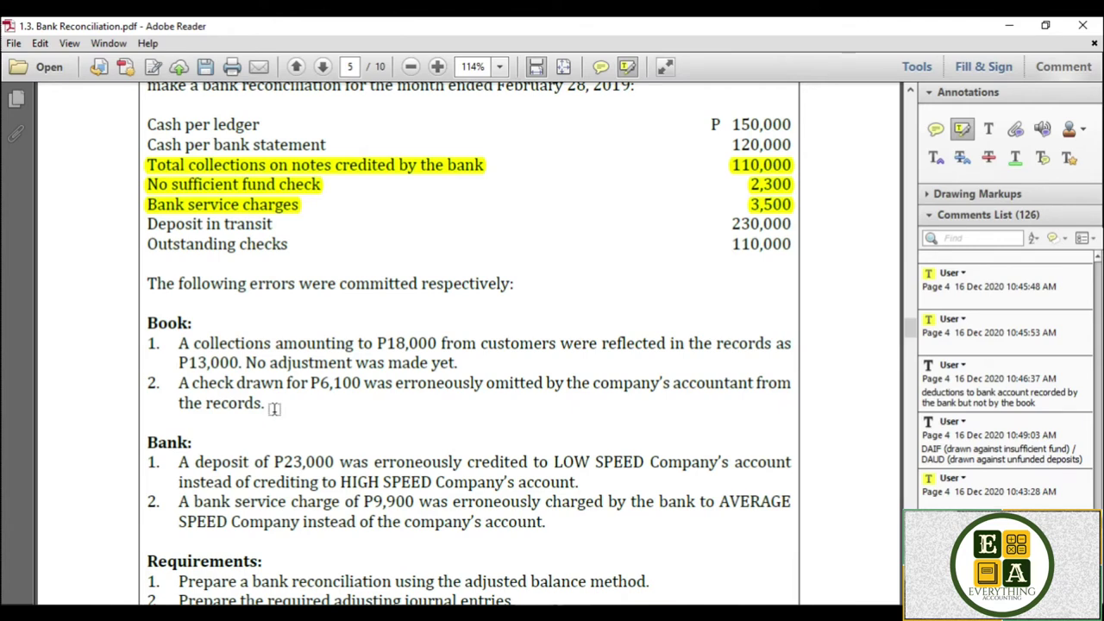
- In the PDF problem, highlight "P18,000", "P13,000." and "No adjustment was made yet." in the first book error
left_click(963, 129)
left_click_drag(378, 342, 441, 343)
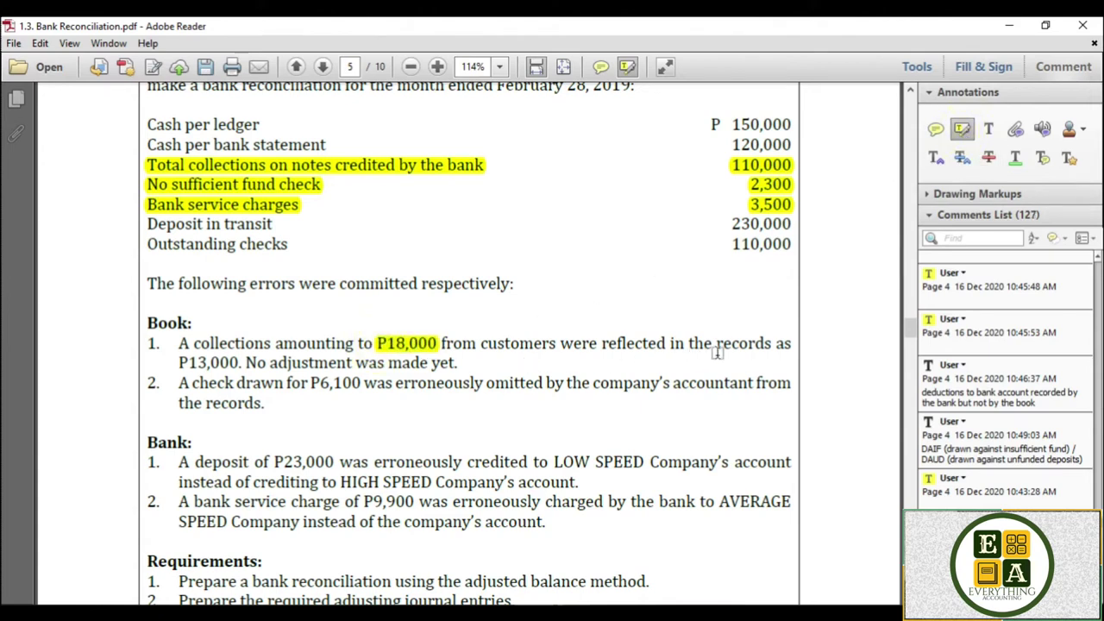
left_click_drag(179, 362, 455, 364)
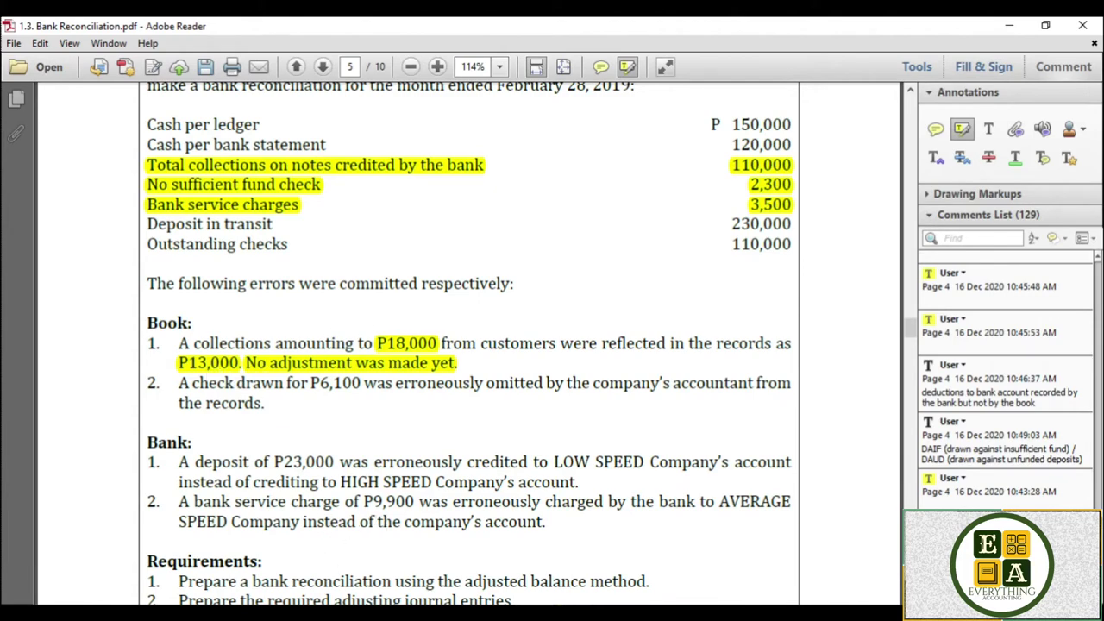
- Back in the Excel worksheet, enter the 5,000 correction for book error E1 in the Book column, cell K12
key("alt+Tab")
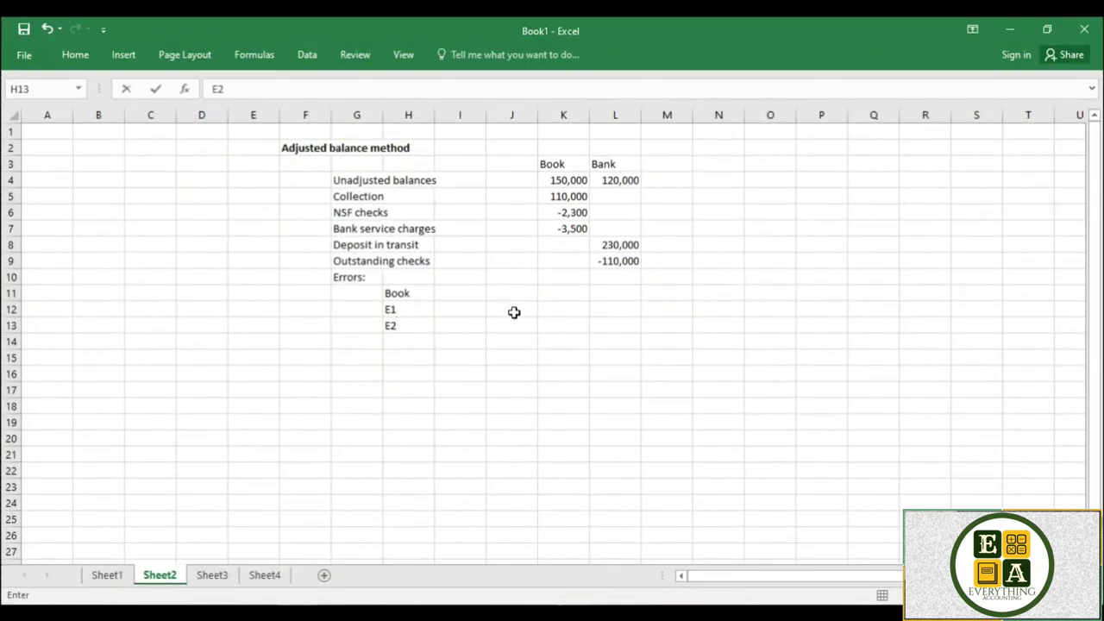
left_click(565, 309)
type("5,000")
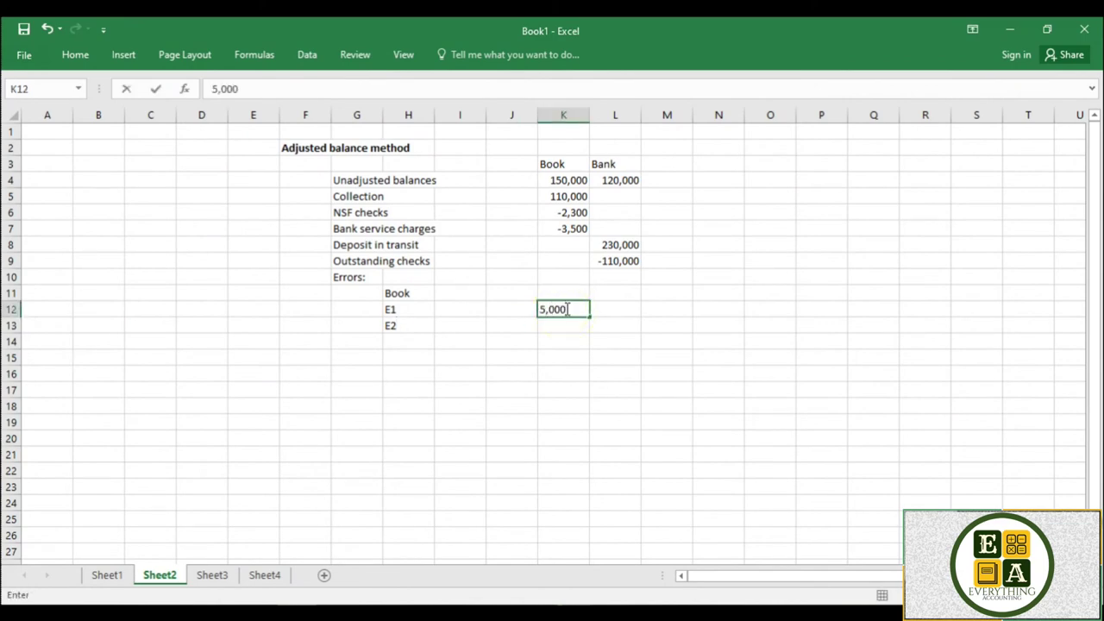
- Highlight "check drawn", "P6,100" and "erroneously omitted" in the PDF problem, and enter -6,100 for book error E2 in cell K13 of the worksheet
key("alt+Tab")
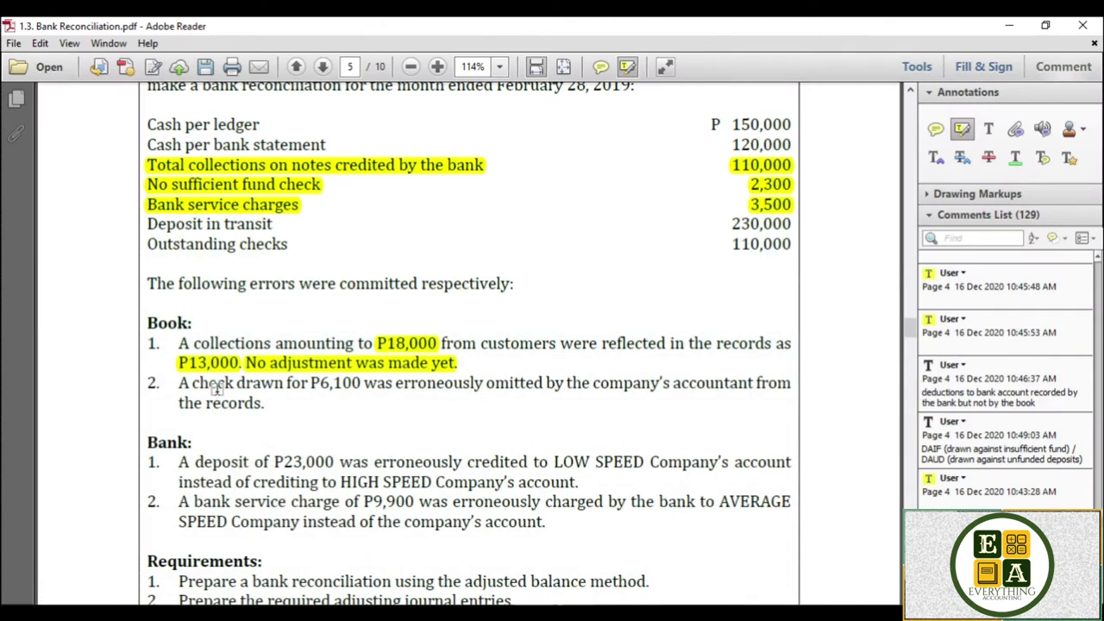
mouse_move(192, 382)
left_mouse_down()
mouse_move(530, 385)
mouse_move(563, 395)
left_mouse_up()
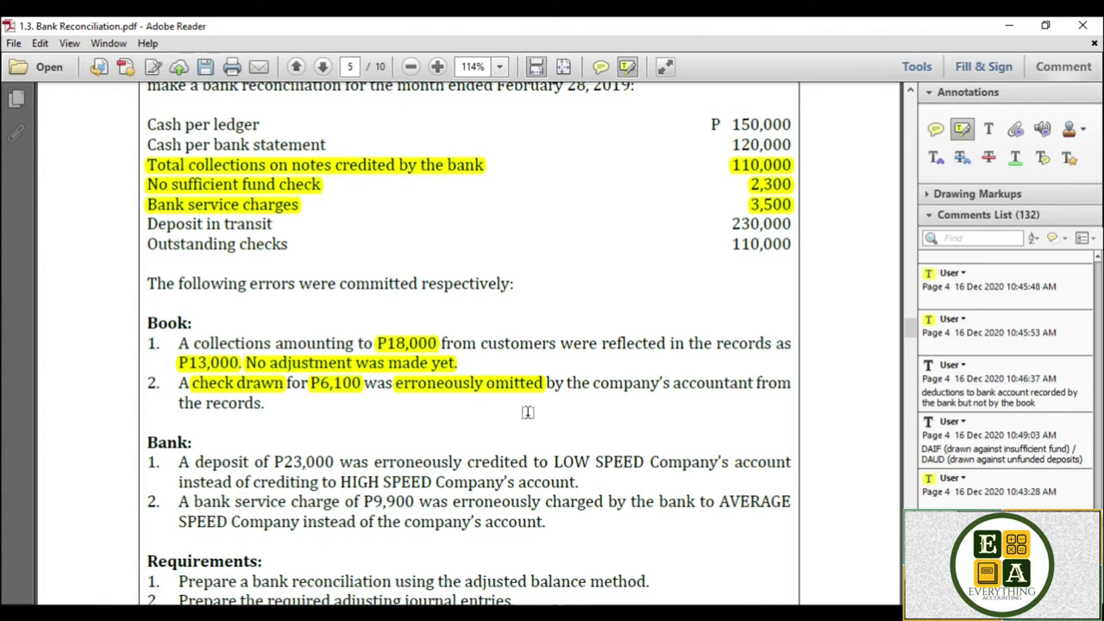
key("alt+Tab")
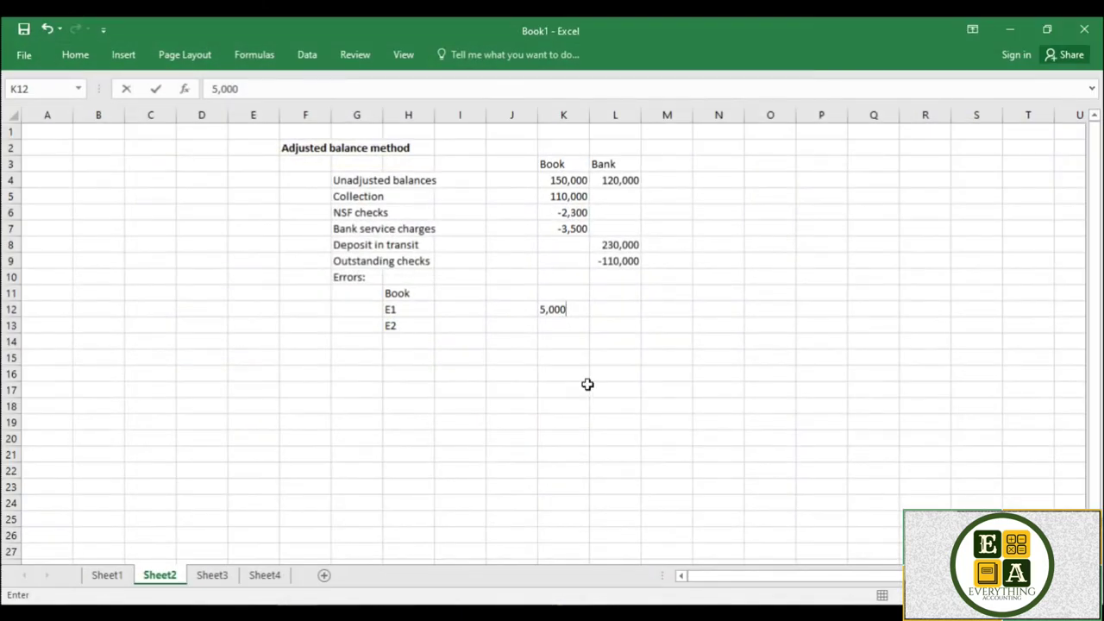
left_click(575, 323)
type("8")
key("BackSpace")
type("-6,000")
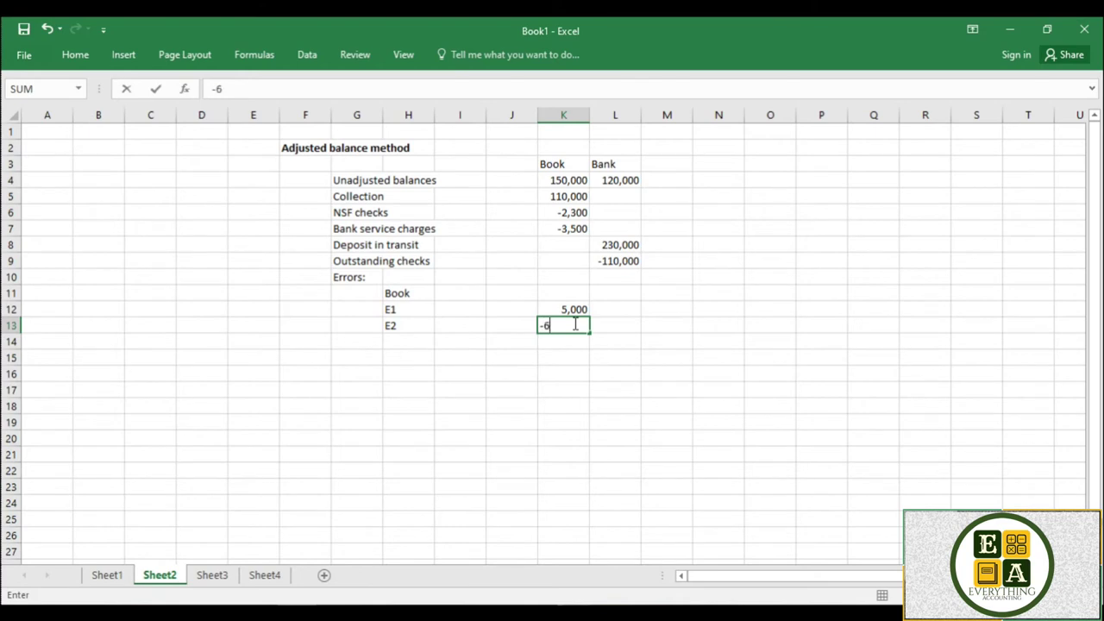
key("BackSpace")
key("BackSpace")
key("BackSpace")
type("100")
- Add the subheading "Bank" in H14 and the error labels "E1" in H15 and "E2" in H16
left_click(404, 343)
type("N")
key("BackSpace")
type("Bank")
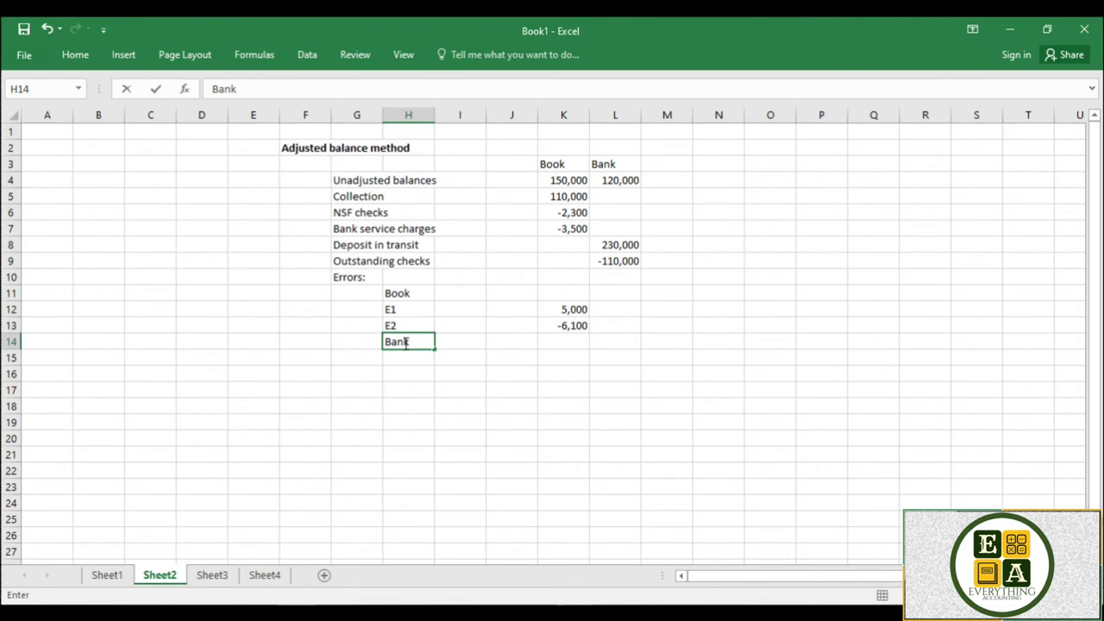
key("Return")
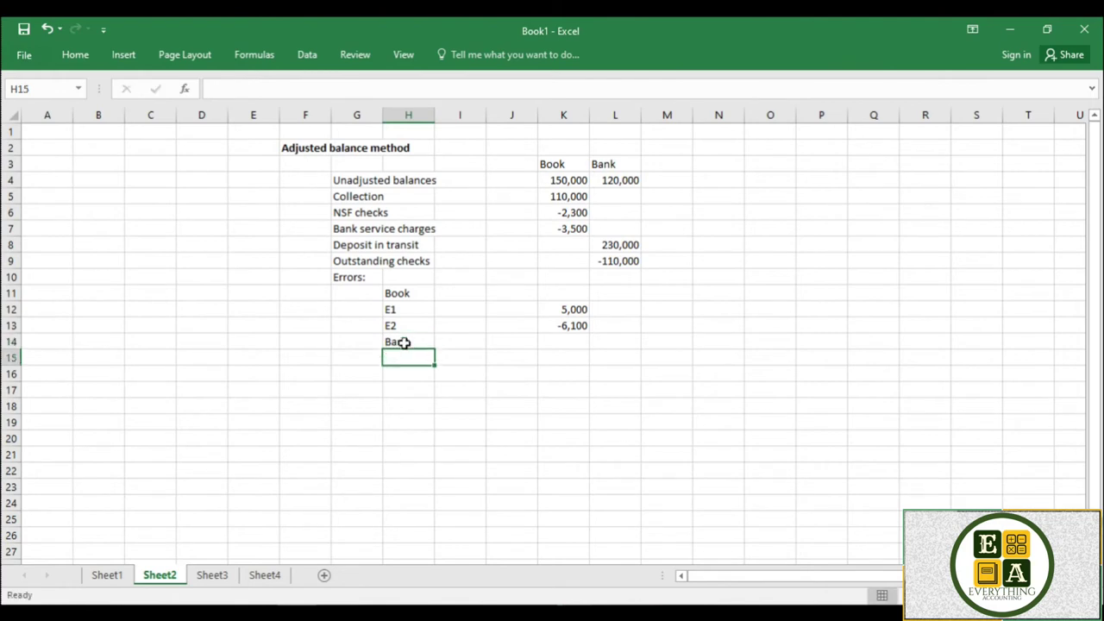
type("E1")
key("Return")
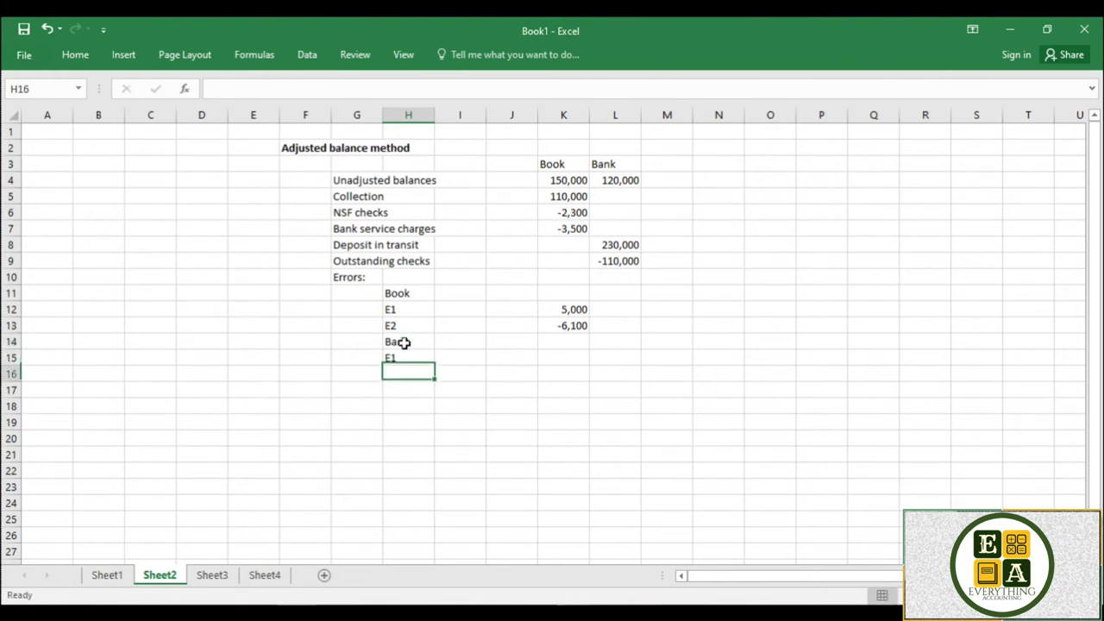
type("E2")
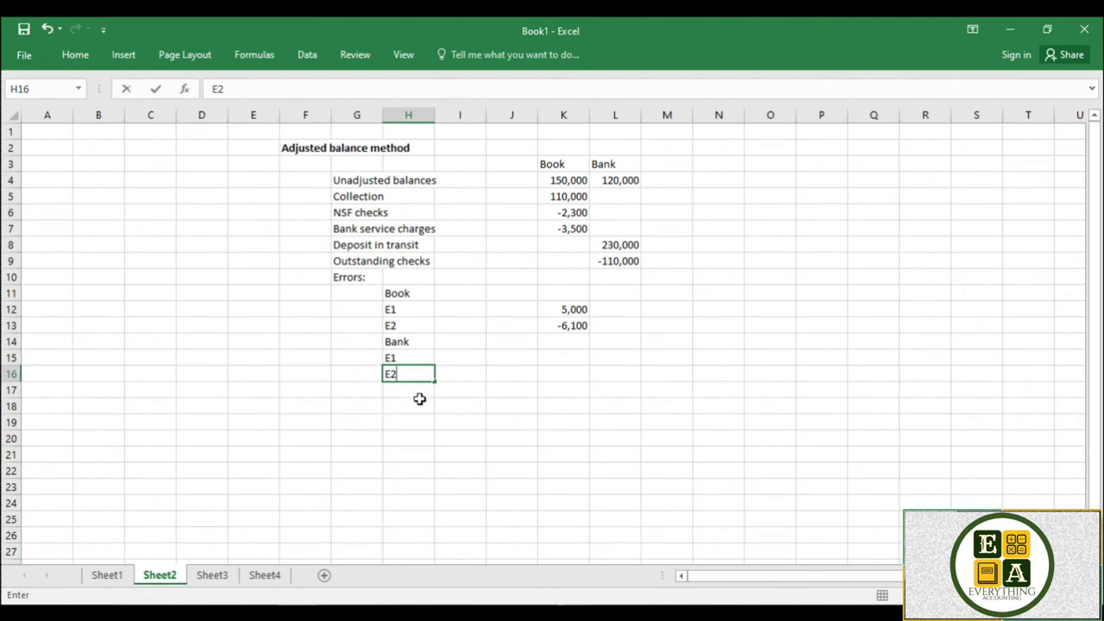
- In the PDF problem, highlight "P23,000" and "erroneously credited" in the first bank error
key("alt+Tab")
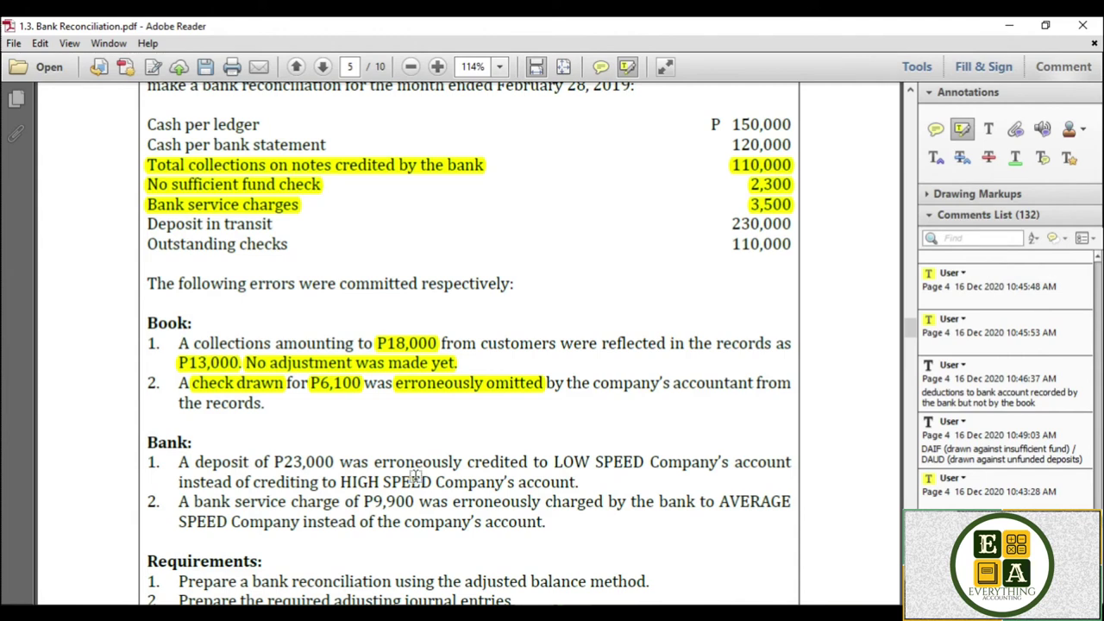
scroll(412, 470, "down", 1)
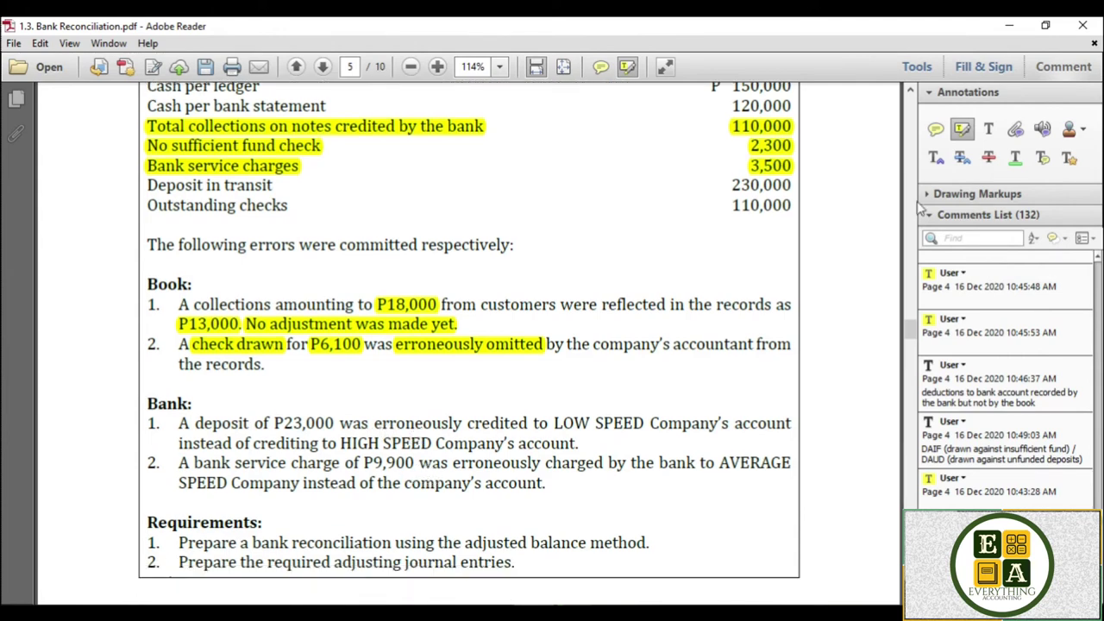
left_click_drag(275, 423, 532, 430)
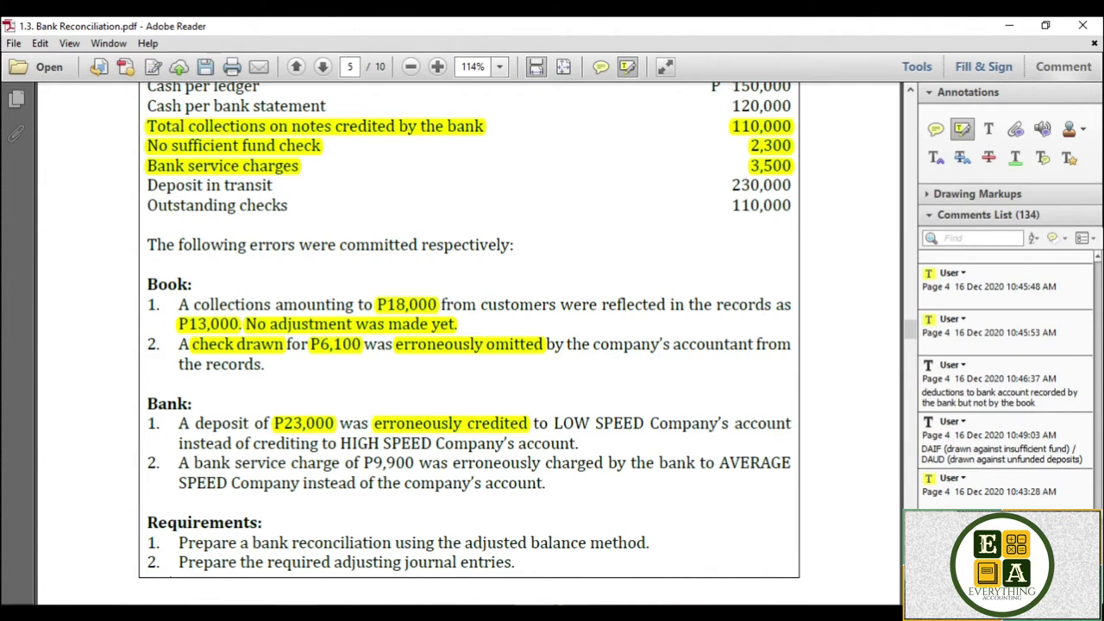
- Back in the Excel worksheet, enter 23,000 for bank error E1 in the Bank column, cell L15
key("alt+Tab")
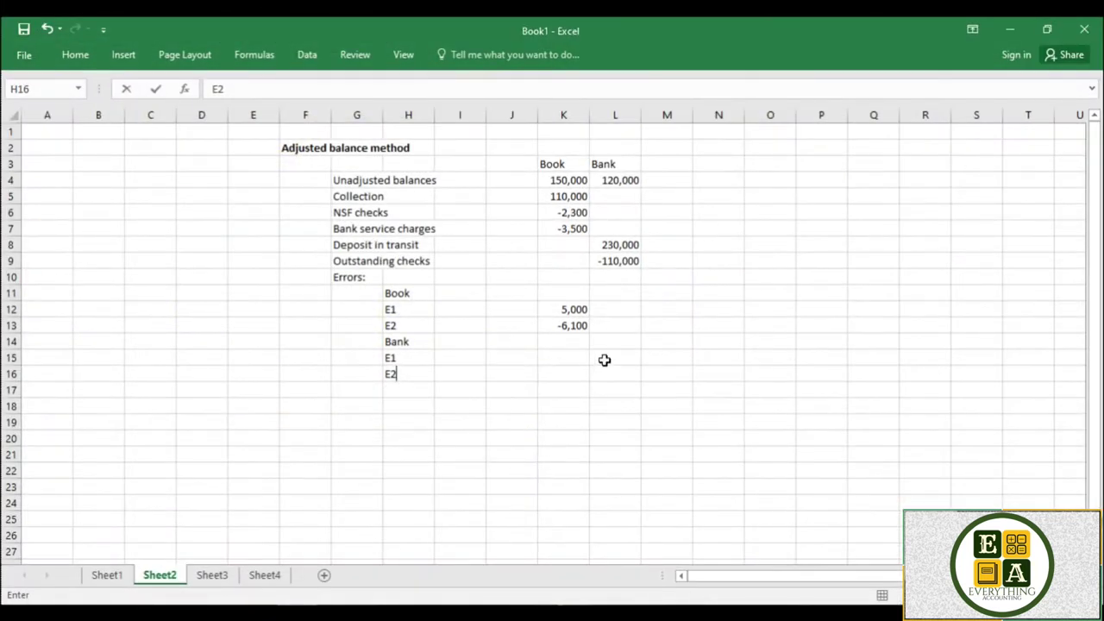
left_click(603, 360)
type("23,000")
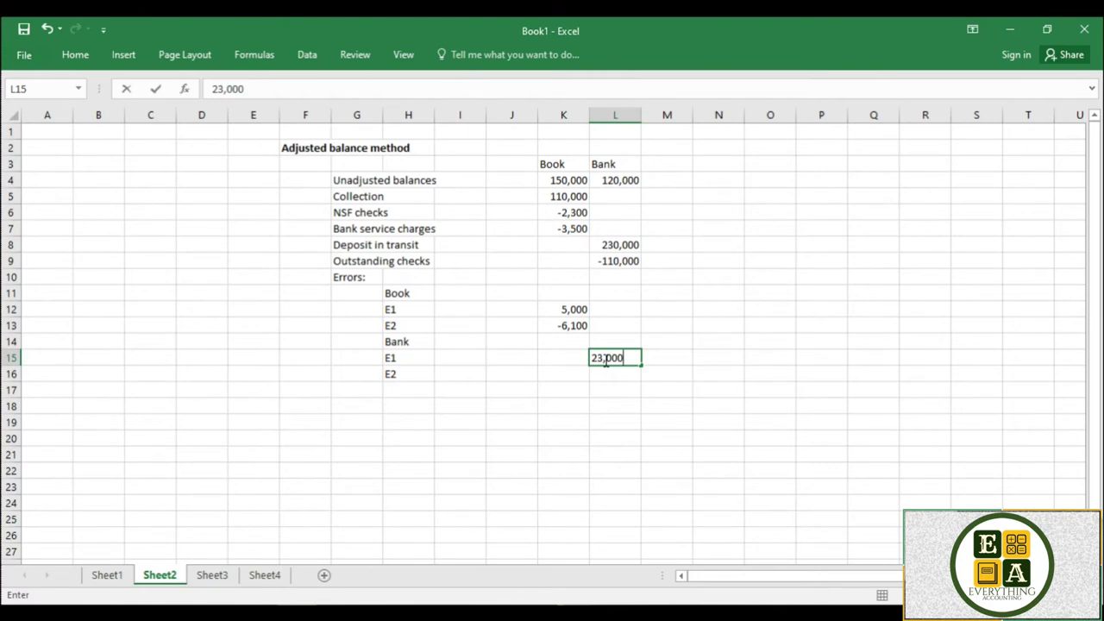
- Switch to the PDF problem and highlight "bank service charge" and "P9,900" in the second bank error
left_click(618, 372)
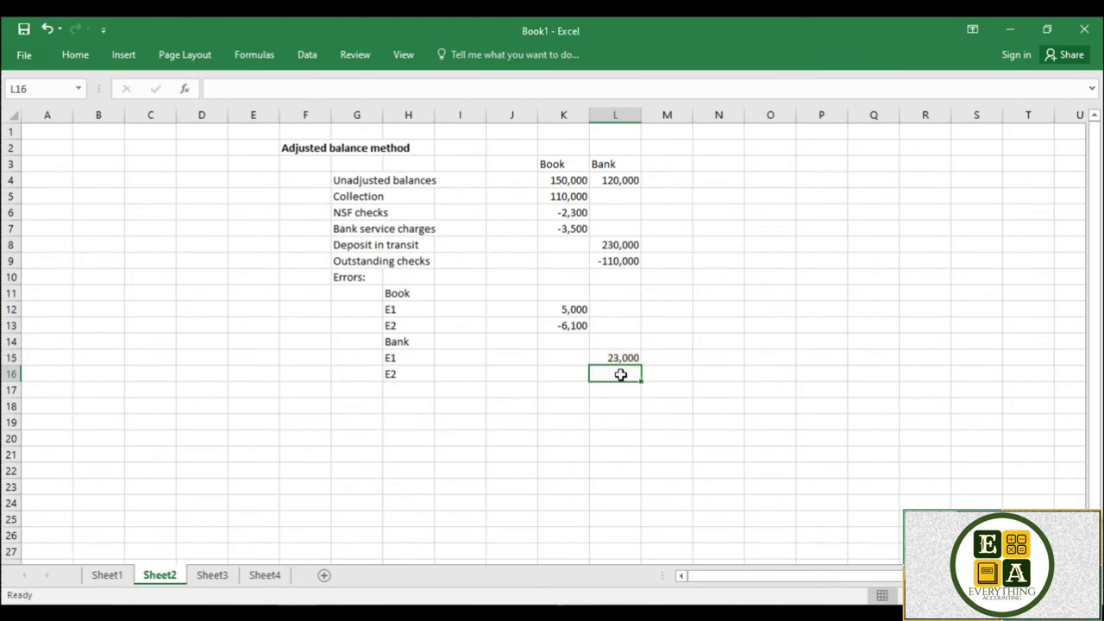
key("alt+Tab")
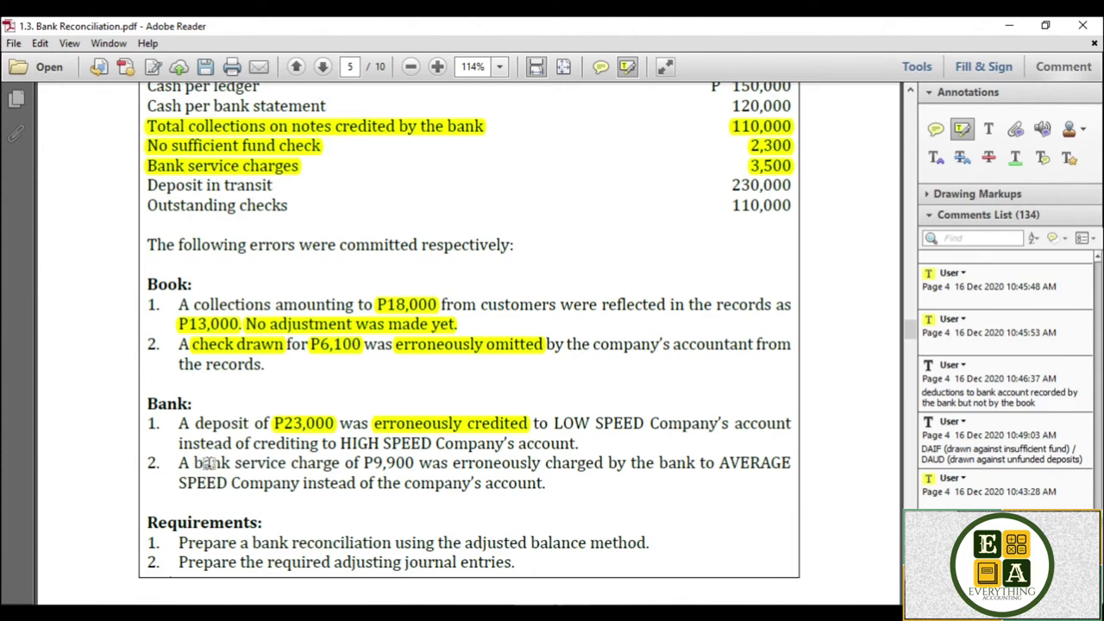
mouse_move(193, 463)
left_mouse_down()
mouse_move(304, 464)
mouse_move(317, 480)
left_mouse_up()
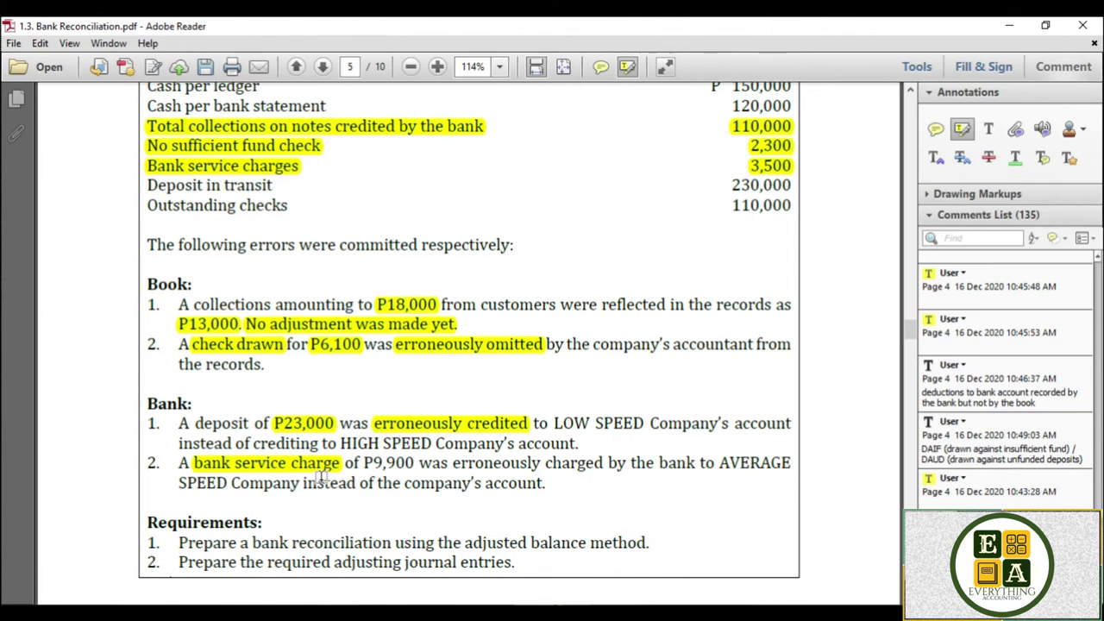
left_click_drag(363, 463, 413, 461)
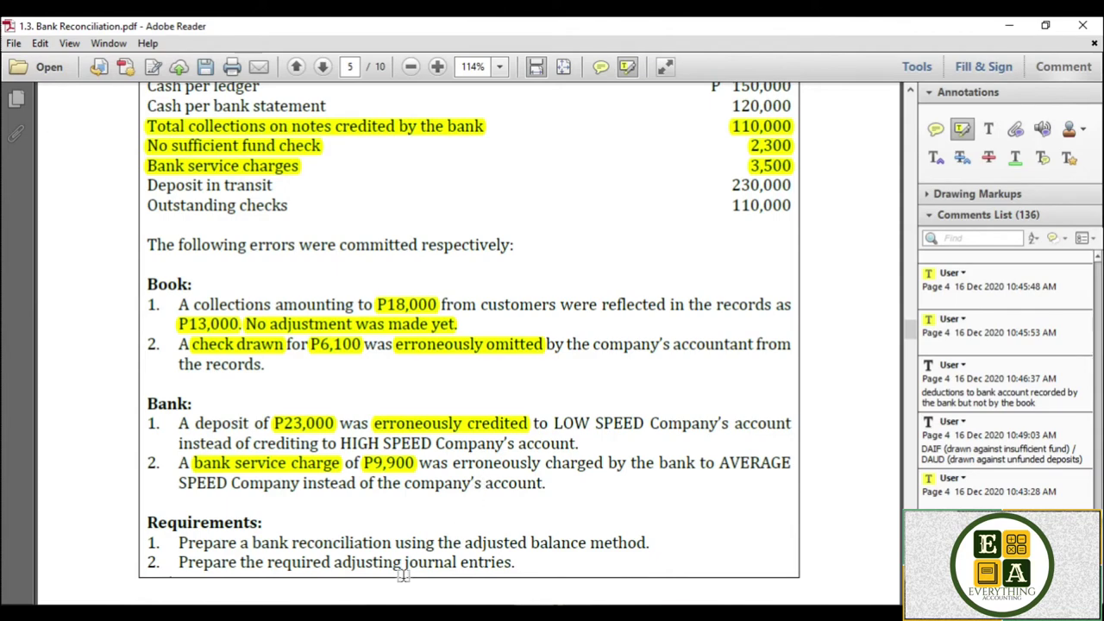
- Back in the Excel worksheet, enter -9,900 for bank error E2 in the Bank column, cell L16
key("alt+Tab")
left_click(616, 373)
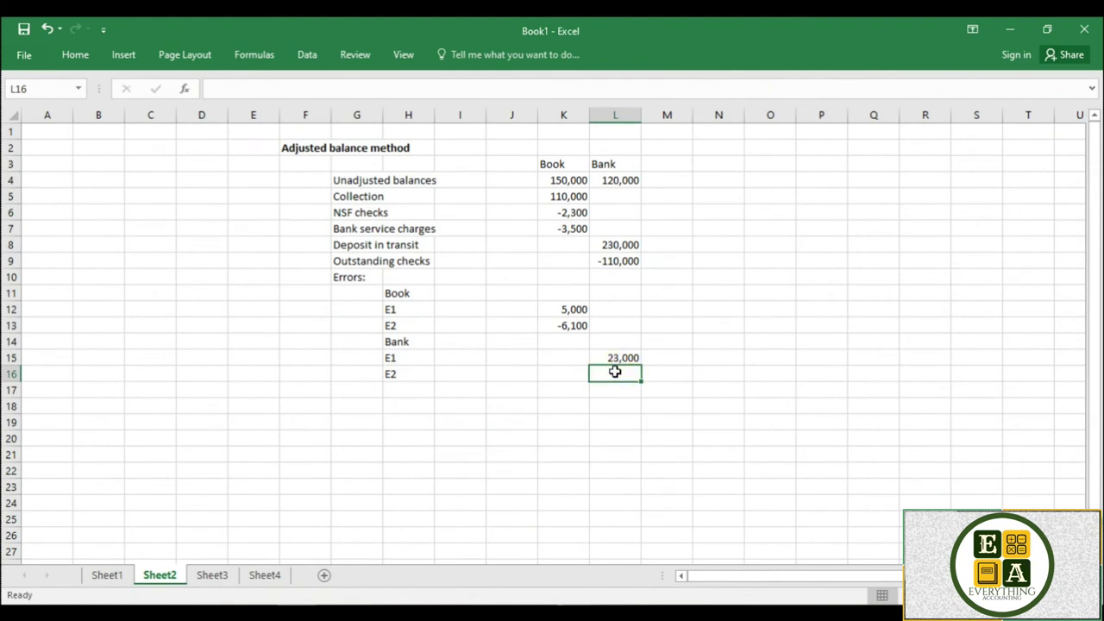
type("-")
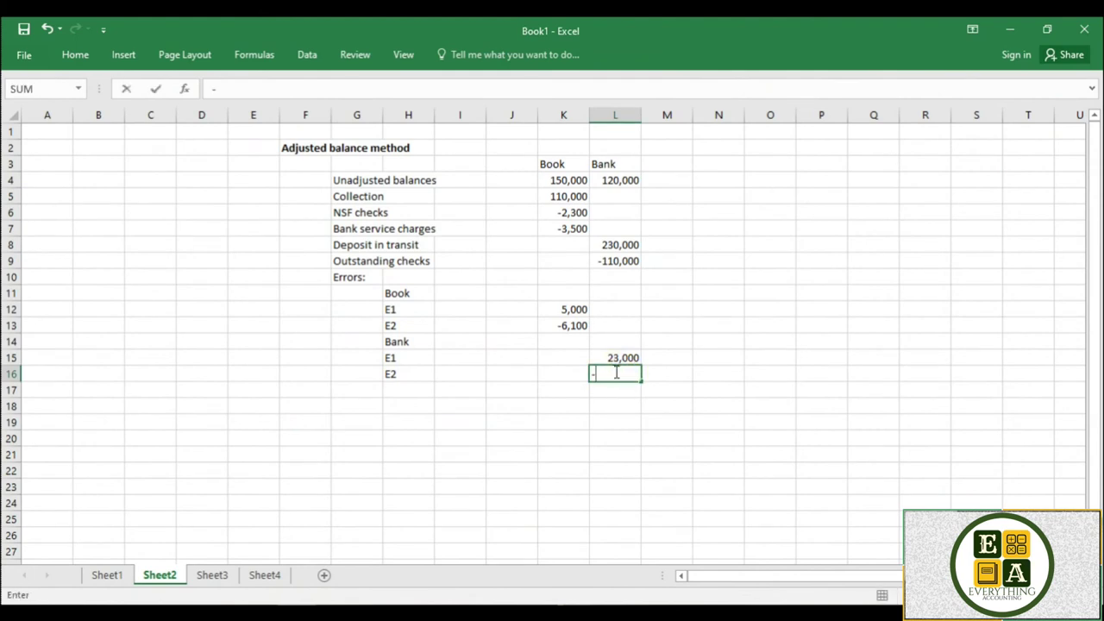
type("9,900")
left_click(597, 401)
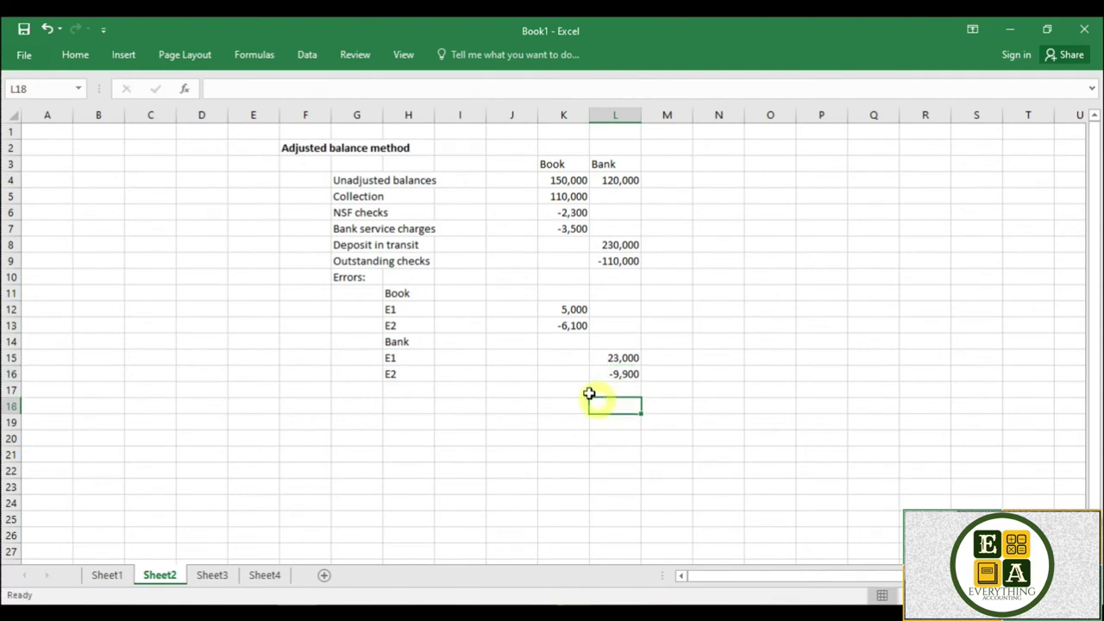
left_click_drag(565, 373, 615, 374)
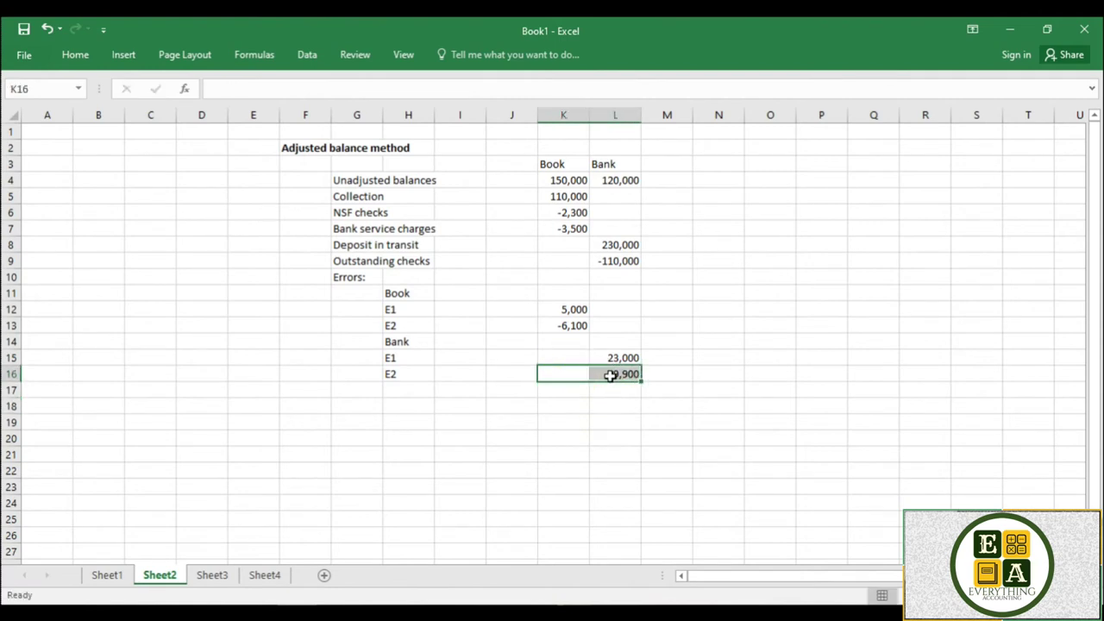
- Add the bold row label "Adjusted balances" in cell G17 below the error lines
left_click(343, 391)
type("Ad")
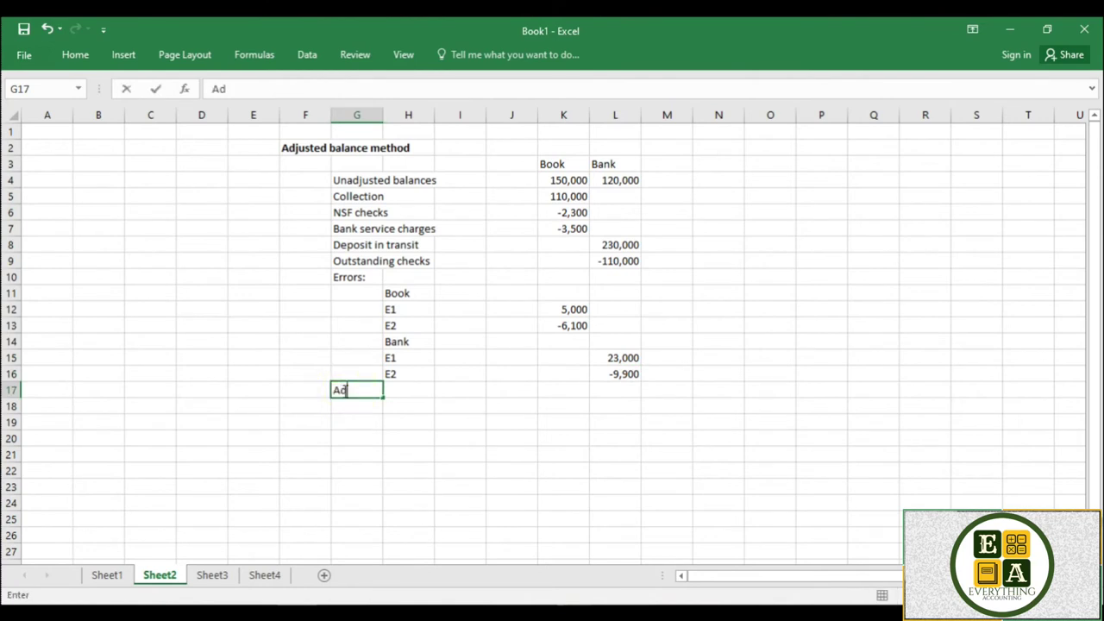
type("justed balance")
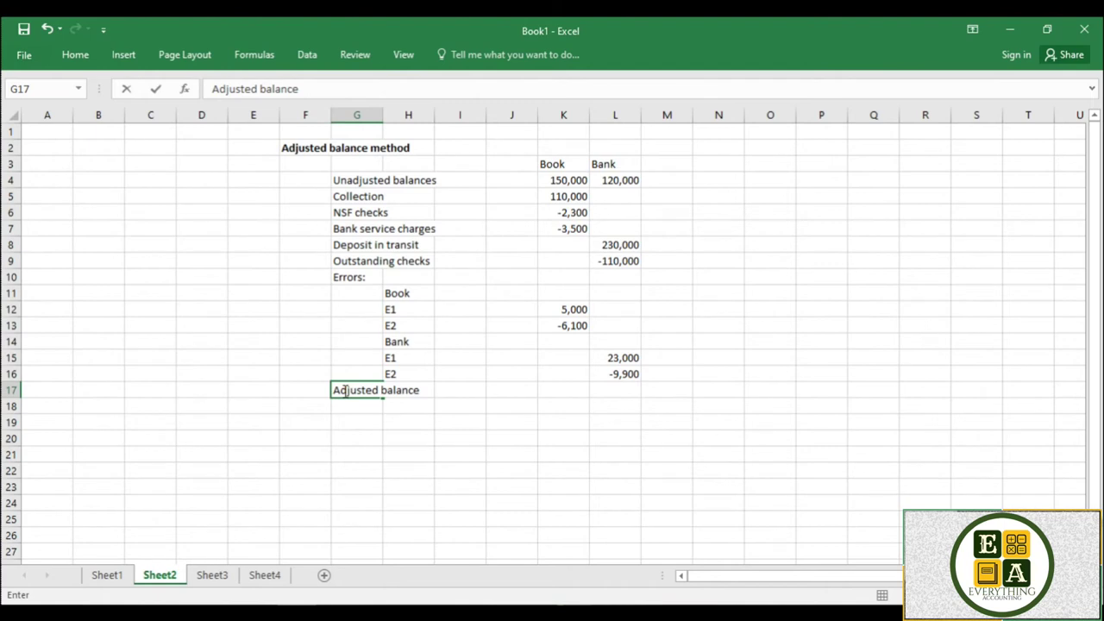
type("s")
left_click(488, 419)
left_click(359, 390)
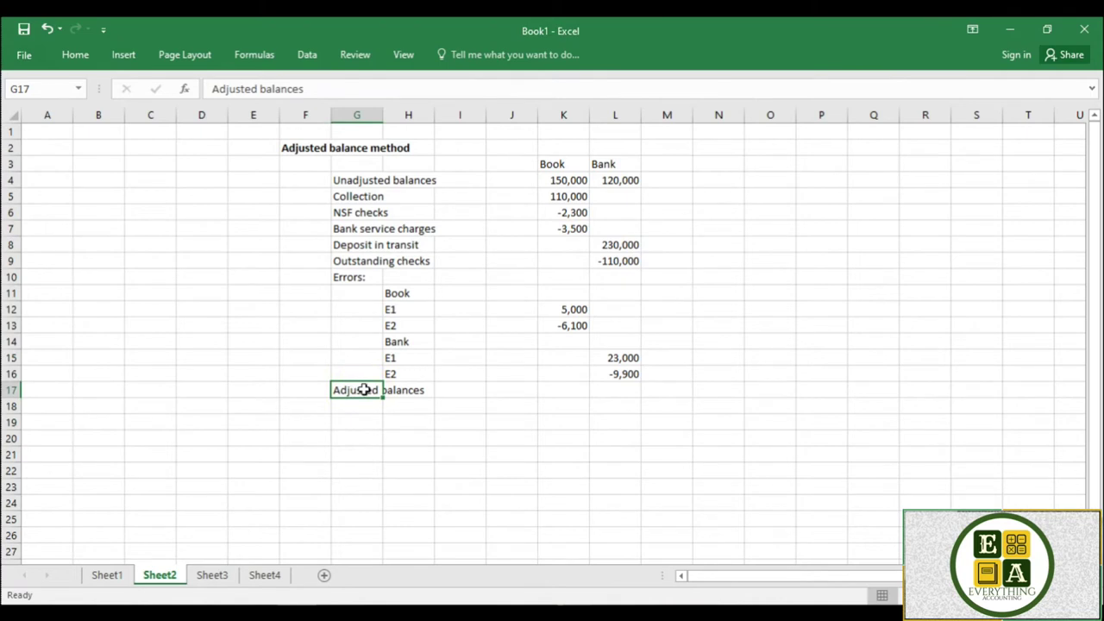
key("ctrl+b")
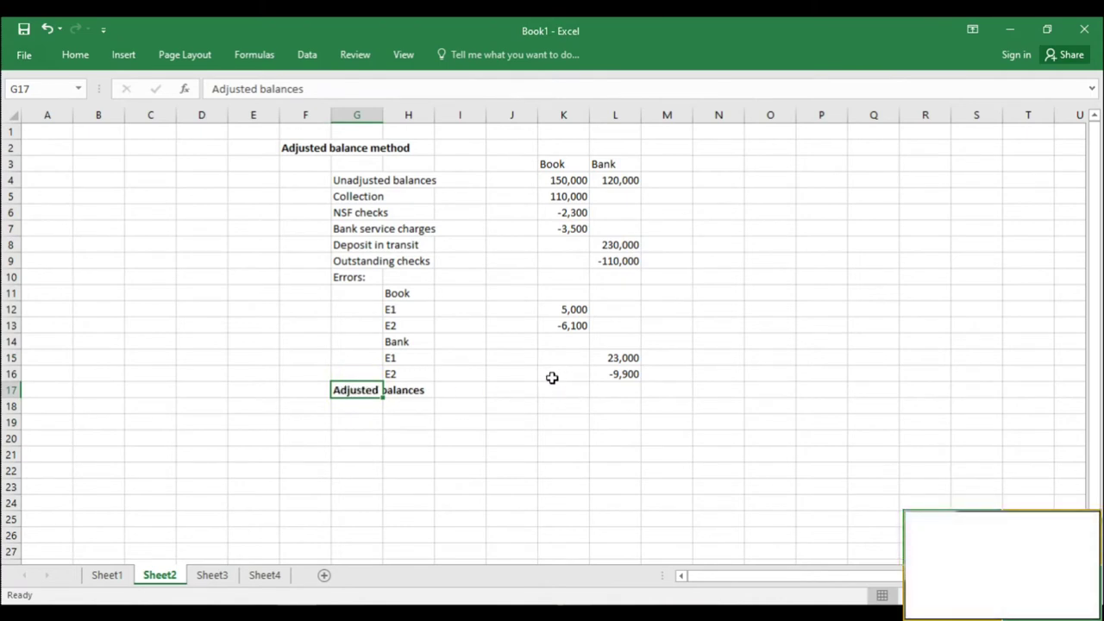
- Format the Book and Bank total cells K17:L17 as bold with a double underline
left_click_drag(561, 390, 605, 387)
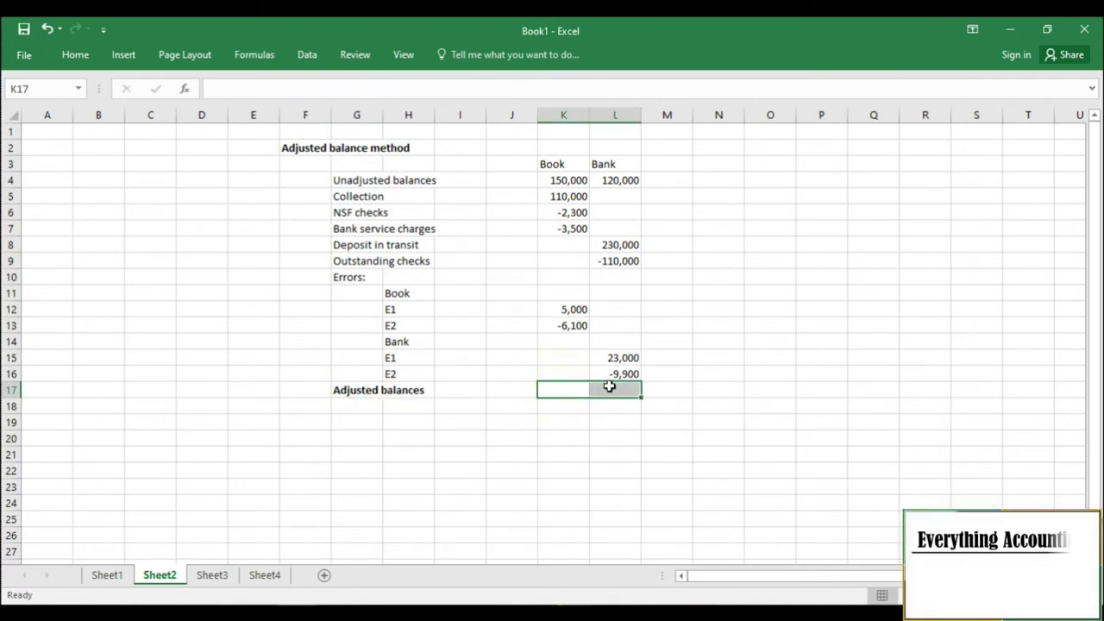
left_click(76, 55)
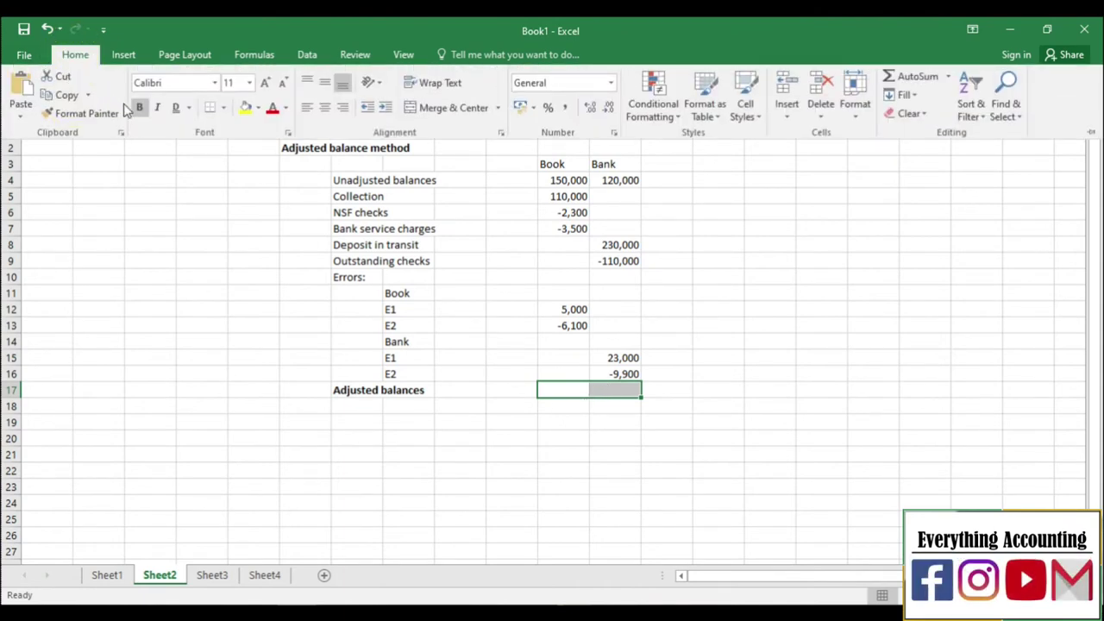
left_click(176, 107)
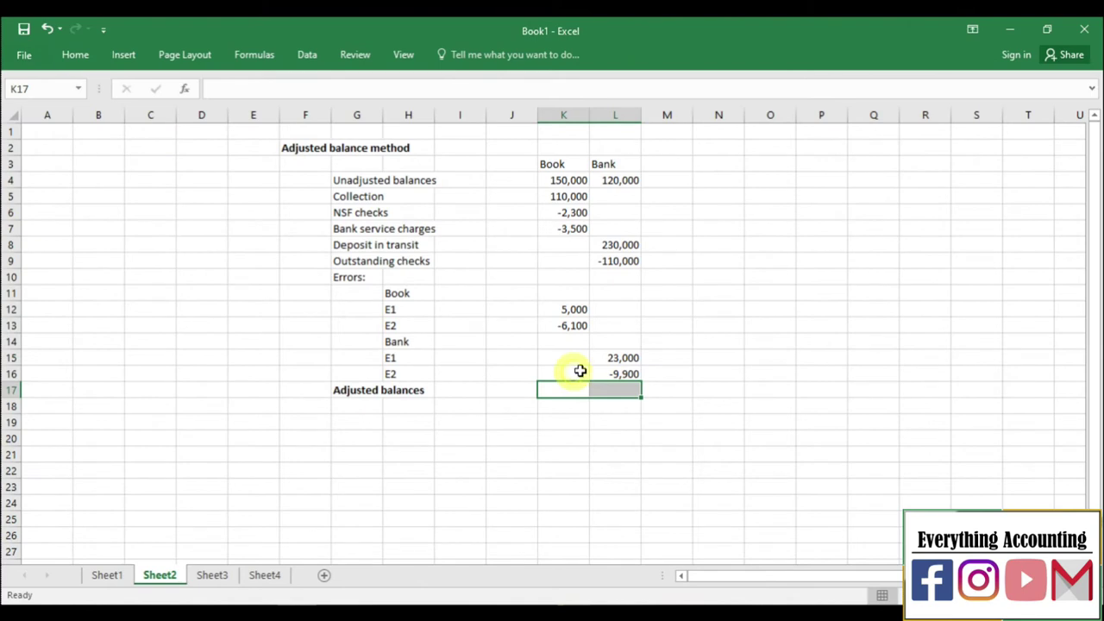
- Add a bottom border under cells K16:L16, above the adjusted balances row
left_click_drag(569, 373, 607, 373)
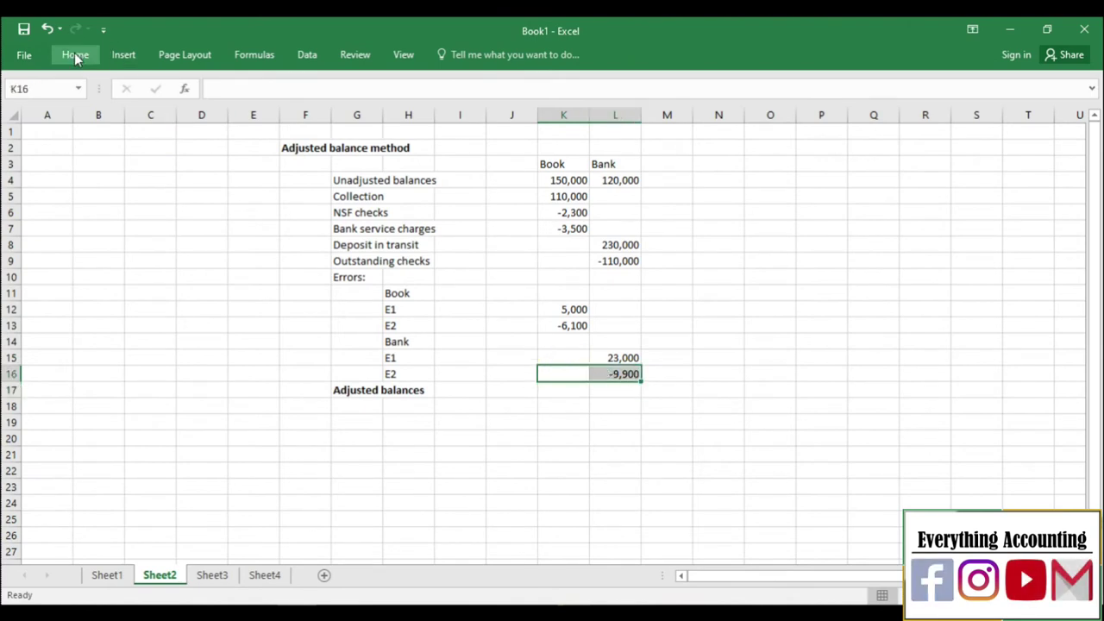
left_click(75, 54)
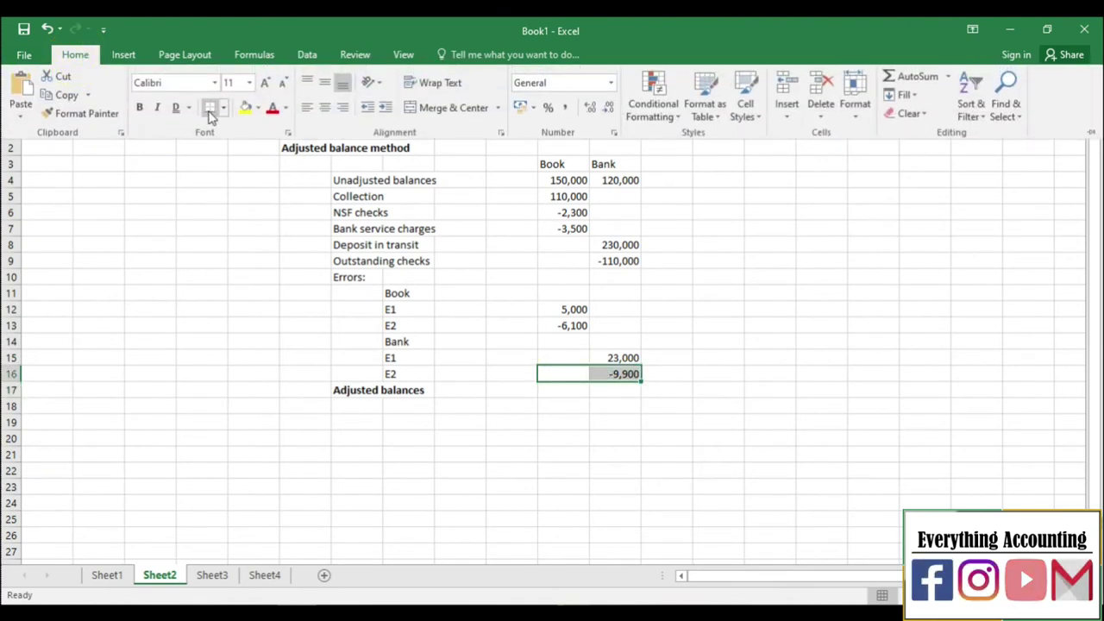
left_click(581, 411)
key("Down")
key("Down")
key("Down")
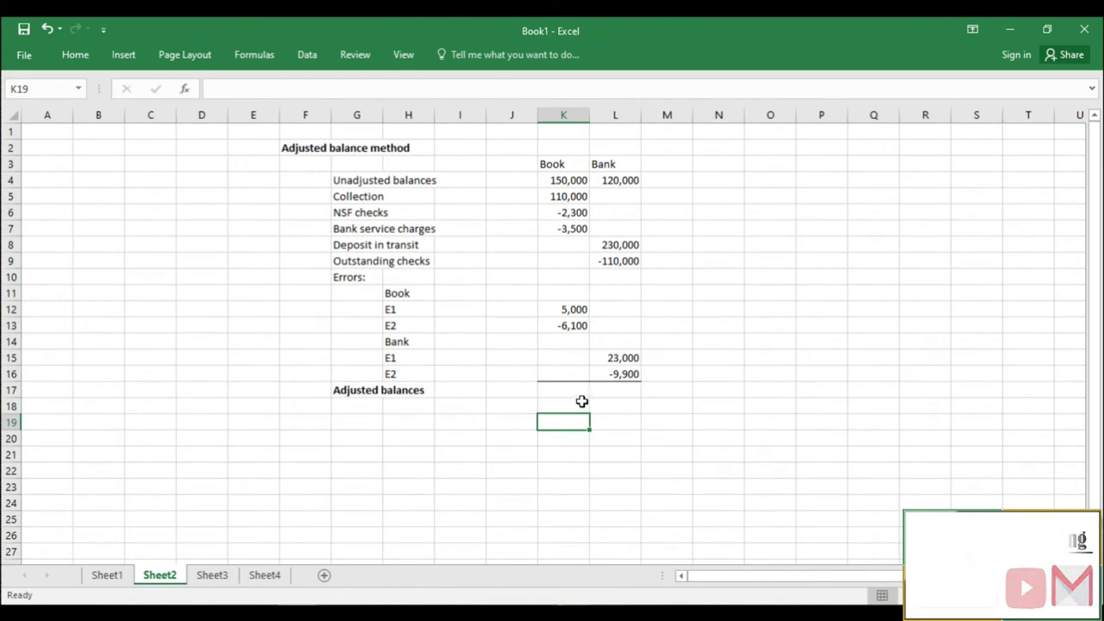
- Total the Book column K4:K16 with AutoSum in K17 and fill the formula across to the Bank column in L17
left_click_drag(561, 181, 566, 393)
left_click(78, 52)
left_click(913, 76)
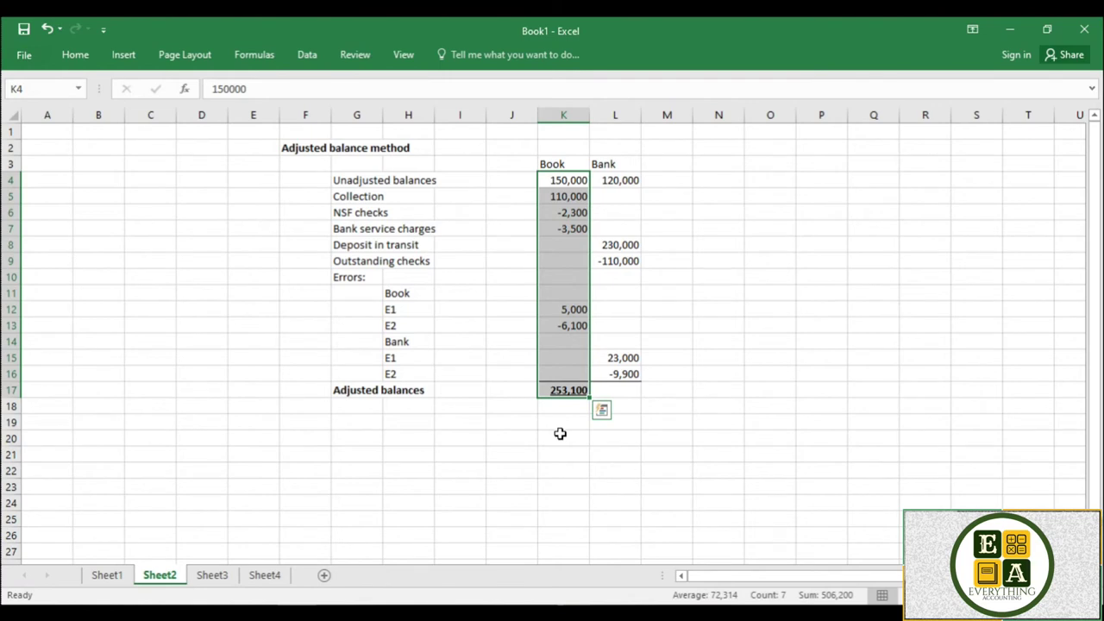
left_click(576, 412)
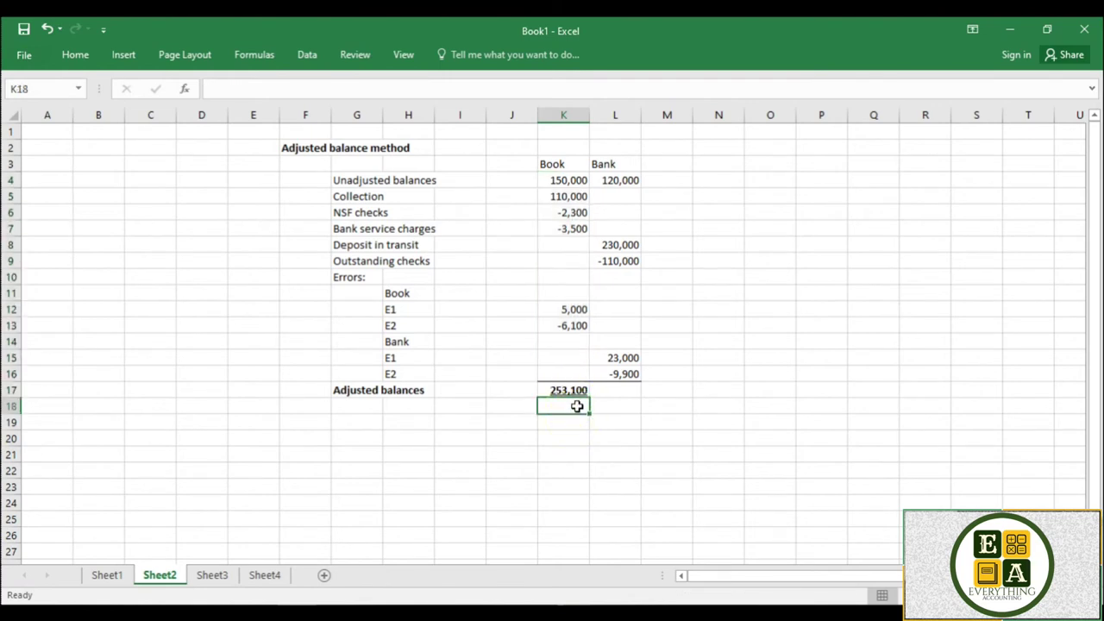
left_click(569, 393)
left_click_drag(592, 399, 629, 400)
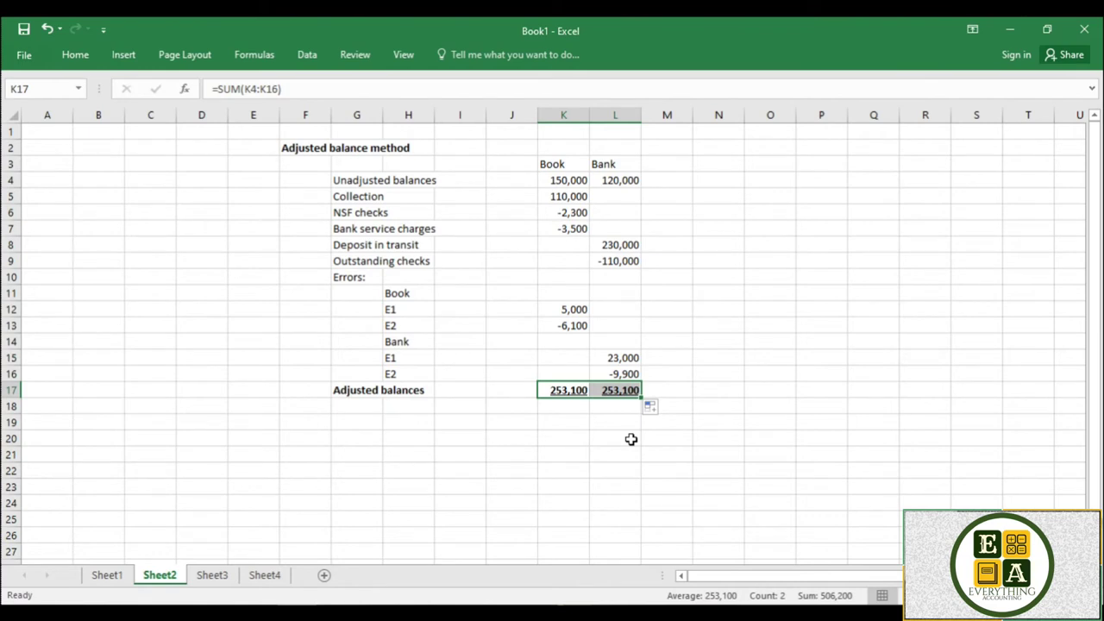
left_click(395, 425)
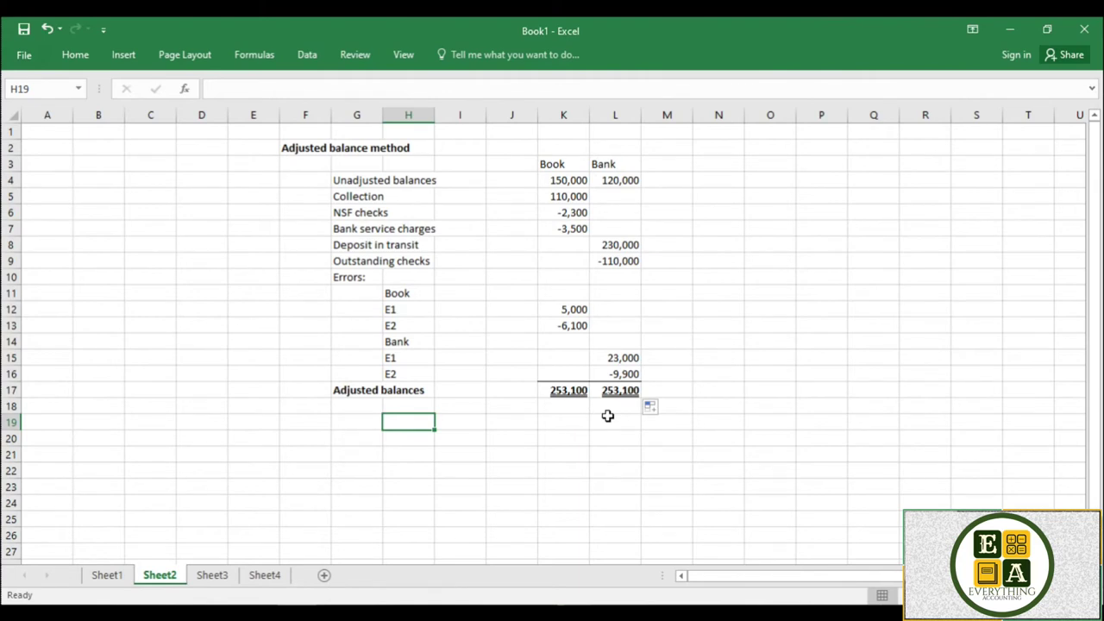
- Add the heading "Adjusting JEs:" in cell N2 beside the reconciliation
left_click(733, 147)
type("Adjusting")
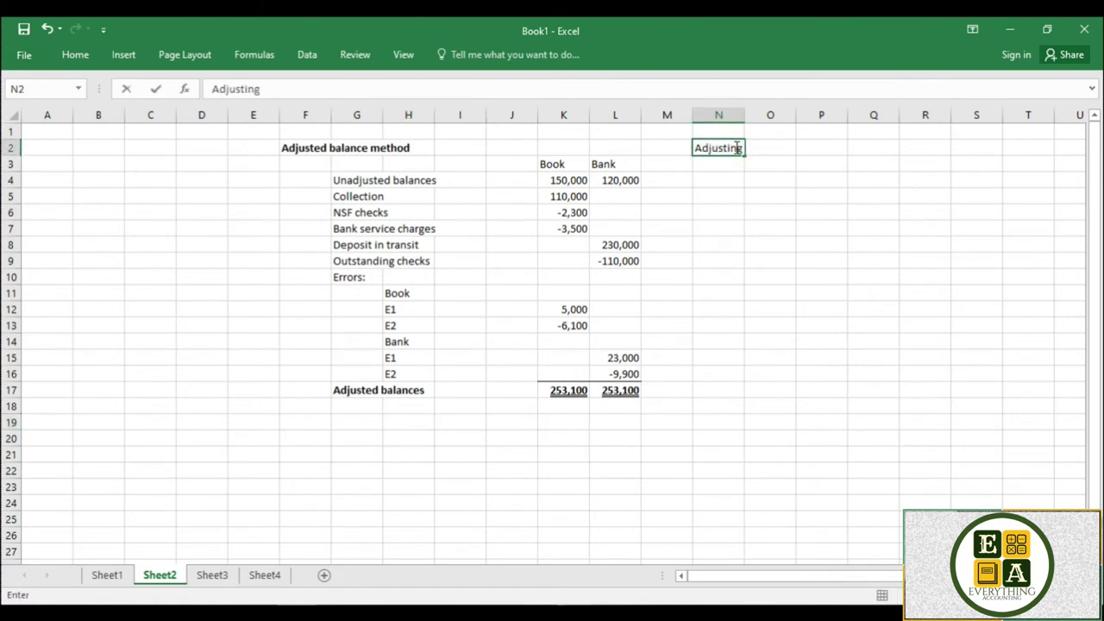
type(" JE")
key("BackSpace")
type("es:")
key("ctrl+z")
left_click(781, 177)
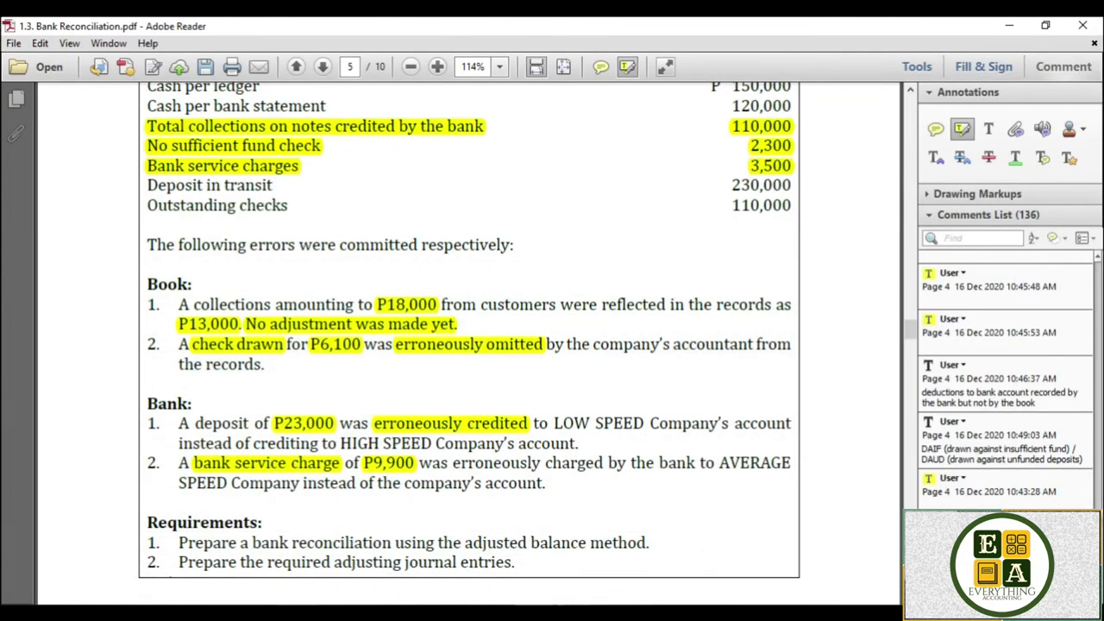
- Back in the worksheet, enter the first adjusting entry's accounts: "Cash" in O4 and "Notes receivable" indented in P5
key("alt+Tab")
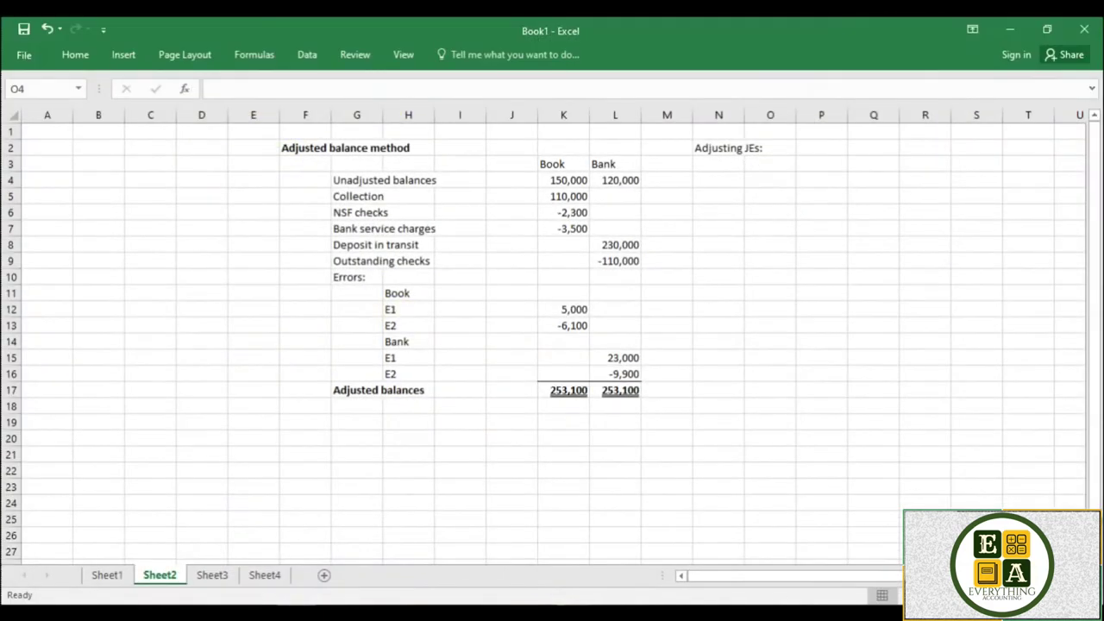
left_click(767, 180)
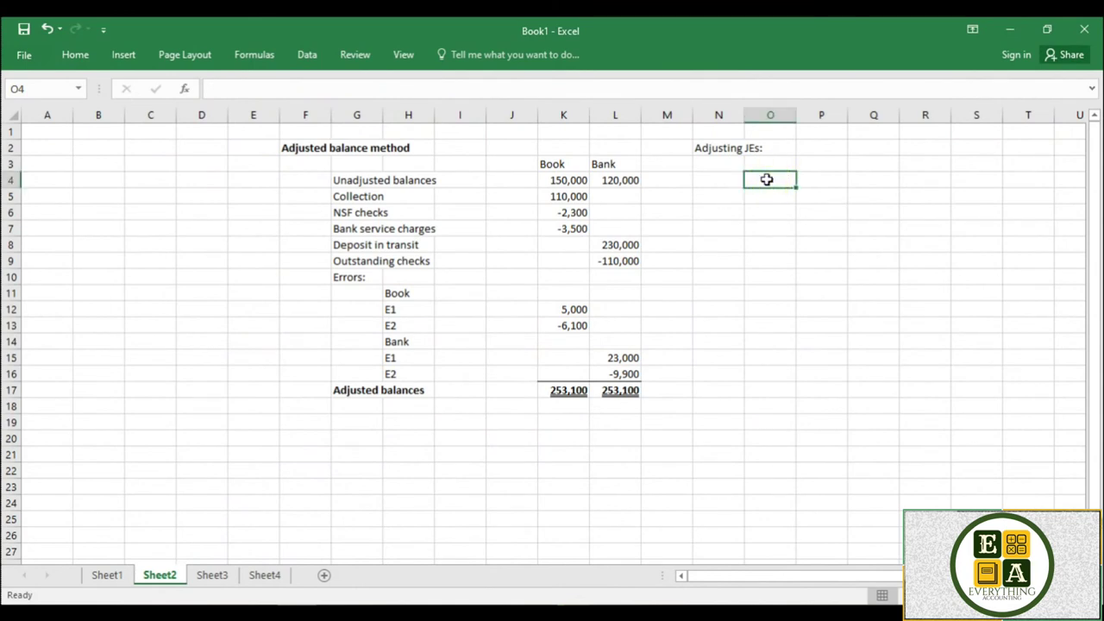
type("Cash")
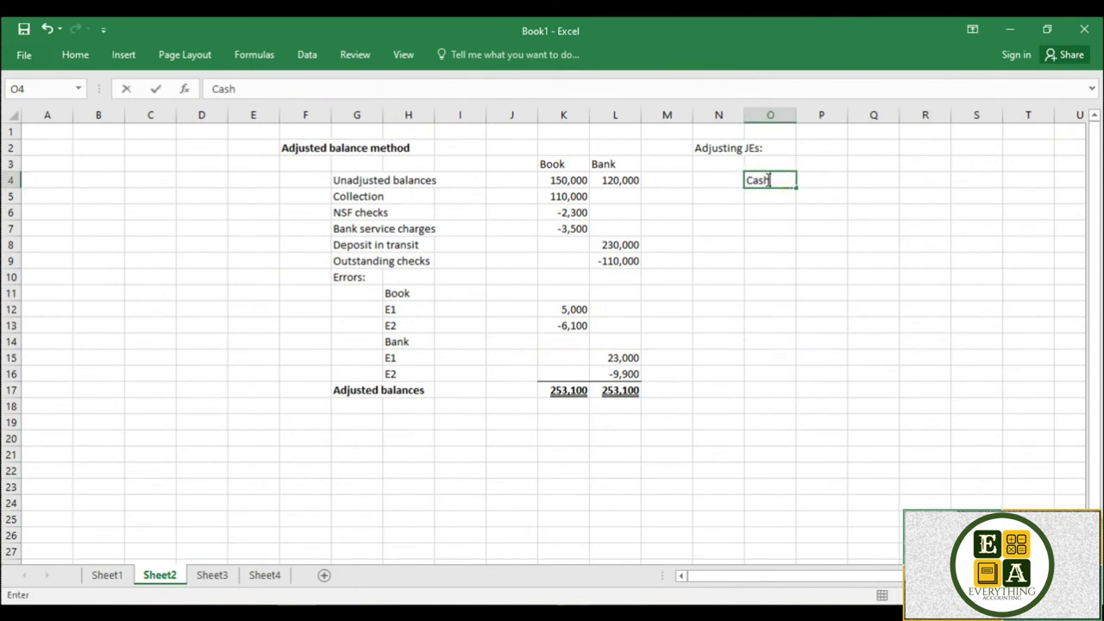
key("Return")
key("Right")
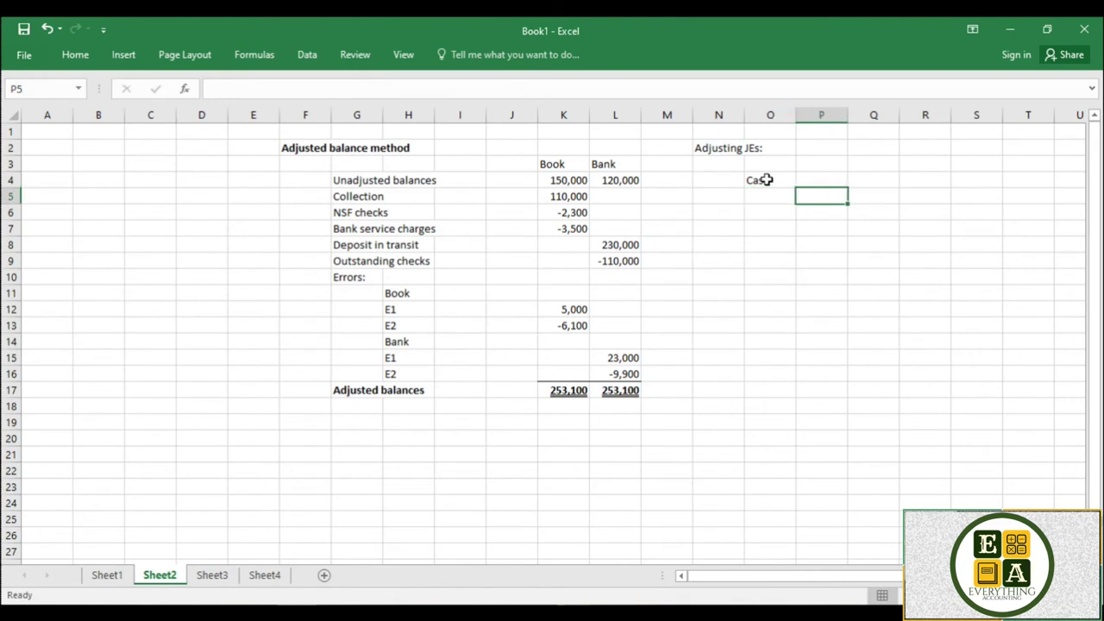
type("Notes")
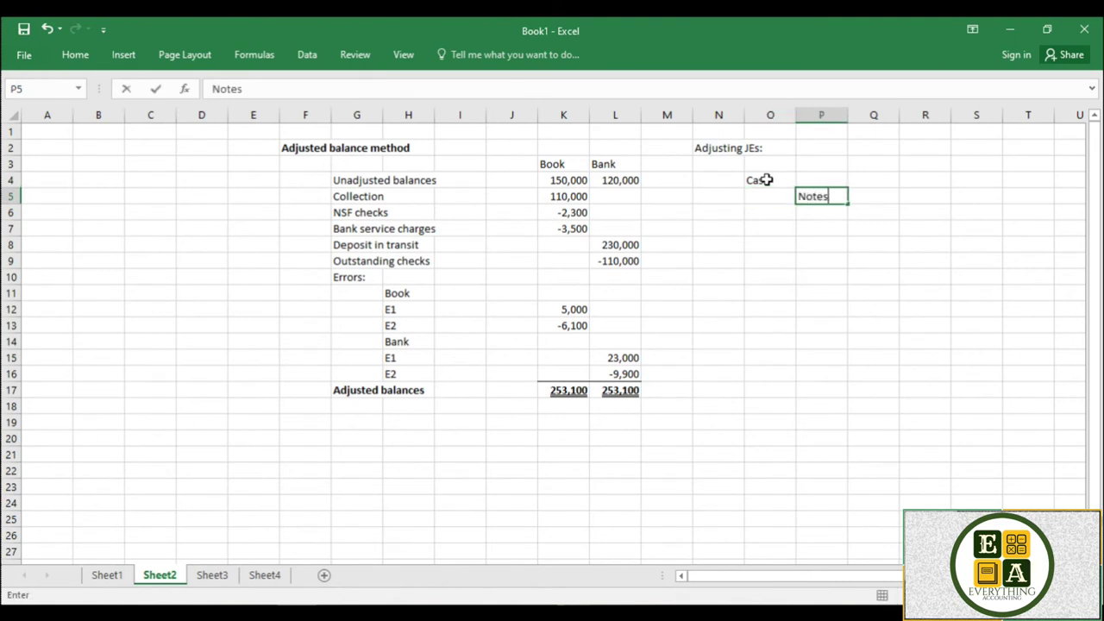
type(" receivable")
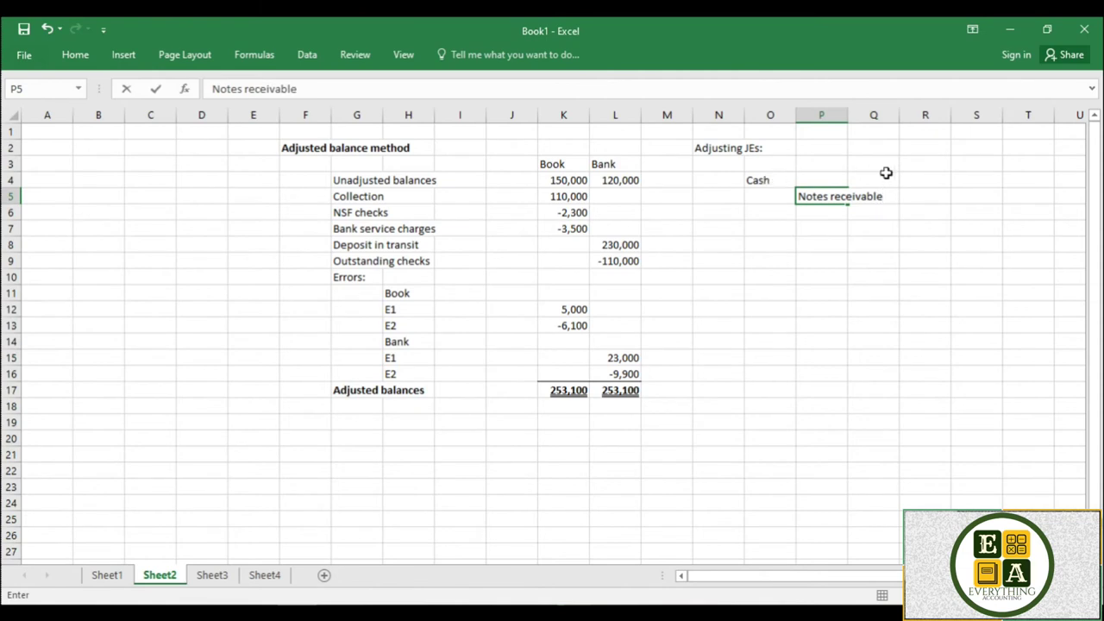
key("ctrl+Return")
- Enter the amounts of the notes collection entry: debit 110,000 in S4 and credit 110,000 in T5
left_click(958, 182)
type("110,000")
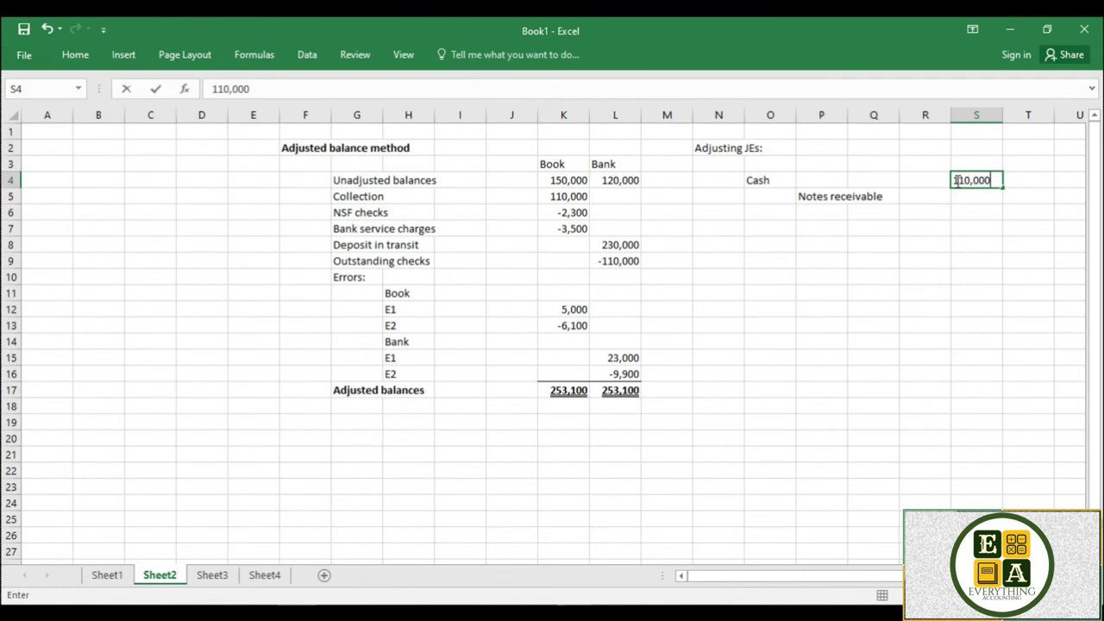
key("Return")
key("Tab")
type("11")
type("000")
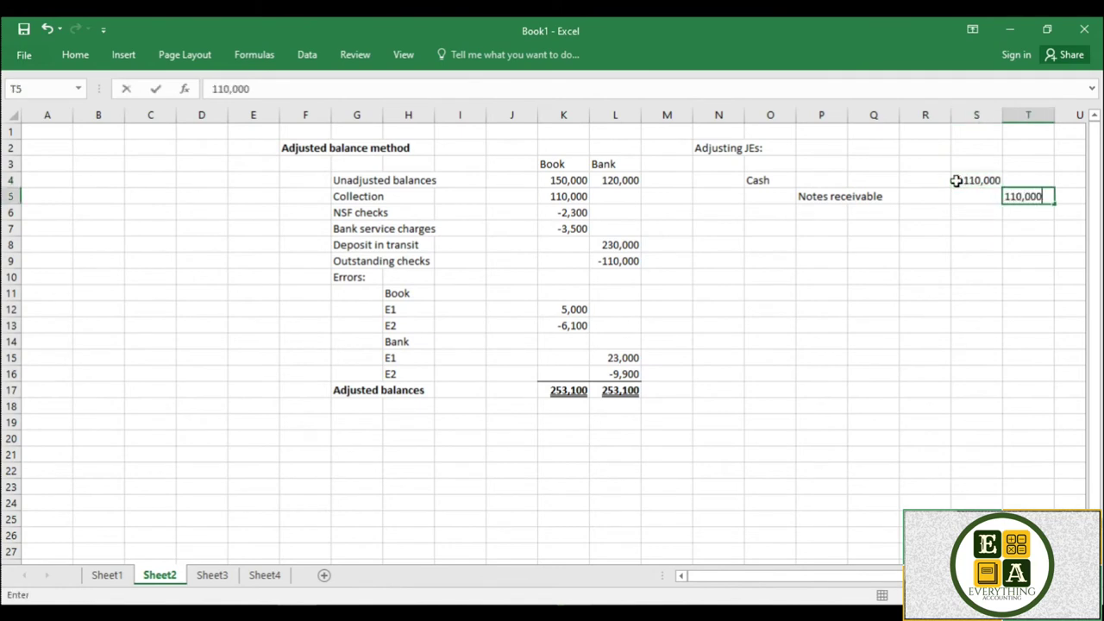
- Start the second adjusting entry with the debit account "Accounts receivable" in cell O7
left_click(766, 228)
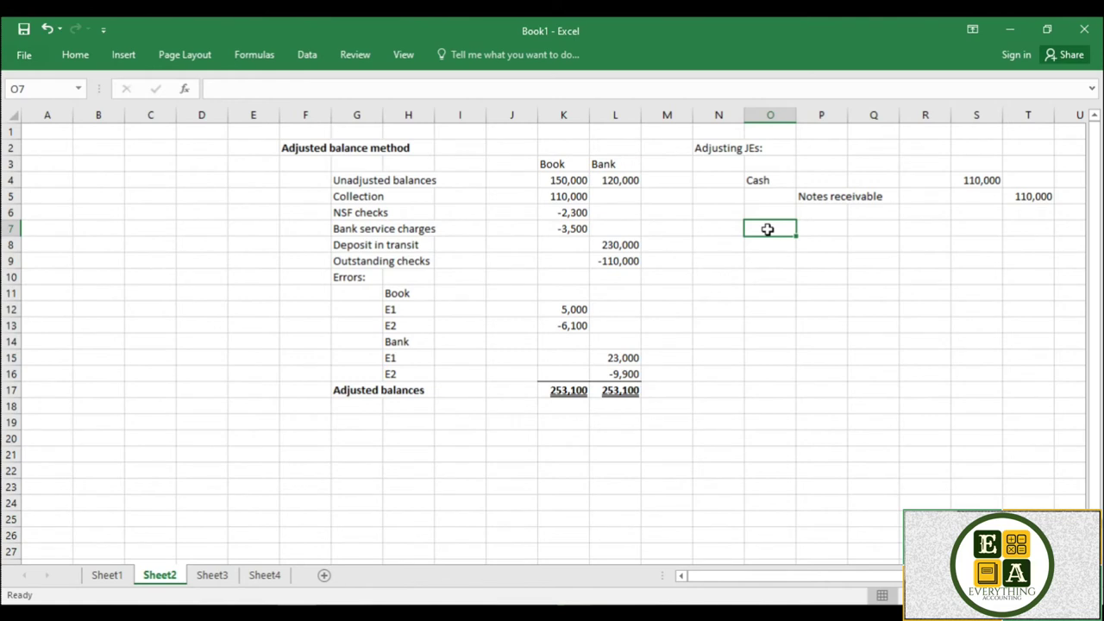
type("Acco")
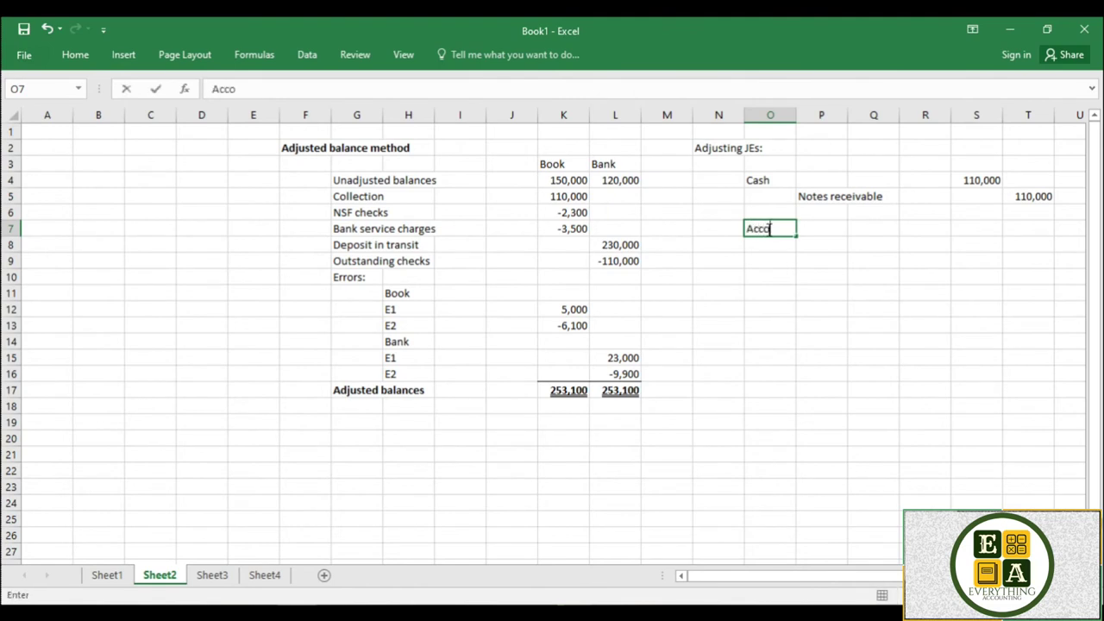
type("unts receivable")
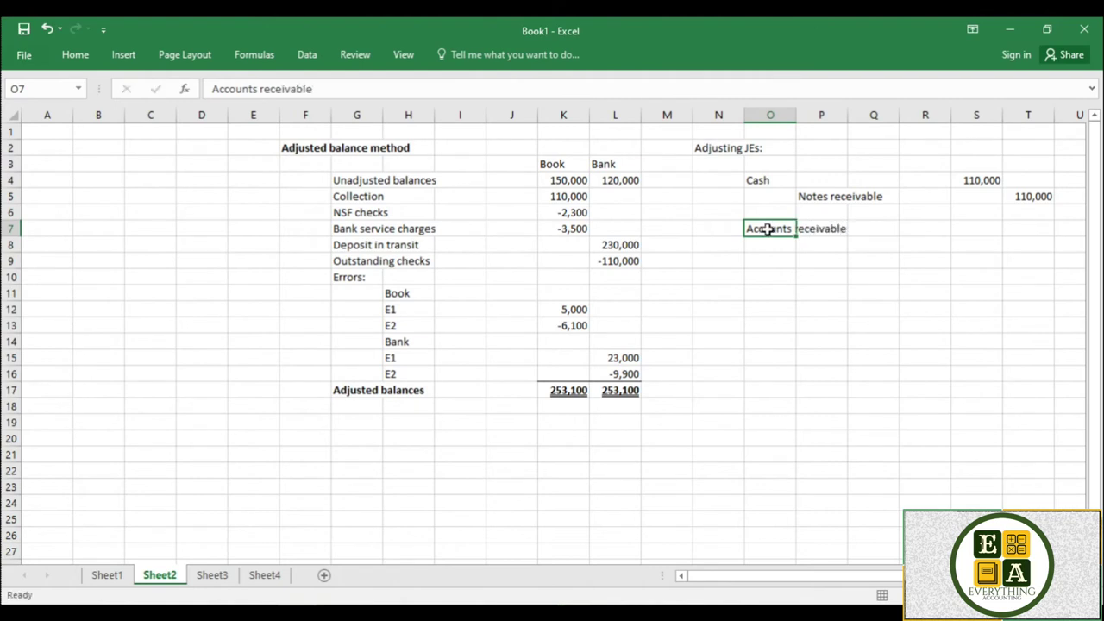
- Enter "Cash" as the credit account of the second adjusting entry, indented in P8
key("Return")
key("Right")
type("Cash")
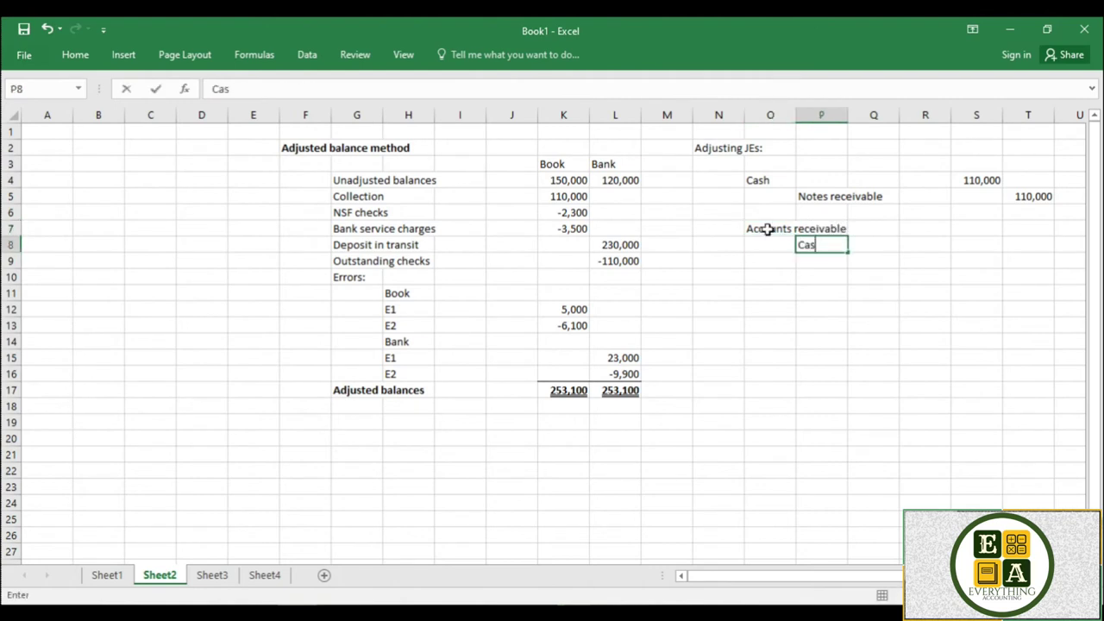
- Enter the amounts of the NSF check entry: debit 2,300 in S7 and credit 2,300 in T8
key("Up")
key("Right")
key("Right")
key("Right")
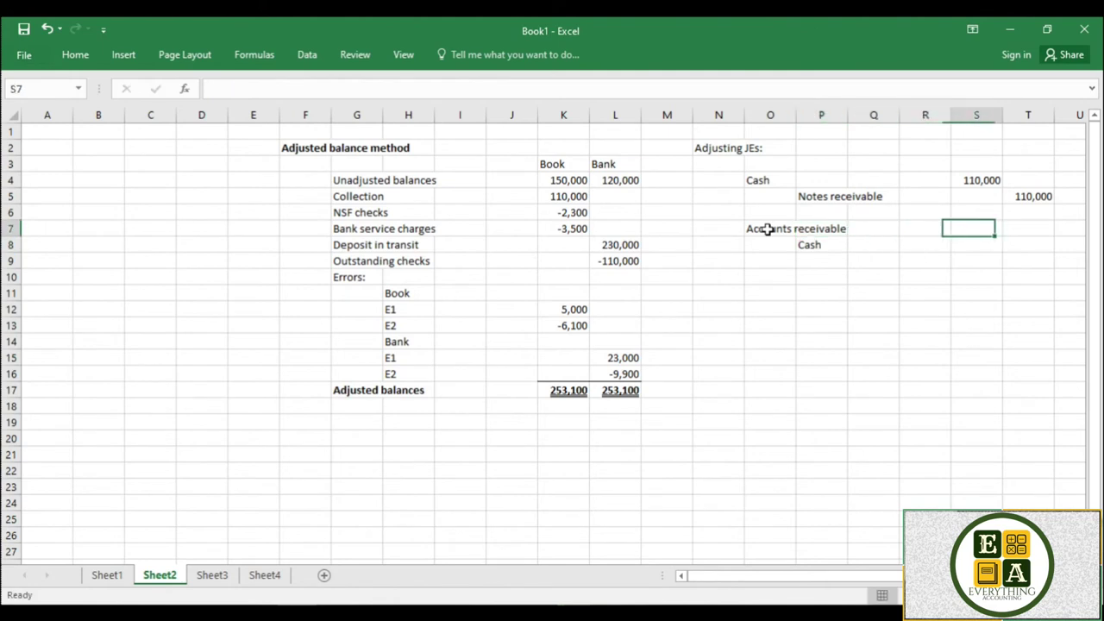
type("2,300")
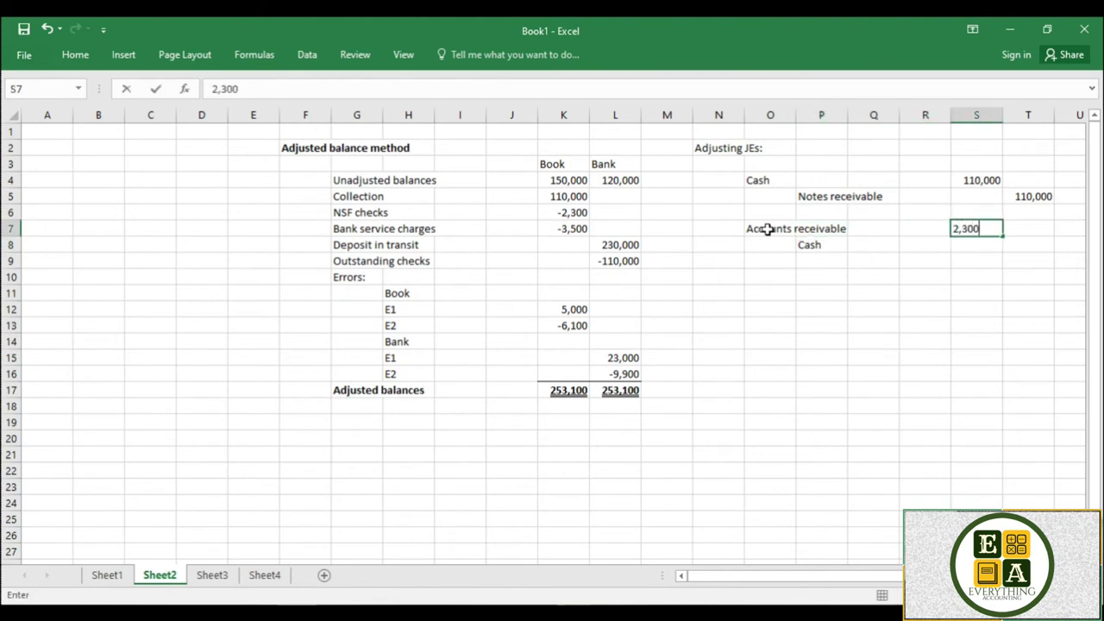
key("Return")
key("Right")
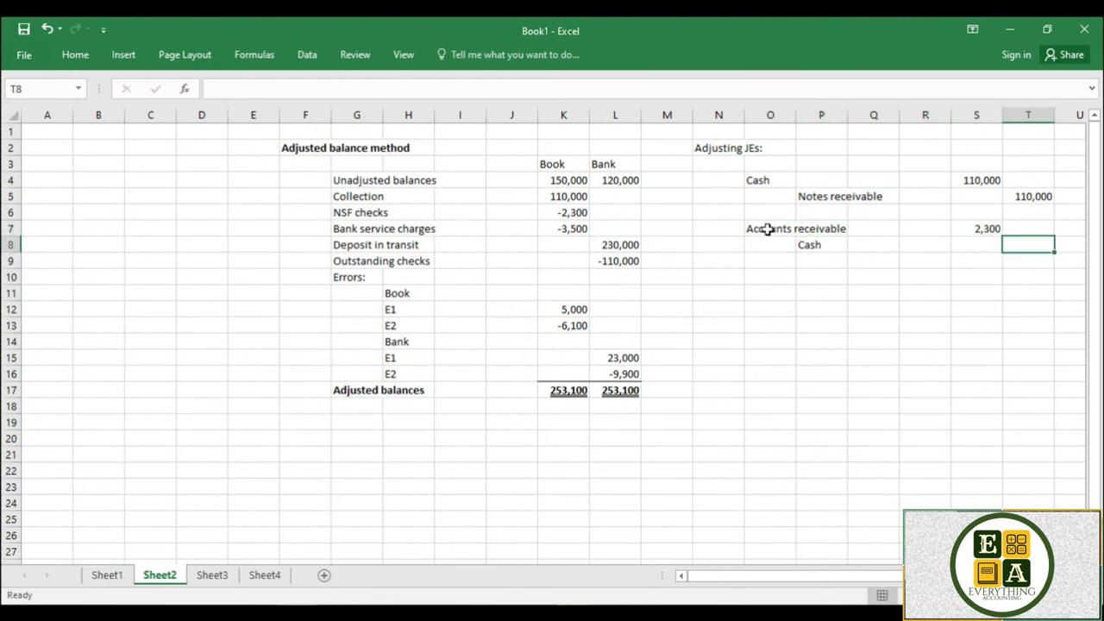
type("2,300")
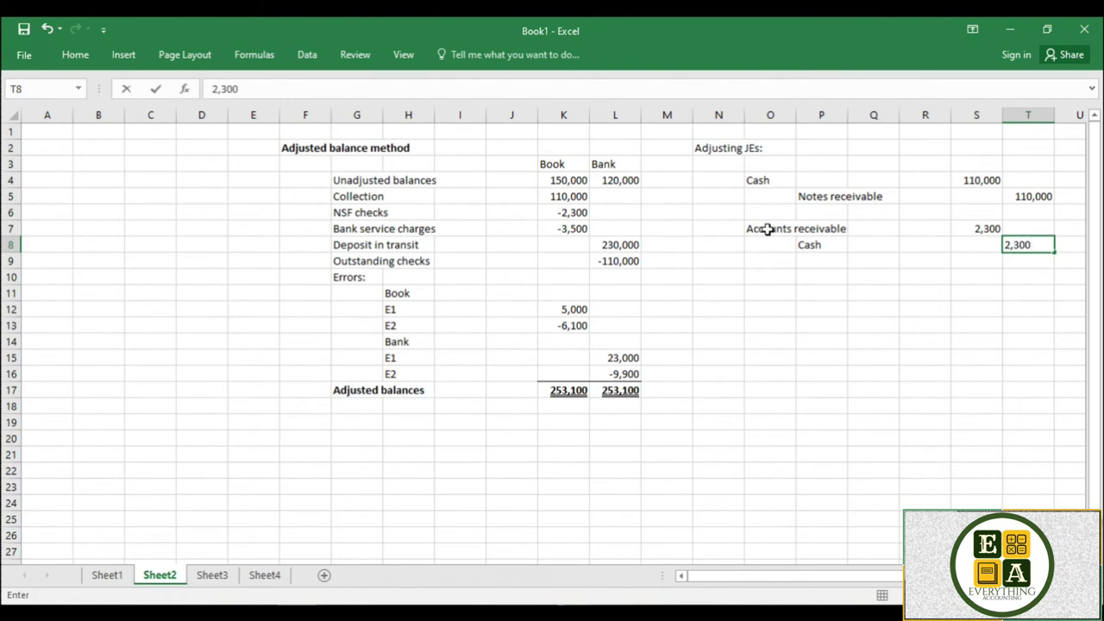
- Enter the third adjusting entry's accounts: "Bank service charge" in O10 and "Cash" indented in P11
left_click(772, 276)
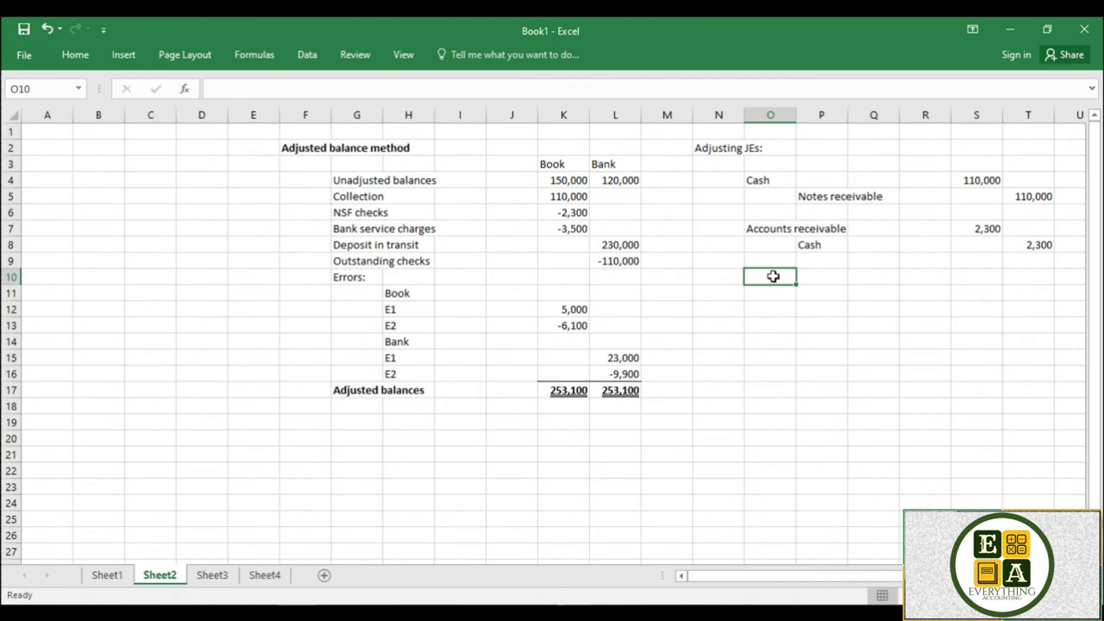
type("Bank servi")
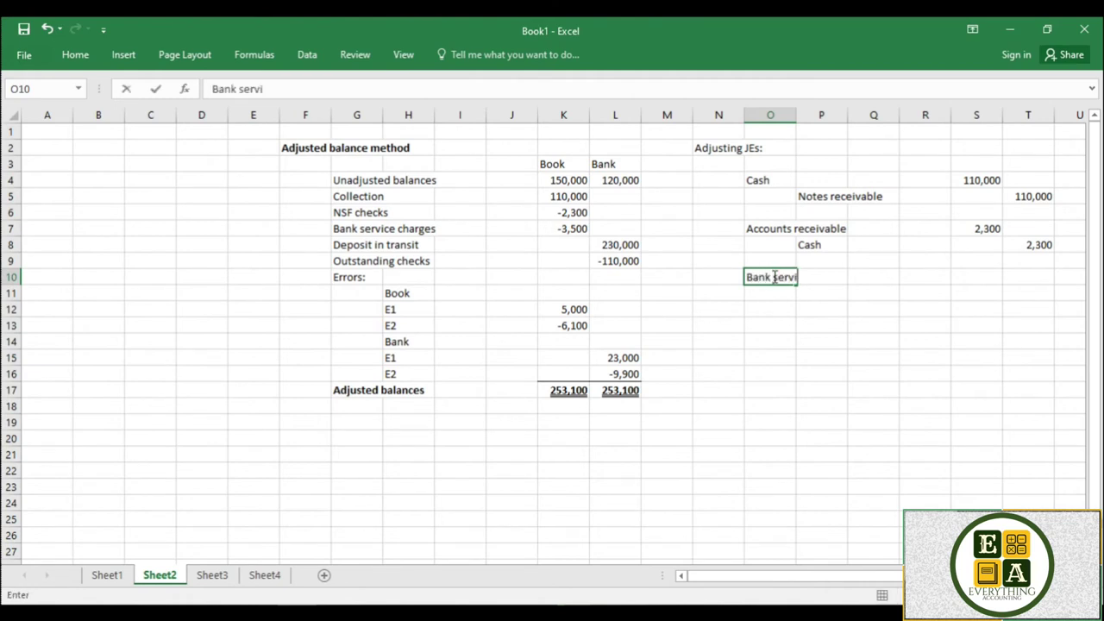
type("ce charge")
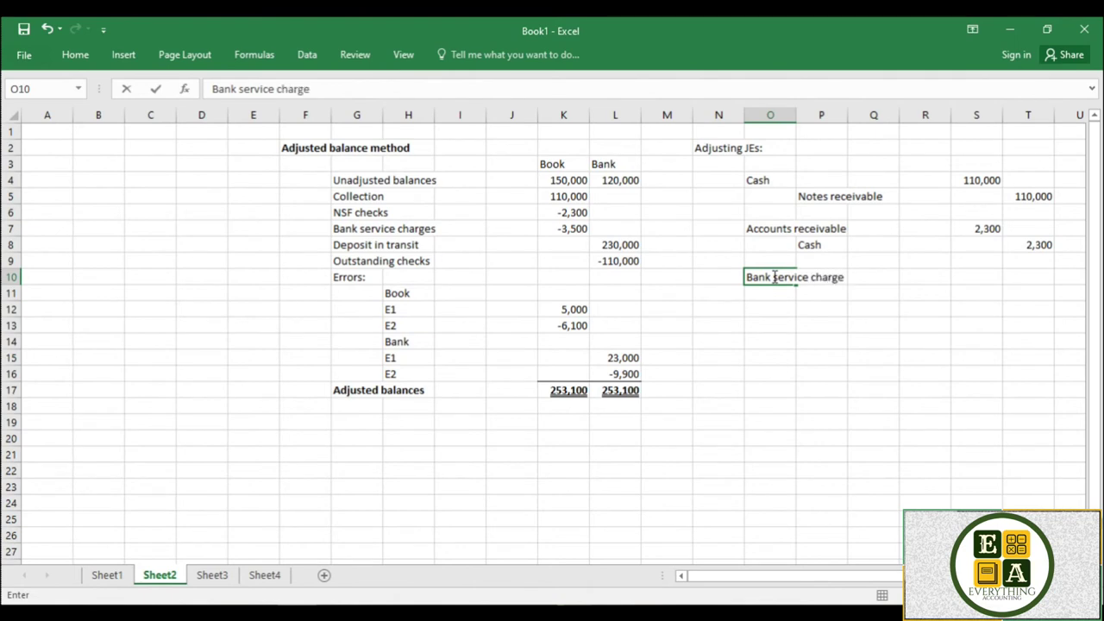
key("Return")
key("Right")
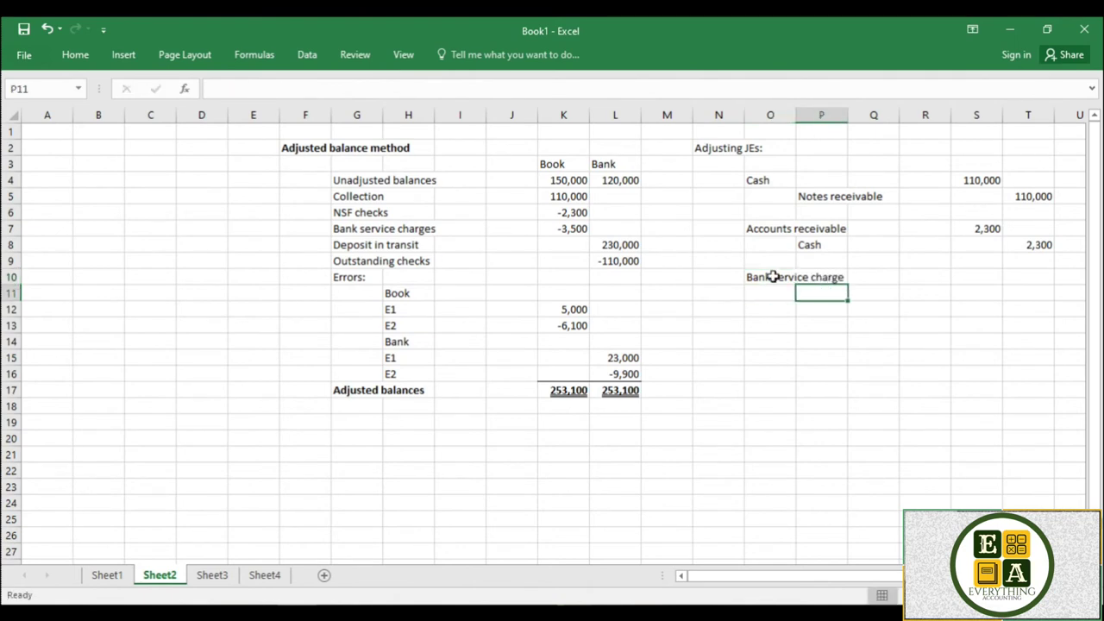
type("Cash")
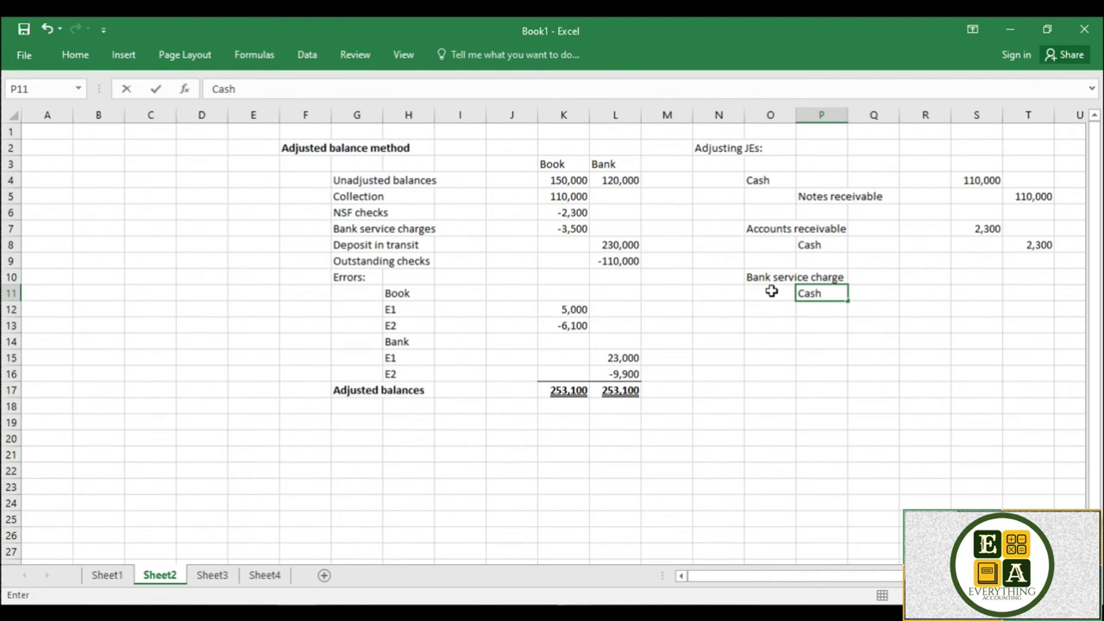
- Enter the amounts of the bank service charge entry: debit 3,500 in S10 and credit 3,500 in T11
left_click(989, 273)
type("3,500")
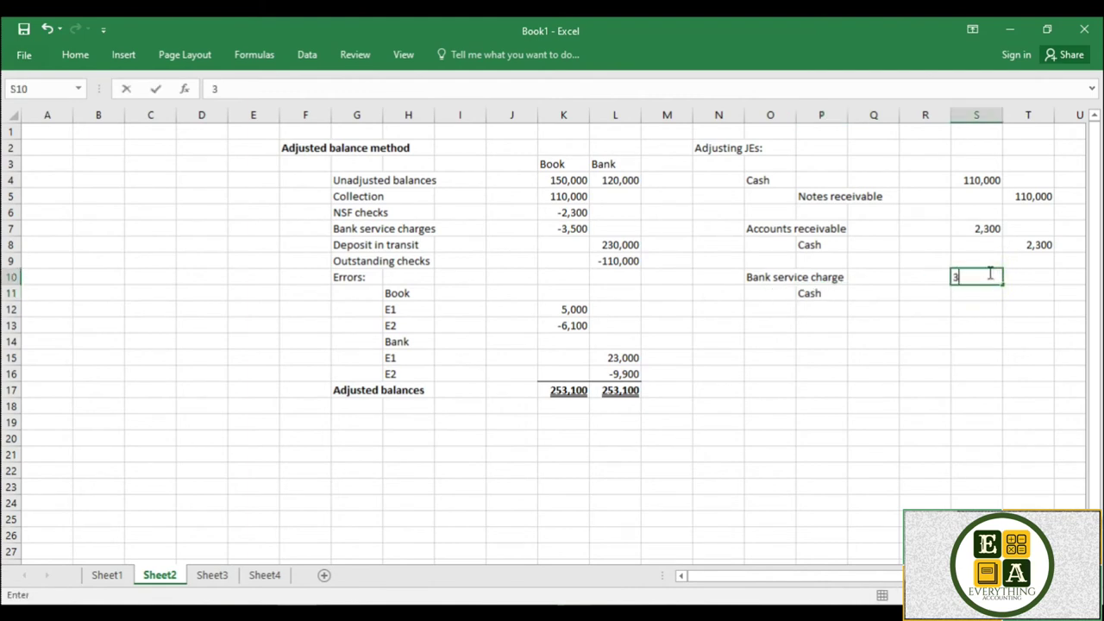
key("Return")
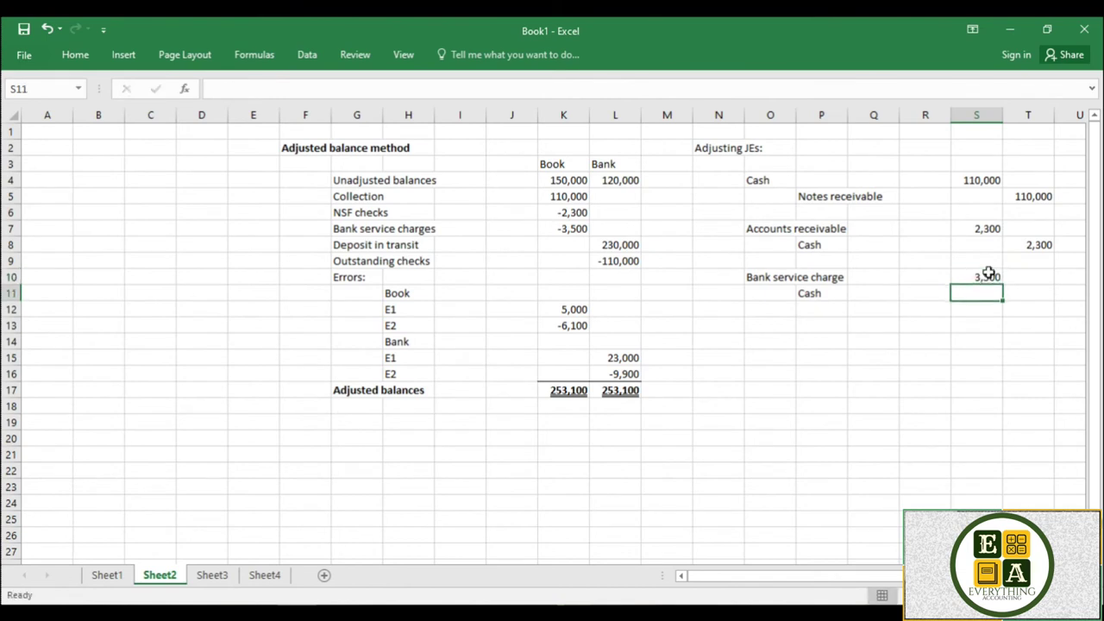
key("Right")
type("3,500")
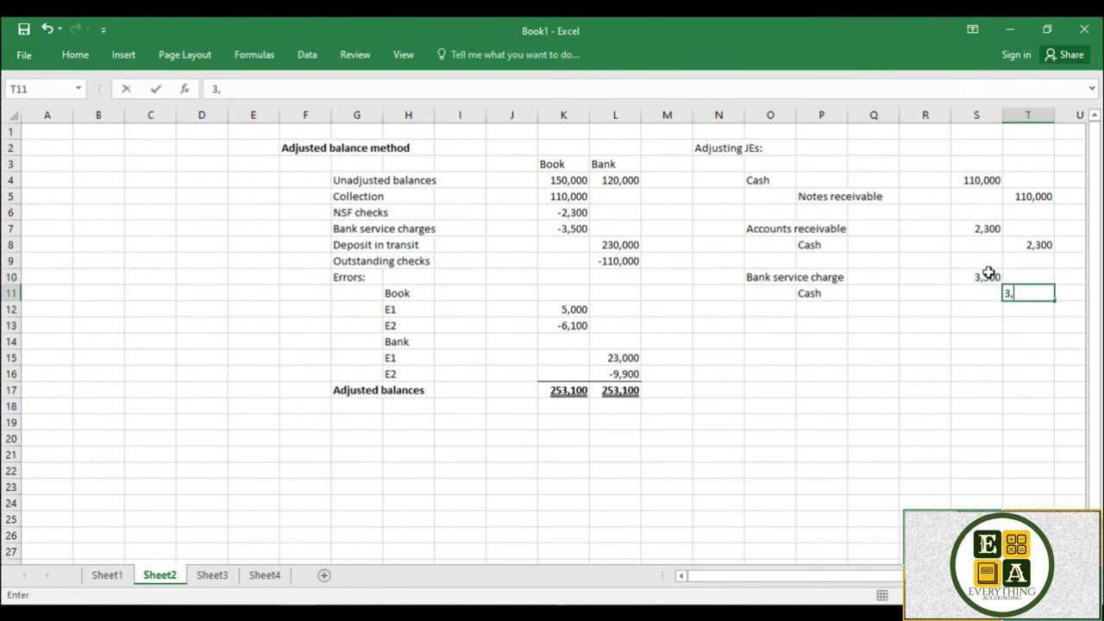
left_click(930, 343)
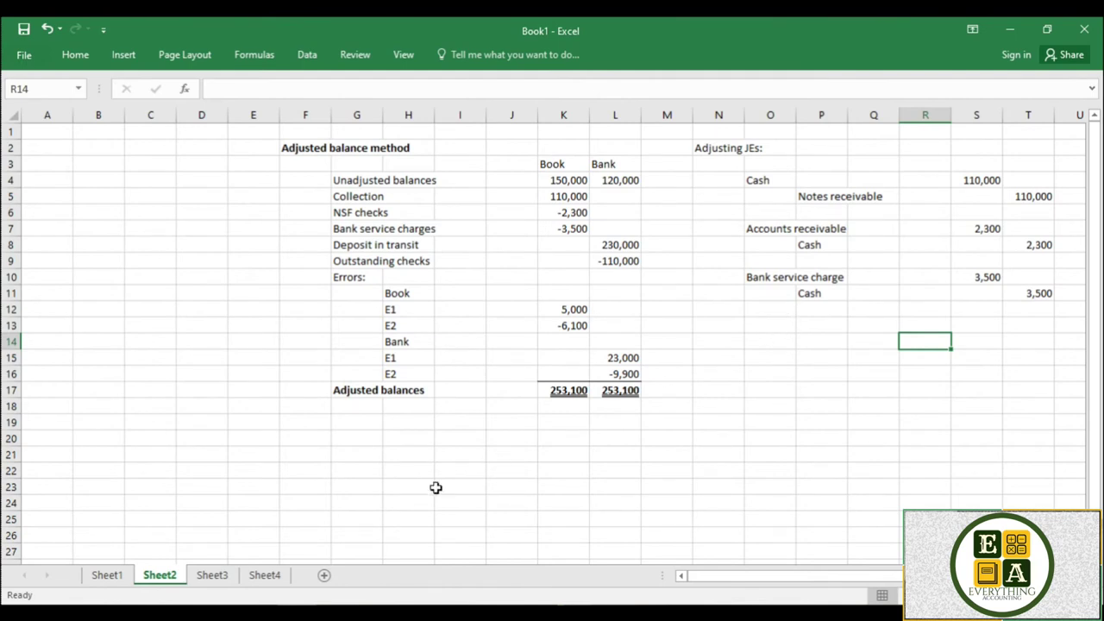
- Check the book errors in the Bank Reconciliation PDF, and back in the worksheet enter "Cash" in O14 and "Accounts receivable" in P14
key("alt+Tab")
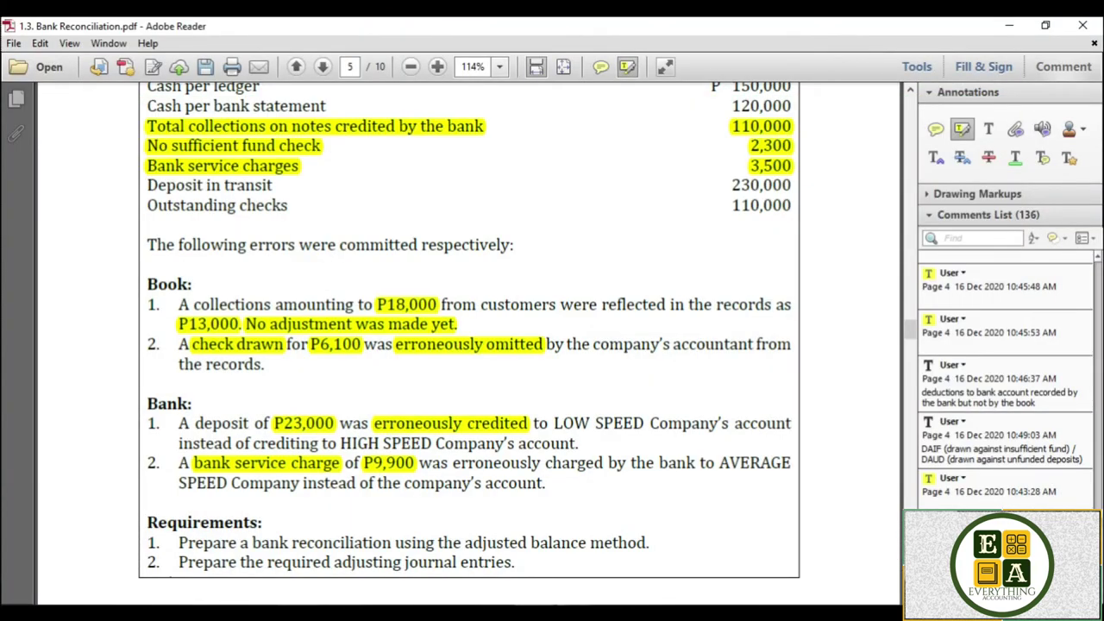
key("alt+Tab")
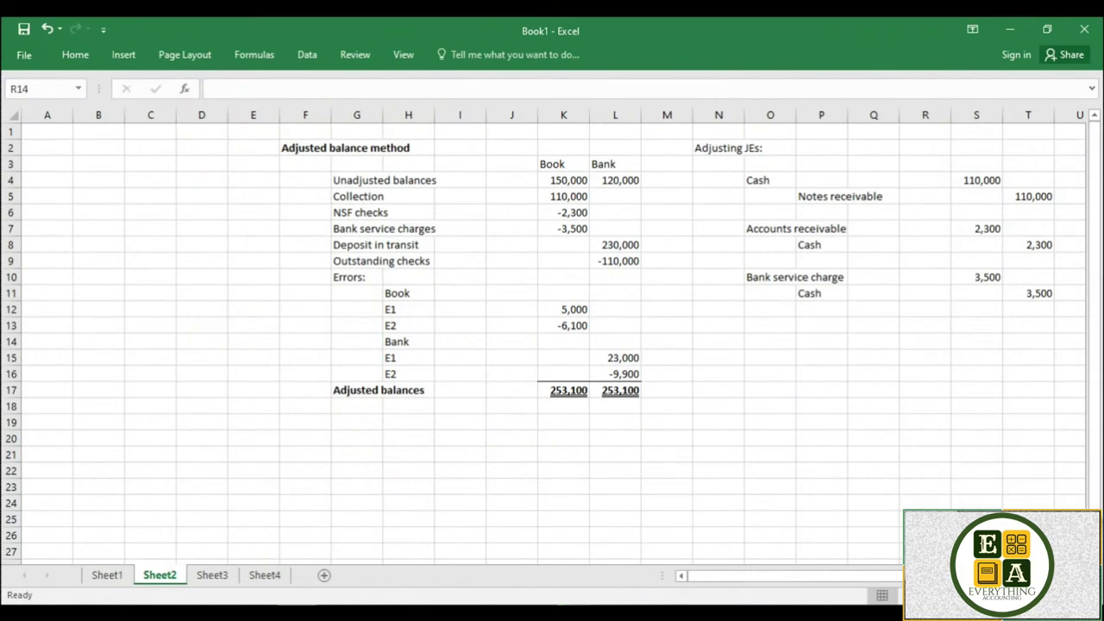
key("alt+Tab")
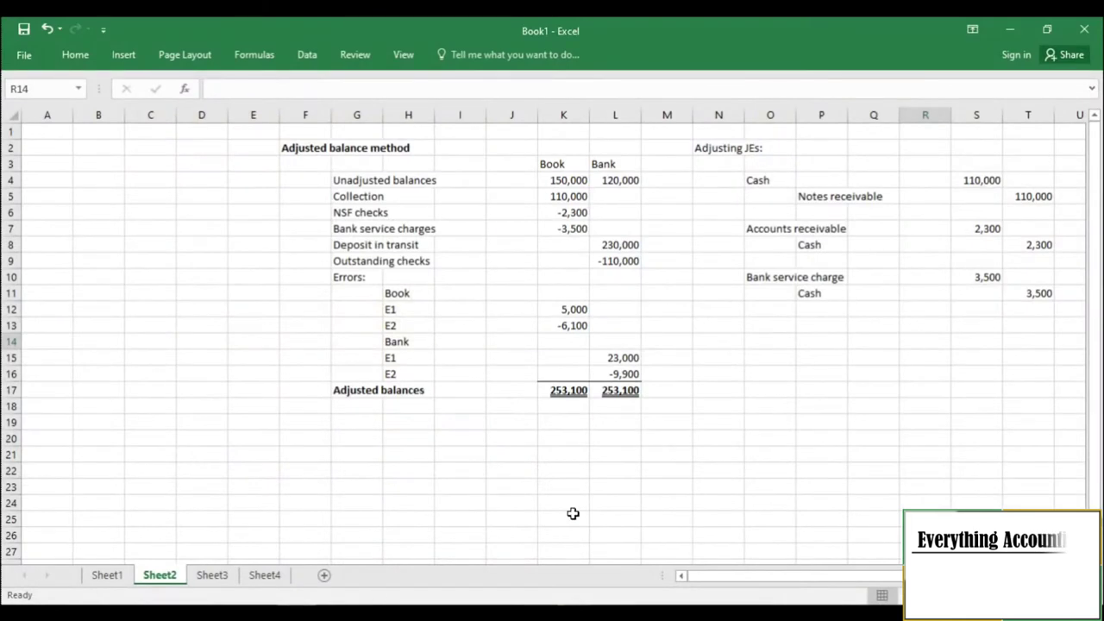
left_click(777, 339)
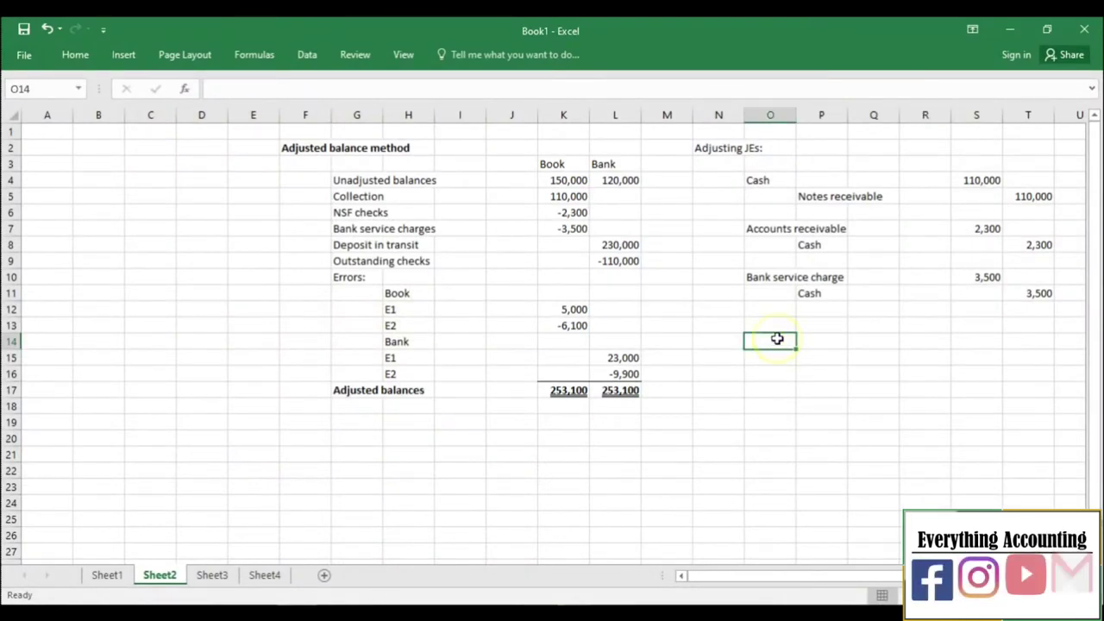
type("Cash")
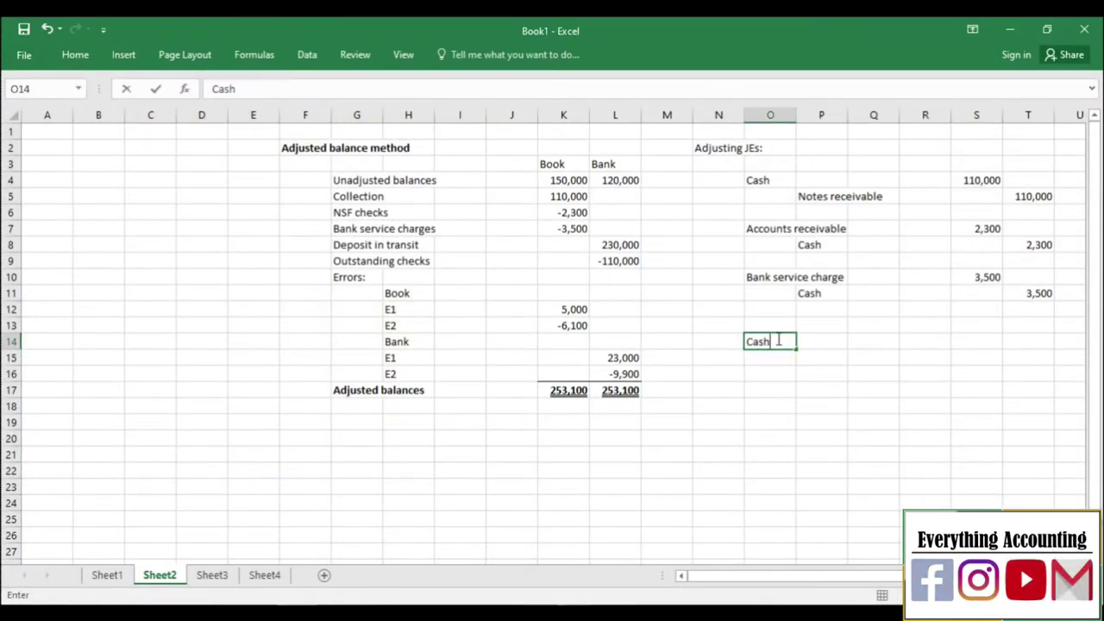
key("Tab")
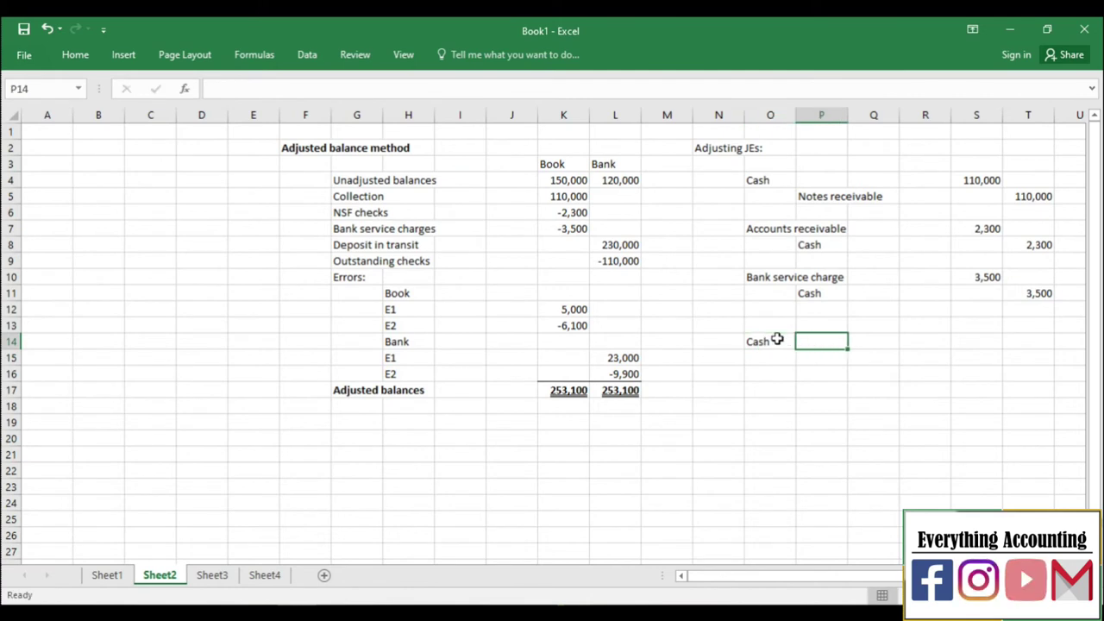
type("Accounts e")
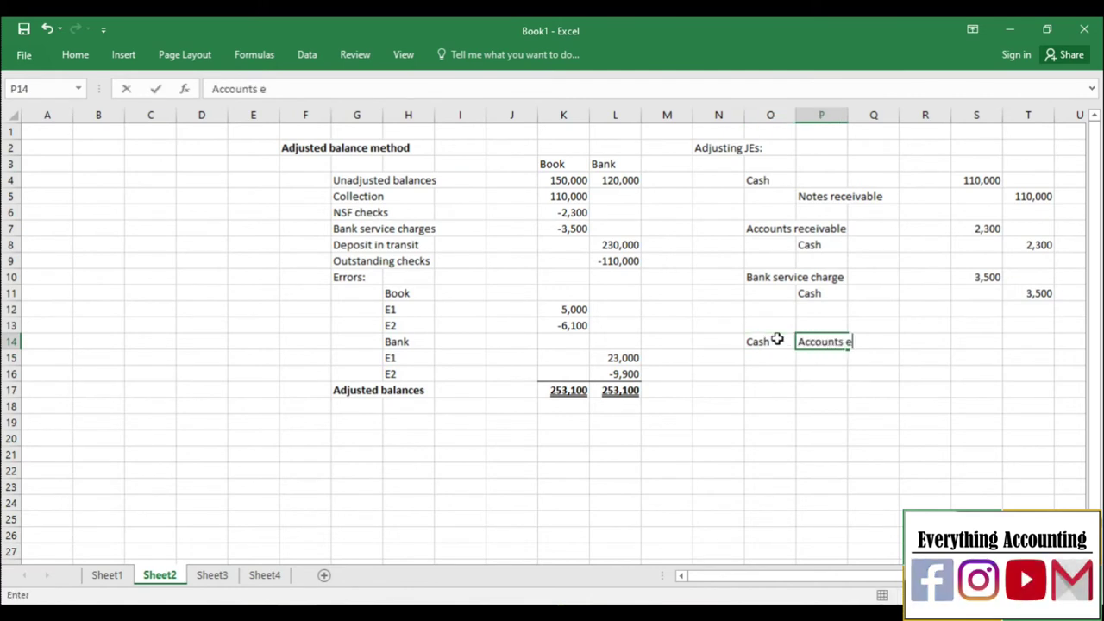
key("BackSpace")
type("re")
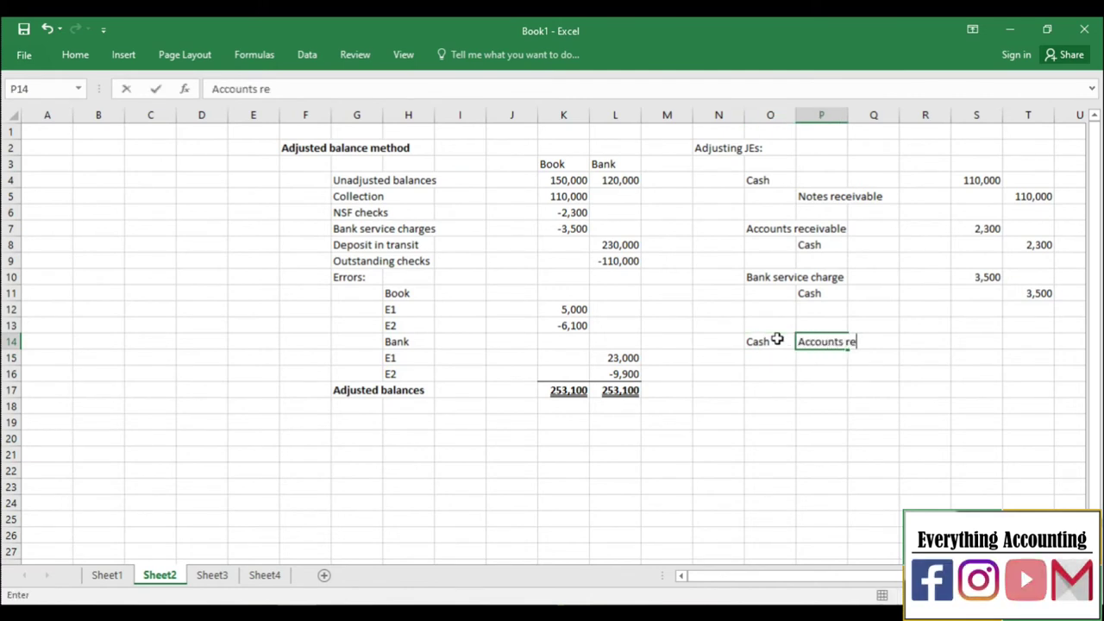
type("ceiba")
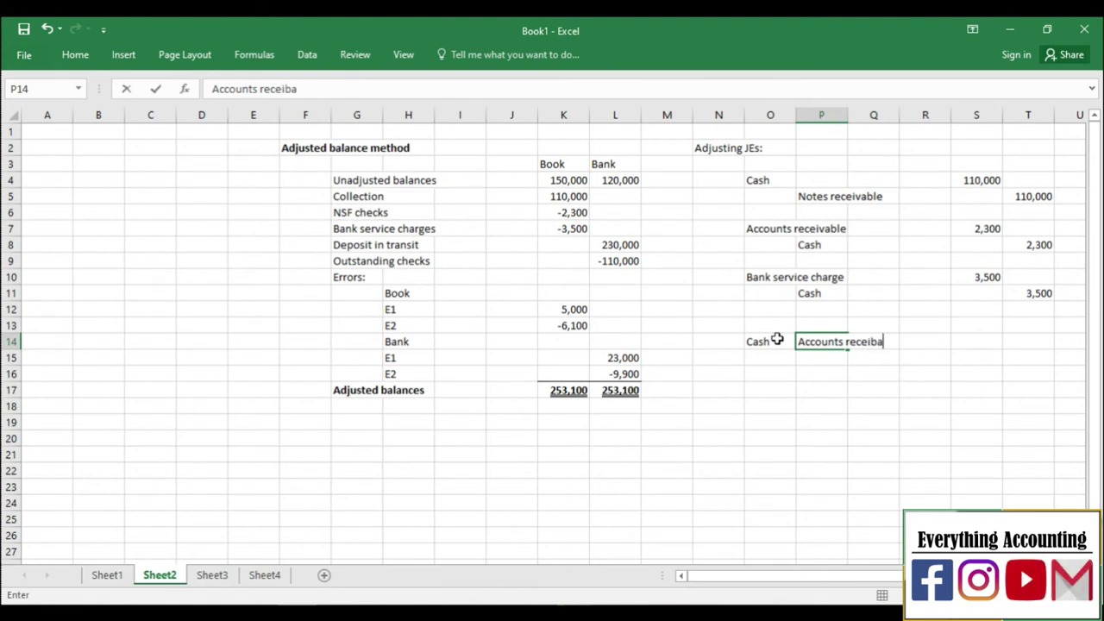
key("BackSpace")
key("BackSpace")
type("v")
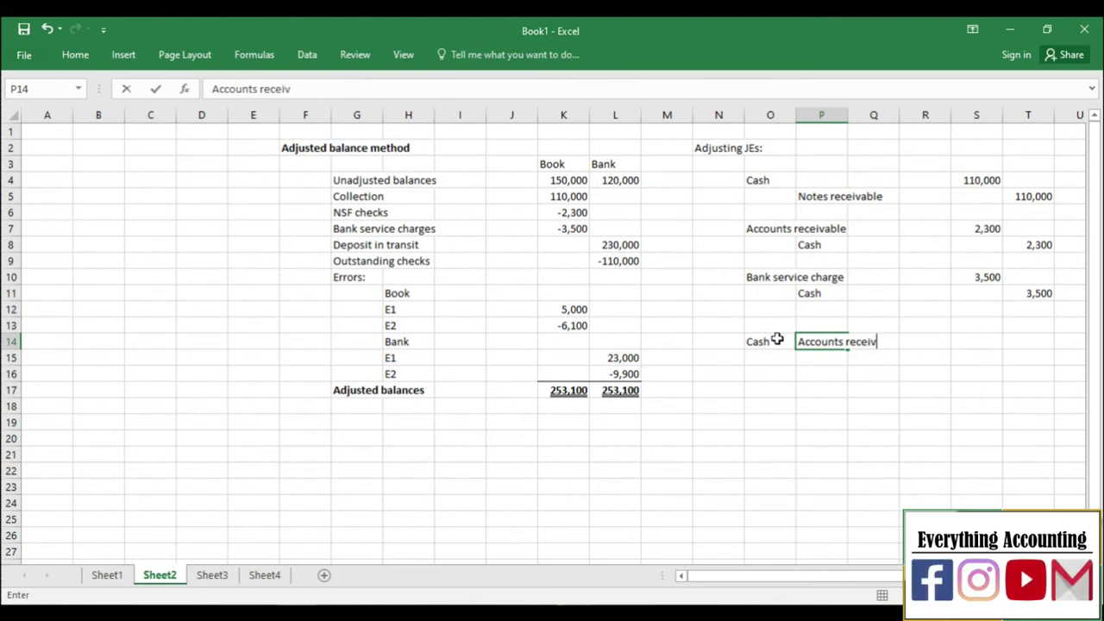
type("able")
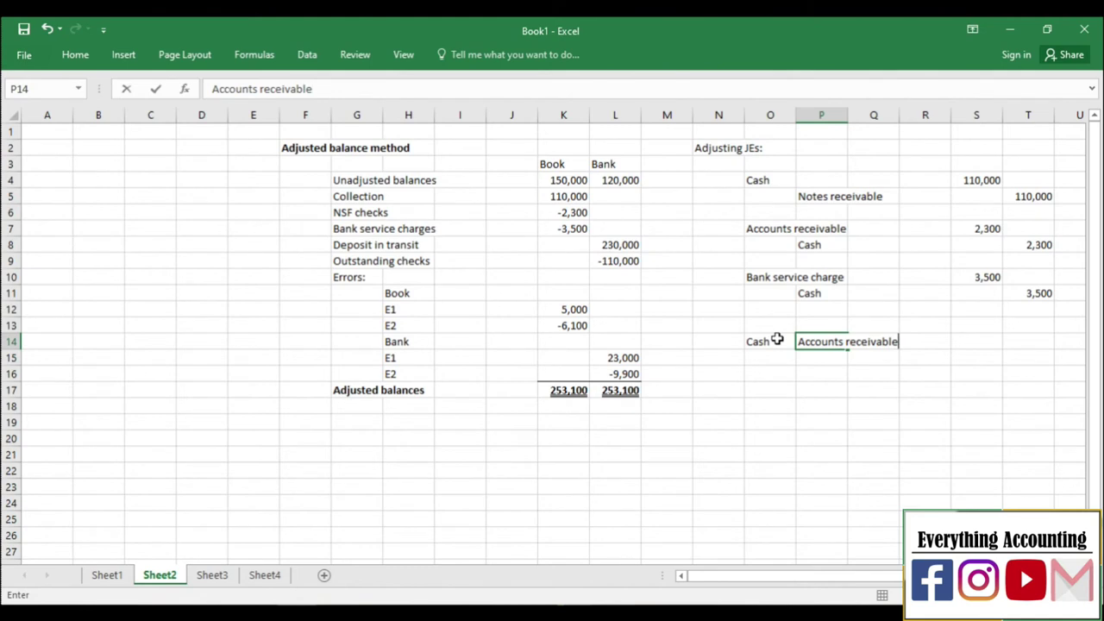
- Enter the amounts of the collection error entry: debit 5,000 in S13 and credit 5,000 in T14
key("Up")
key("Right")
key("Right")
key("Right")
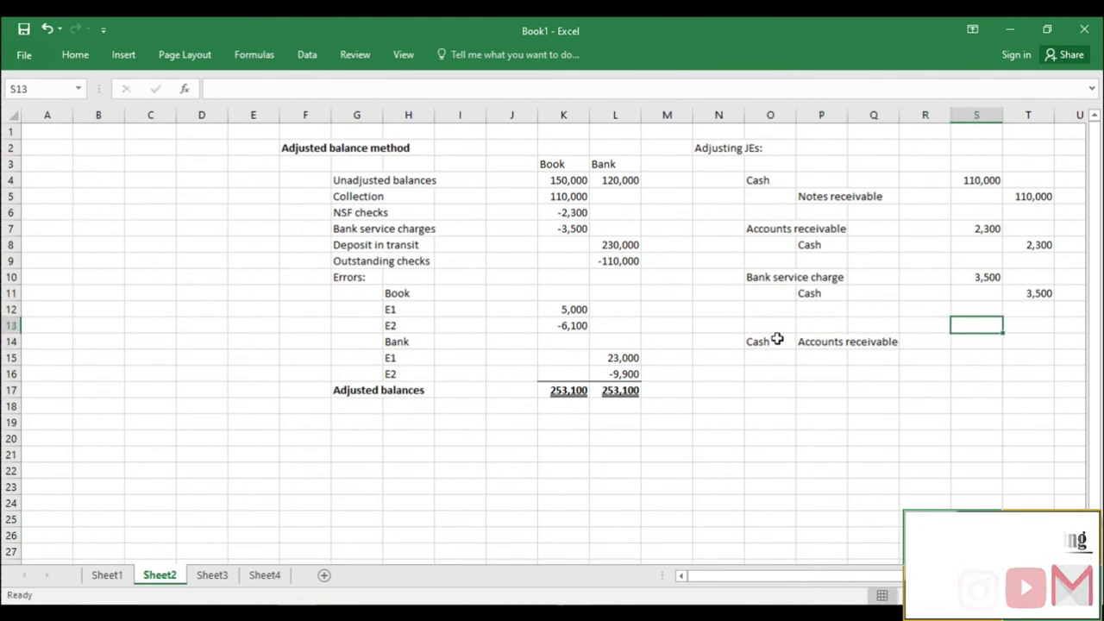
type("5,000")
key("Return")
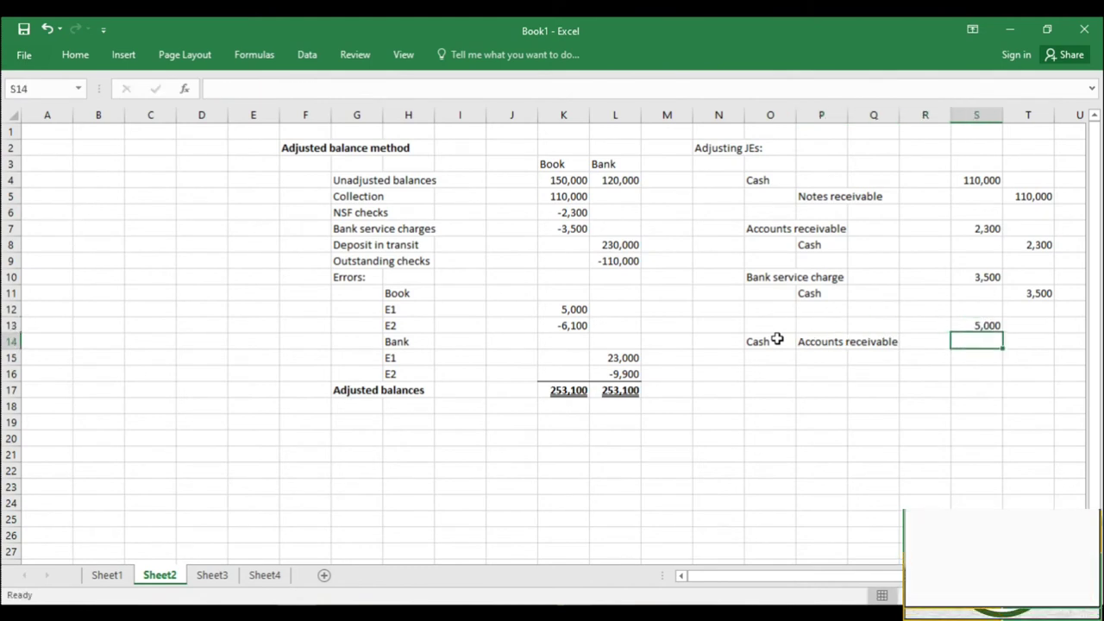
key("Right")
type("5,000")
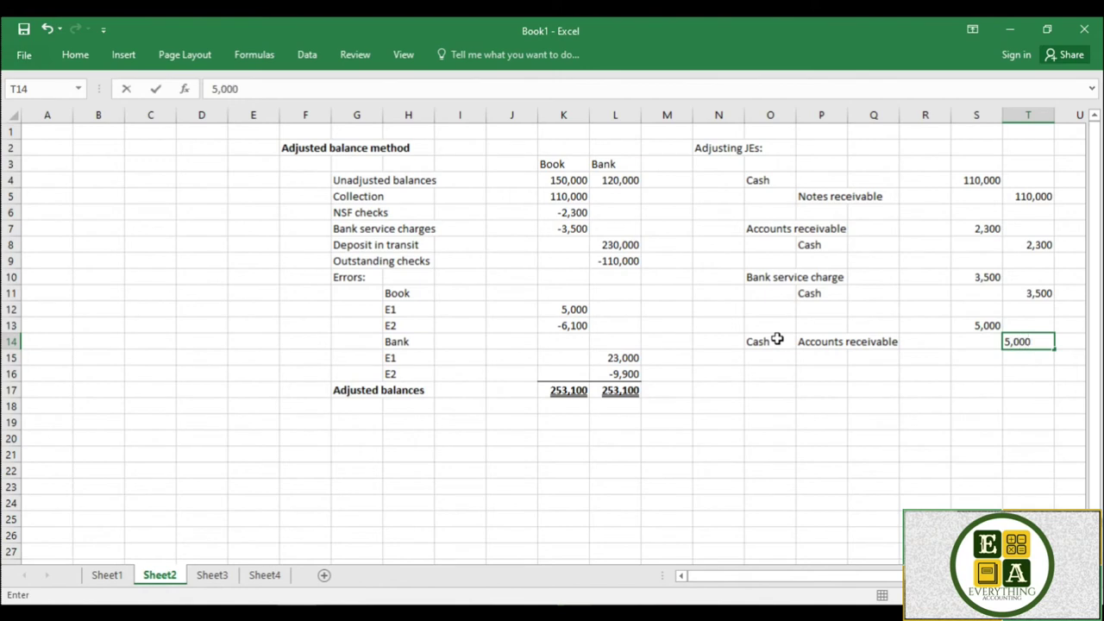
left_click(772, 375)
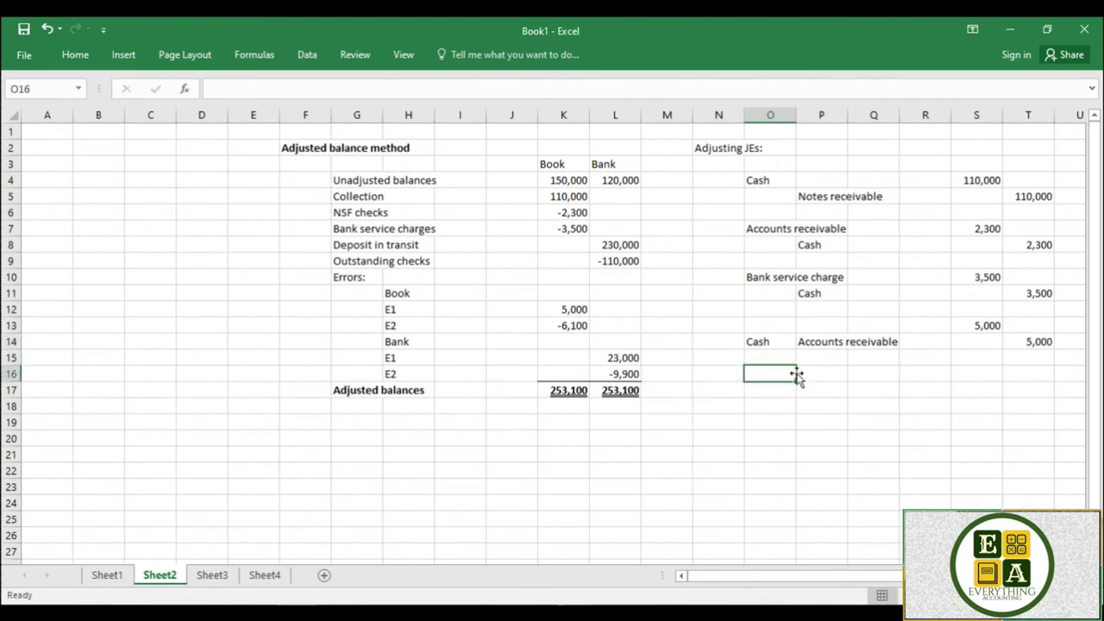
- Move the "Cash" debit account from O14 up to O13, in line with its debit amount
left_click(812, 342)
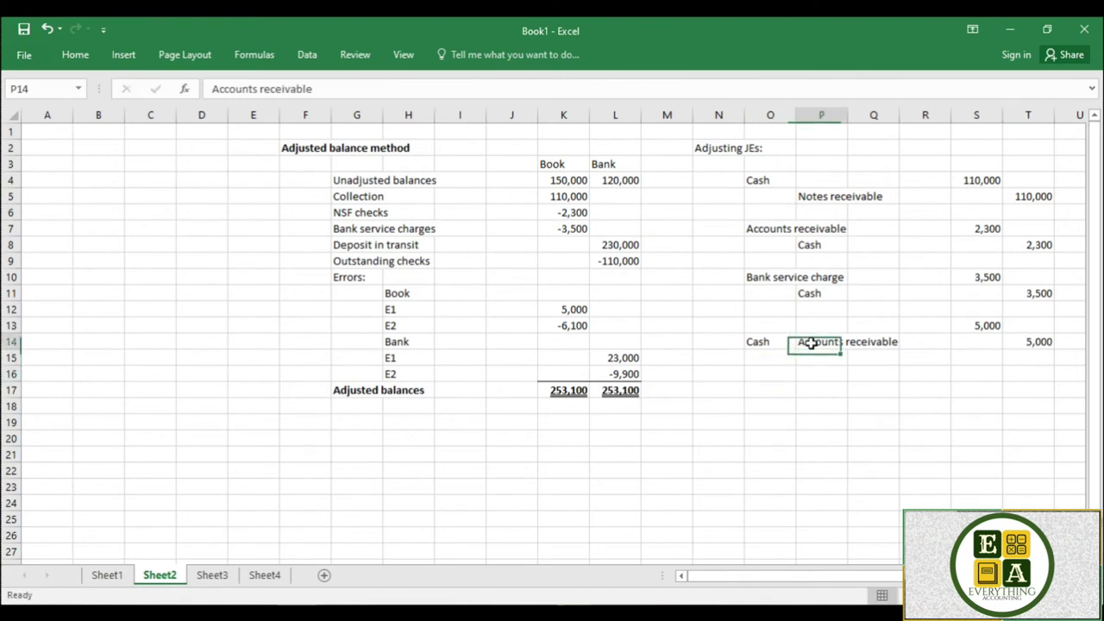
left_click(752, 342)
left_click_drag(754, 336, 763, 328)
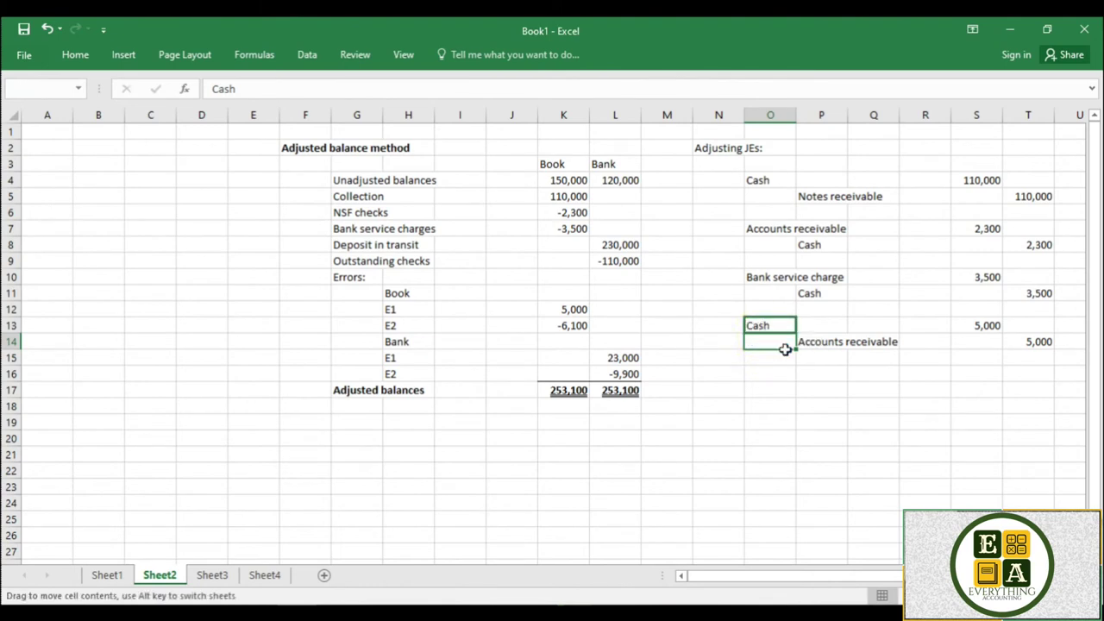
- Check the omitted check in the Bank Reconciliation PDF, and back in the worksheet start the fifth adjusting entry with "Accounts payable" in O16
left_click(781, 373)
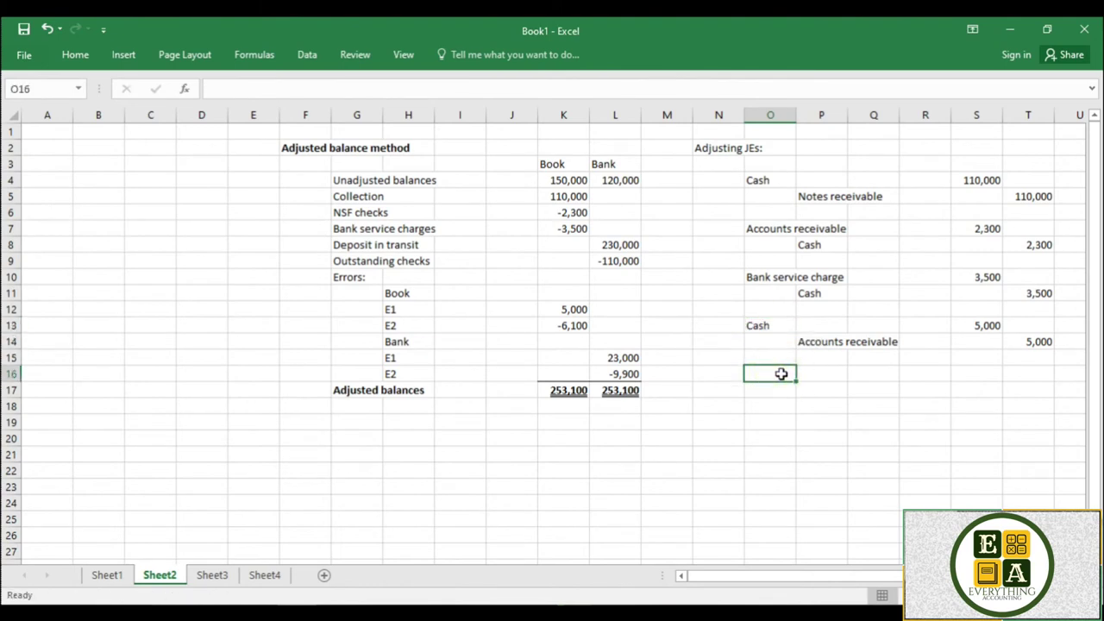
mouse_move(297, 614)
key("alt+Tab")
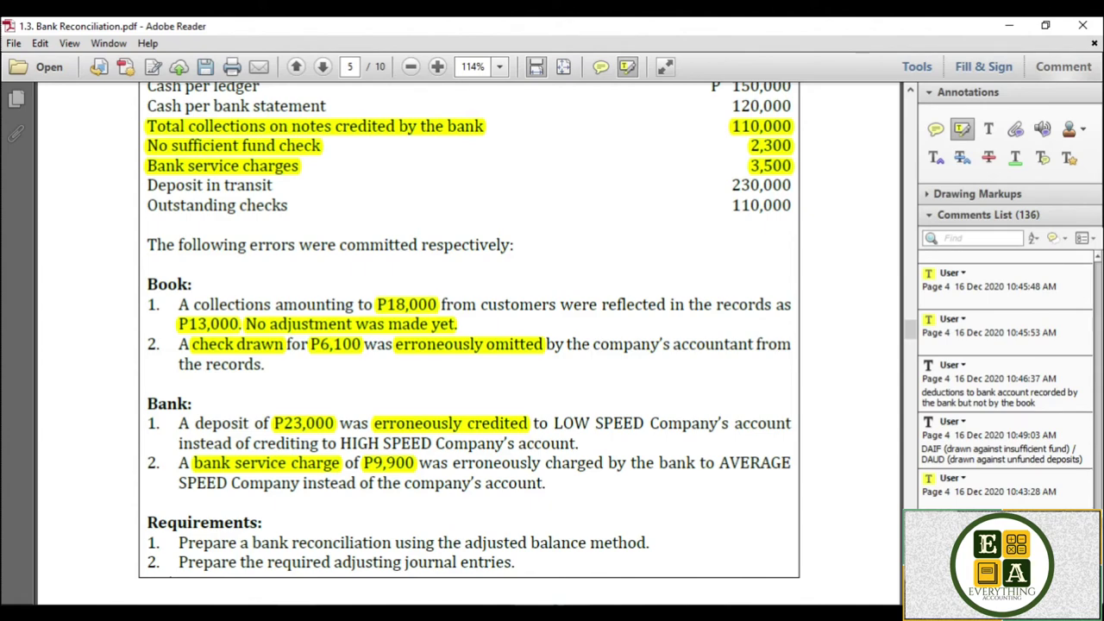
key("alt+Tab")
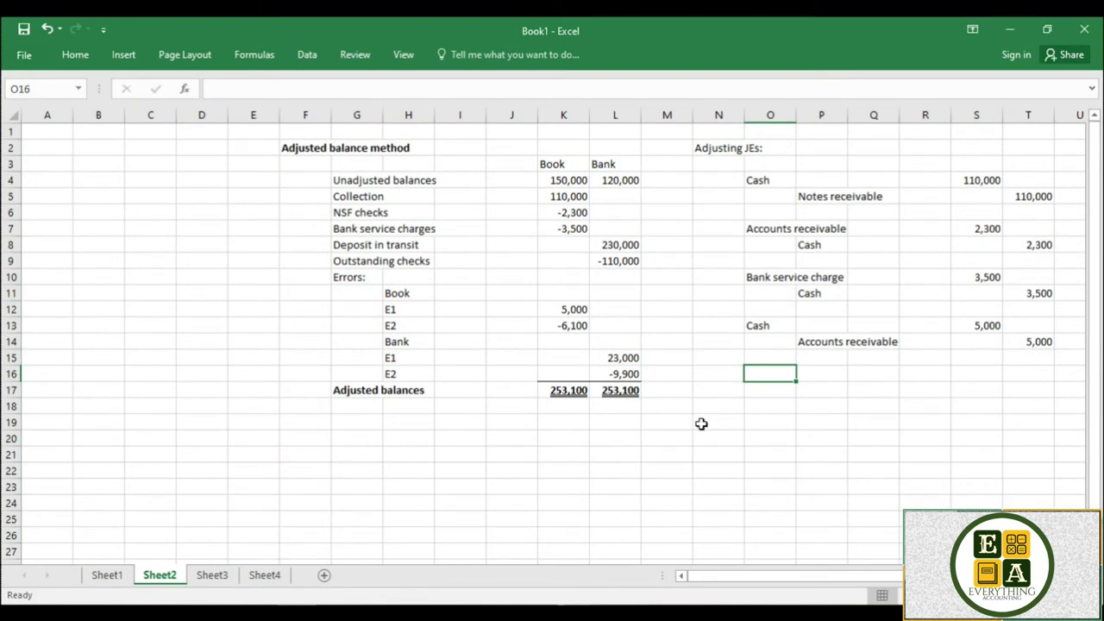
type("Accounts payable")
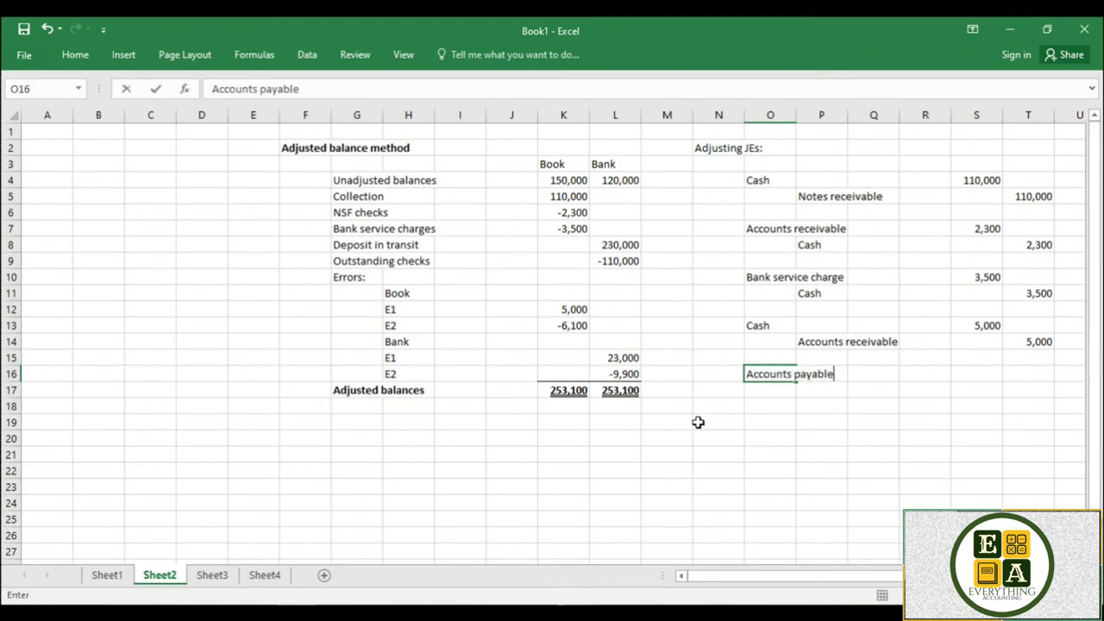
- Complete the fifth adjusting entry with "Cash" in P17, a debit of 6,100 in S16 and a credit of 6,100 in T17
key("Return")
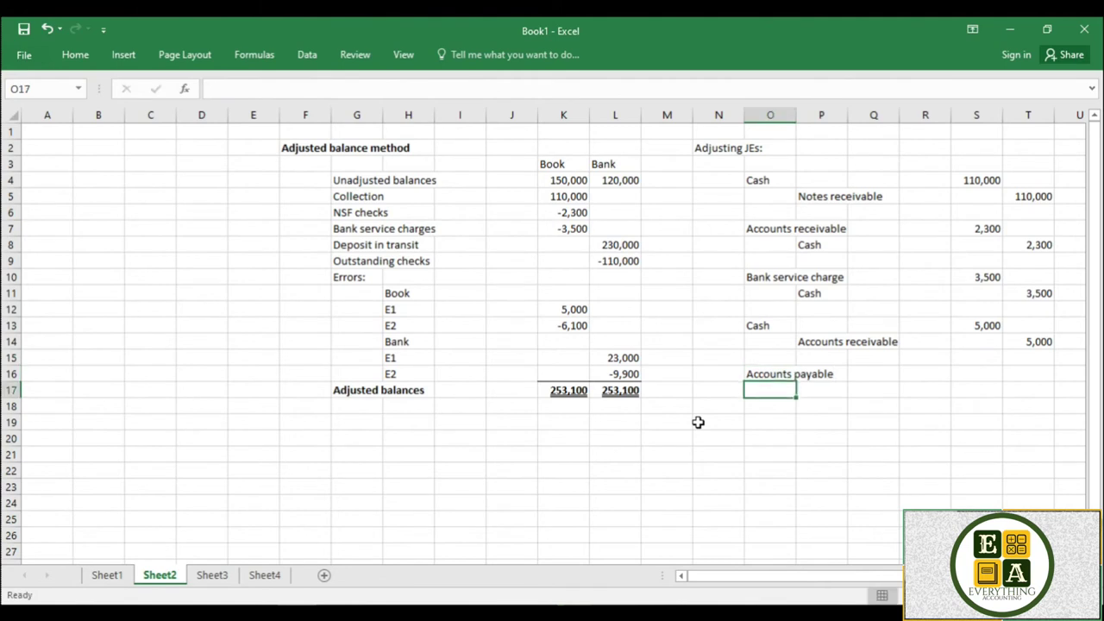
key("Right")
type("Cash")
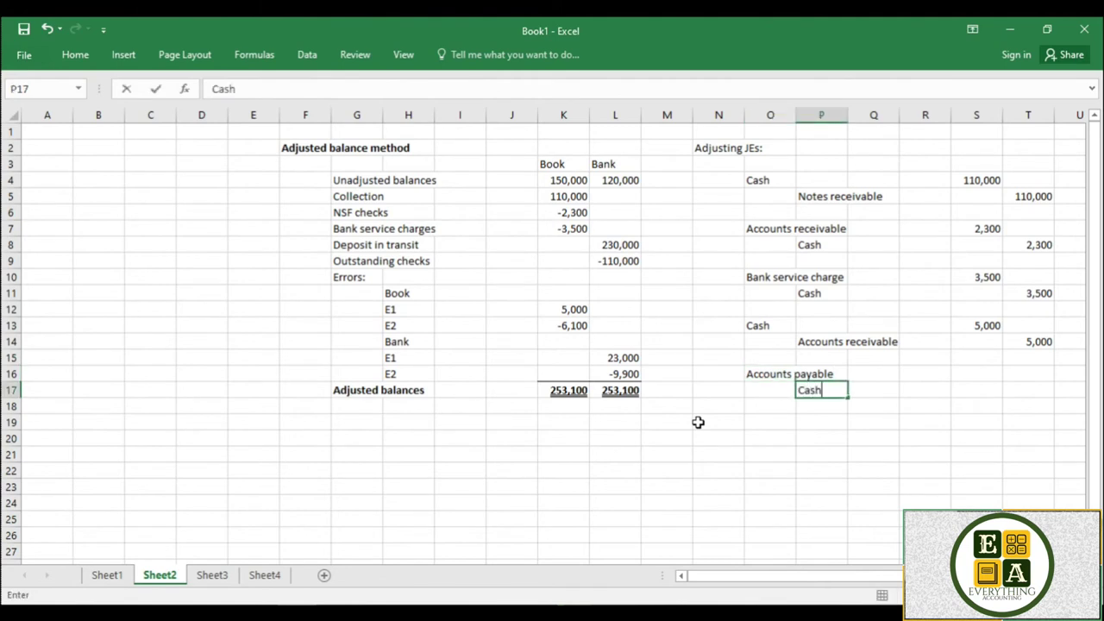
left_click(971, 374)
type("6")
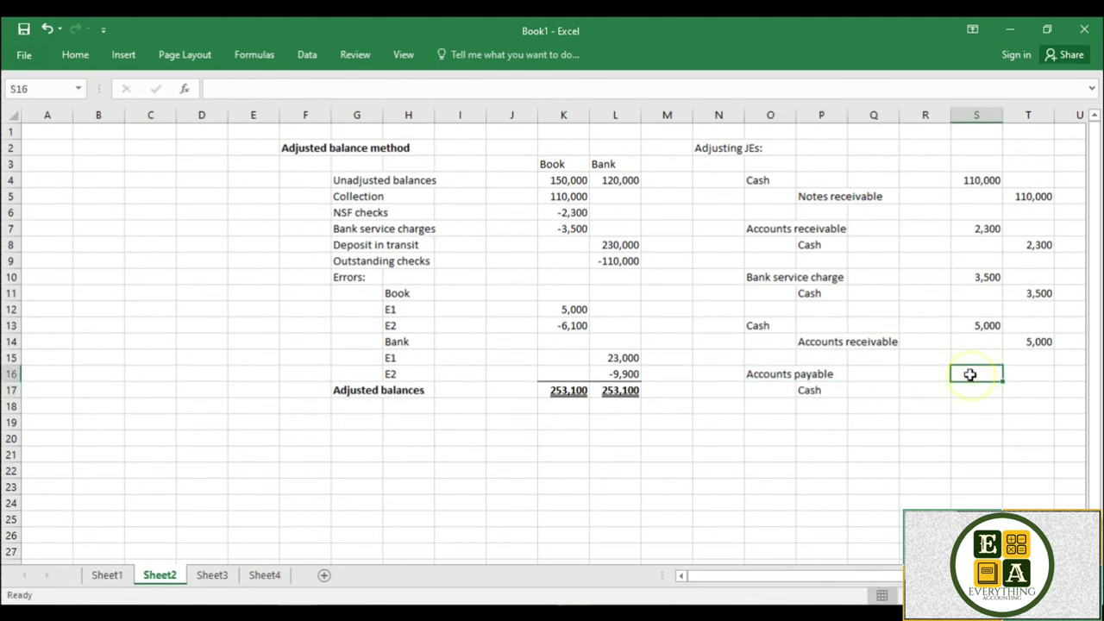
type(",100")
key("Return")
key("Right")
type("6,100")
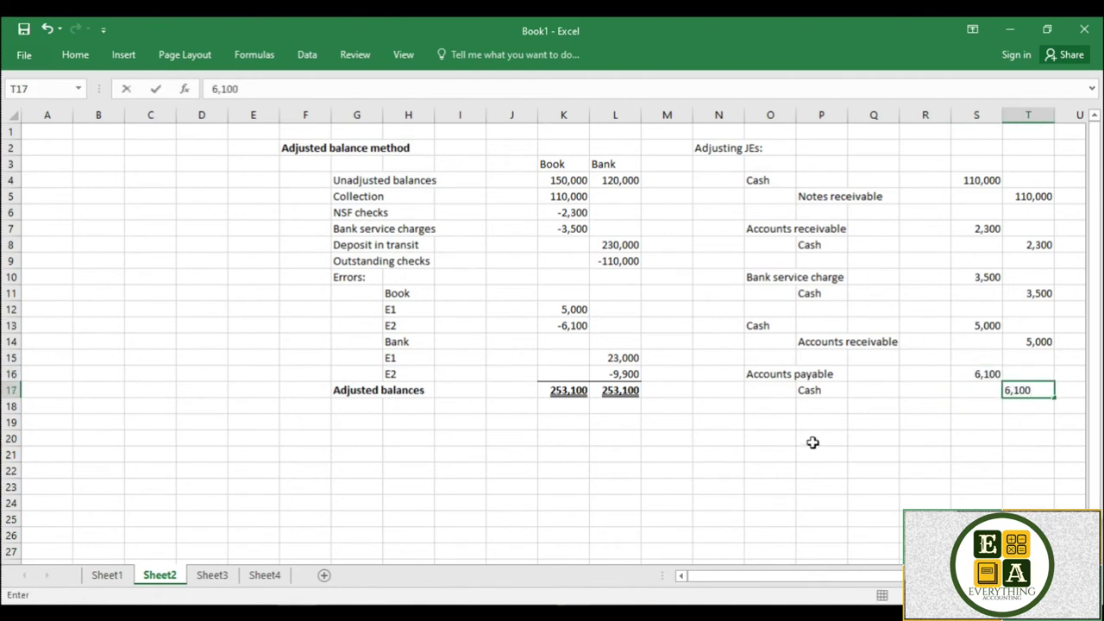
left_click(790, 453)
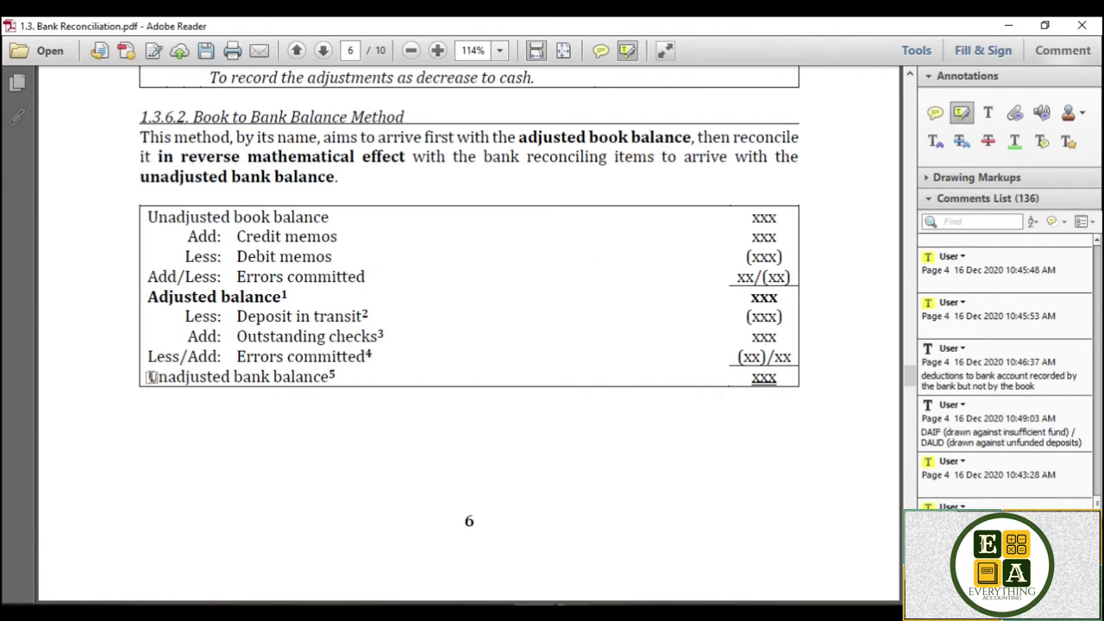
- In the Bank Reconciliation PDF's Book to Bank Balance Method table, highlight the unadjusted bank balance row, "Credit memos", "Debit memos" and the first "Errors committed"
left_click_drag(149, 377, 790, 388)
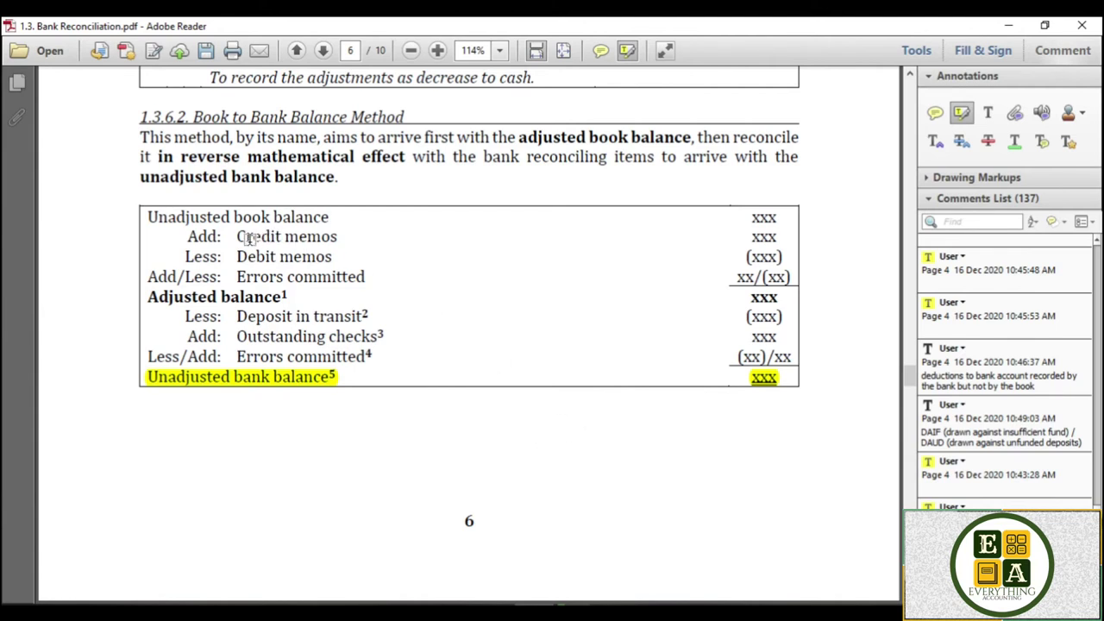
left_click_drag(240, 236, 344, 239)
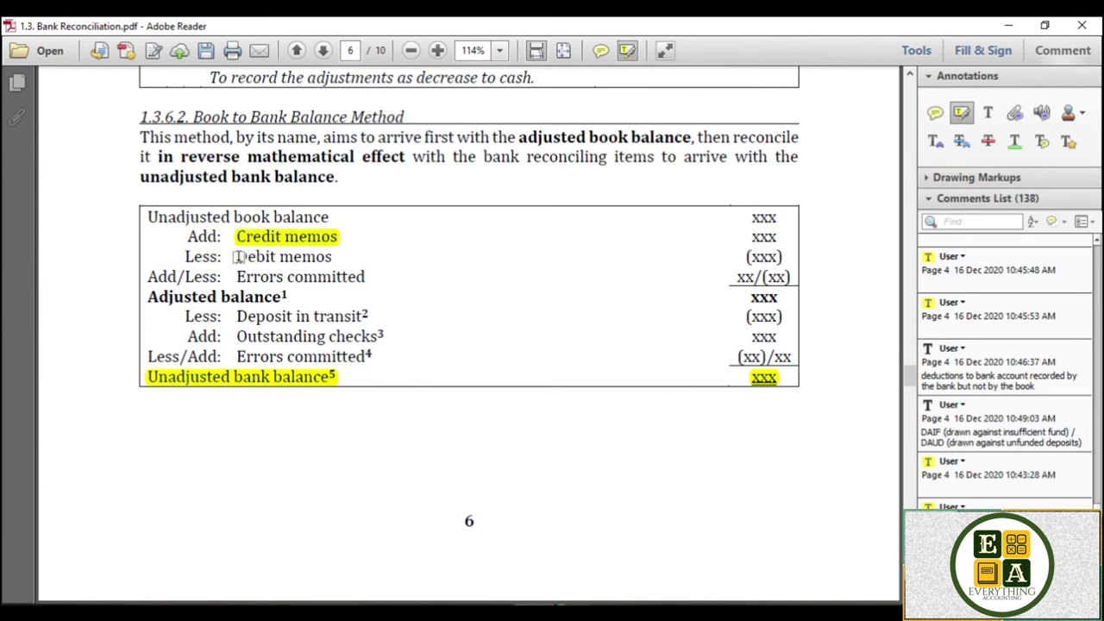
left_click_drag(238, 256, 339, 257)
left_click_drag(238, 276, 353, 277)
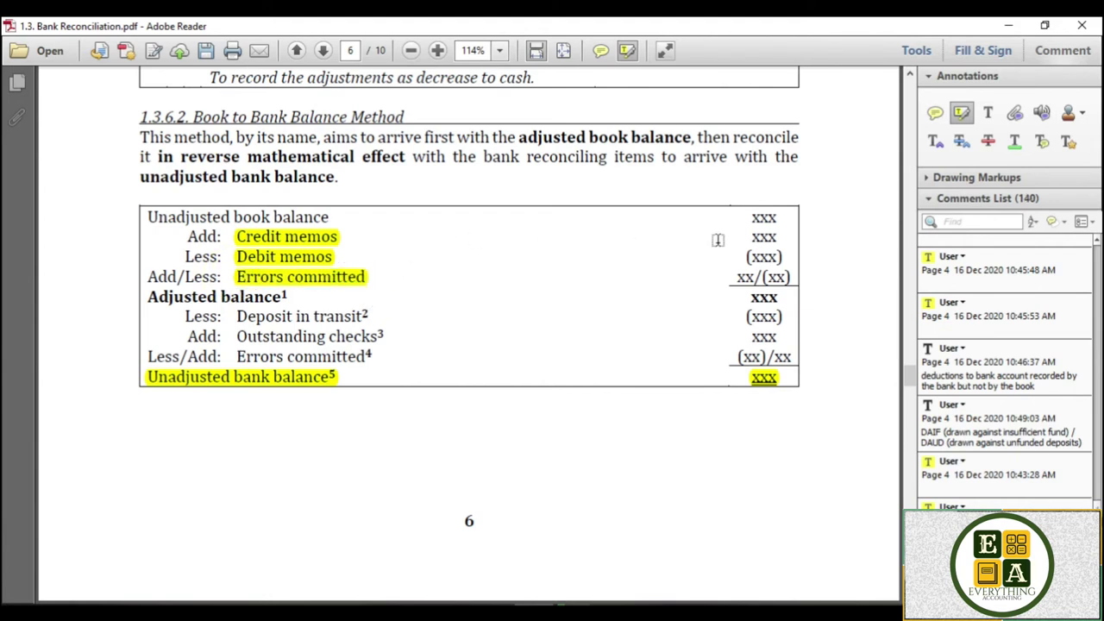
- Add the text comment "(normal adjustment / treatment)" beside "Credit memos" in the table
left_click(988, 115)
left_click(411, 238)
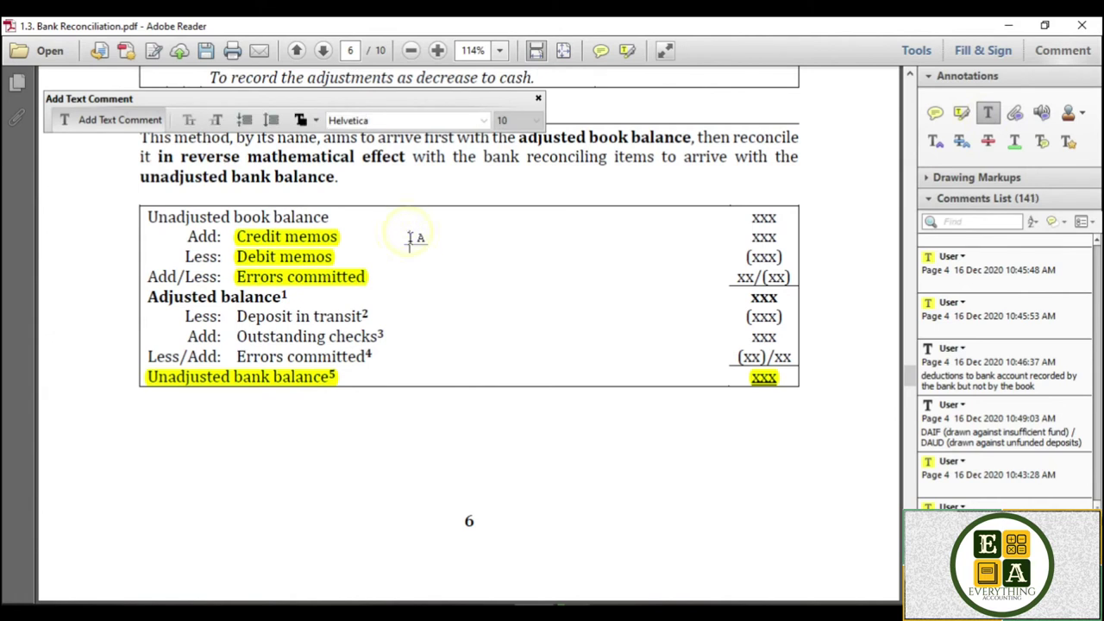
type("Normal")
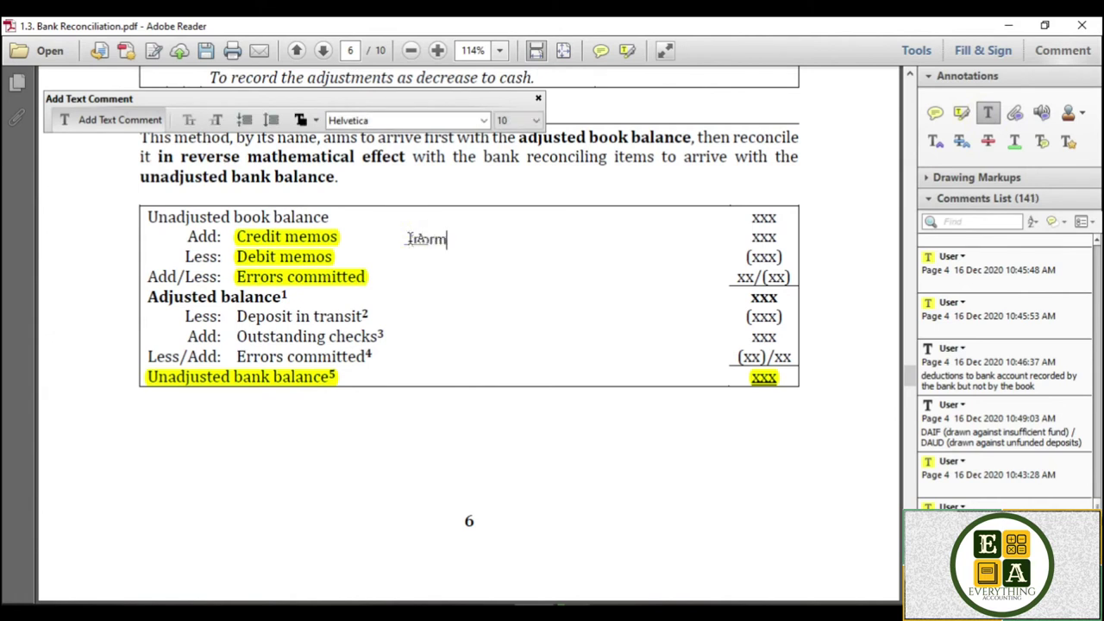
type(" adjustment")
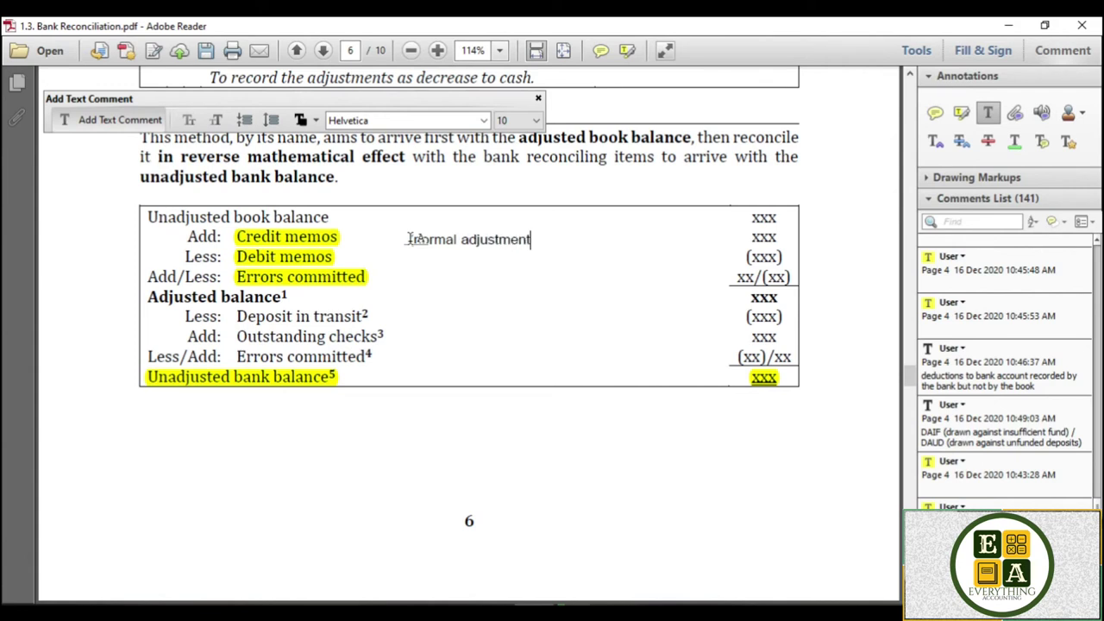
type(" / treatment)")
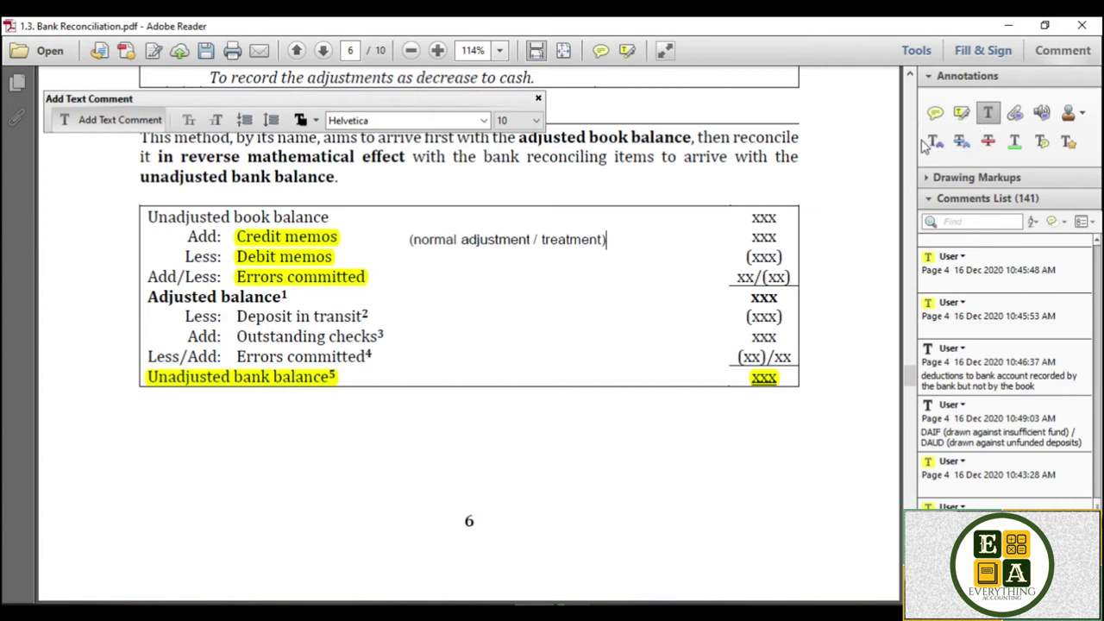
- Highlight "Deposit in transit", "Outstanding checks" and the second "Errors committed" below the adjusted balance
left_click(961, 114)
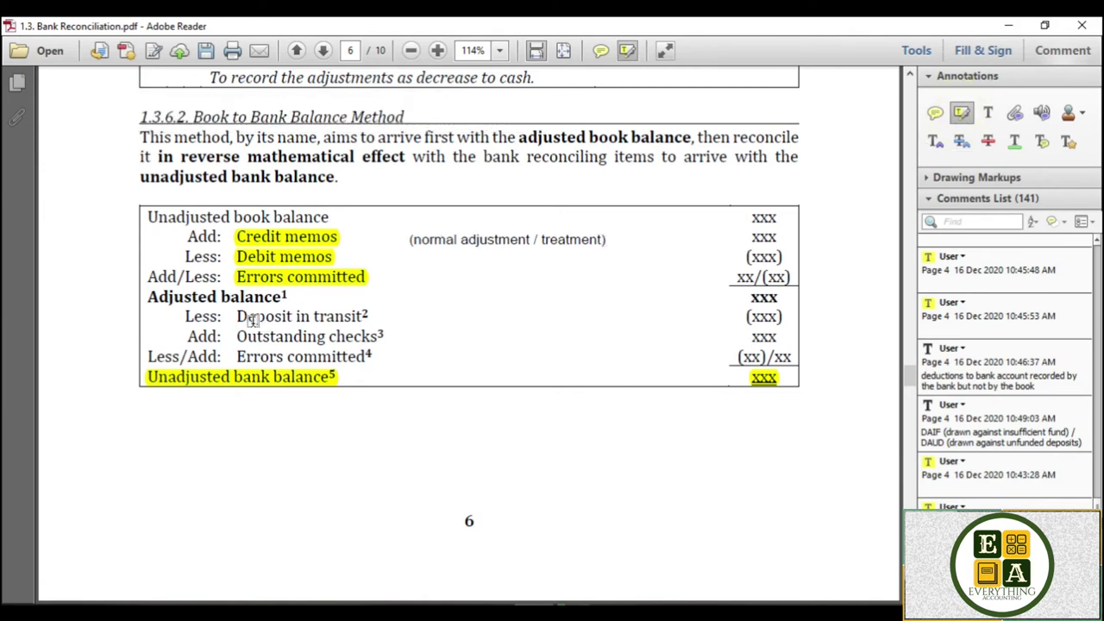
left_click_drag(238, 316, 378, 316)
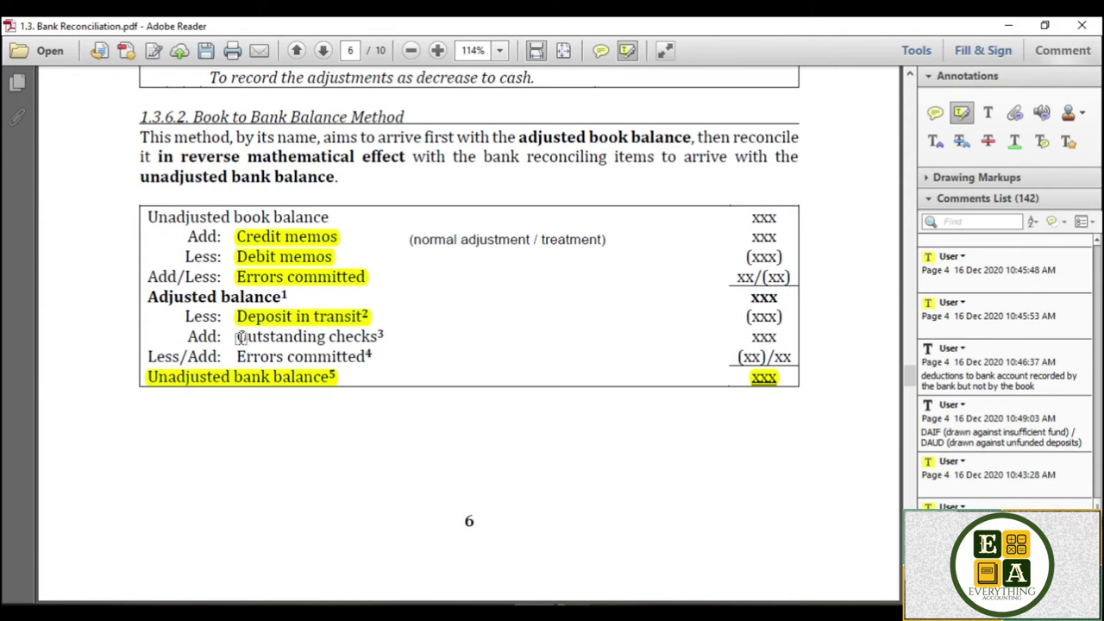
left_click_drag(238, 337, 381, 332)
left_click_drag(235, 350, 382, 345)
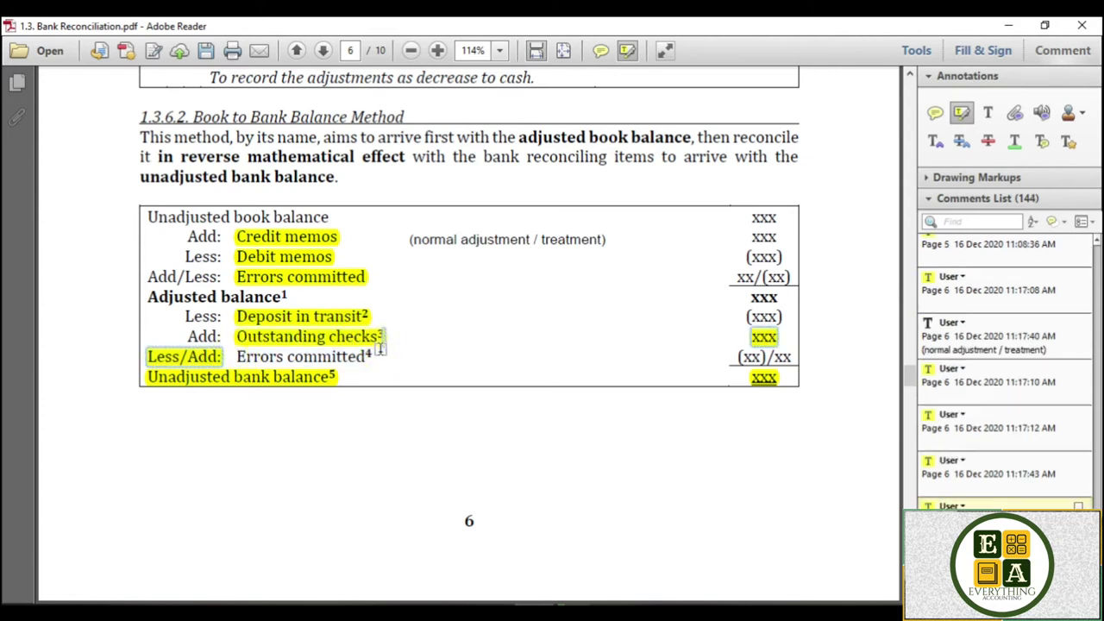
key("ctrl+z")
left_click_drag(235, 356, 380, 357)
right_click(386, 359)
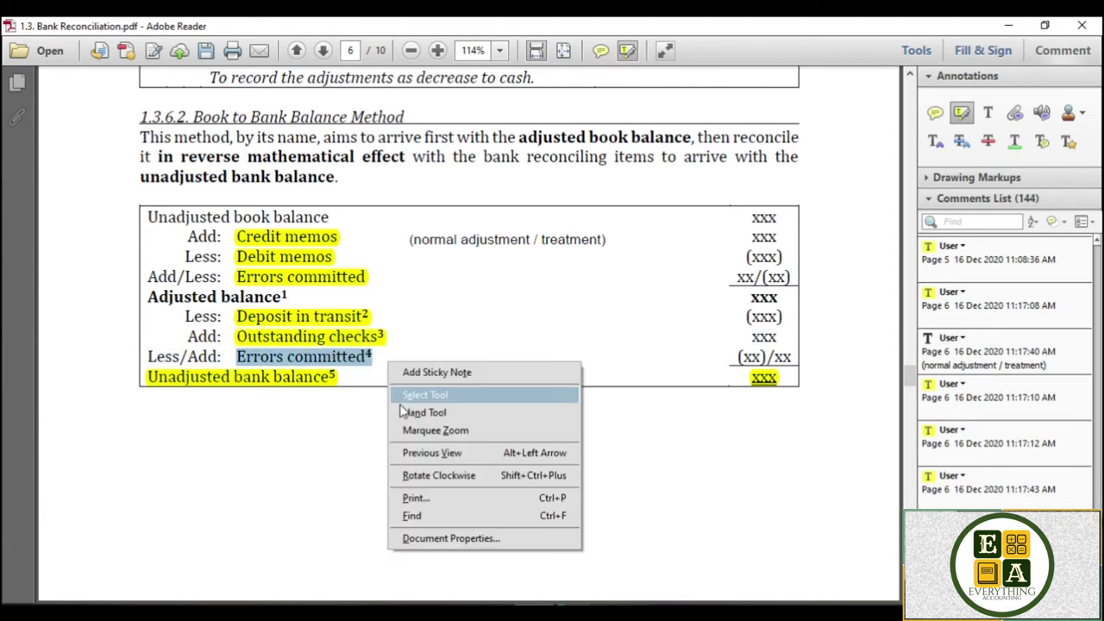
left_click(331, 404)
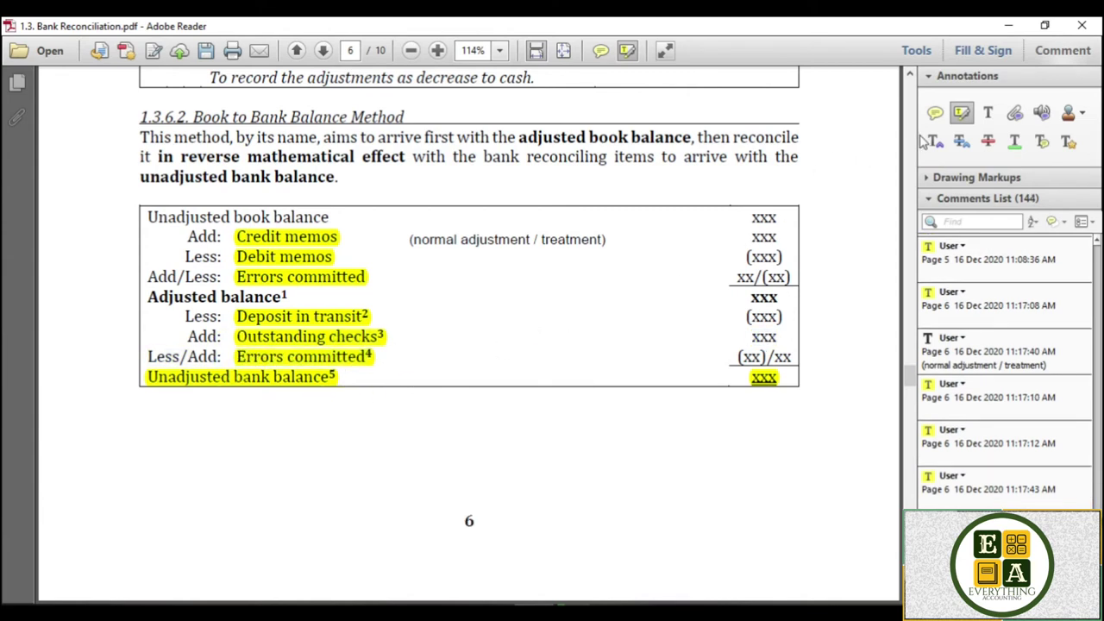
- Add the text comment "(reverse mathematical treatment)" beside "Outstanding checks"
left_click(987, 113)
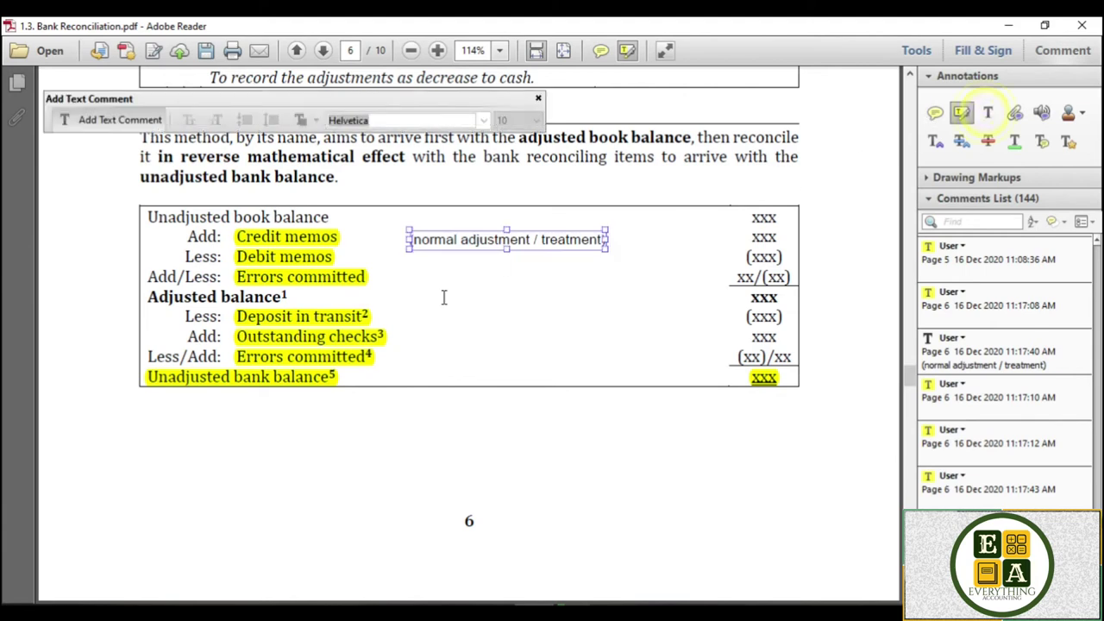
left_click(403, 340)
type("(")
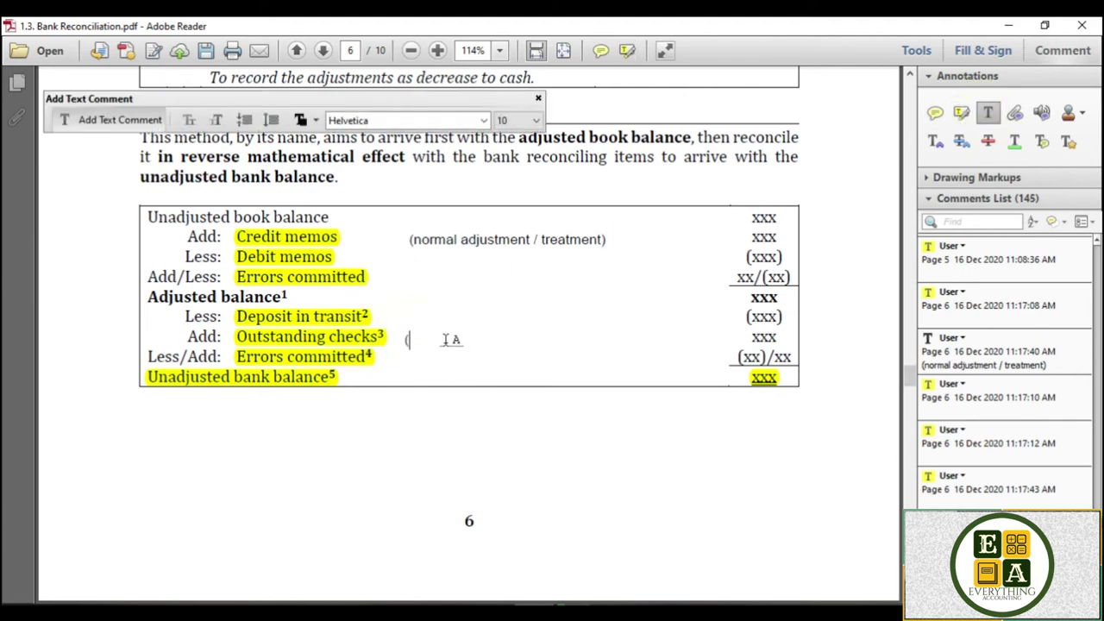
type("reverse mathe")
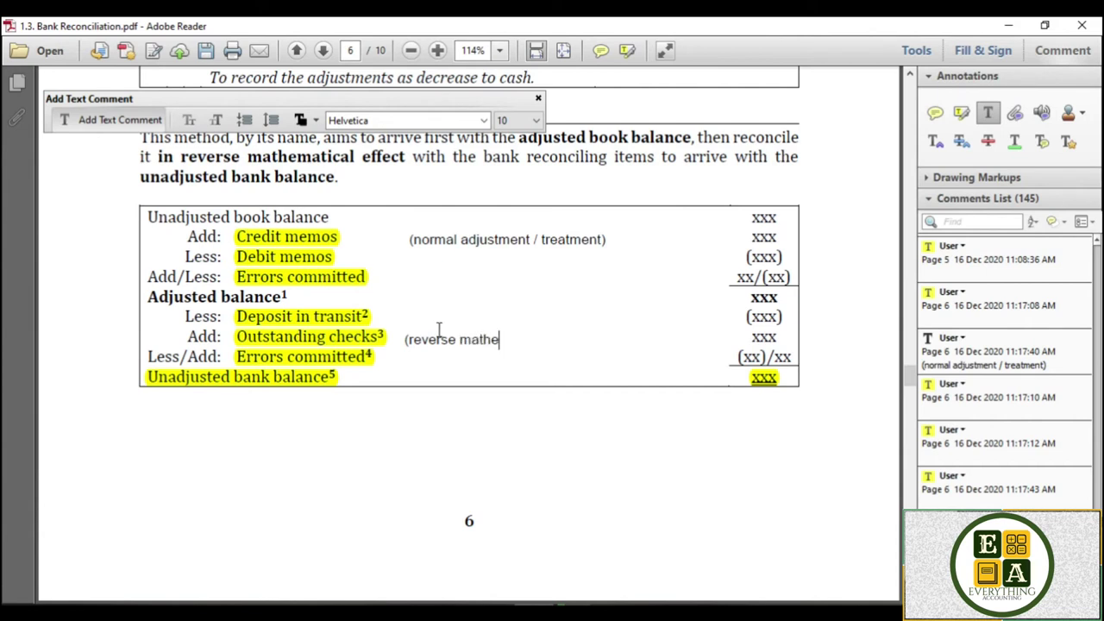
type("matical treatment)")
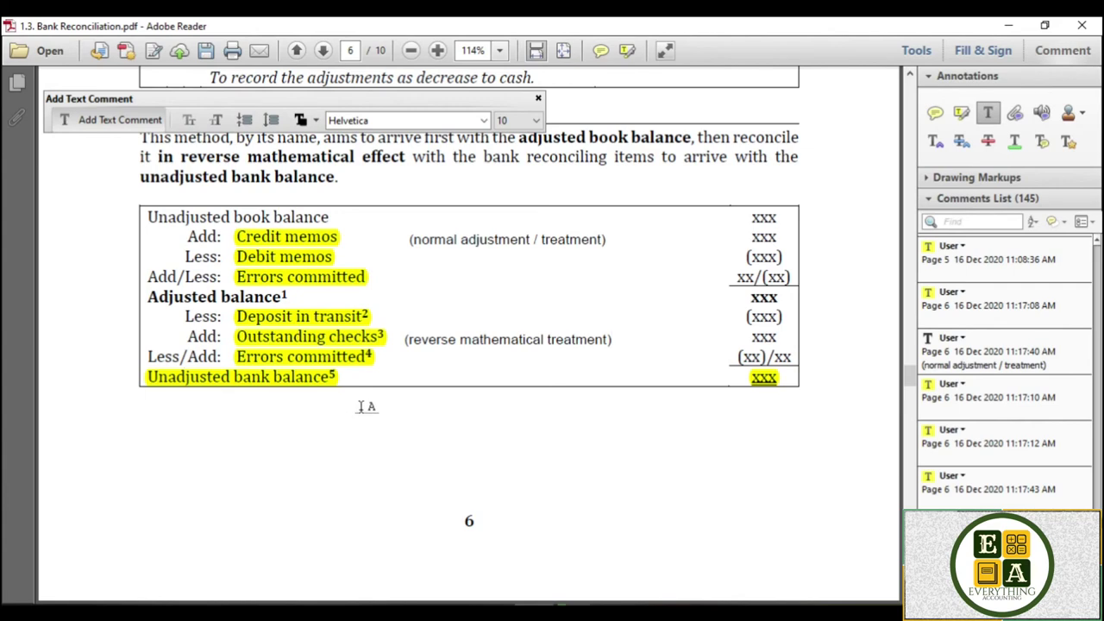
- Read the five notes on the book to bank balance method and the given data of Sample Problem-solving 10
scroll(365, 406, "down", 5)
scroll(371, 392, "down", 3)
scroll(371, 391, "down", 3)
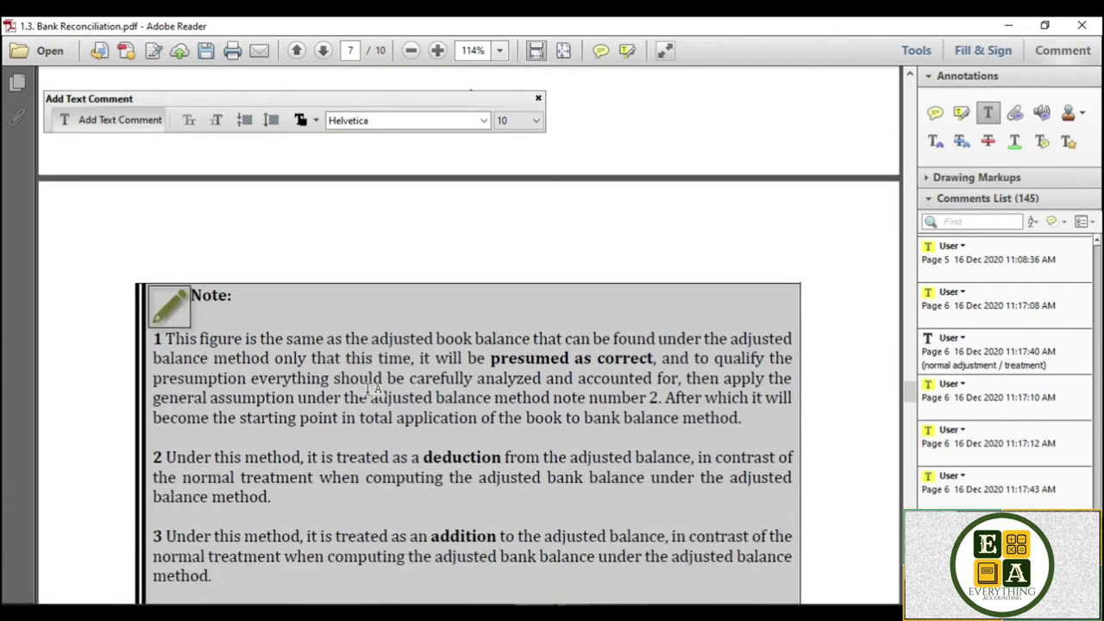
scroll(373, 391, "down", 1)
scroll(372, 387, "down", 3)
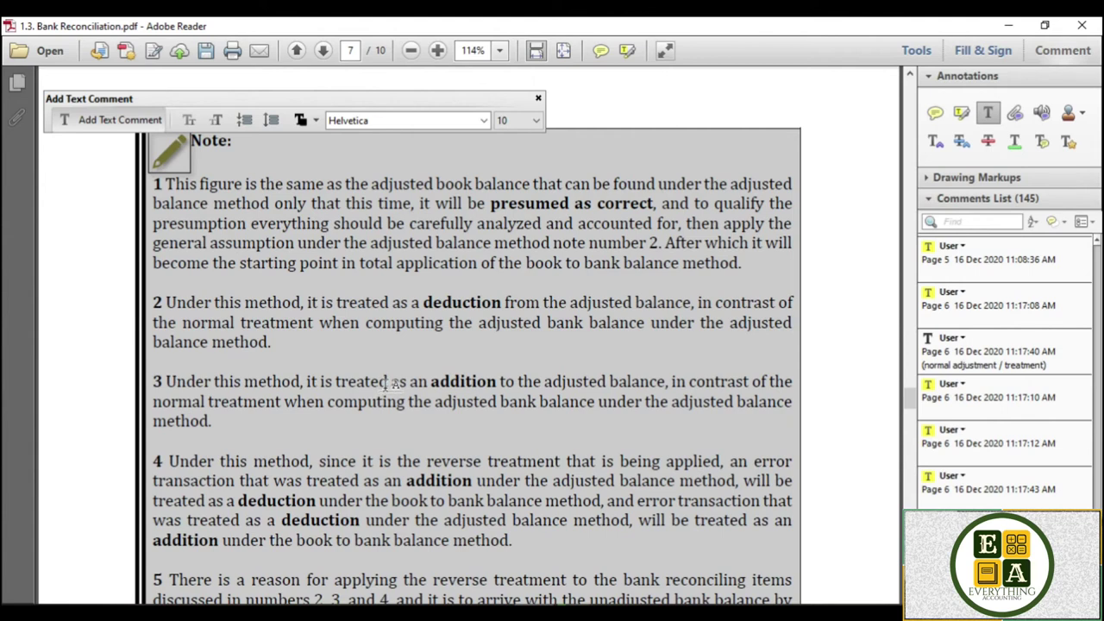
scroll(389, 384, "down", 1)
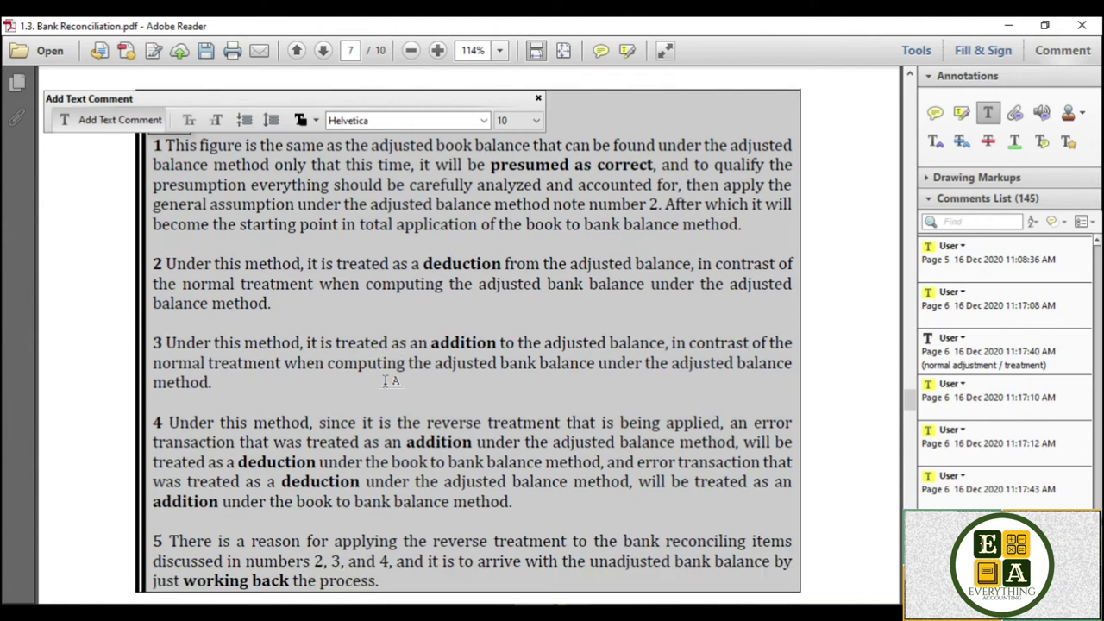
scroll(388, 380, "down", 1)
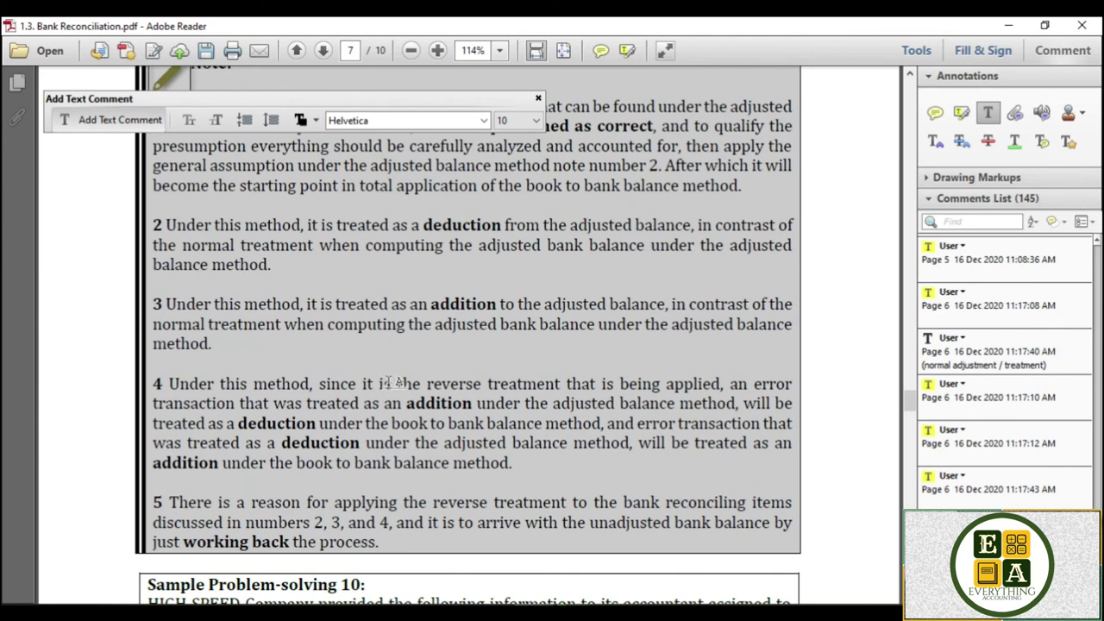
scroll(396, 383, "down", 1)
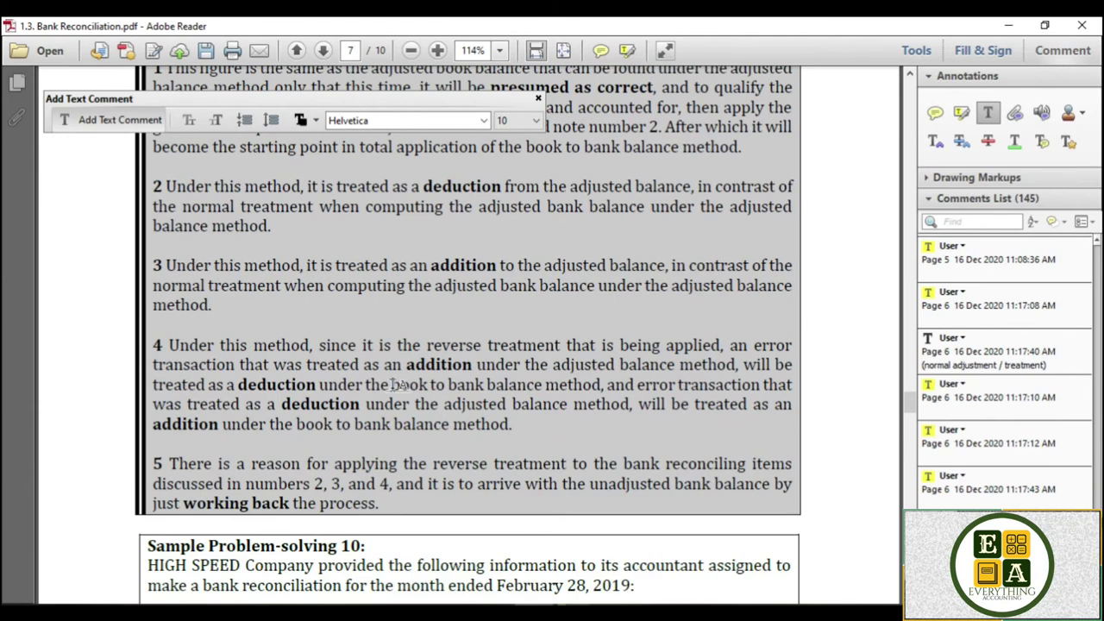
scroll(395, 383, "up", 1)
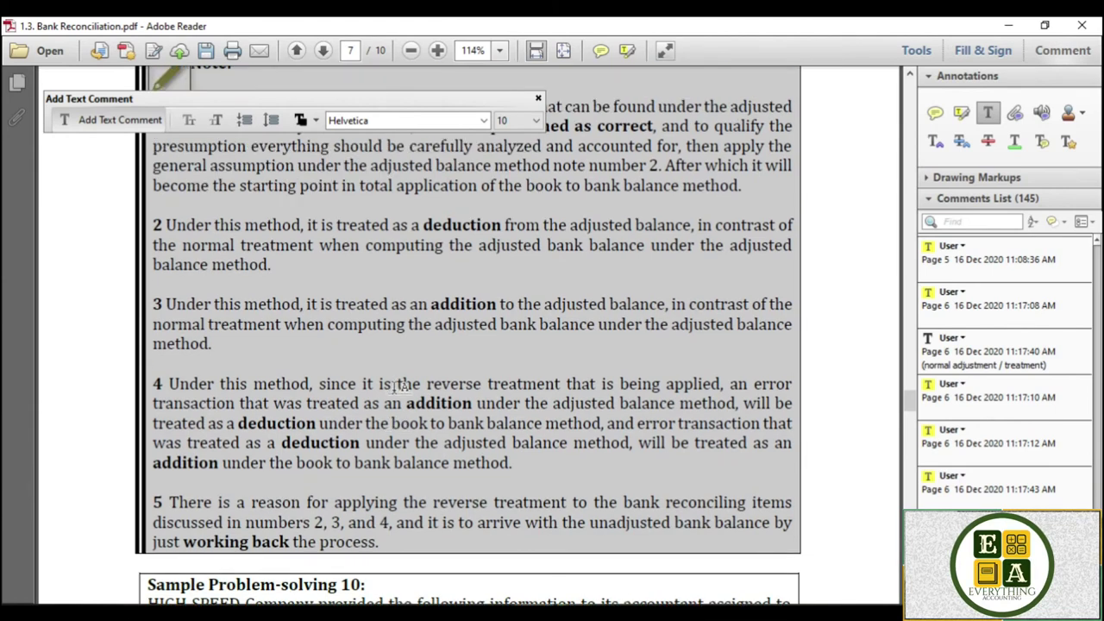
scroll(396, 385, "down", 10)
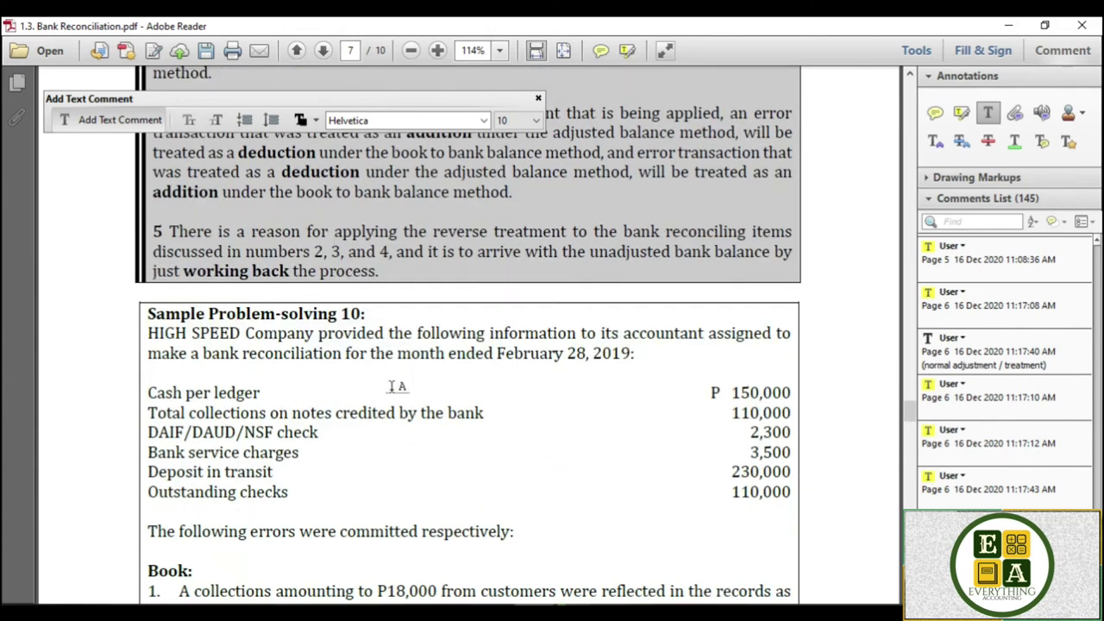
scroll(396, 385, "down", 1)
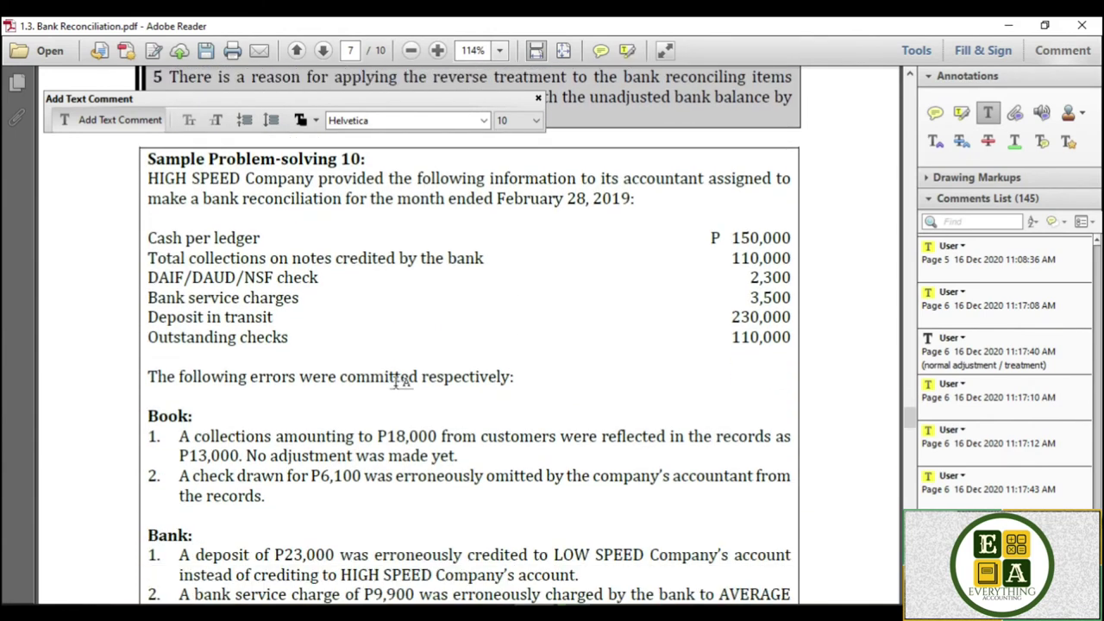
left_click(962, 113)
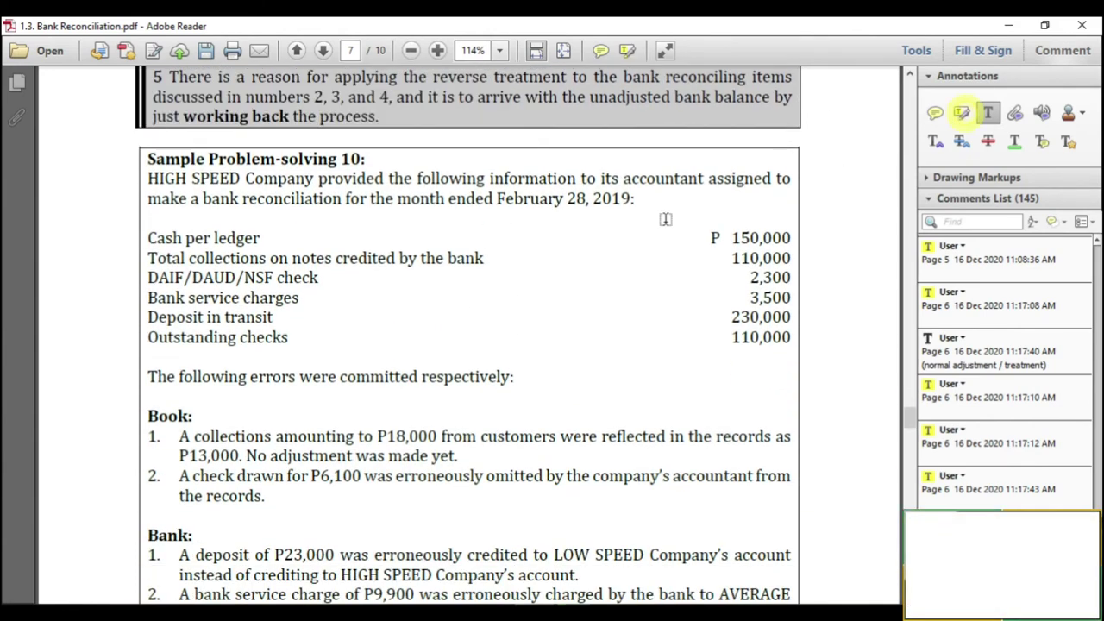
scroll(509, 296, "down", 1)
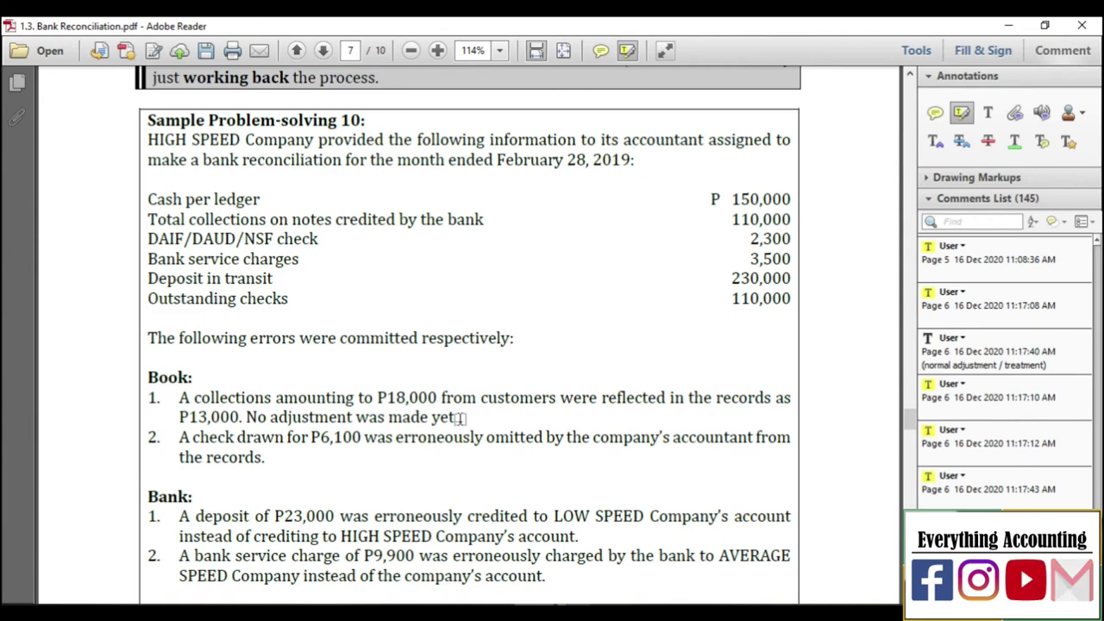
- Switch to Excel and copy the labels from "Unadjusted balances" to "Bank service charges" on Sheet2 into Sheet3 starting at G4
key("alt+Tab")
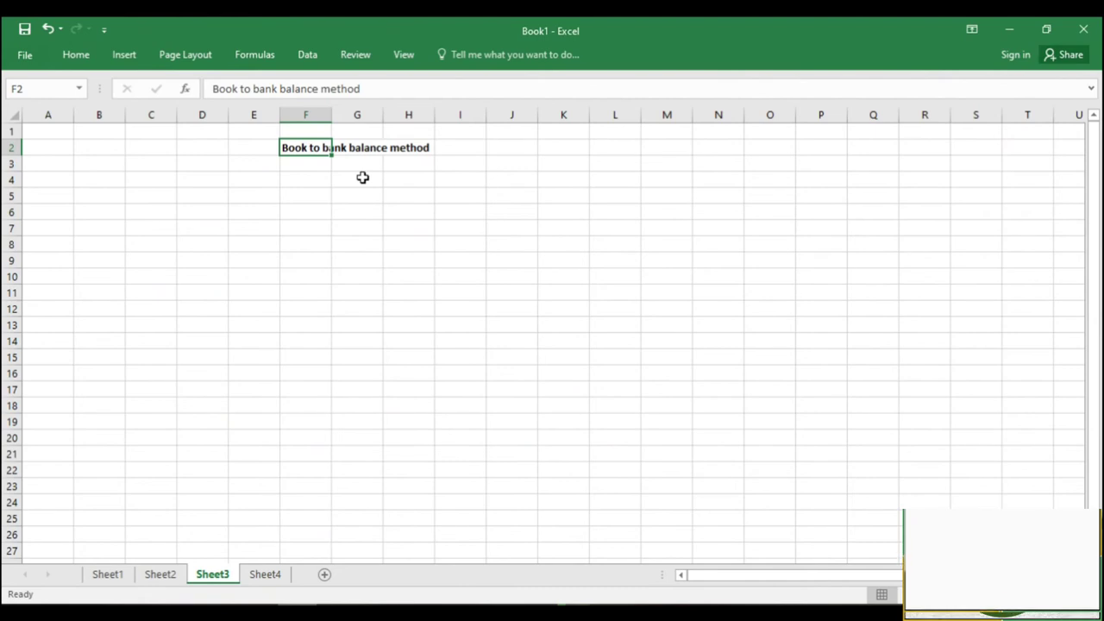
left_click(160, 574)
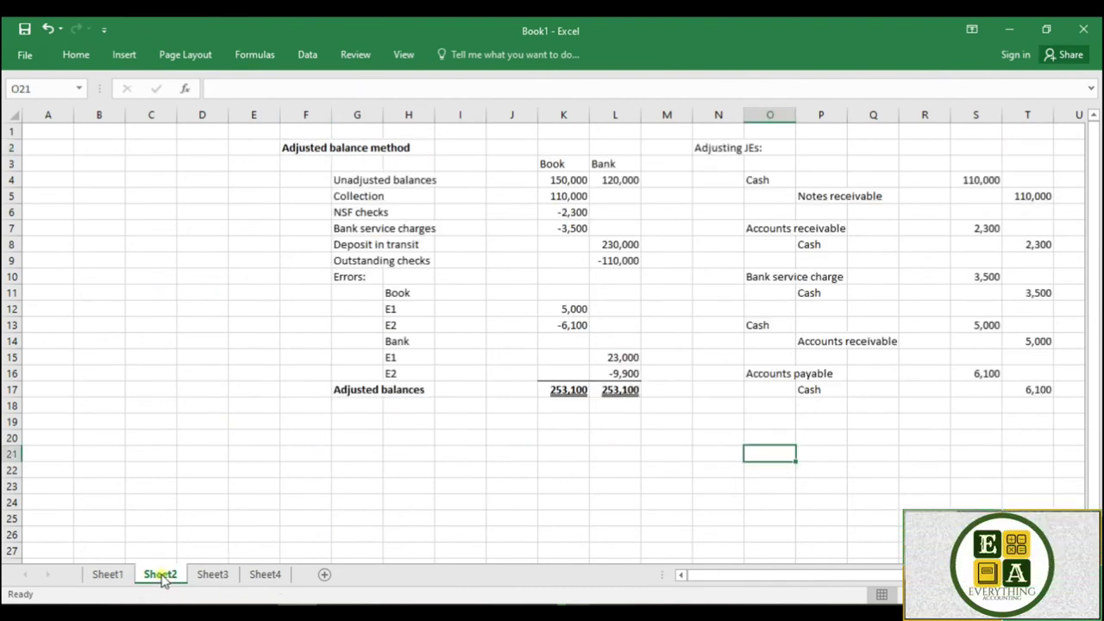
left_click_drag(345, 179, 352, 222)
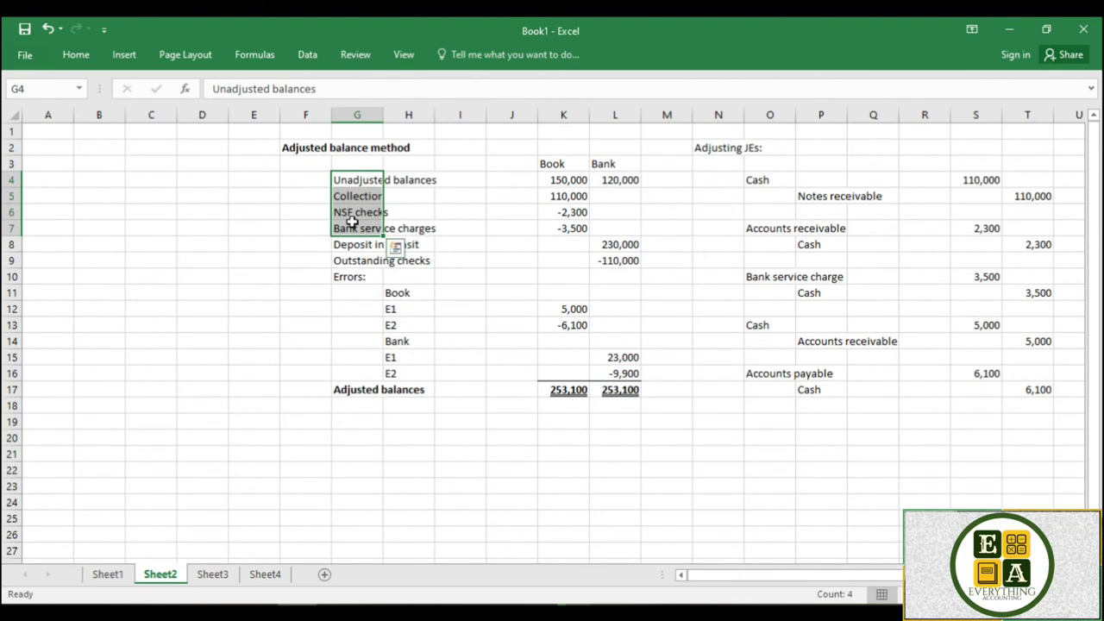
key("ctrl+c")
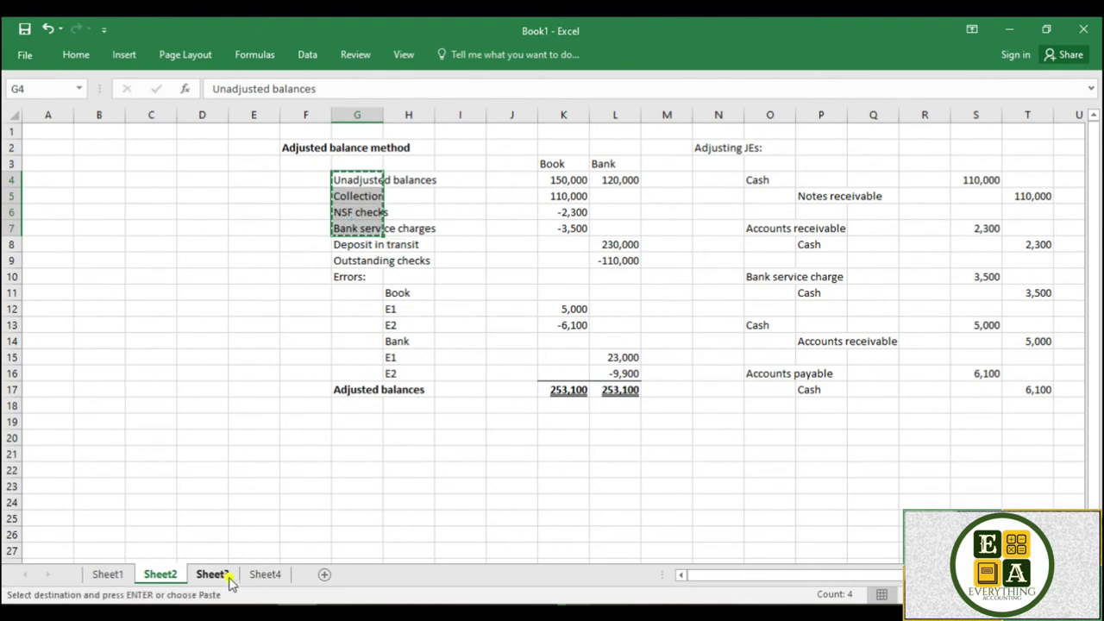
left_click(216, 574)
left_click(353, 183)
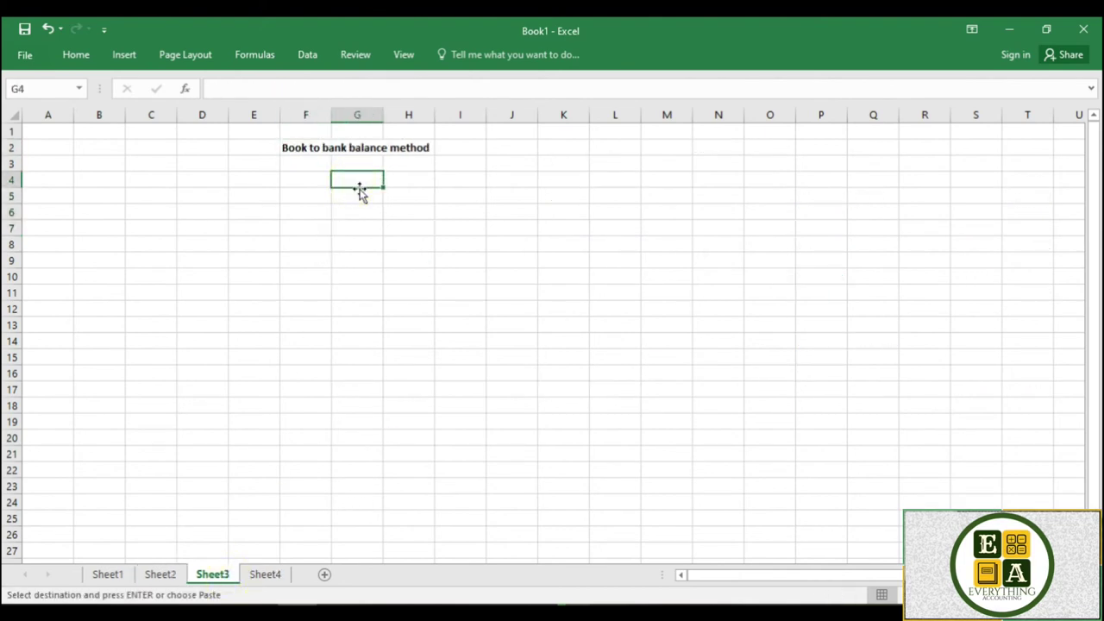
key("Escape")
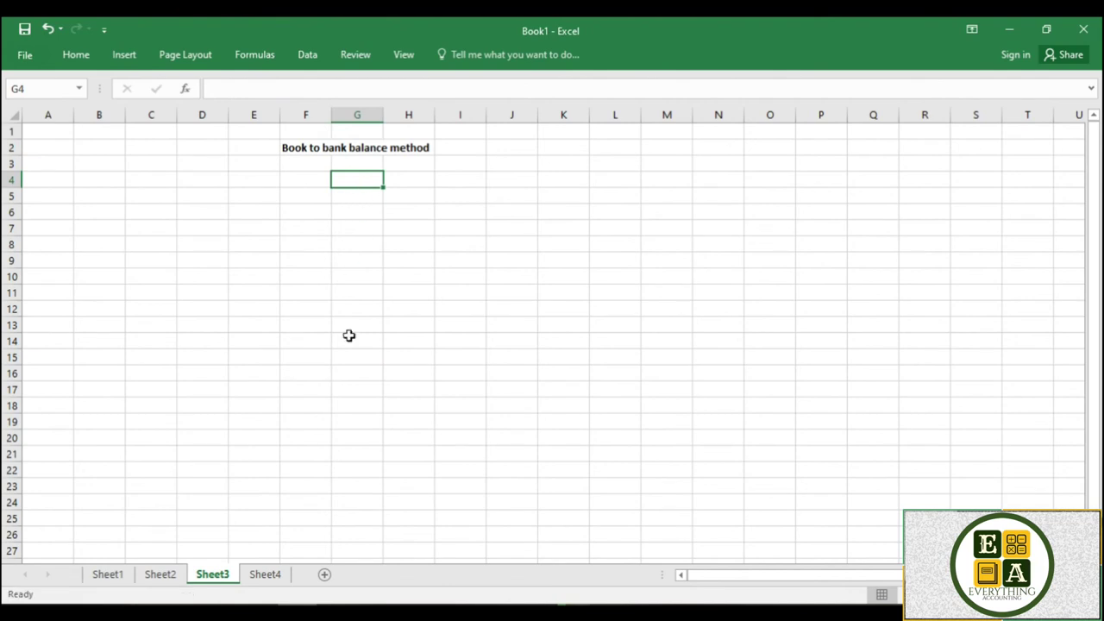
left_click(175, 581)
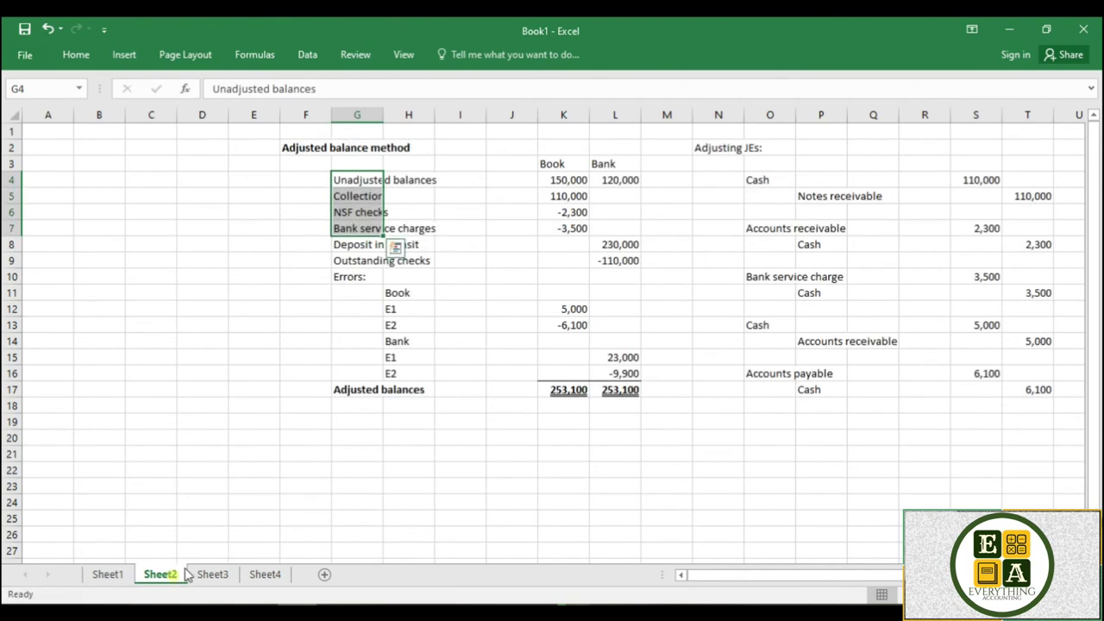
key("ctrl+c")
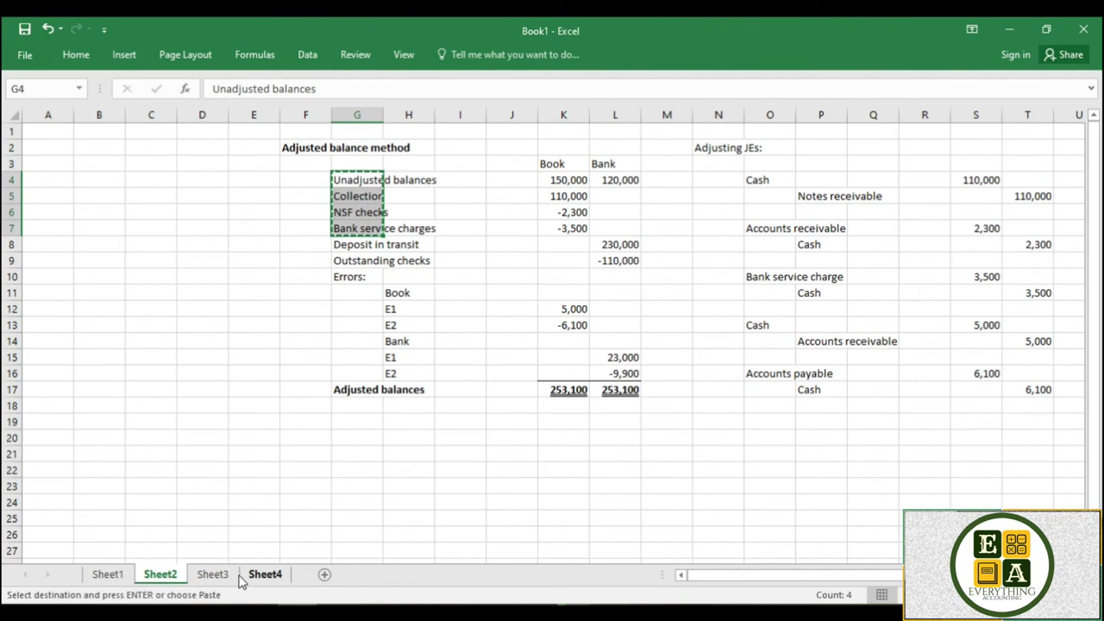
left_click(214, 574)
key("ctrl+v")
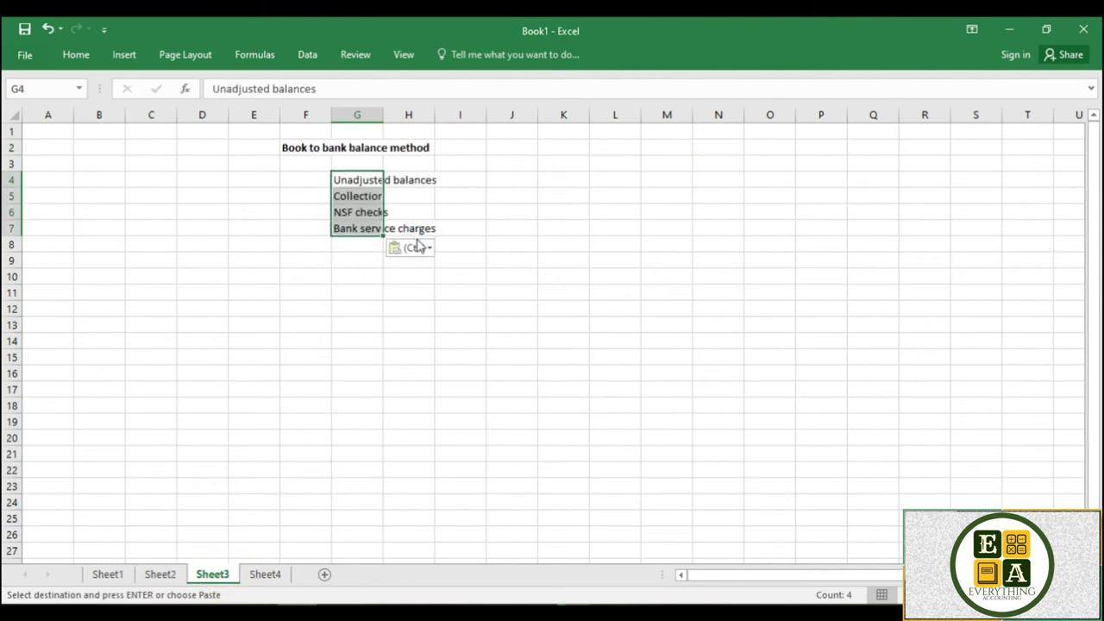
- Copy the "Errors:", "Book", "E1" and "E2" labels from Sheet2 into Sheet3 starting at G8
left_click(171, 578)
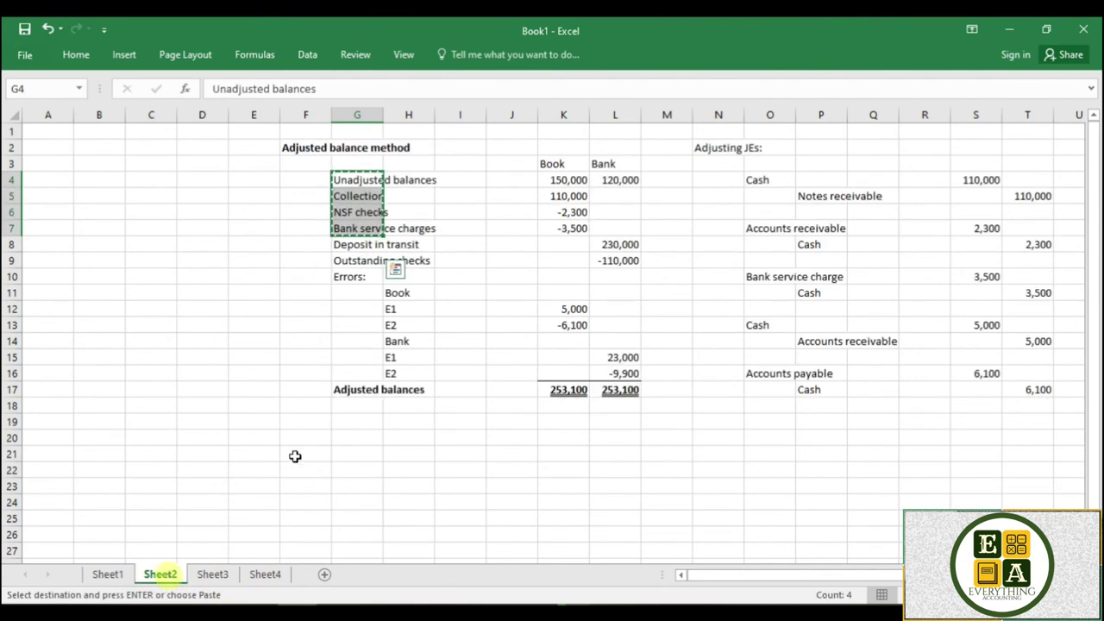
left_click_drag(357, 279, 401, 325)
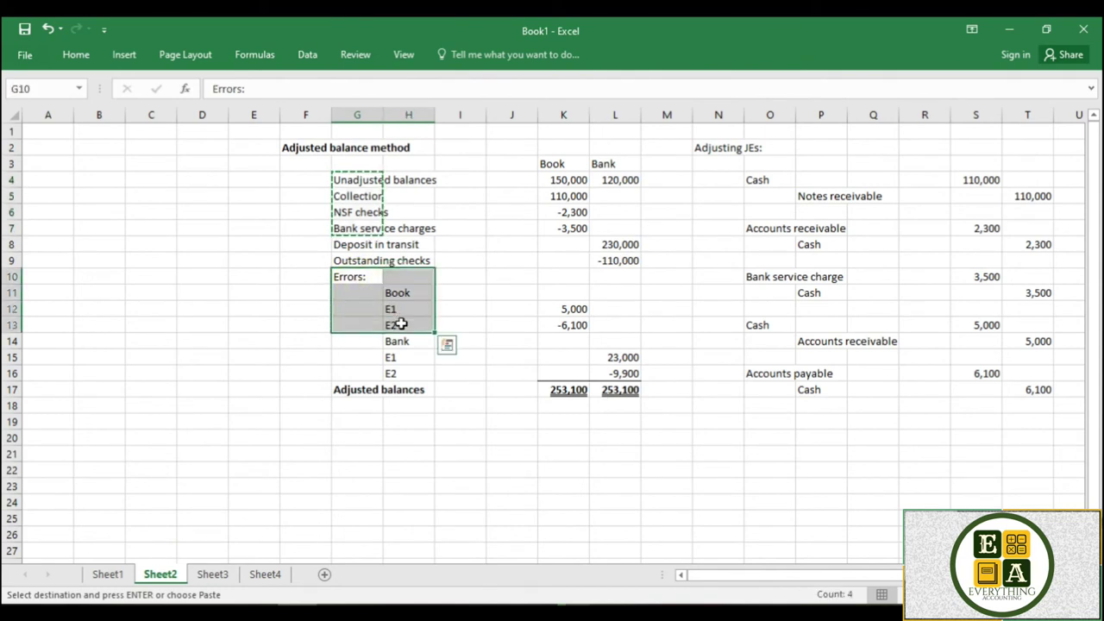
left_click(213, 575)
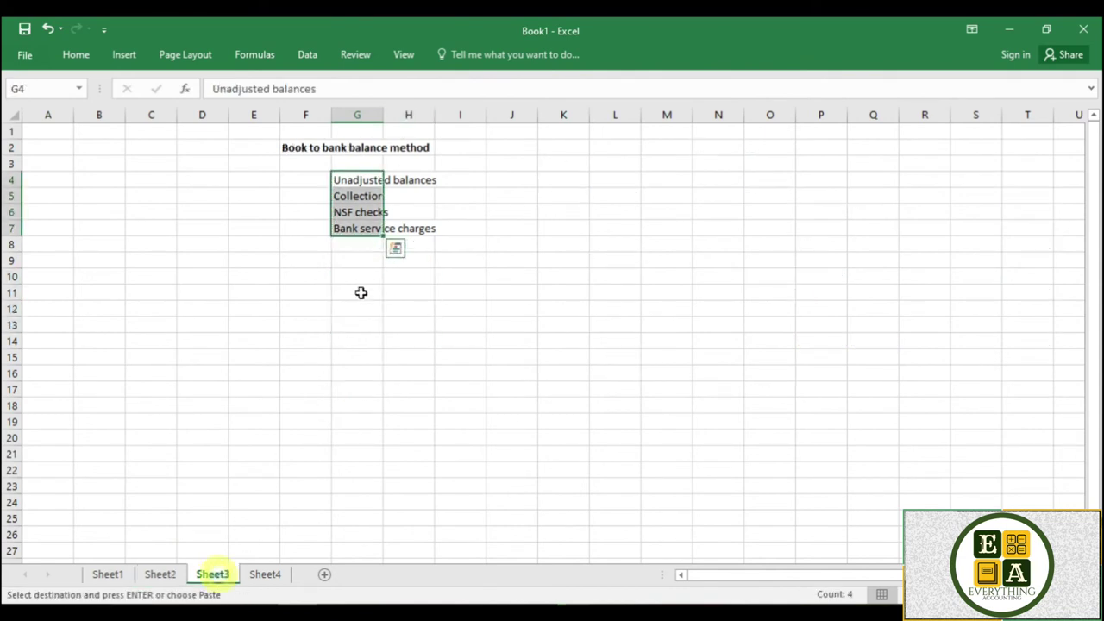
left_click(365, 247)
key("Return")
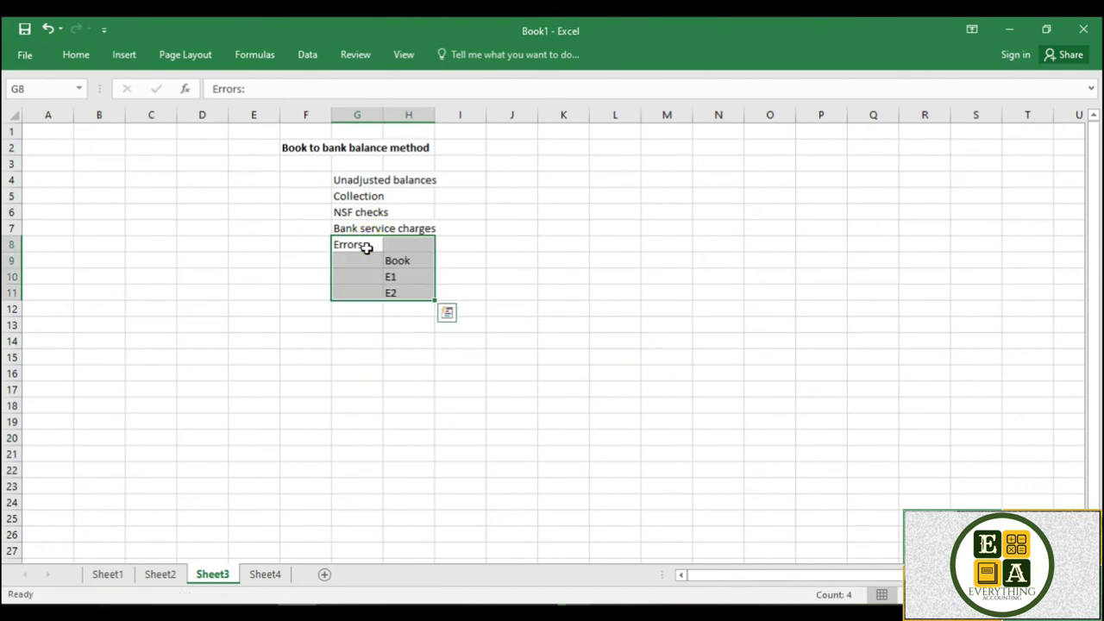
left_click(500, 385)
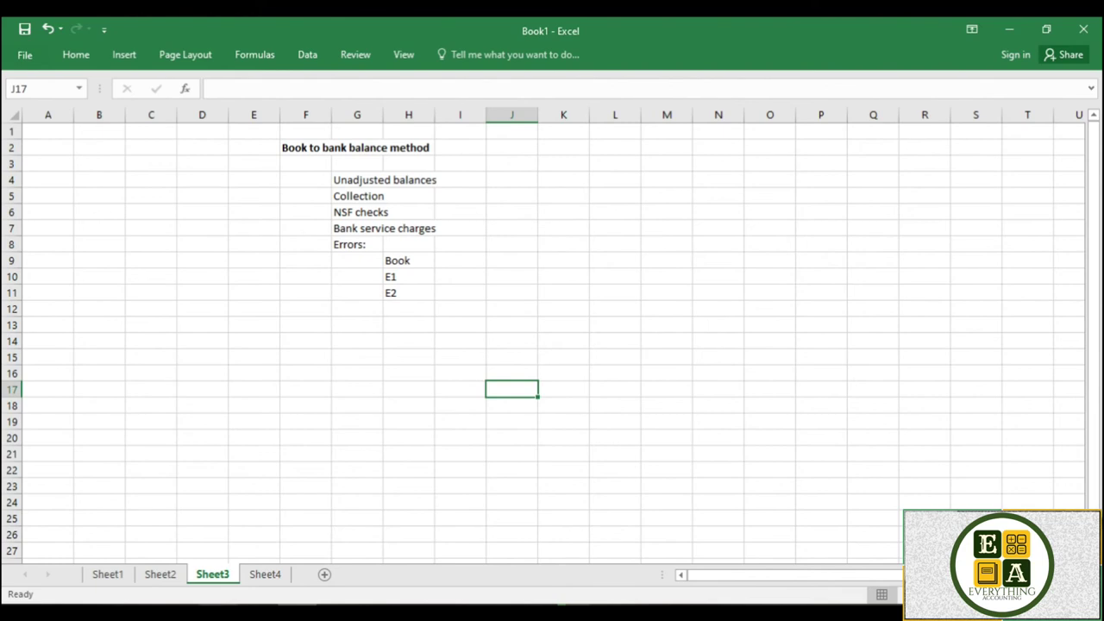
- Copy the Book column amounts for unadjusted balance through bank service charges from Sheet2 into Sheet3 starting at J4
mouse_move(218, 614)
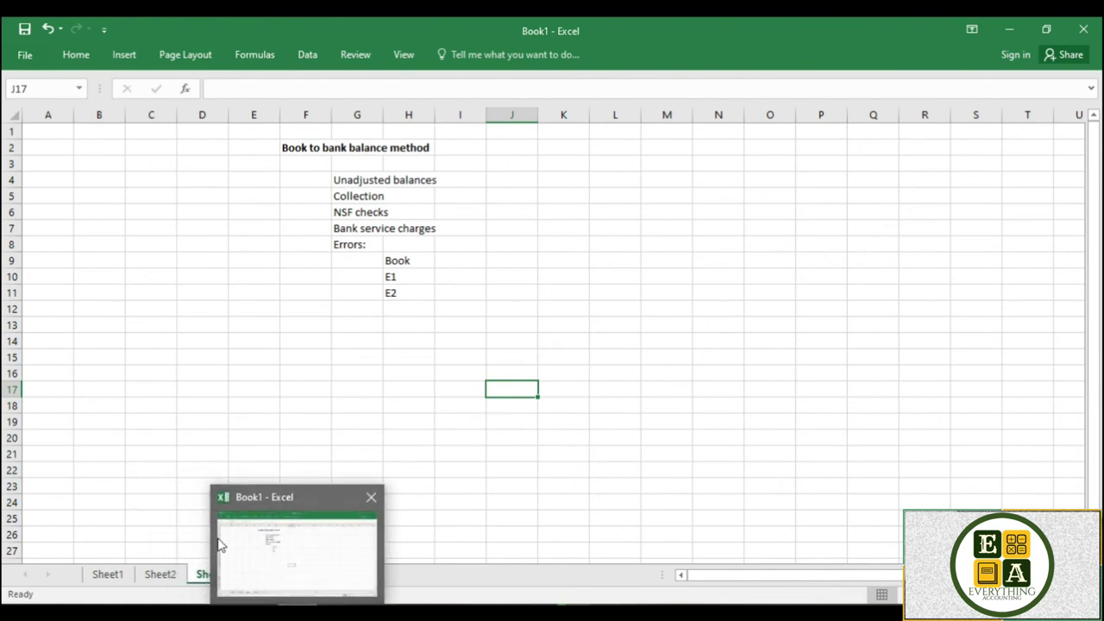
left_click(160, 574)
left_click_drag(564, 180, 569, 228)
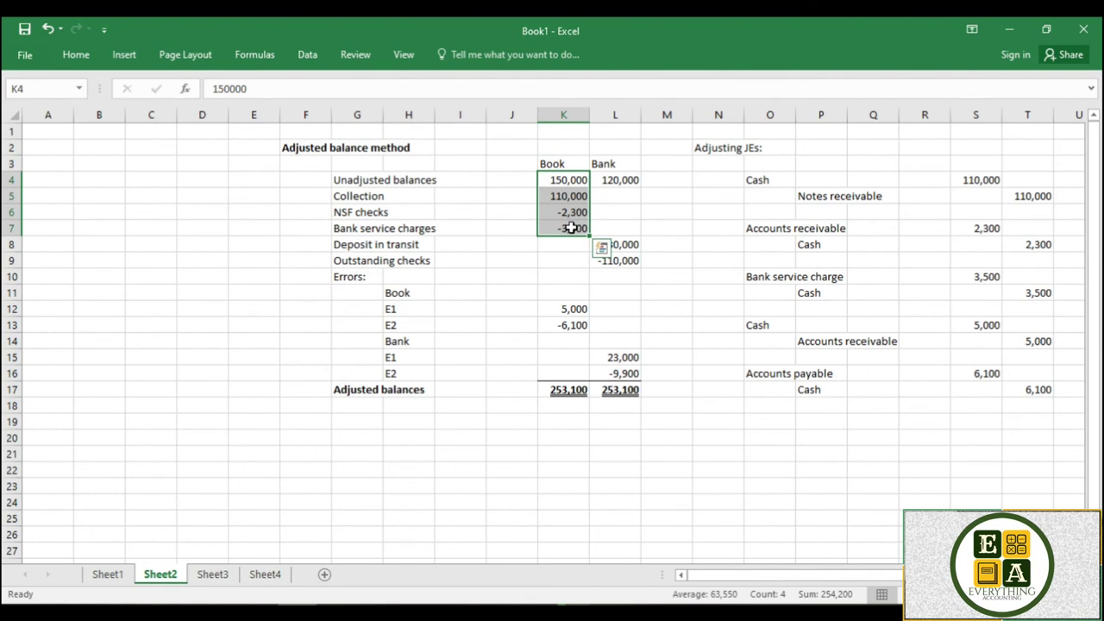
key("ctrl+c")
left_click(213, 574)
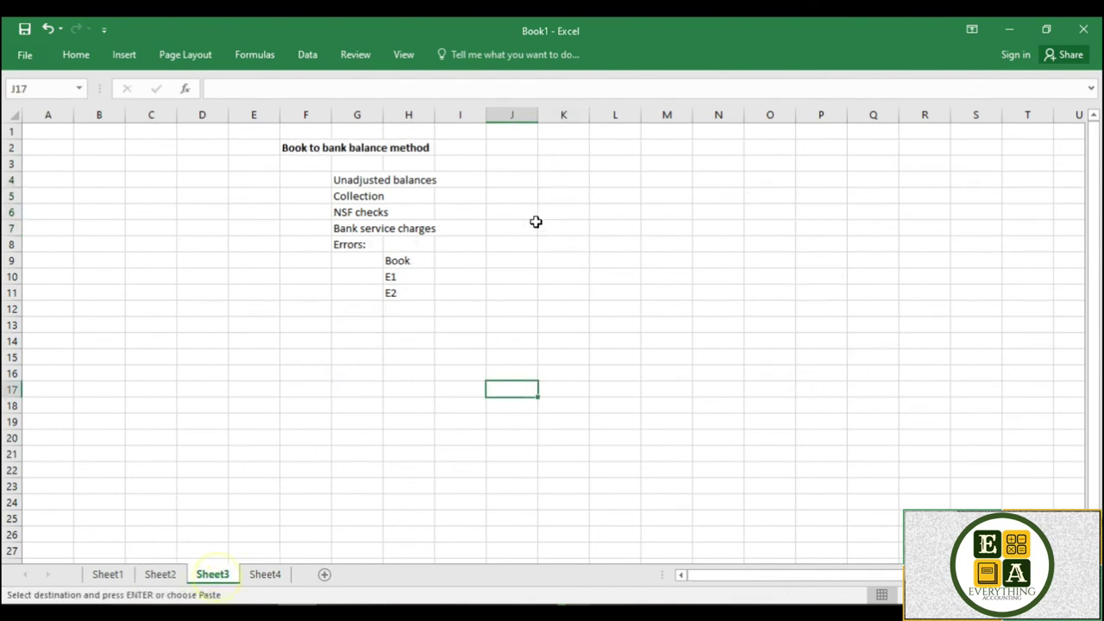
left_click(511, 181)
key("Return")
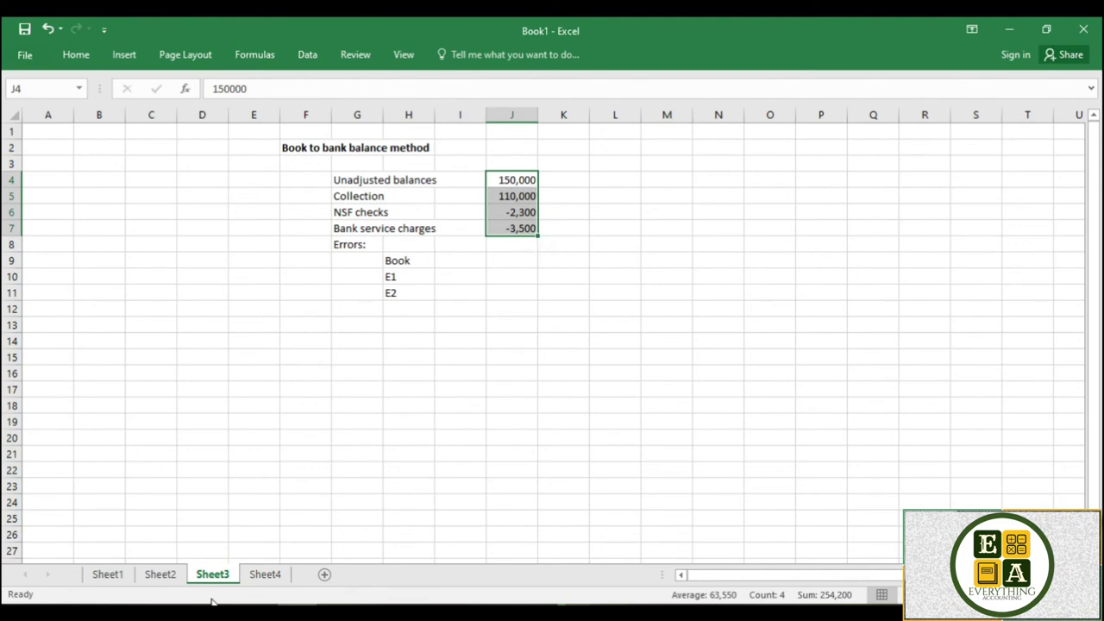
- Copy the two book error amounts from K12:K13 on Sheet2 into J10:J11 on Sheet3
left_click(160, 575)
left_click_drag(565, 308, 565, 324)
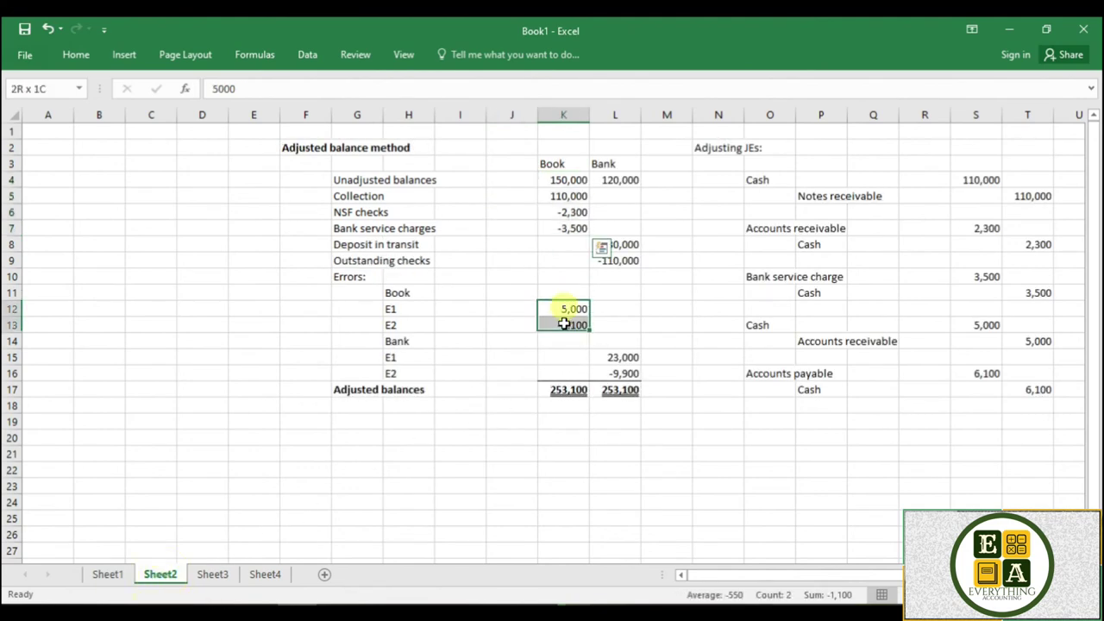
key("ctrl+c")
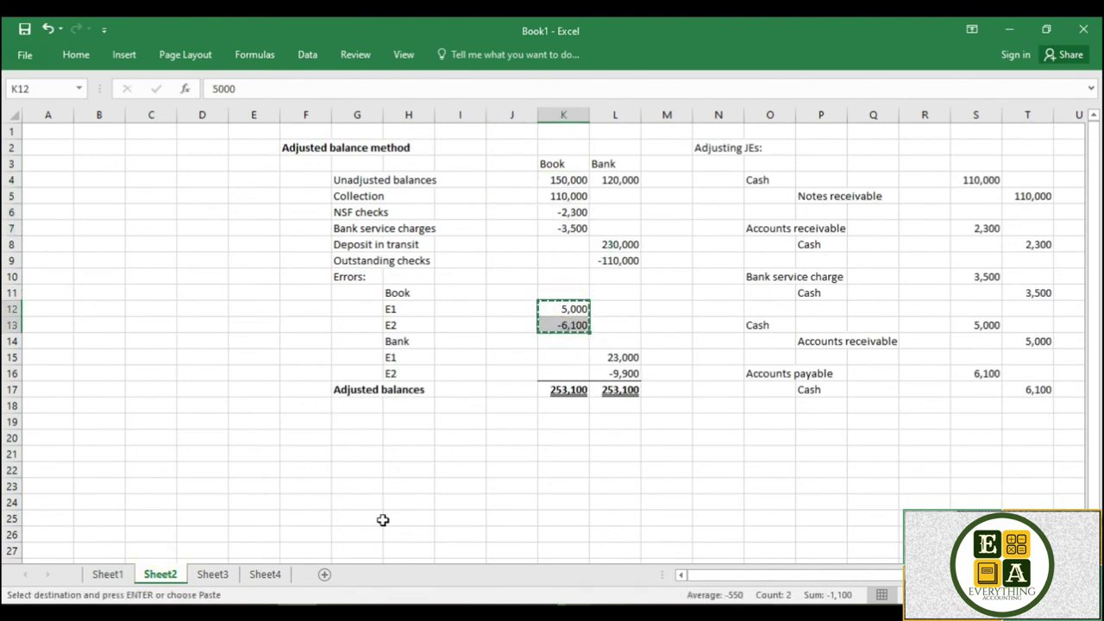
left_click(212, 574)
left_click(507, 278)
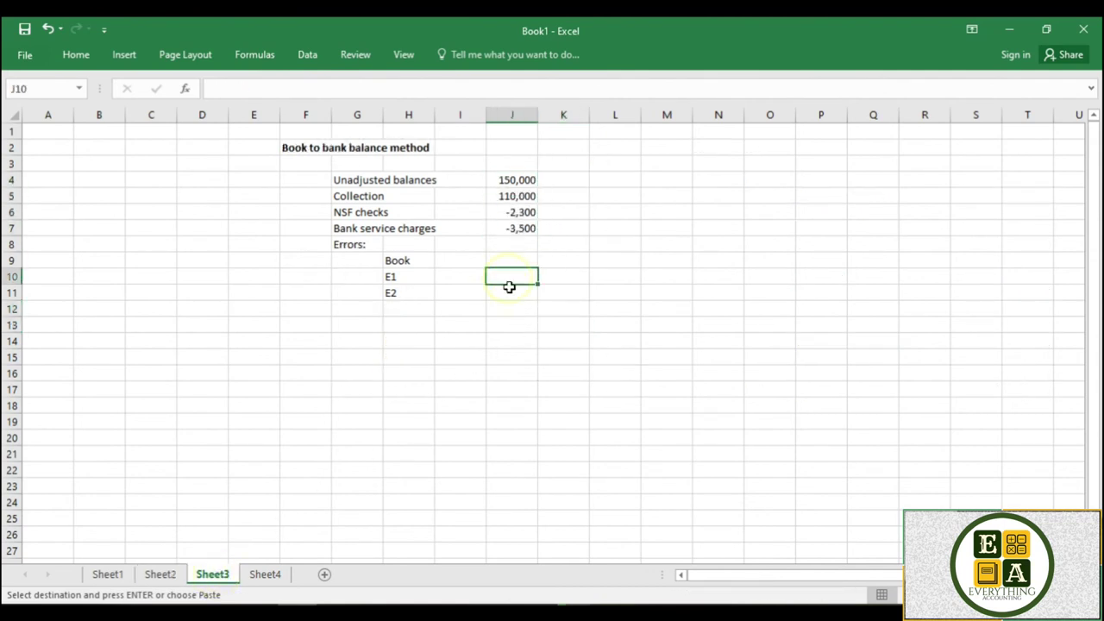
key("ctrl+v")
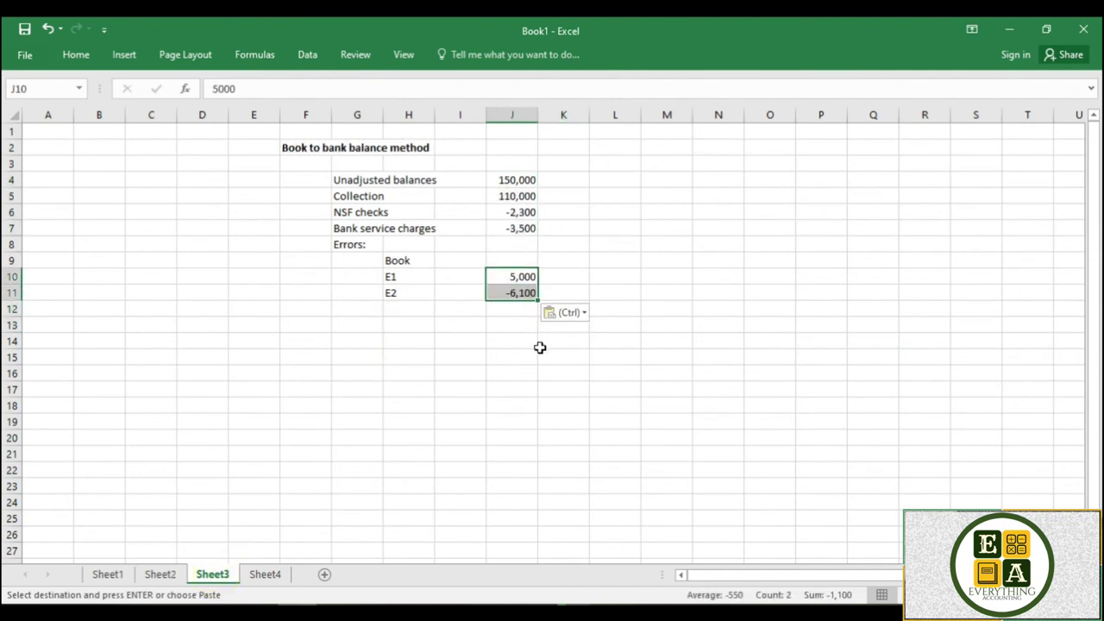
- Enter the label "Adjusted balance" in G12 and add a bottom border under the E2 amount in J11
left_click(344, 308)
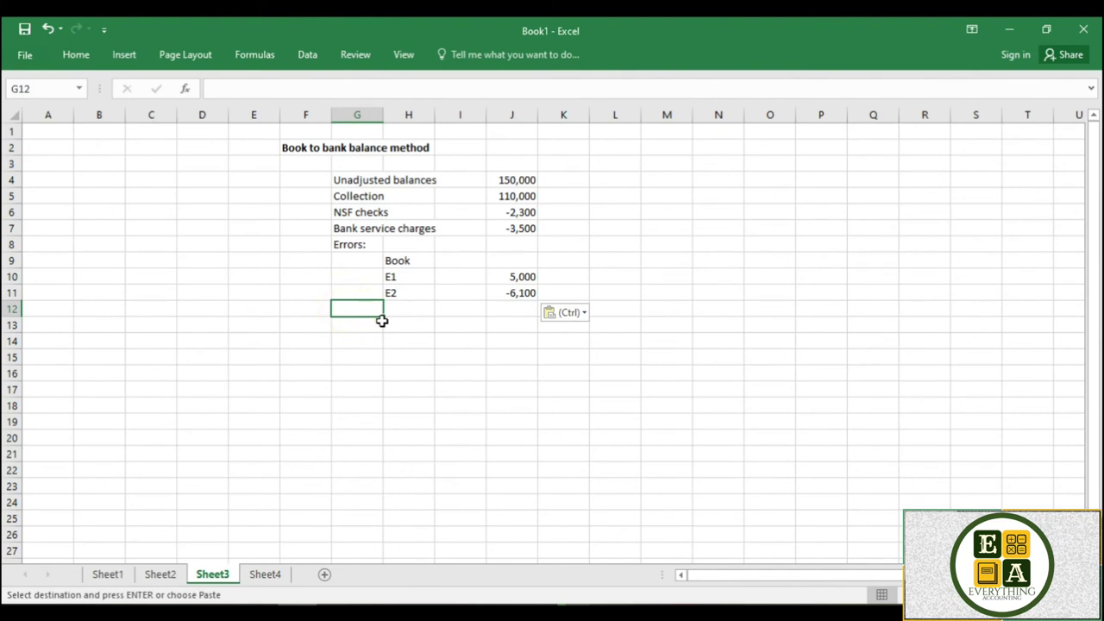
type("Adjusted balance")
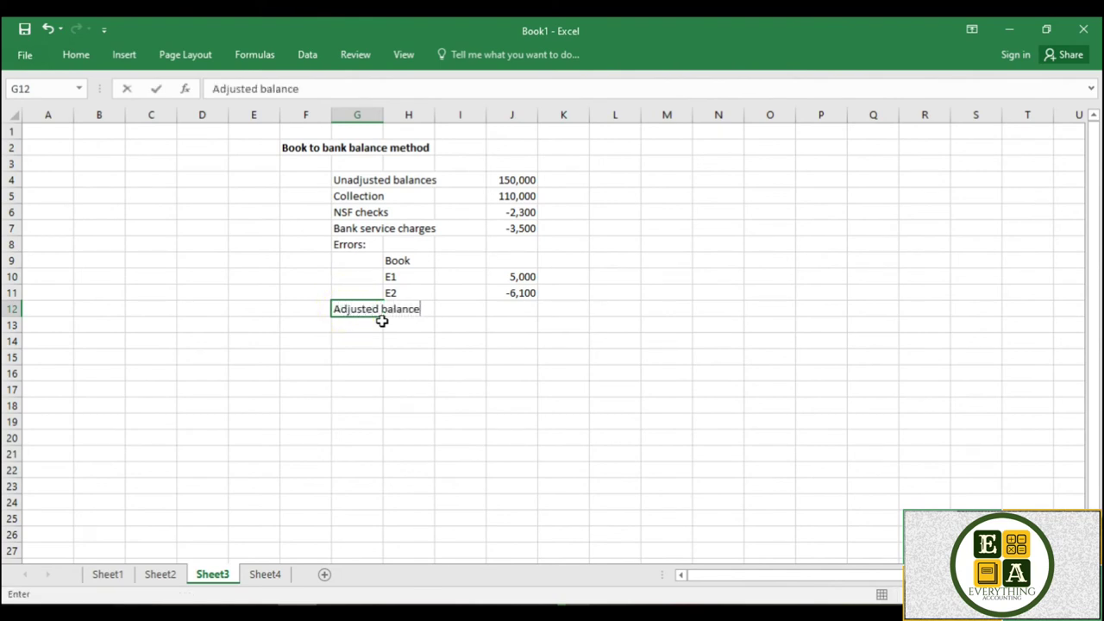
left_click_drag(524, 179, 525, 300)
left_click(522, 292)
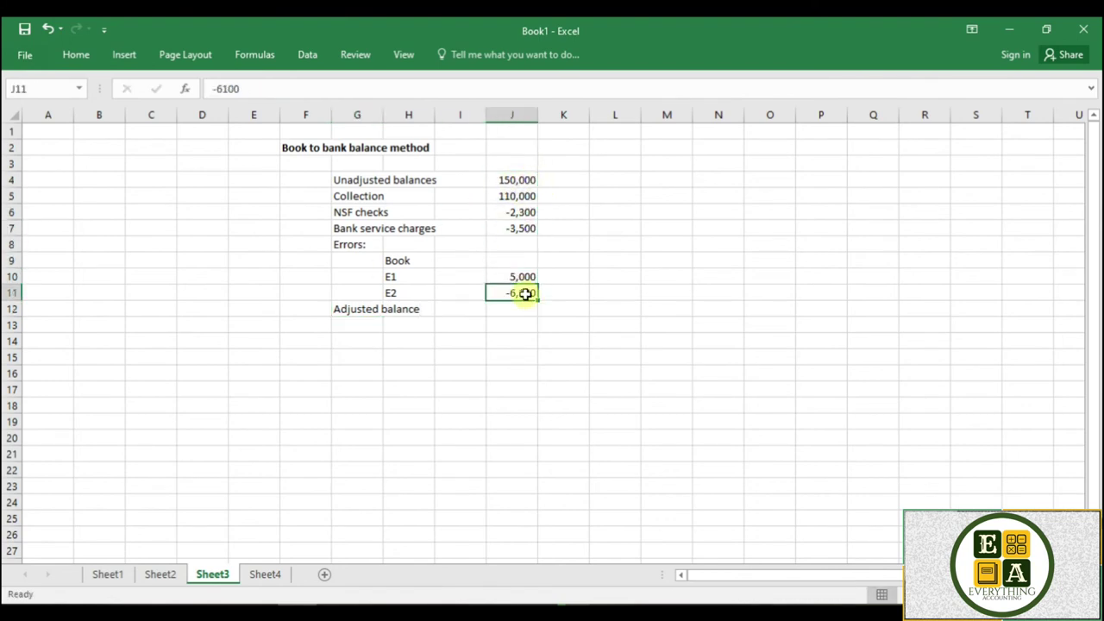
left_click(66, 55)
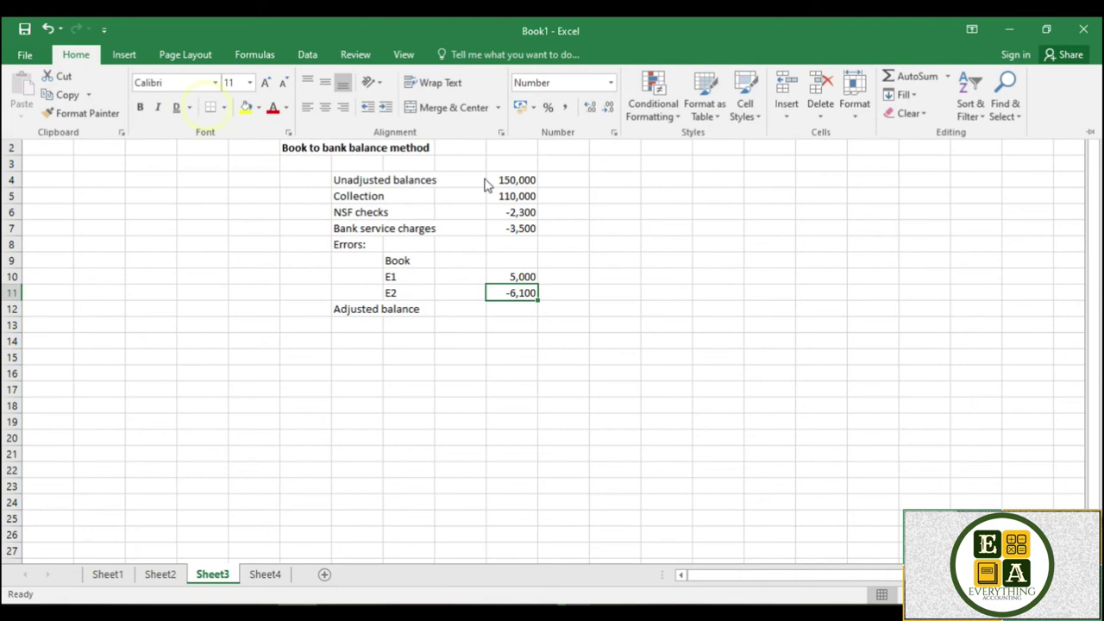
- Total the book amounts in J4:J11 with AutoSum, placing the sum in J12
left_click(510, 179)
left_click_drag(510, 179, 516, 307)
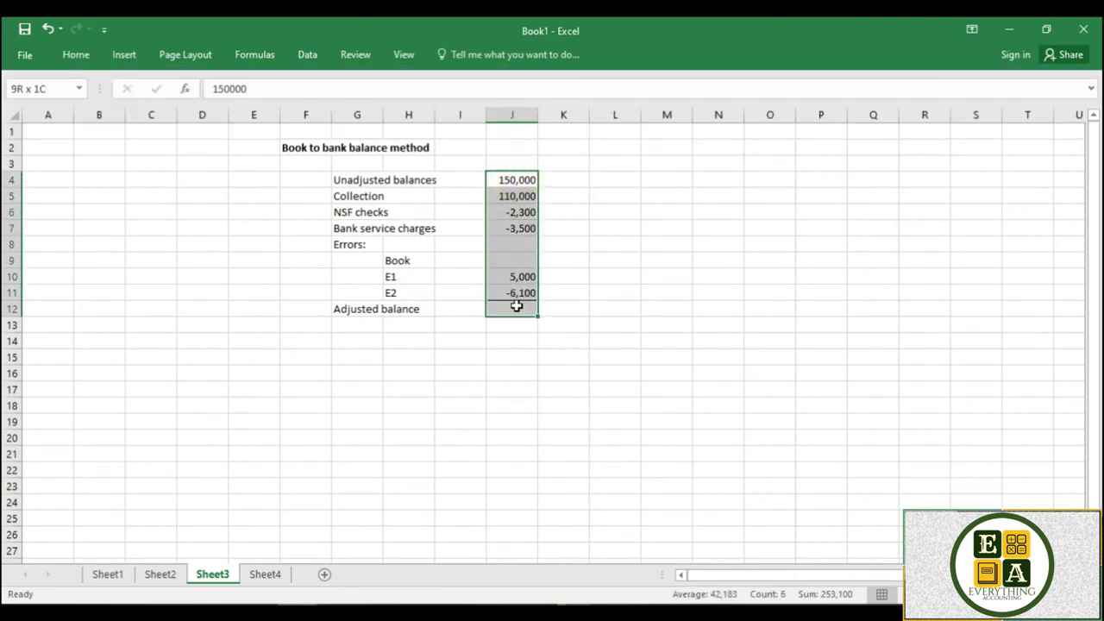
left_click(76, 54)
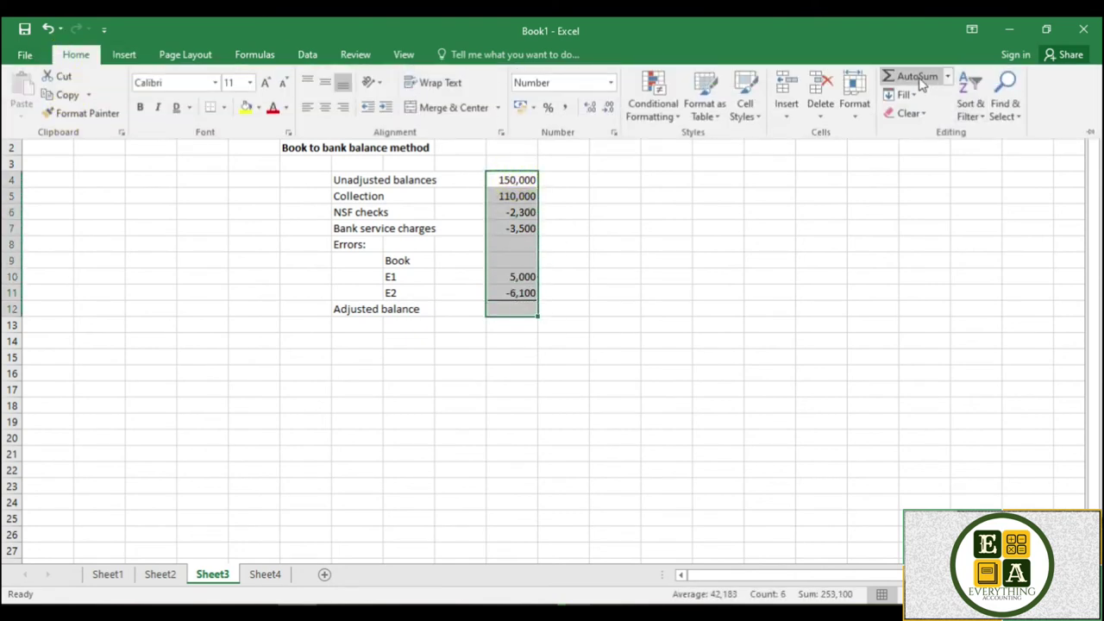
left_click(916, 77)
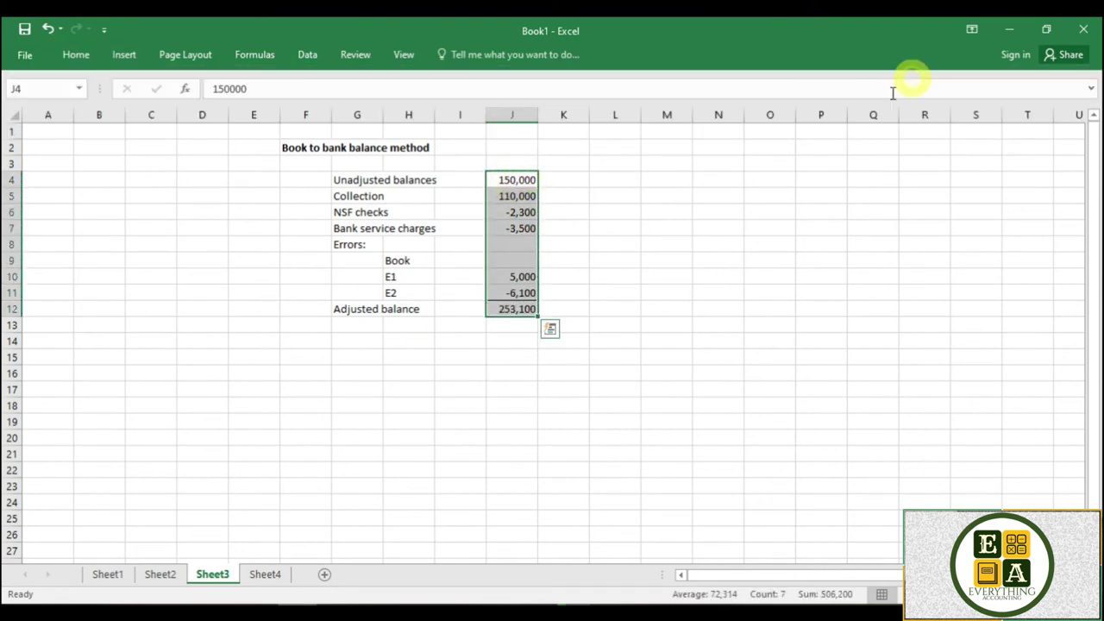
left_click(510, 338)
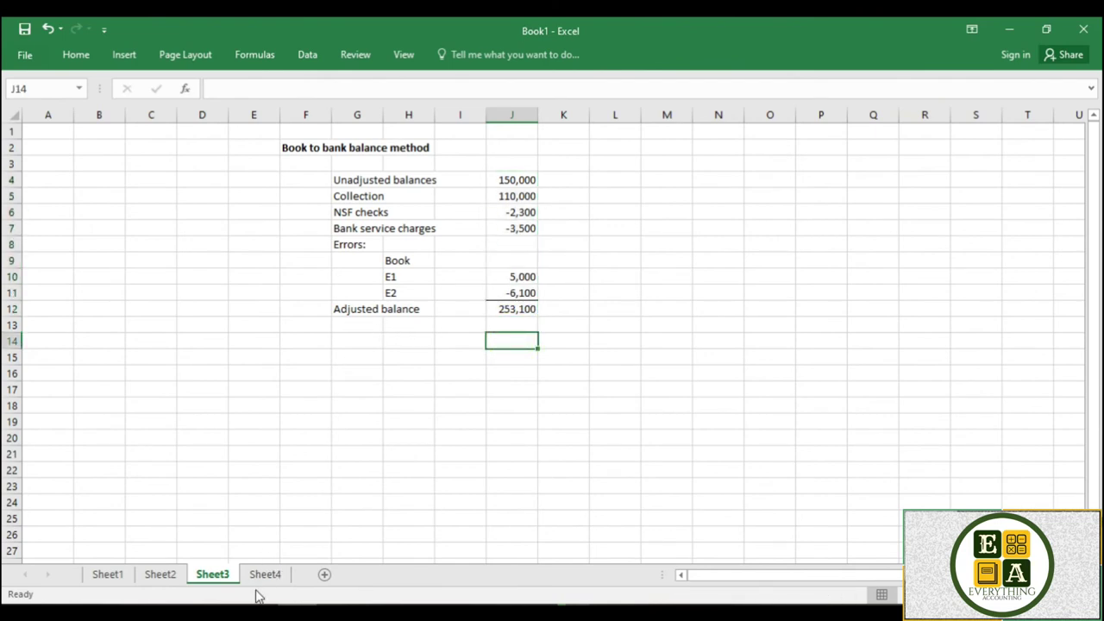
- Copy the "Deposit in transit" and "Outstanding checks" labels from Sheet2 into Sheet3 starting at G13
left_click(166, 575)
left_click_drag(352, 247, 351, 260)
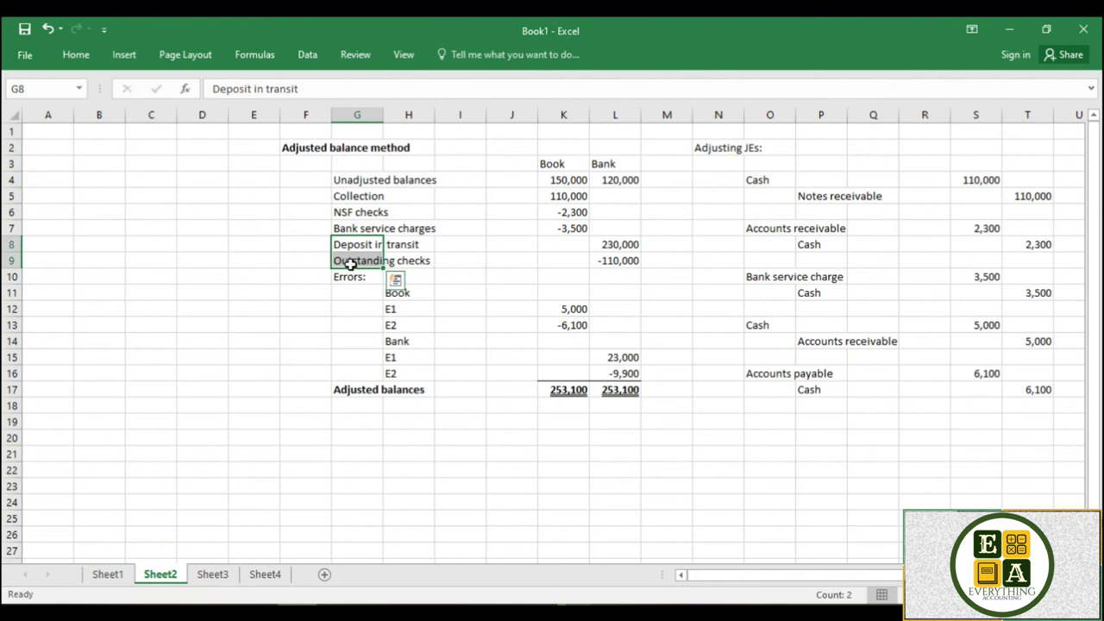
key("ctrl+c")
left_click(215, 574)
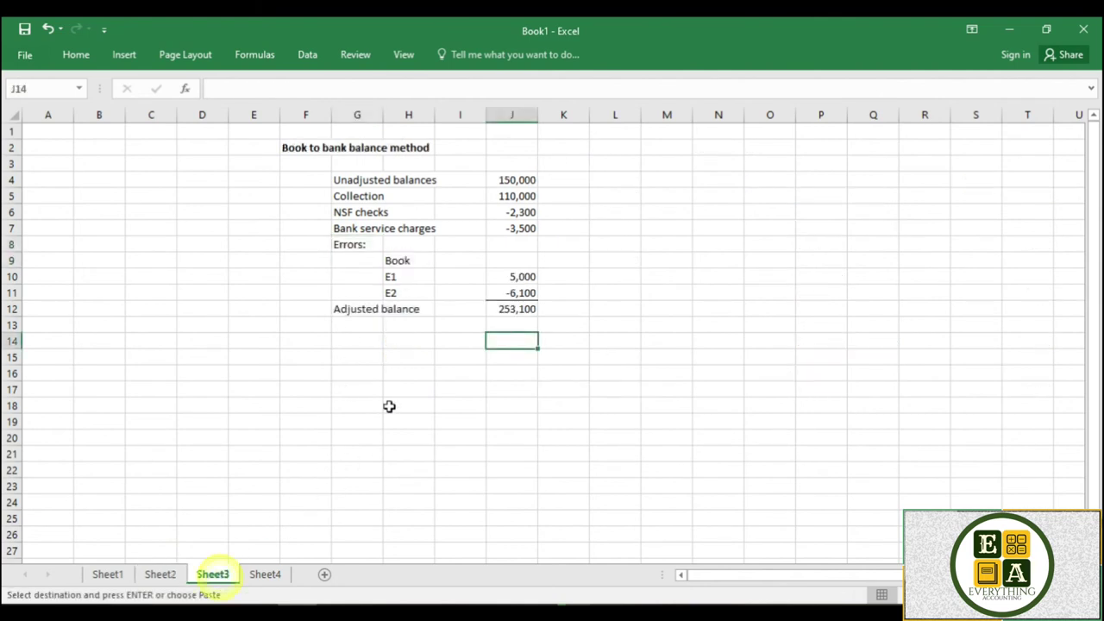
left_click(363, 326)
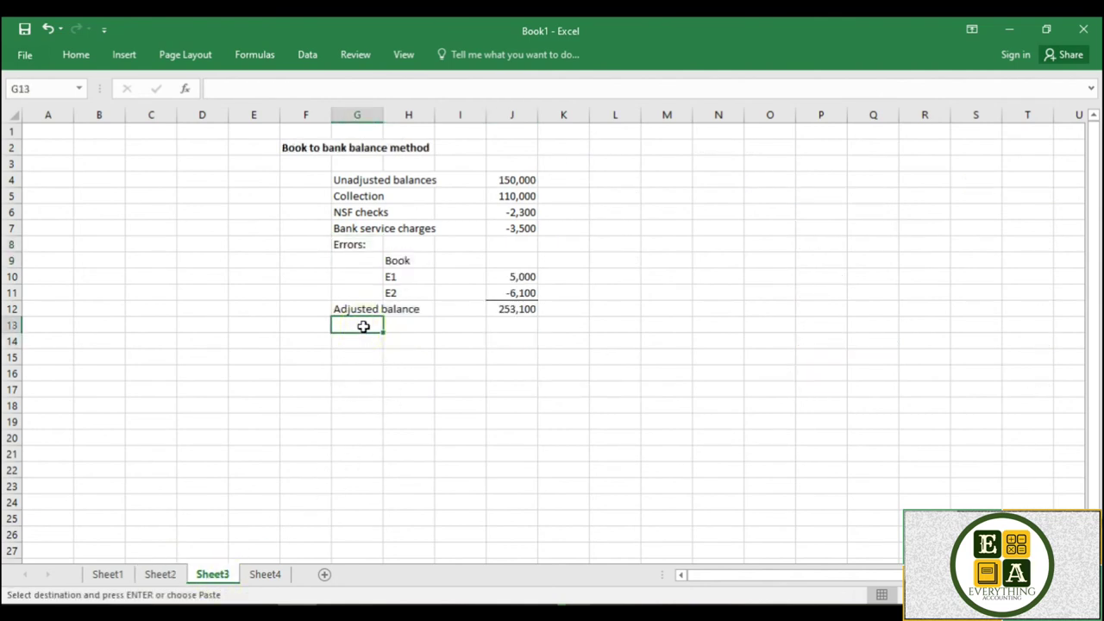
key("ctrl+v")
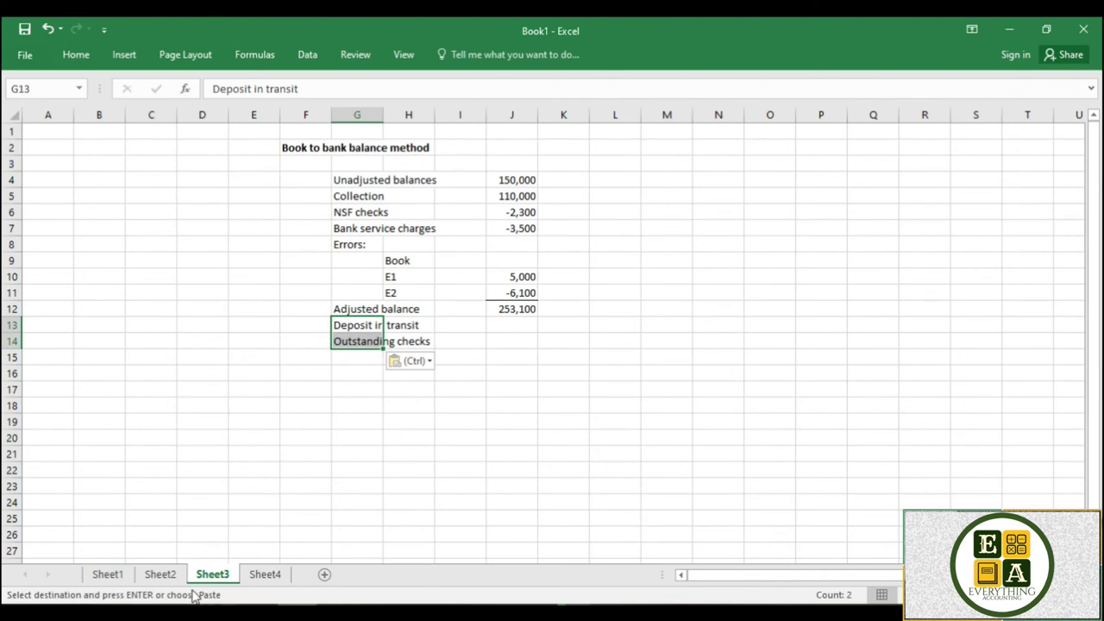
- Copy the "Bank", "E1" and "E2" labels from H14:H16 on Sheet2 into Sheet3 starting at H16
left_click(160, 575)
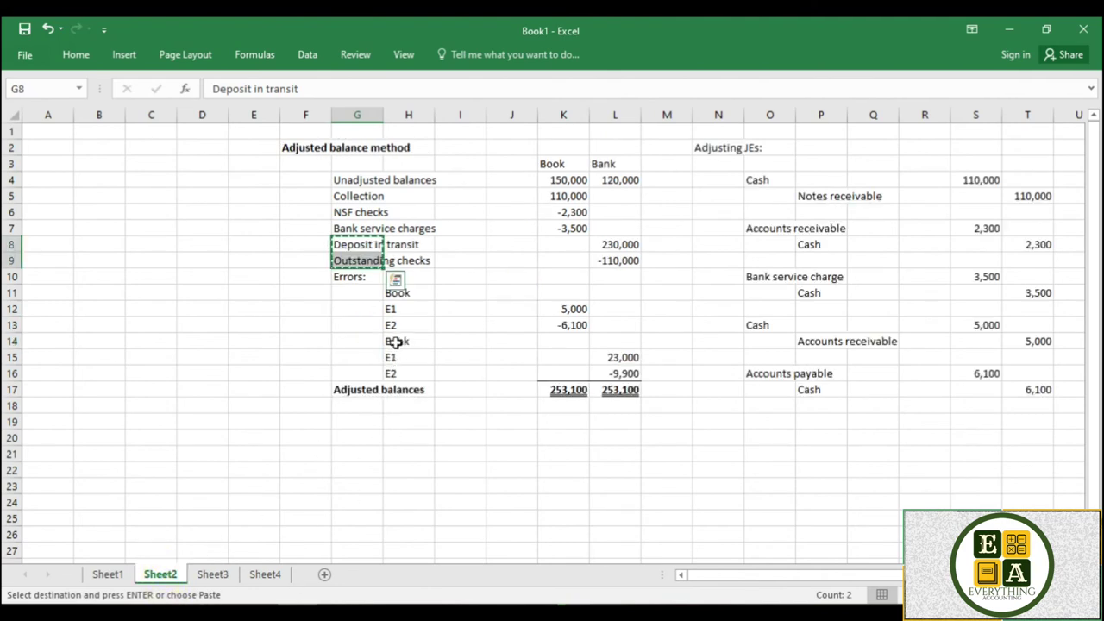
left_click_drag(394, 342, 401, 379)
key("ctrl+c")
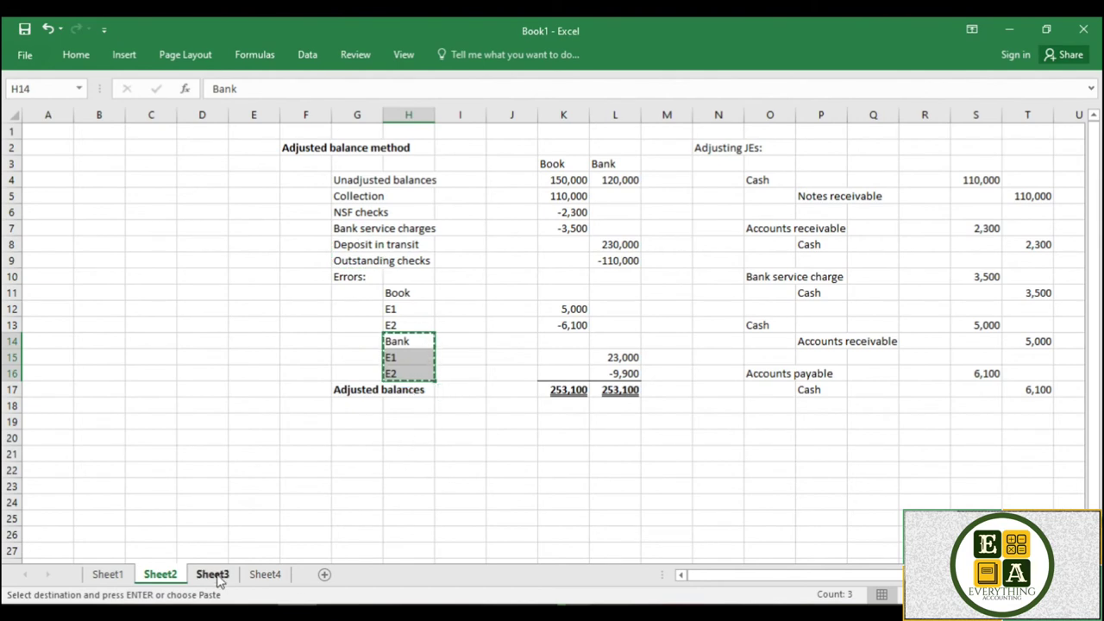
left_click(213, 576)
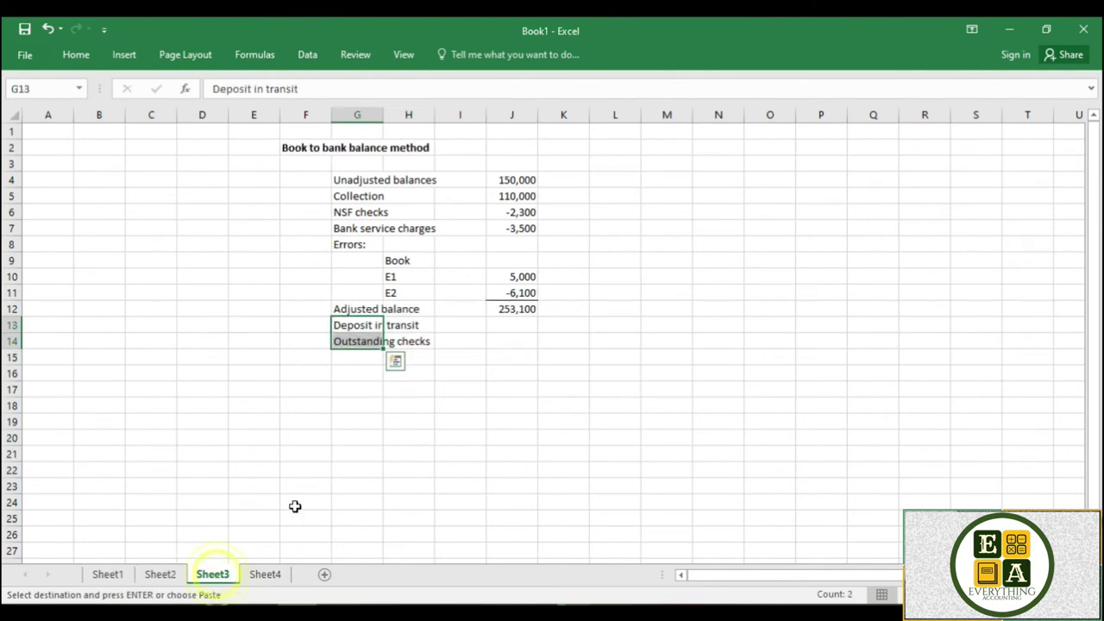
left_click(395, 376)
key("ctrl+v")
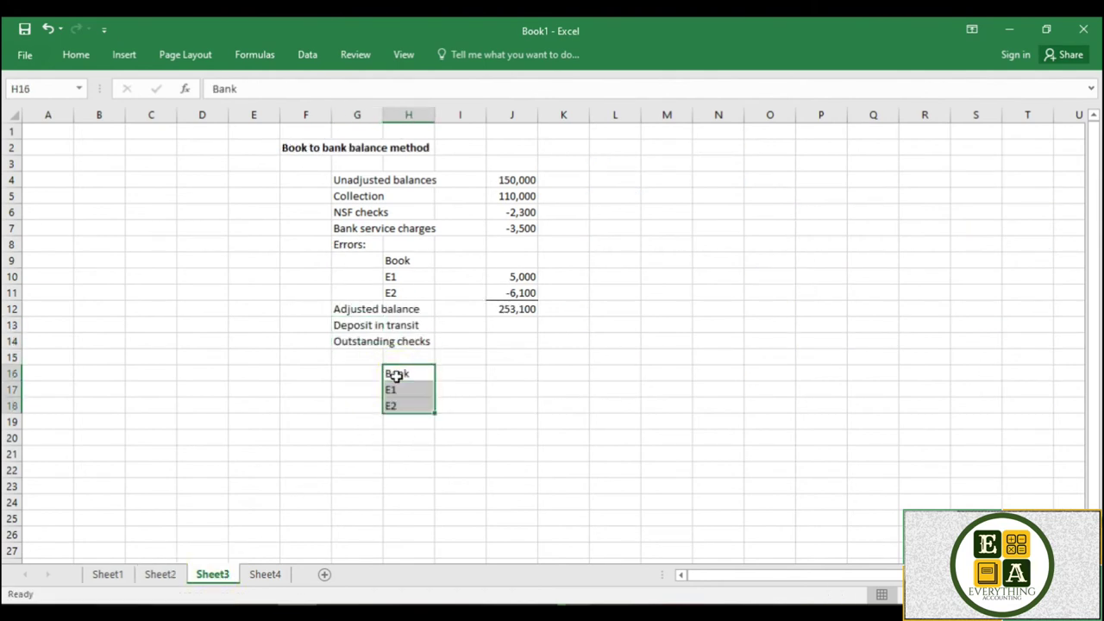
- Enter the label "Errors:" in G15 on Sheet3, above the bank error labels
left_click(366, 359)
type("Errors:")
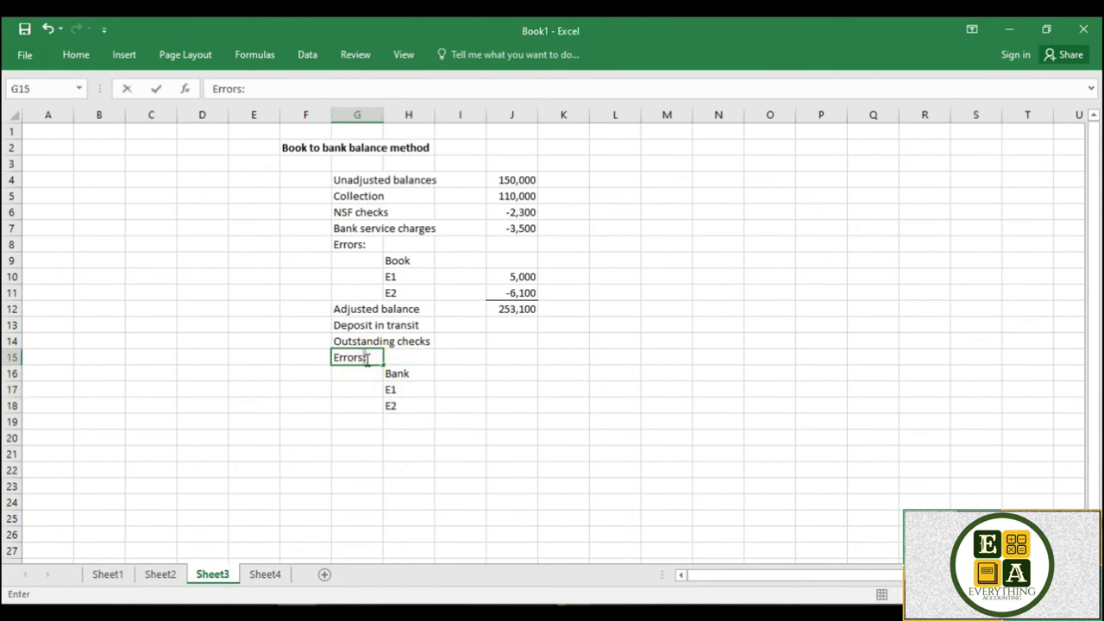
key("Return")
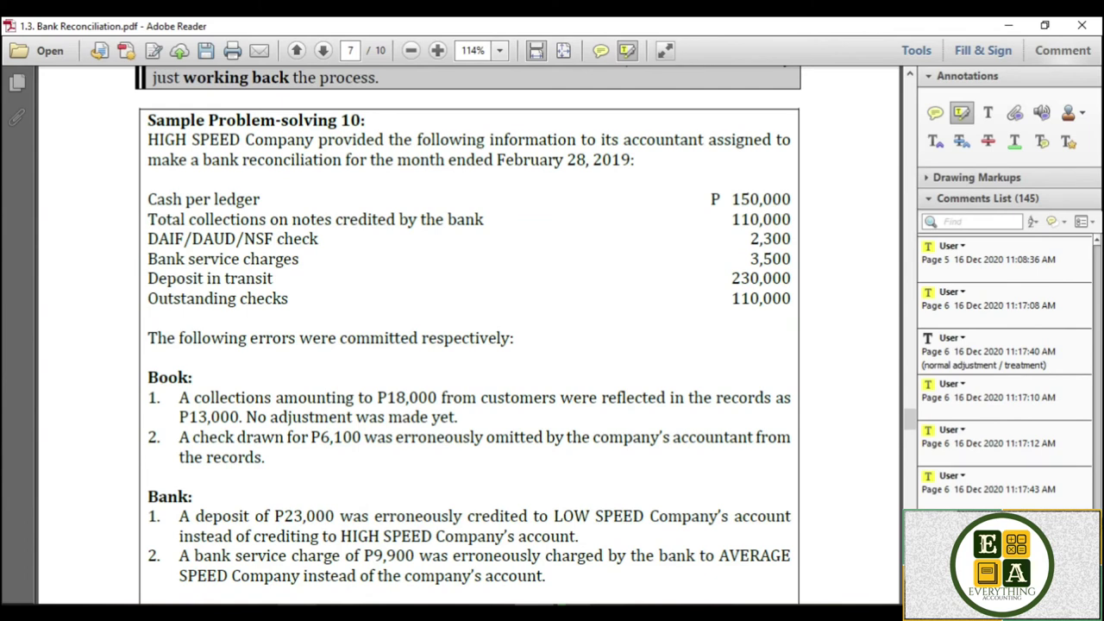
- Enter -230,000 for the deposit in transit in J13 and 110,000 for the outstanding checks in J14
key("alt+Tab")
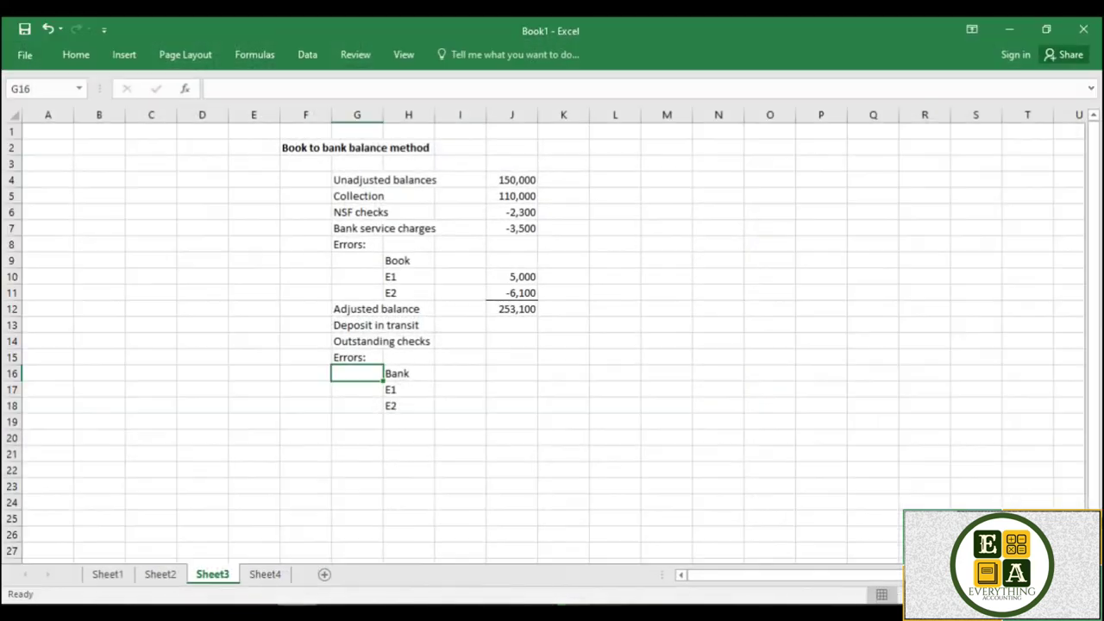
left_click(516, 324)
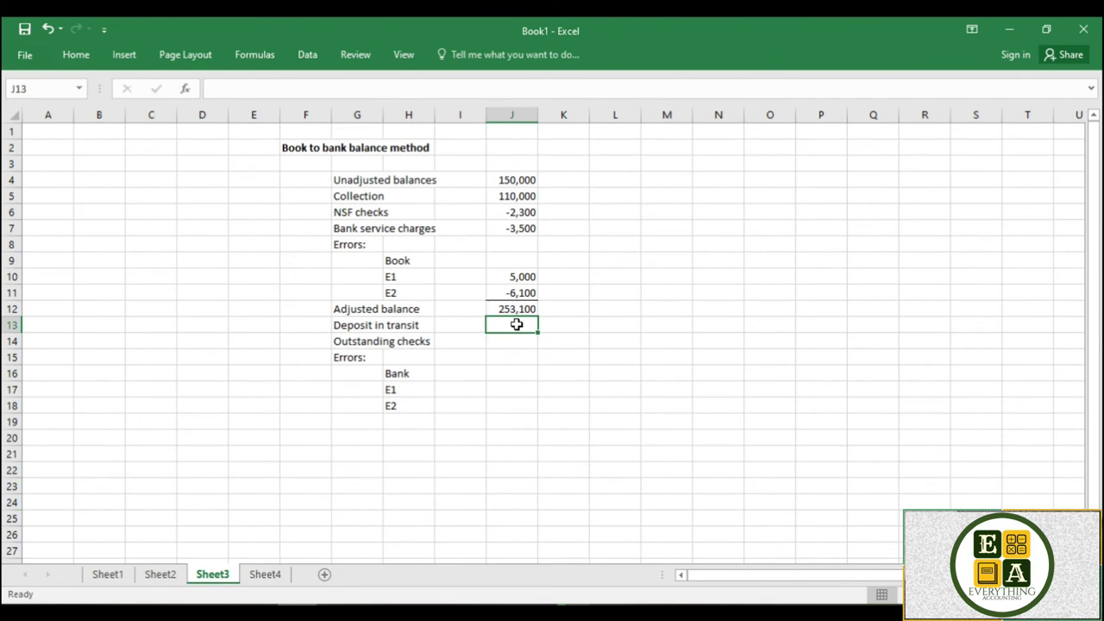
type("-230,000")
key("Return")
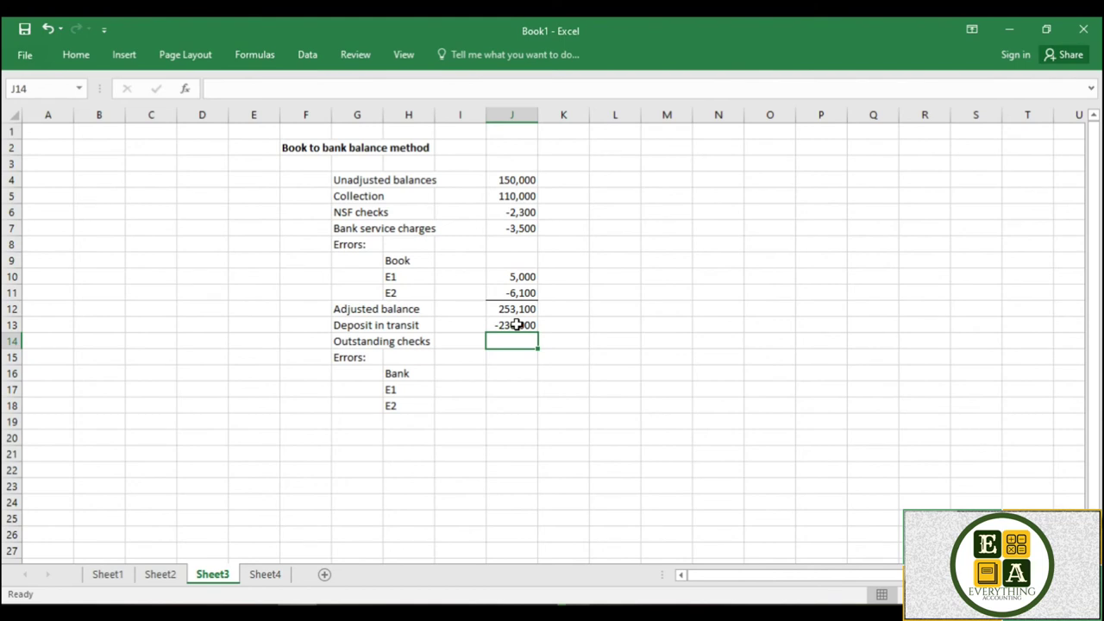
type("110,00")
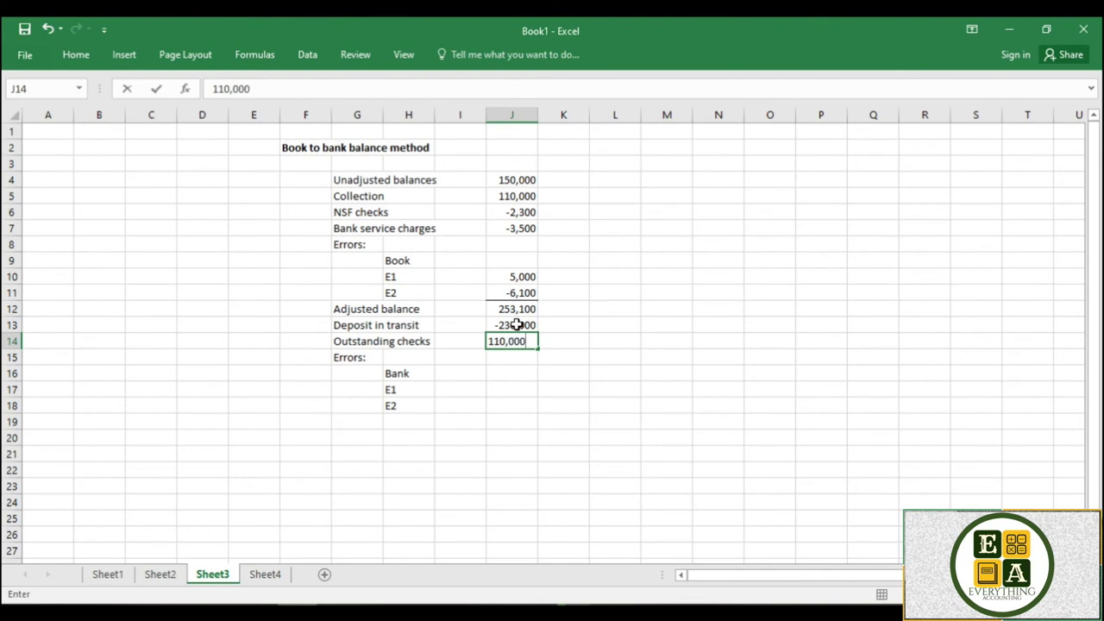
left_click(520, 390)
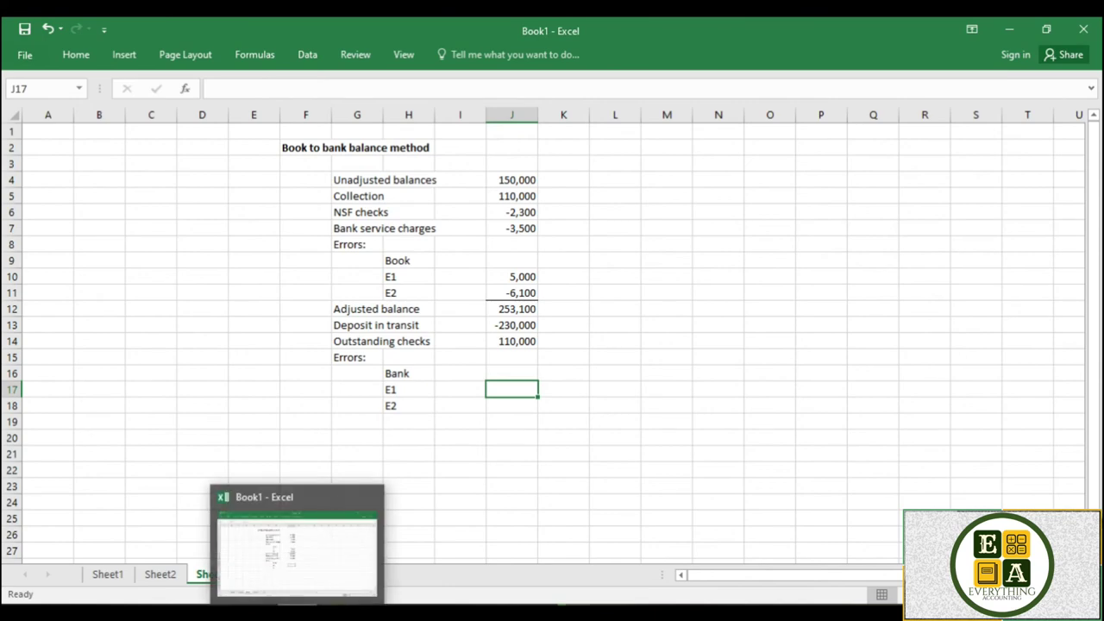
- Consult the bank errors in the problem PDF and enter -23,000 for E1 in J17 and 9,900 for E2 in J18
key("alt+Tab")
scroll(345, 517, "down", 3)
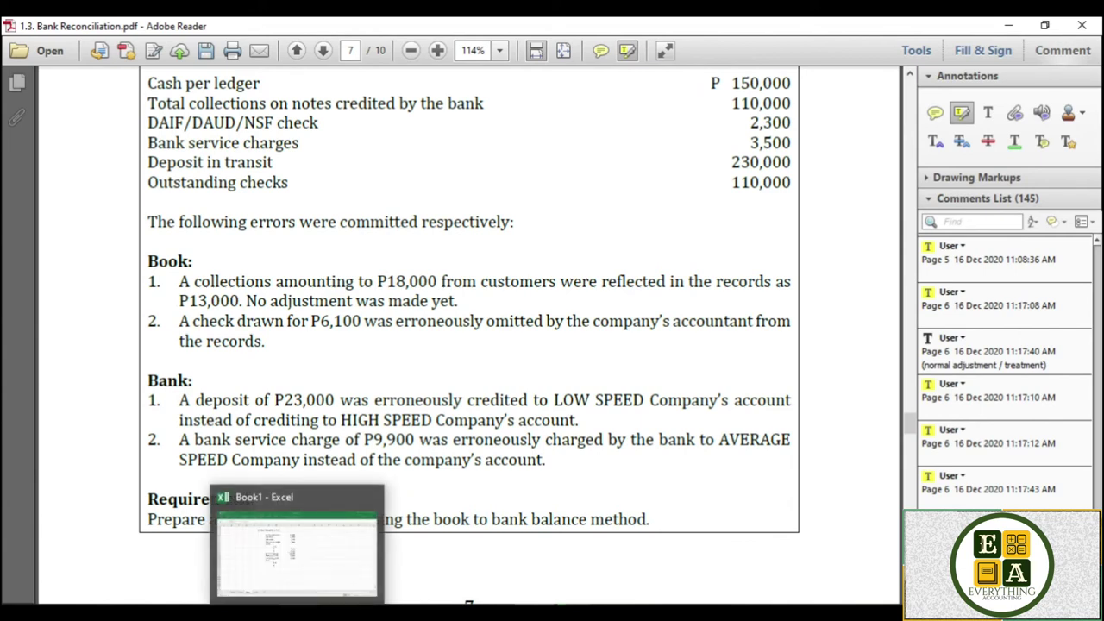
left_click(297, 614)
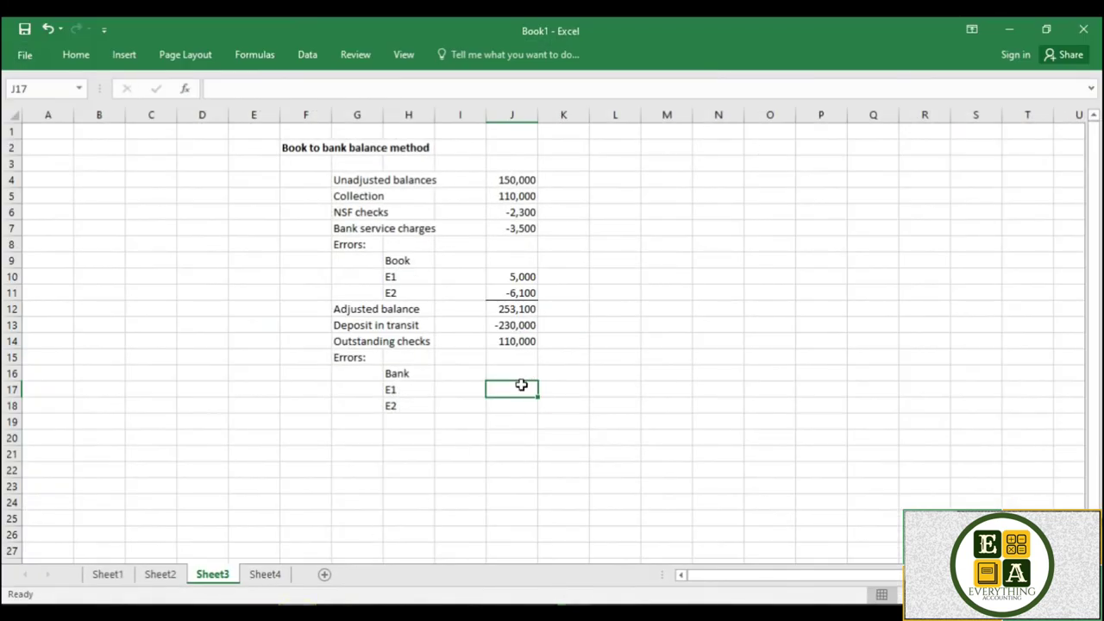
type("-23,000")
key("Return")
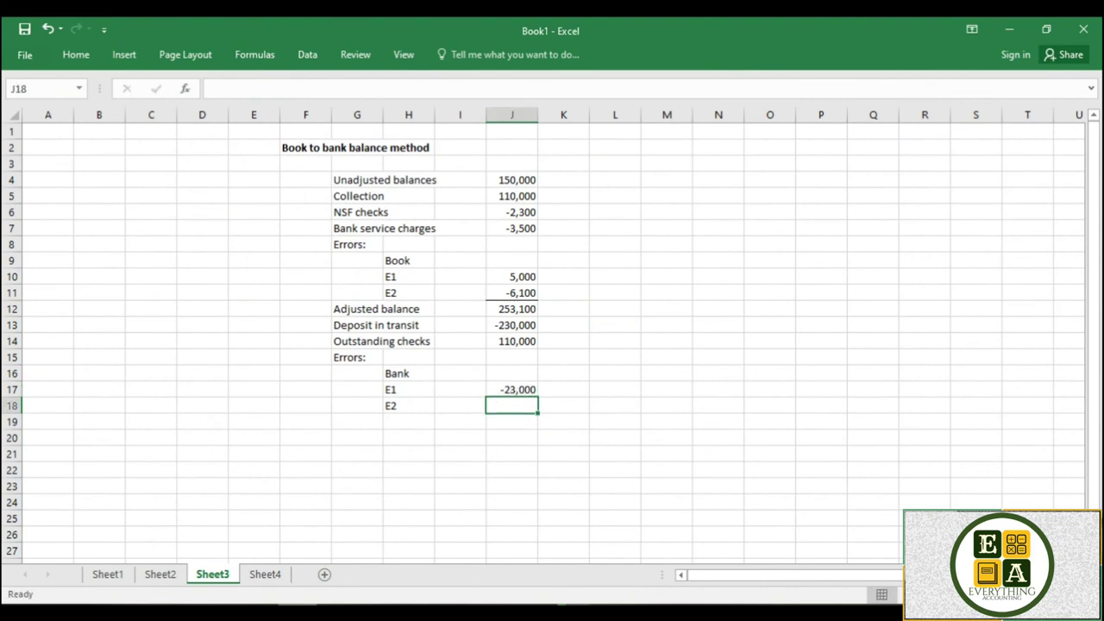
left_click(297, 614)
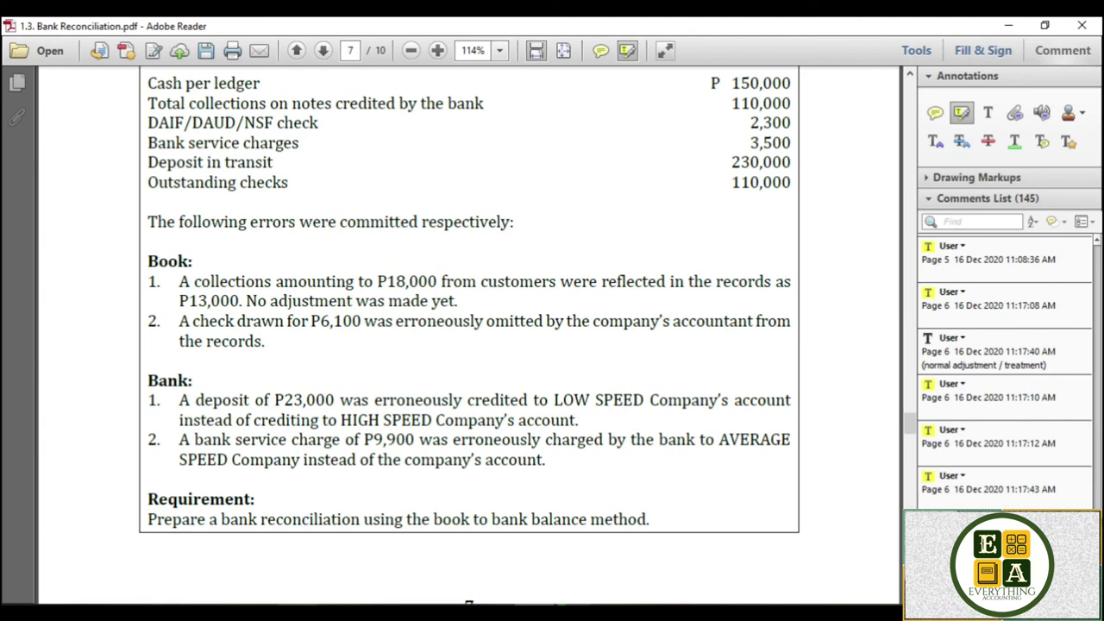
key("alt+Tab")
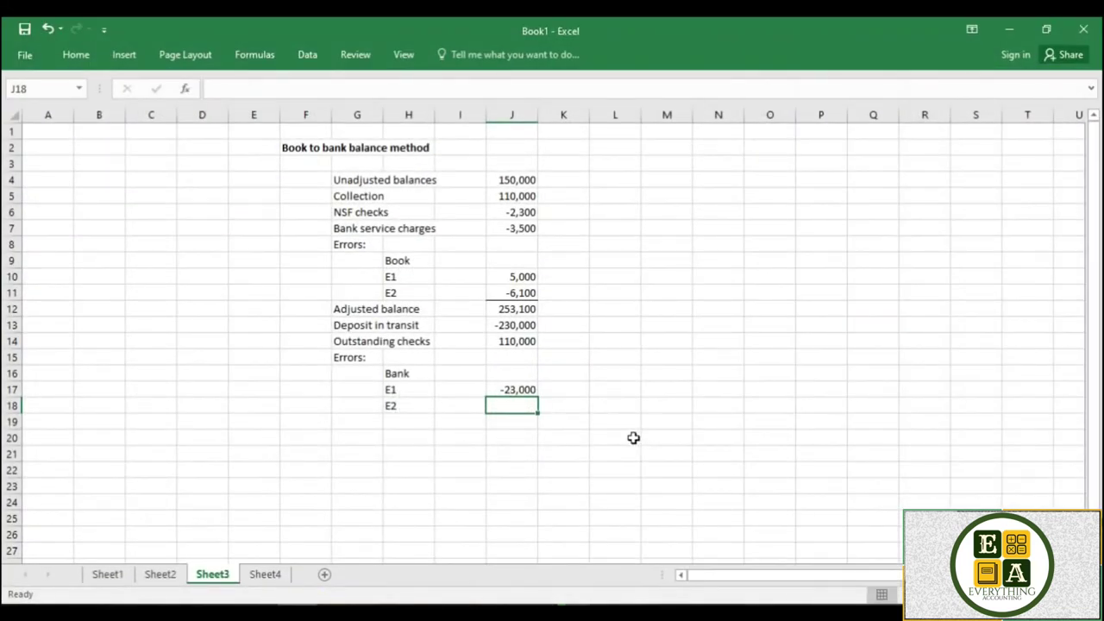
type("9,900")
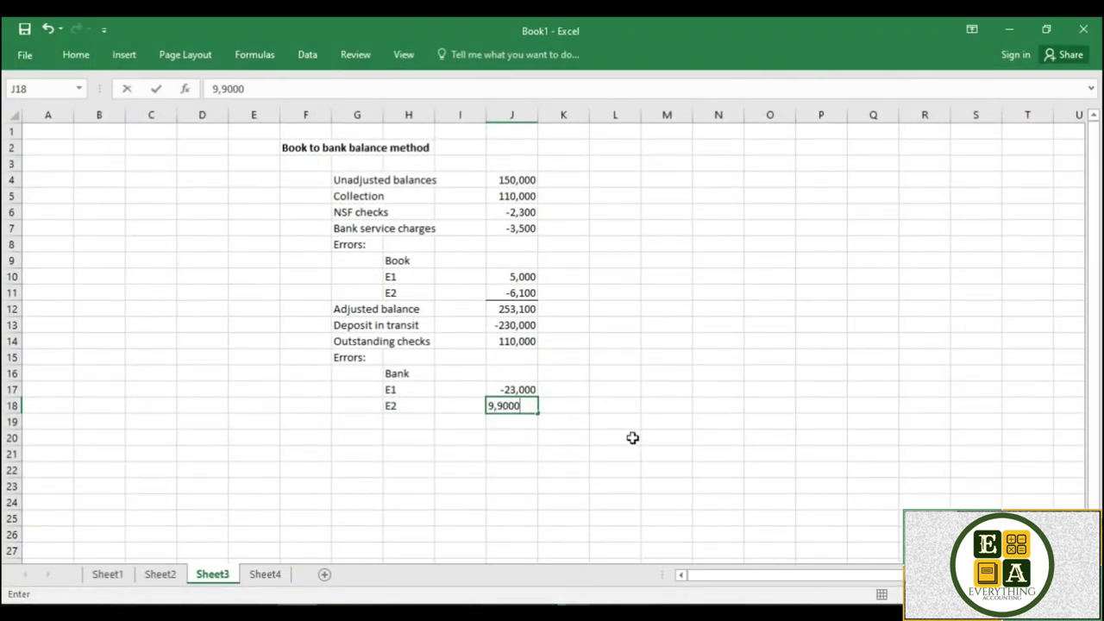
key("Return")
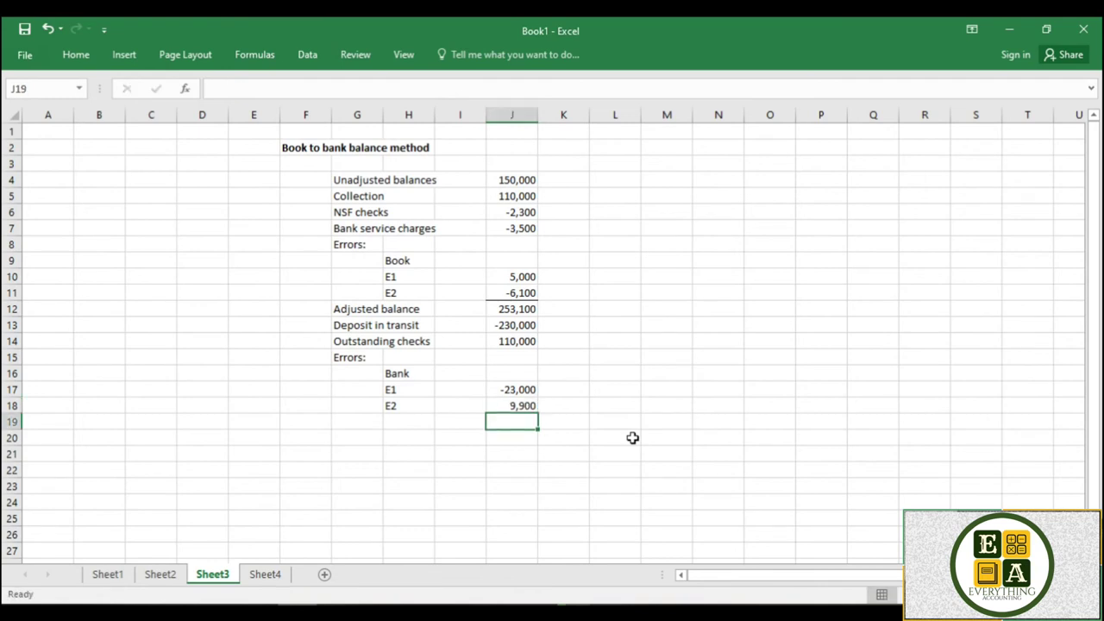
- Enter the label "Unadjusted bank balance" in G19 below the bank errors
left_click(371, 418)
type("Unadju")
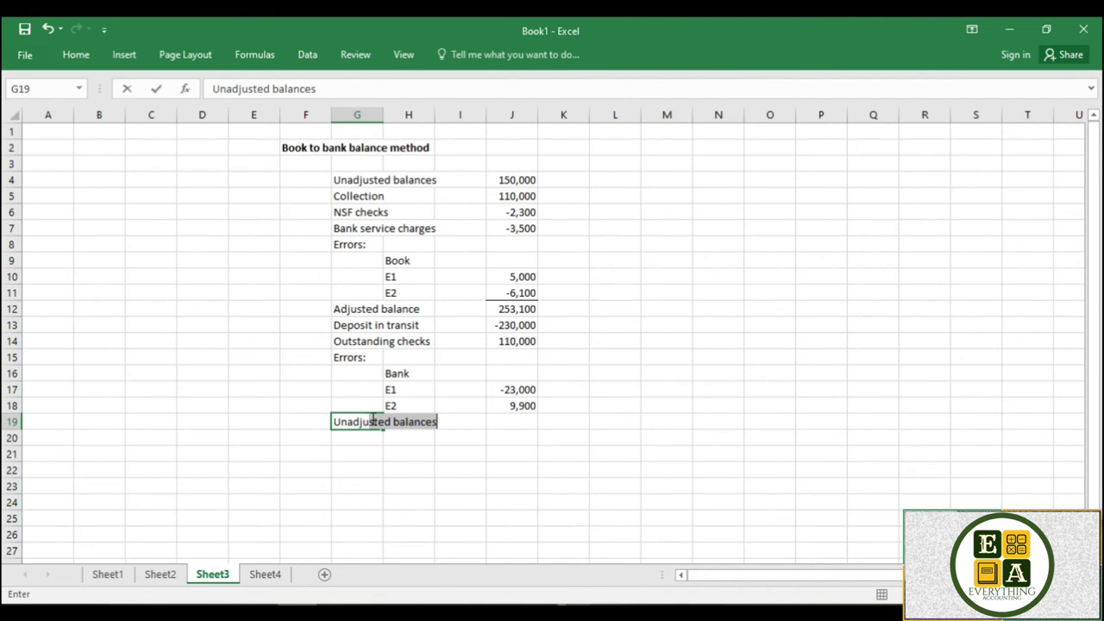
type("bank")
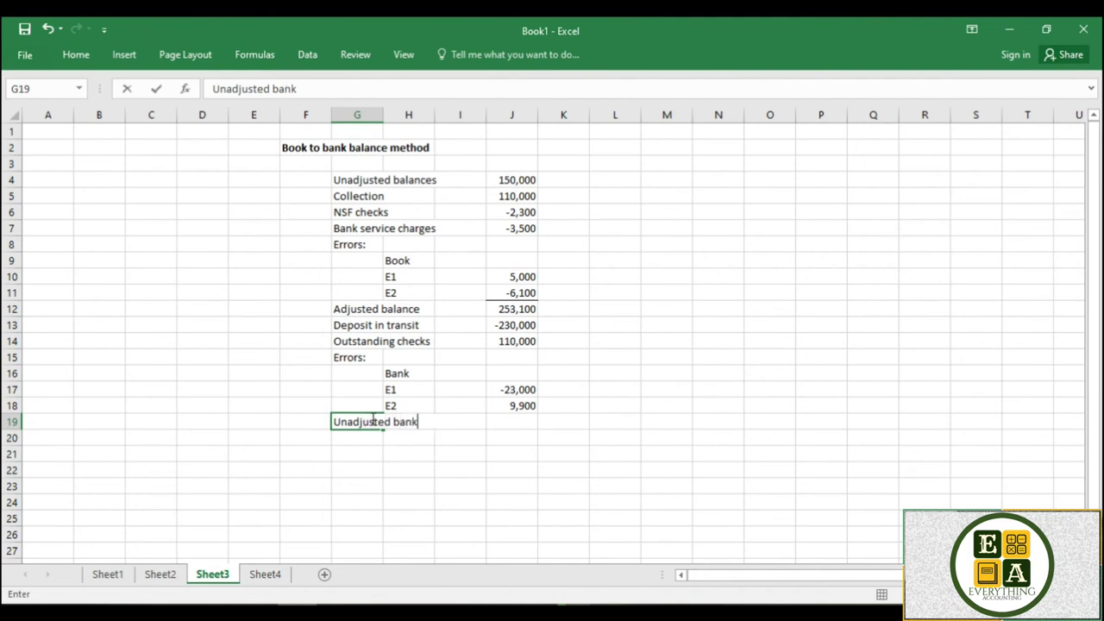
type(" balance")
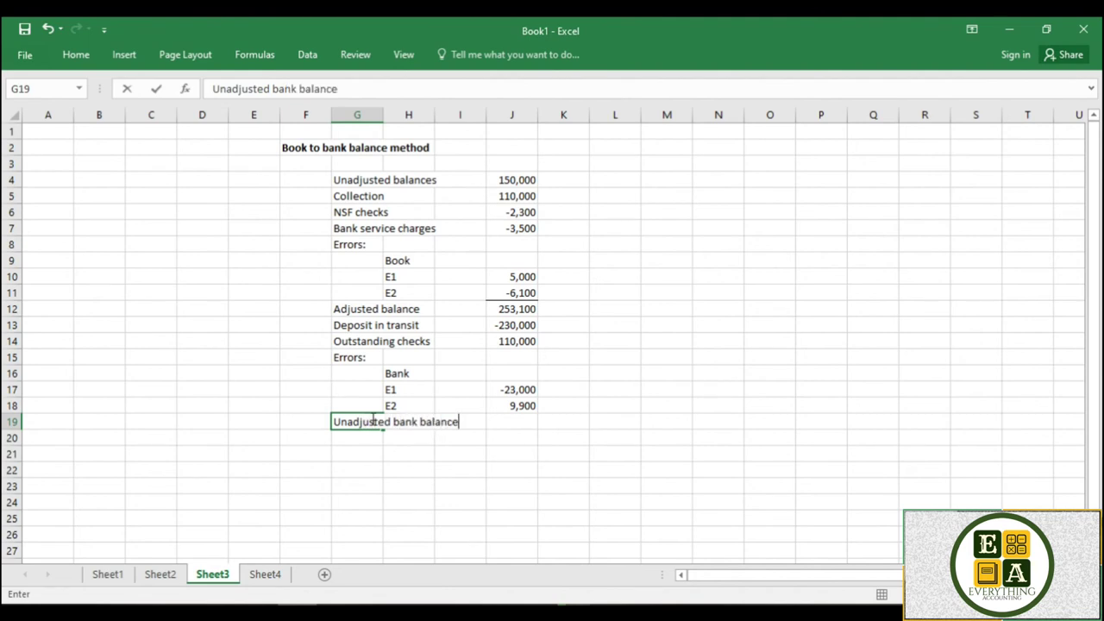
- Change the opening label in G4 to "Unadjusted book balances"
left_click(361, 179)
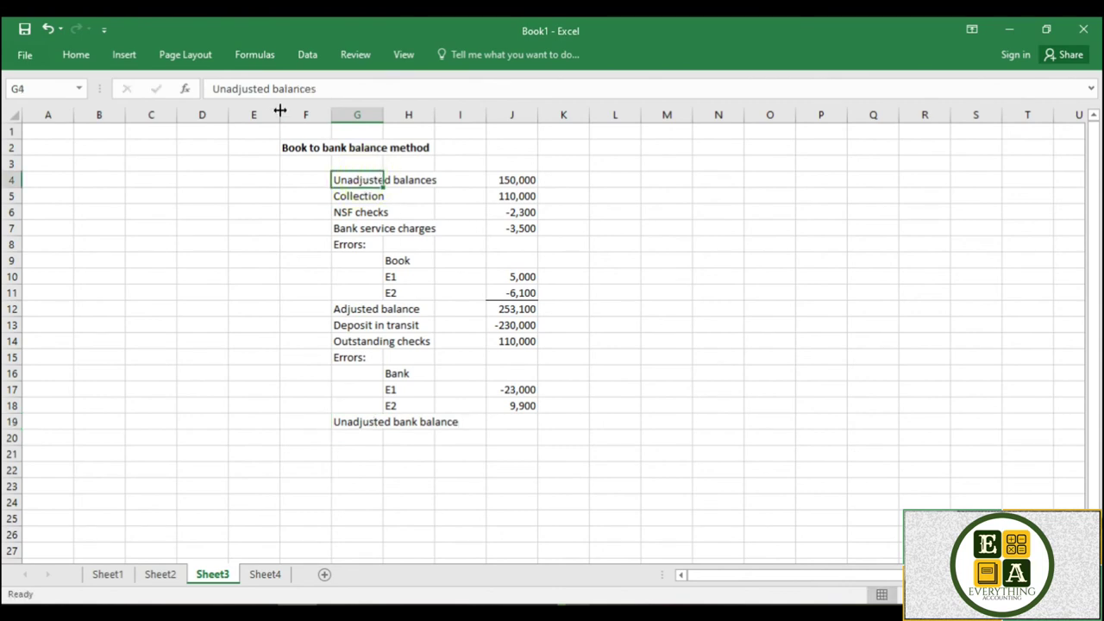
double_click(360, 180)
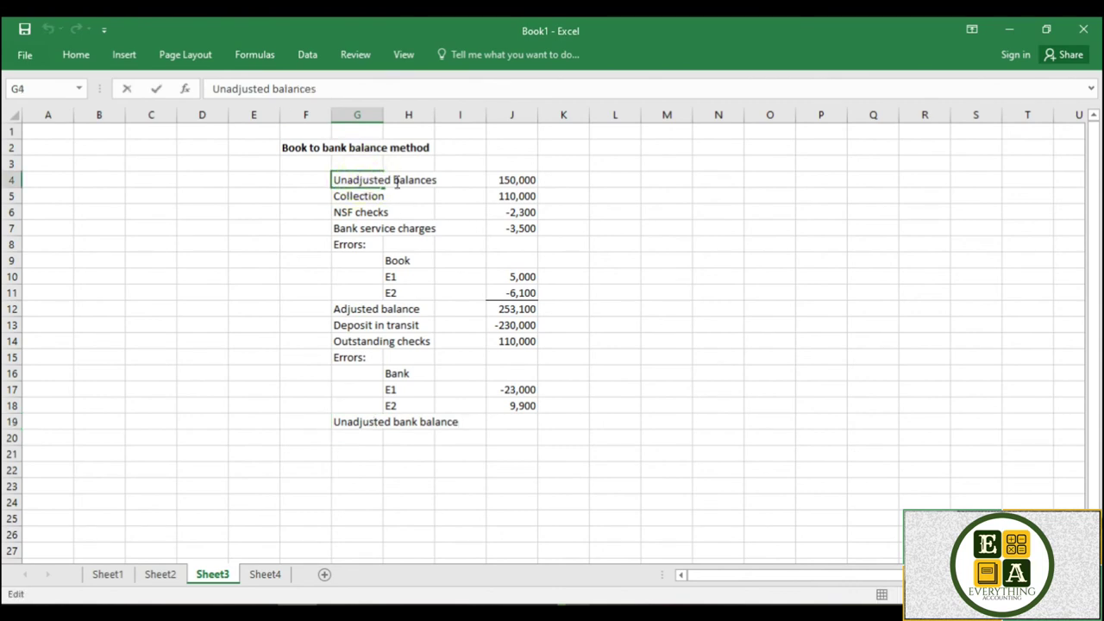
left_click(393, 179)
type("book")
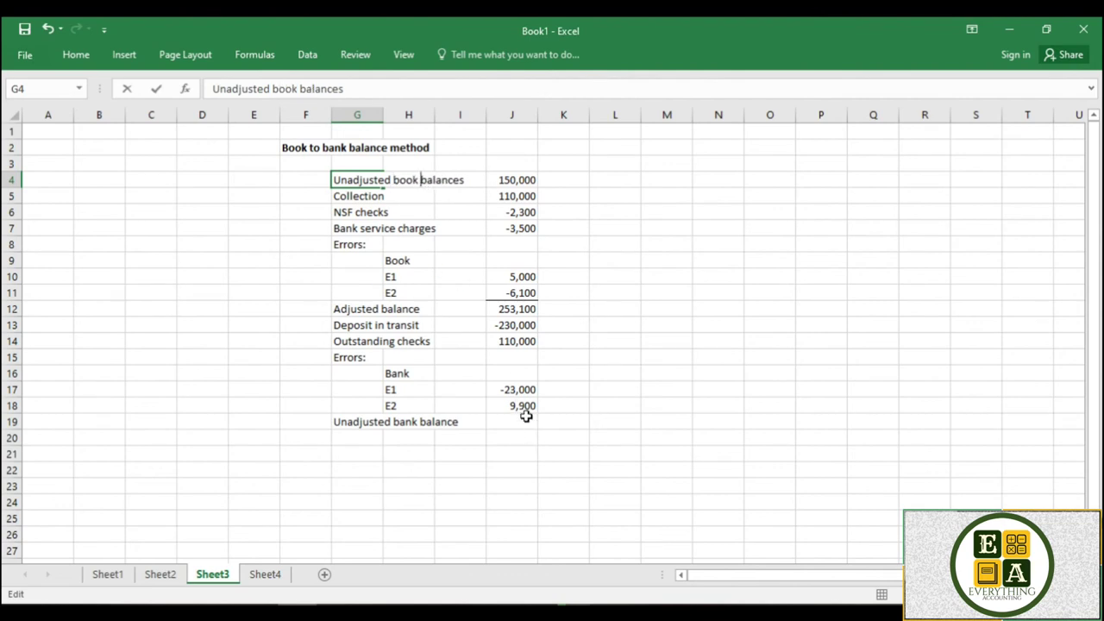
- Add a bottom border under the bank E2 amount in J18 and make the "Unadjusted bank balance" label bold
left_click(523, 407)
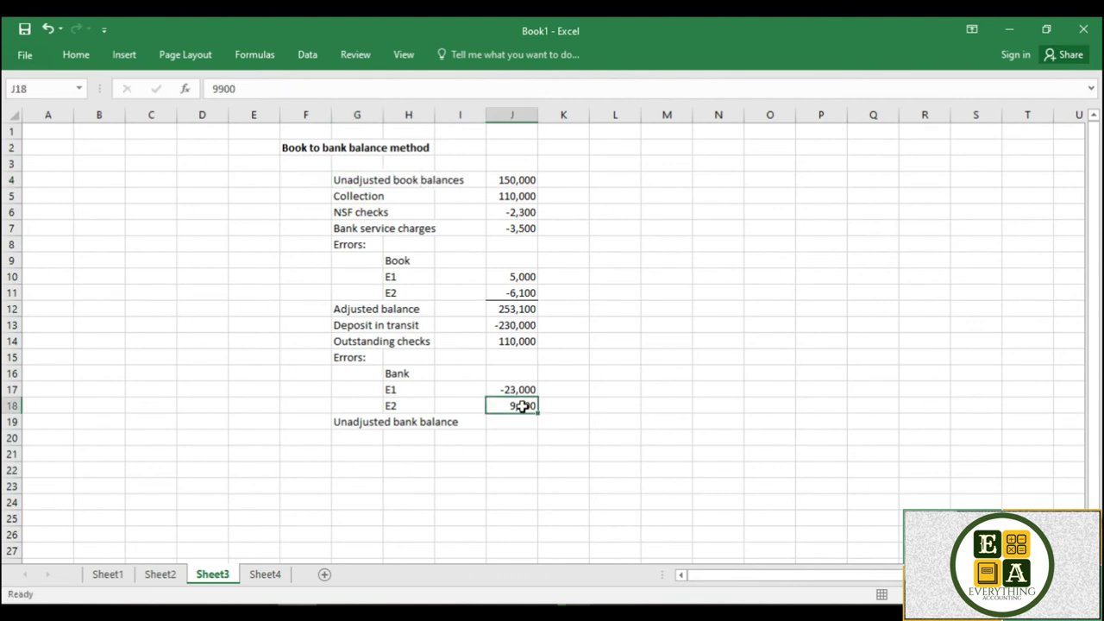
left_click(76, 54)
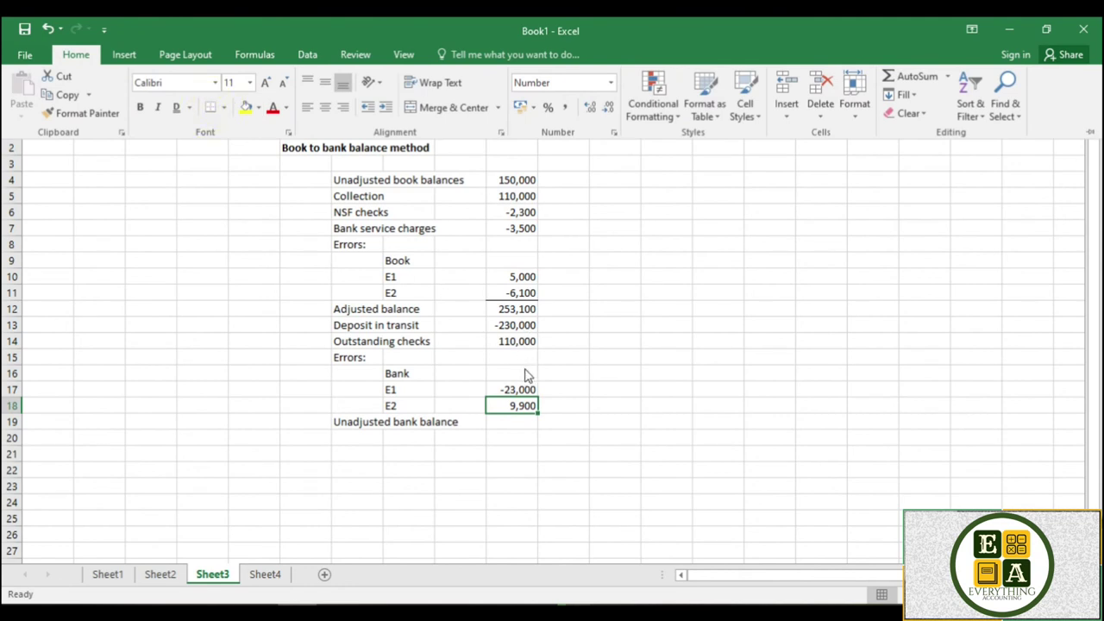
left_click(395, 427)
left_click(369, 421)
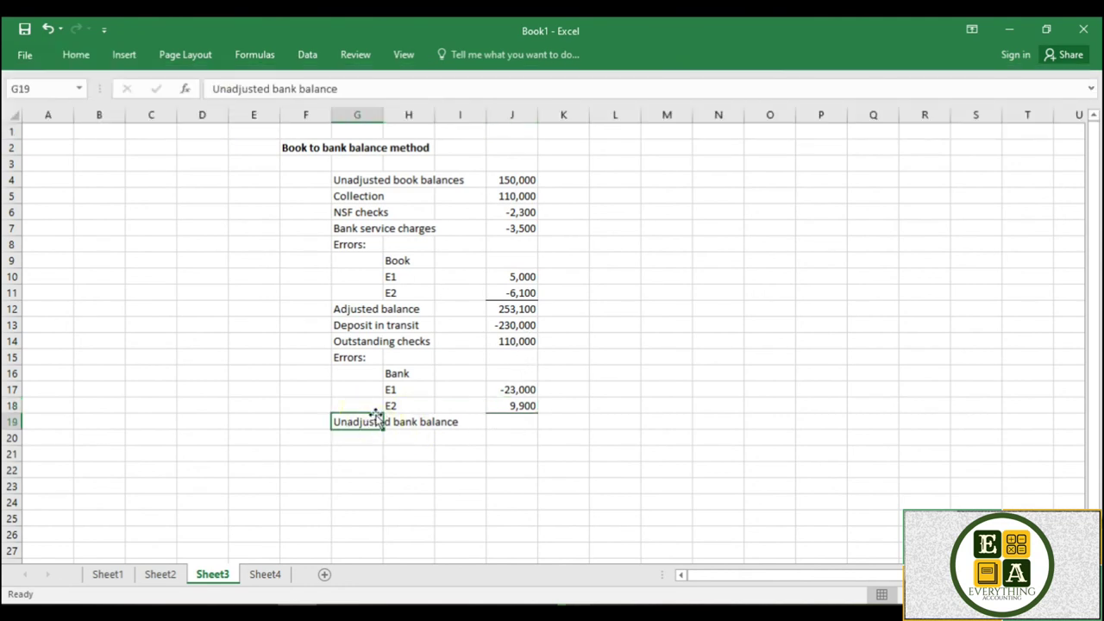
key("ctrl+b")
- Format J19 as bold with a double underline and total J12:J18 into it with AutoSum
left_click(501, 424)
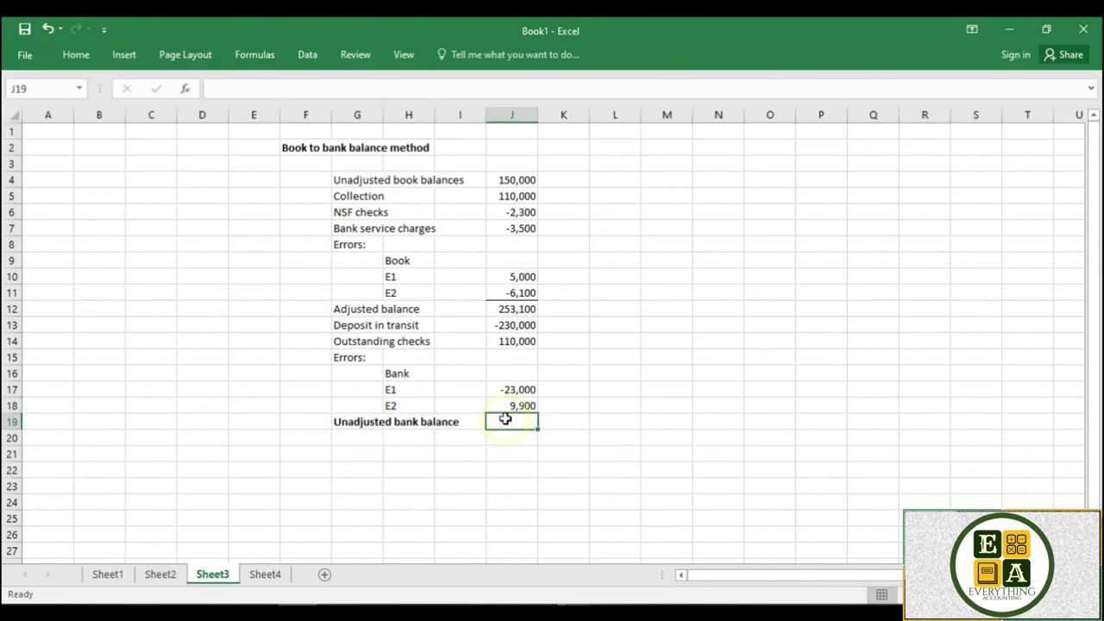
left_click(76, 55)
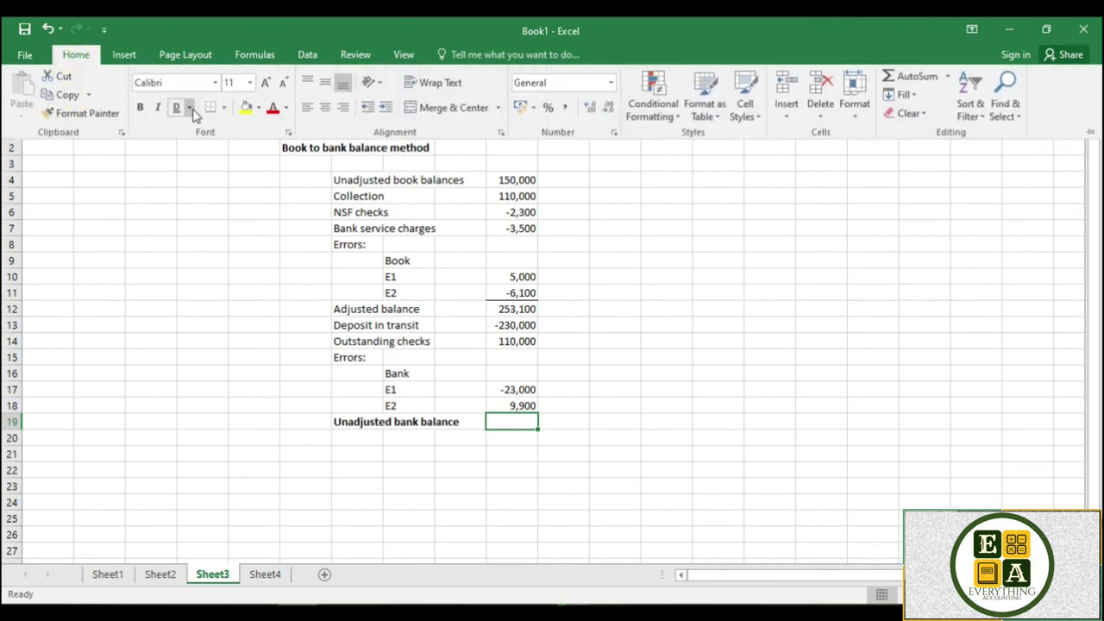
left_click(516, 308)
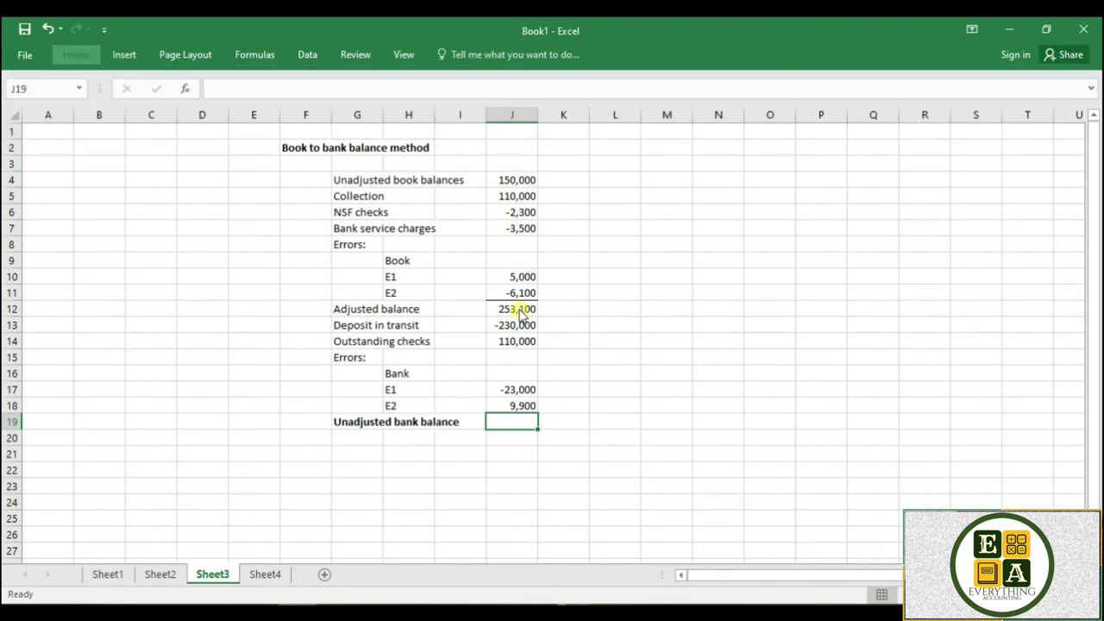
left_click_drag(516, 308, 534, 421)
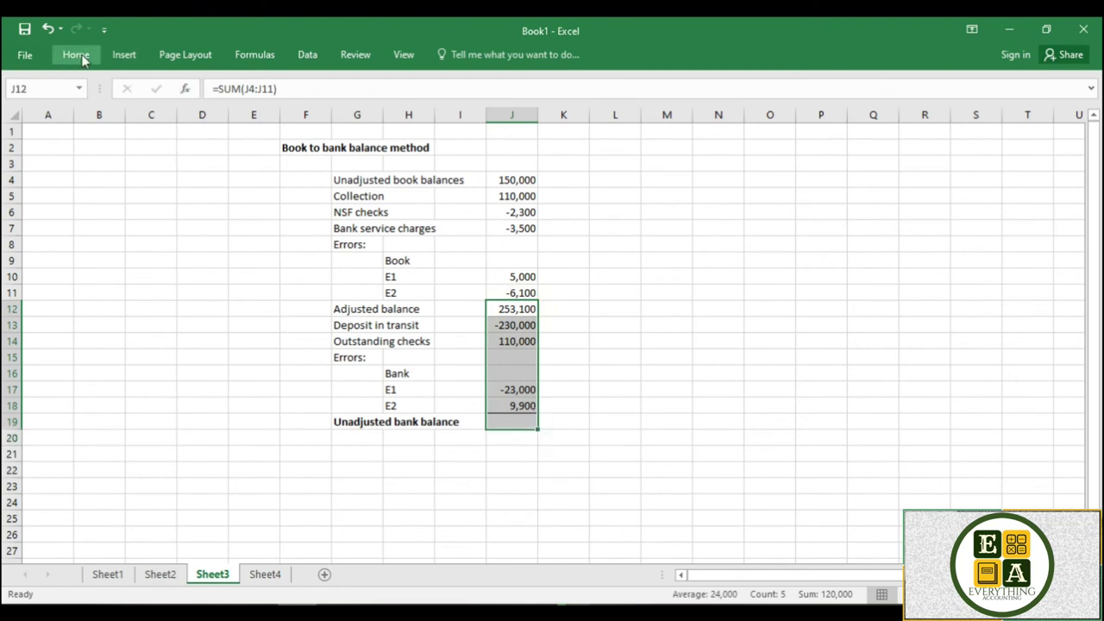
left_click(76, 54)
left_click(910, 69)
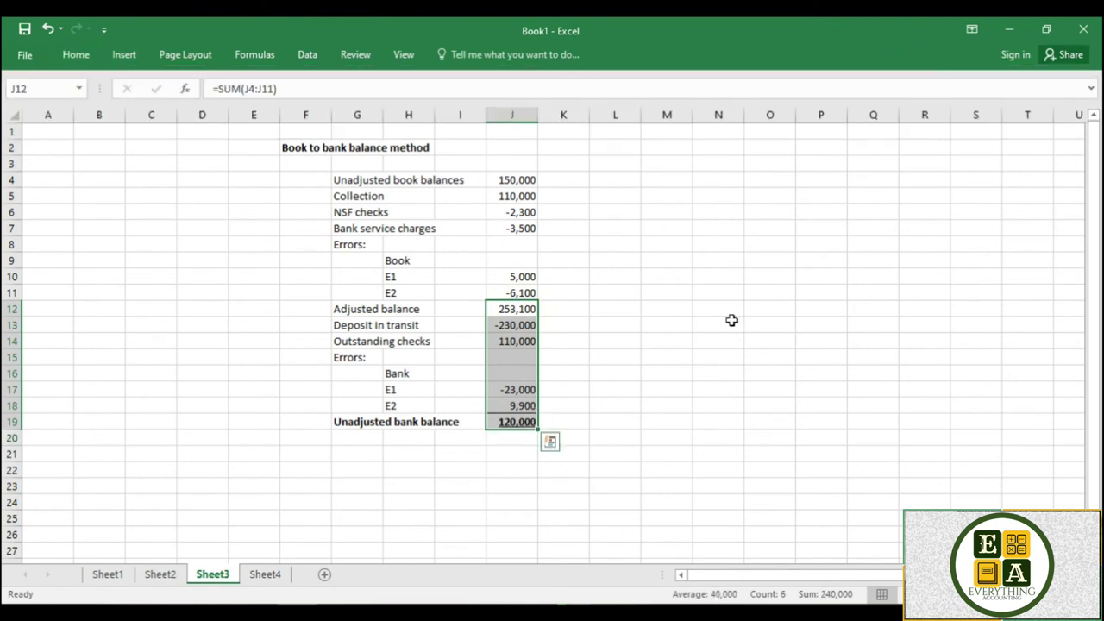
left_click_drag(569, 389, 594, 461)
left_click(592, 459)
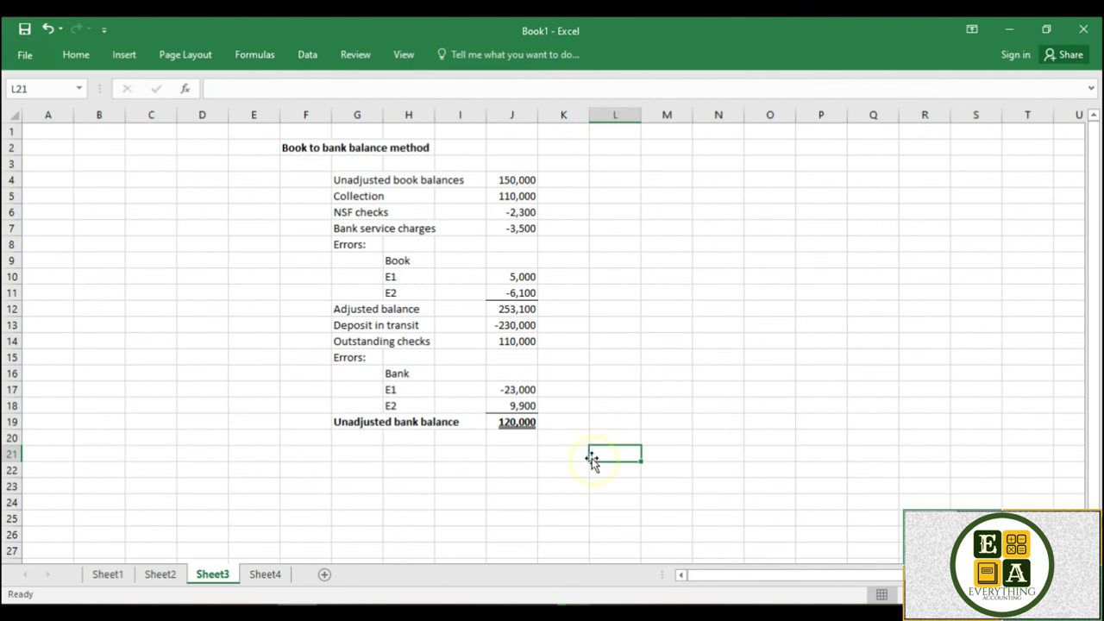
- Compare the unadjusted bank balance in J19 with the unadjusted bank amount in L4 on Sheet2
left_click(516, 422)
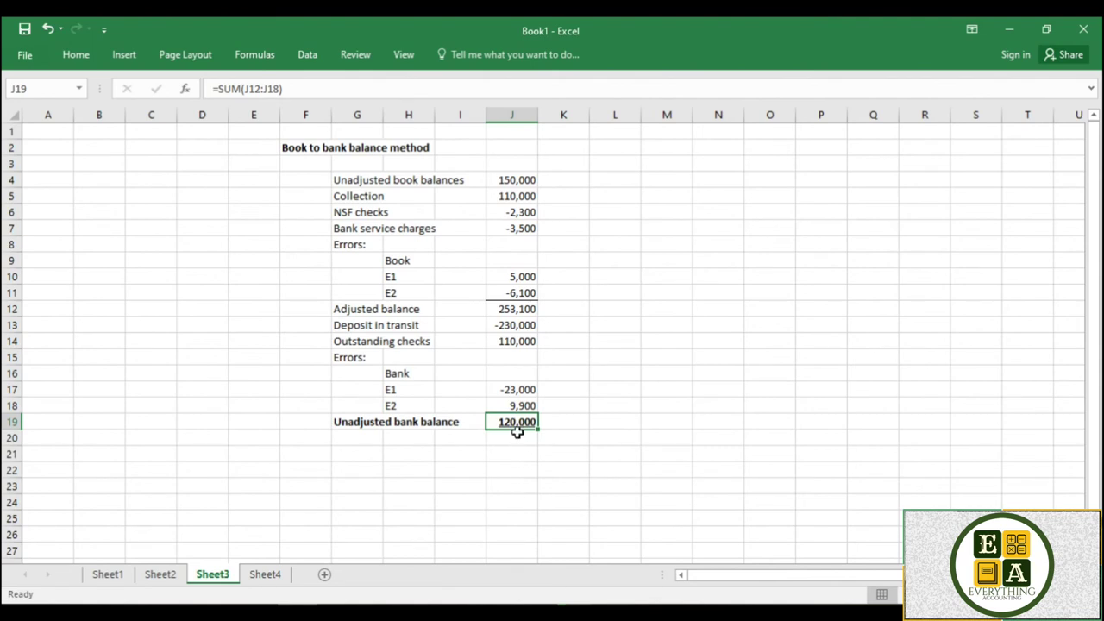
left_click(161, 574)
left_click(616, 179)
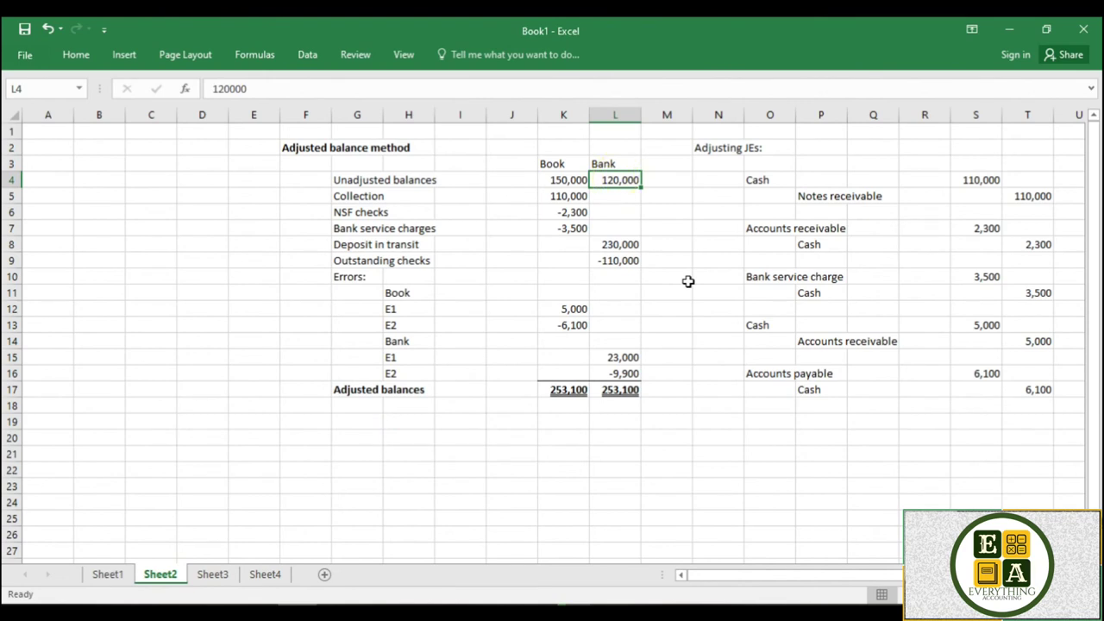
- Return to Sheet3 and highlight the Adjusted balance row G12:J12 with a yellow fill
left_click(211, 578)
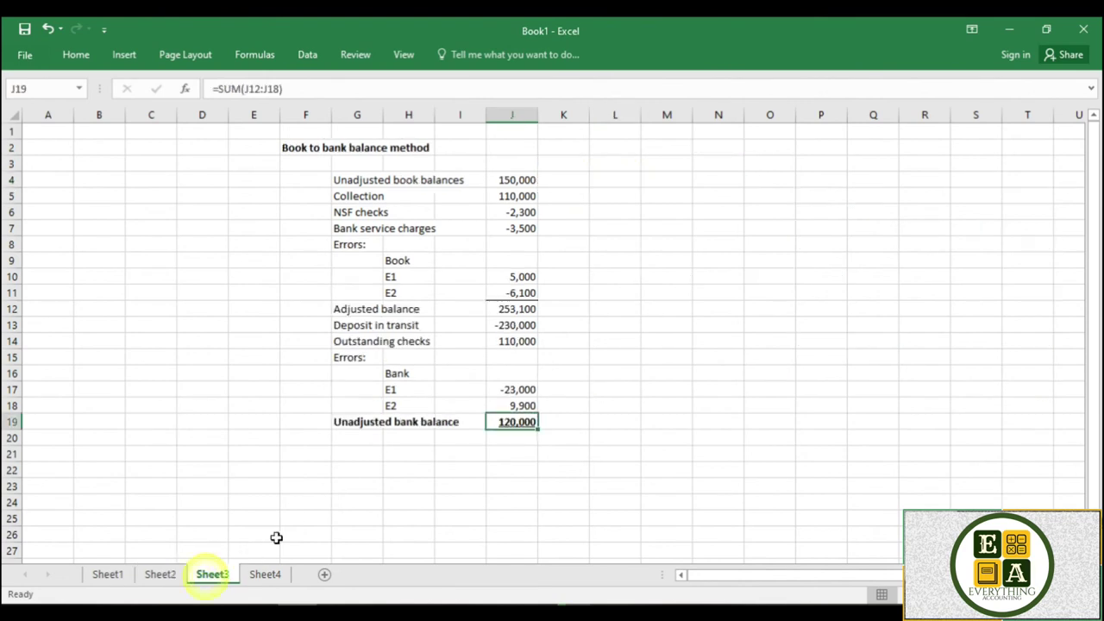
left_click(575, 443)
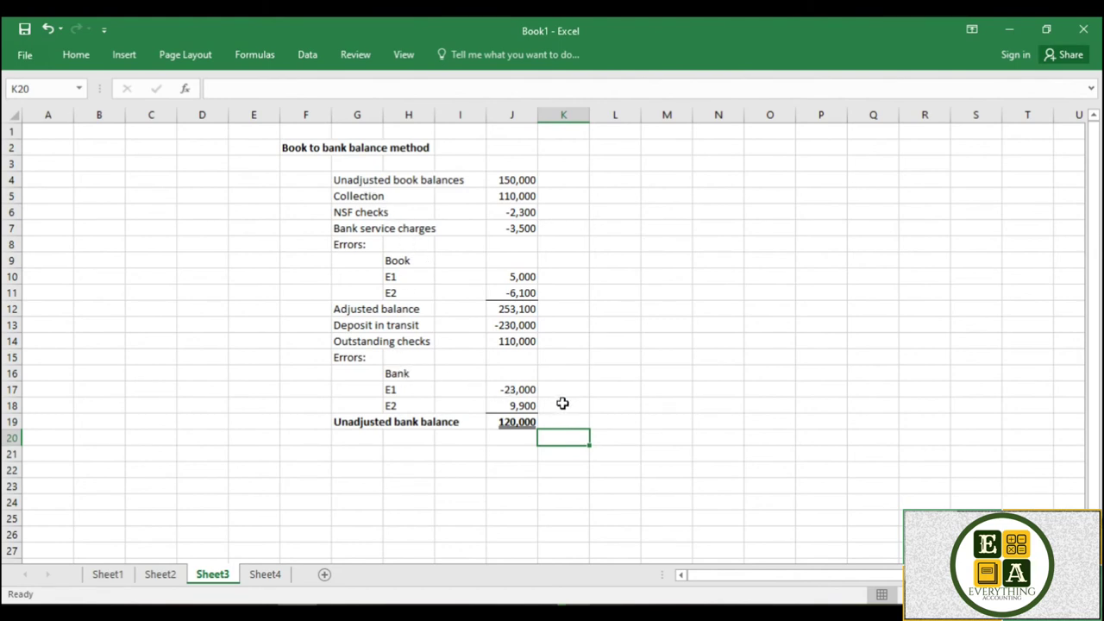
left_click_drag(348, 308, 505, 309)
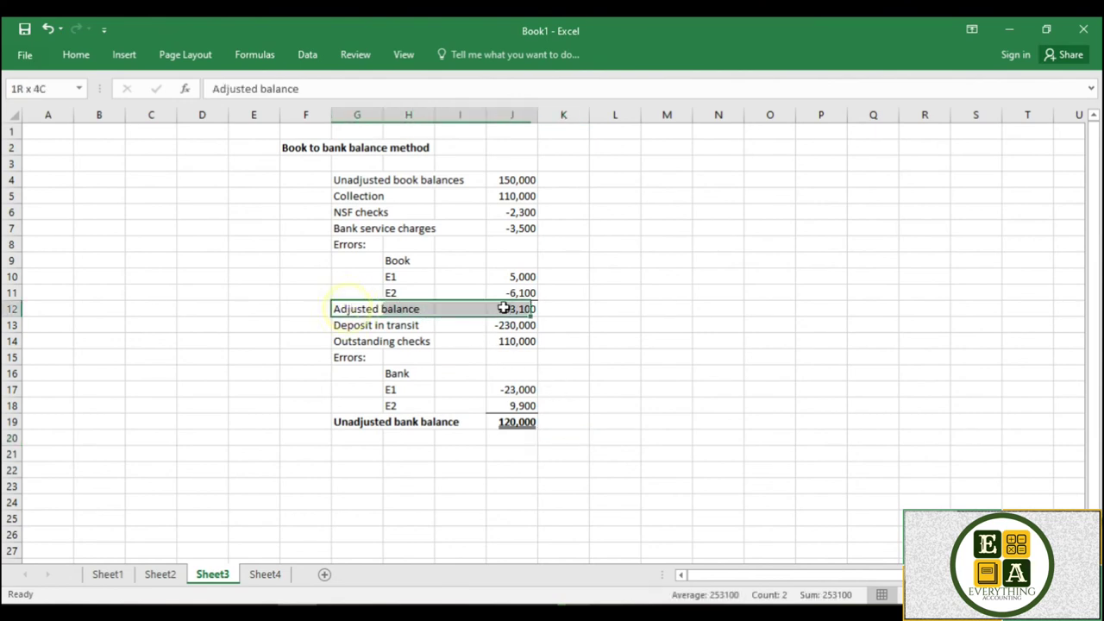
left_click(75, 54)
left_click(246, 109)
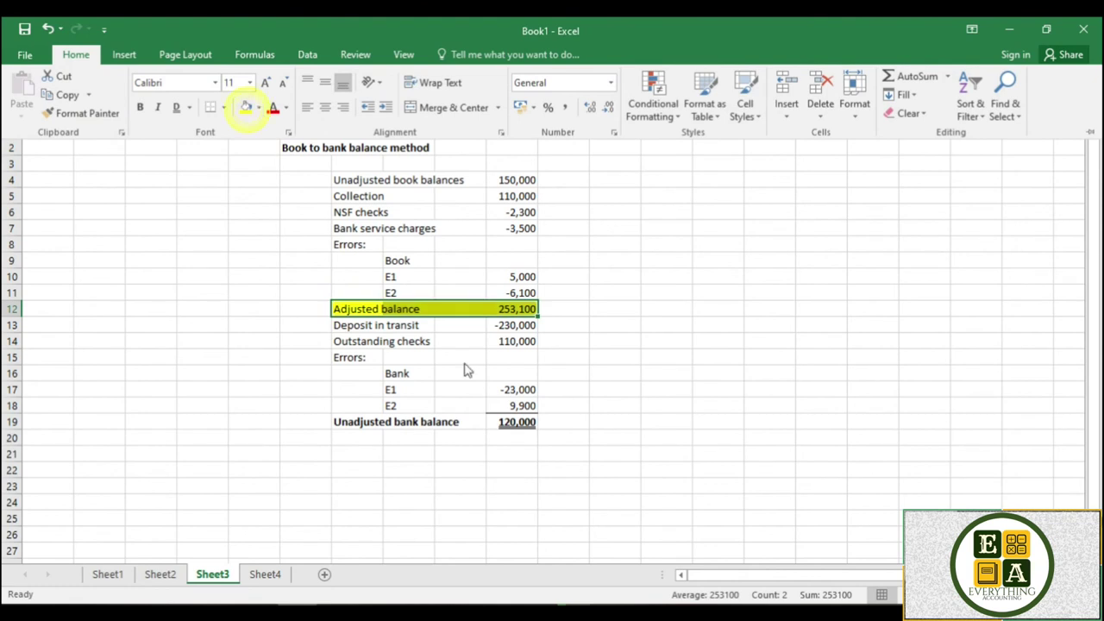
left_click(504, 472)
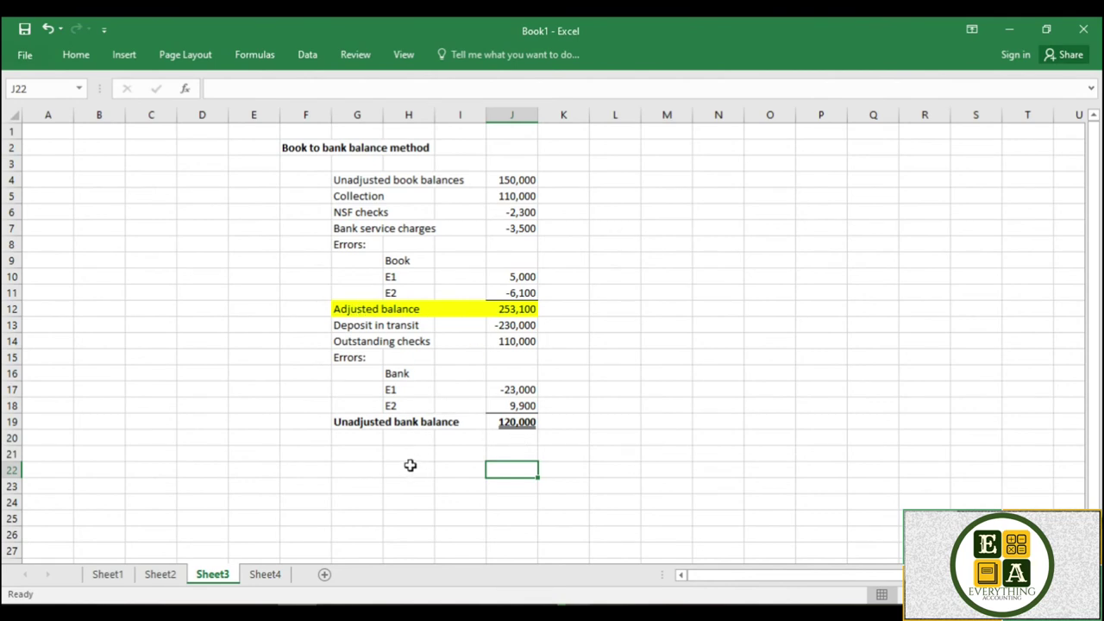
- Copy the book-side section G4:J11 to the area starting at M4
left_click_drag(341, 177, 513, 292)
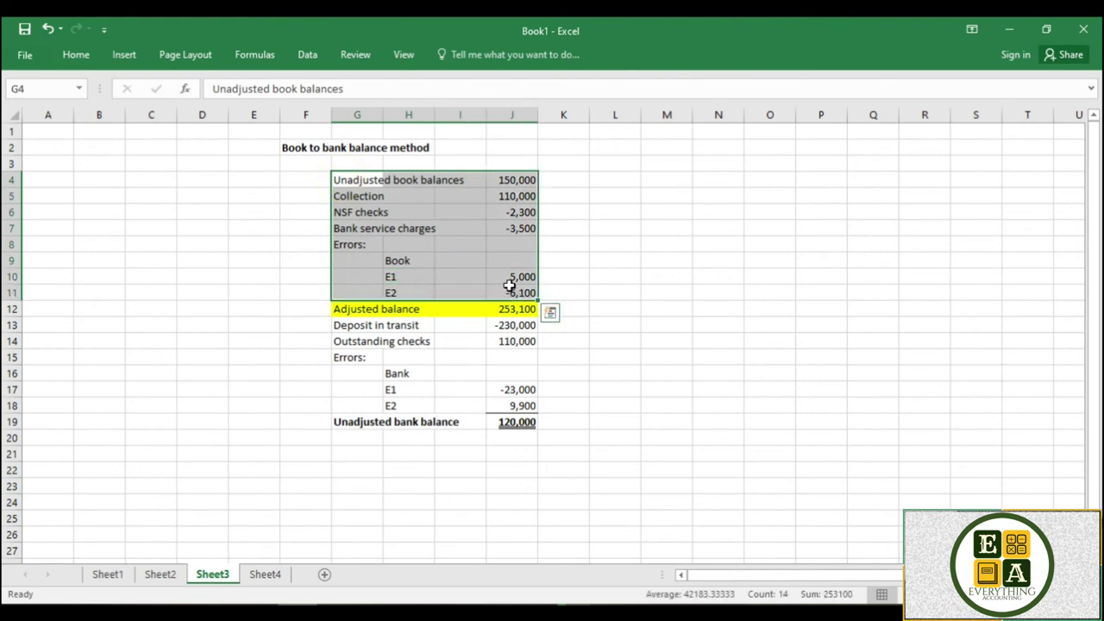
key("ctrl+c")
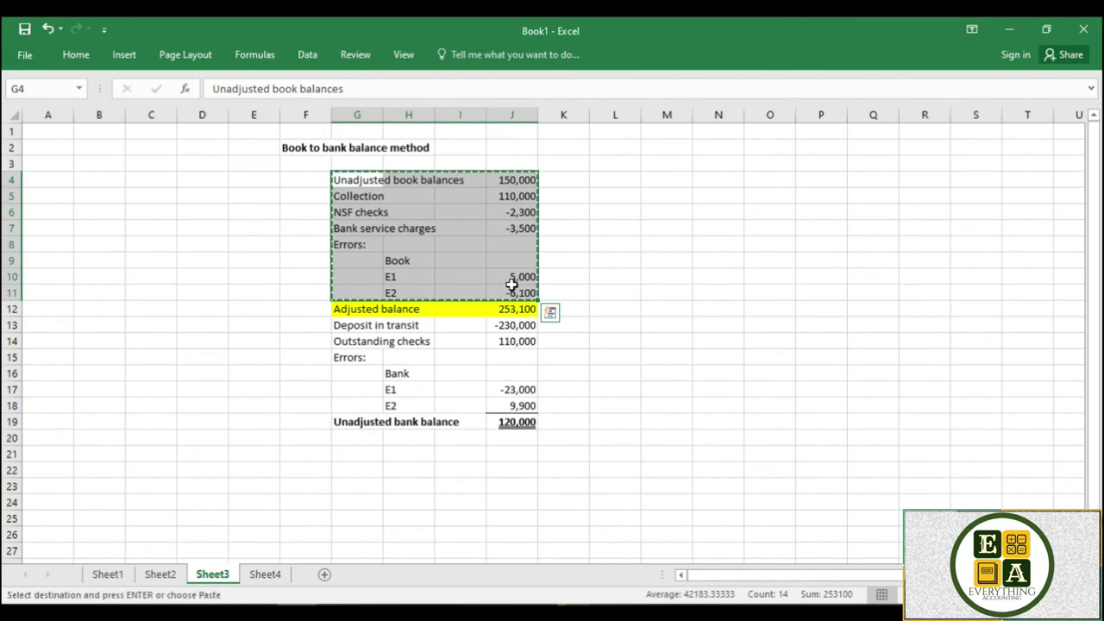
left_click(658, 182)
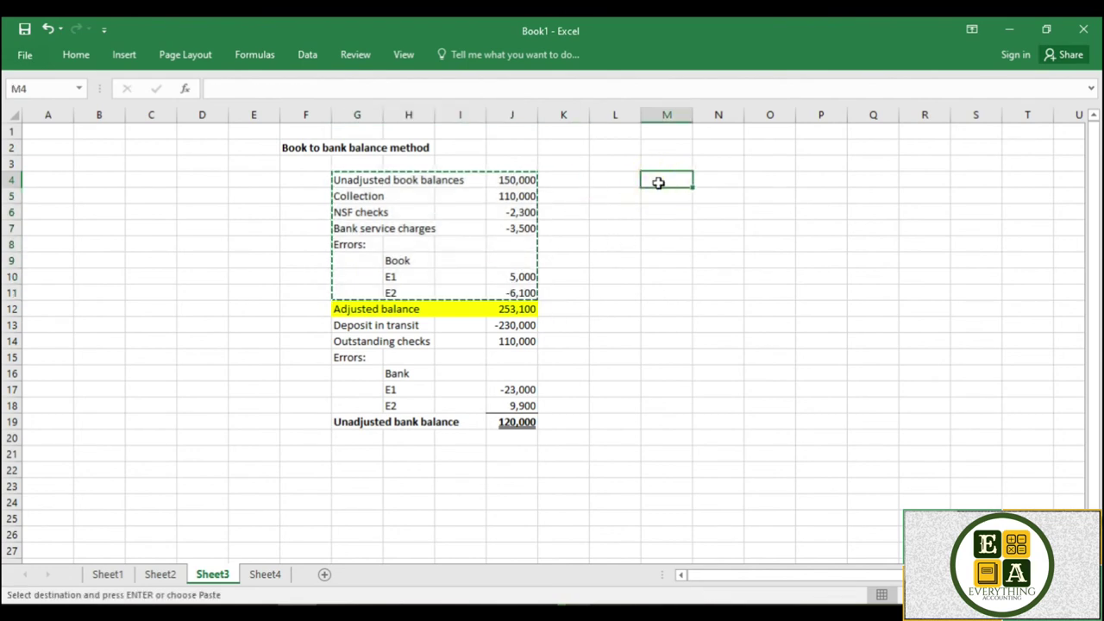
key("ctrl+v")
left_click(769, 308)
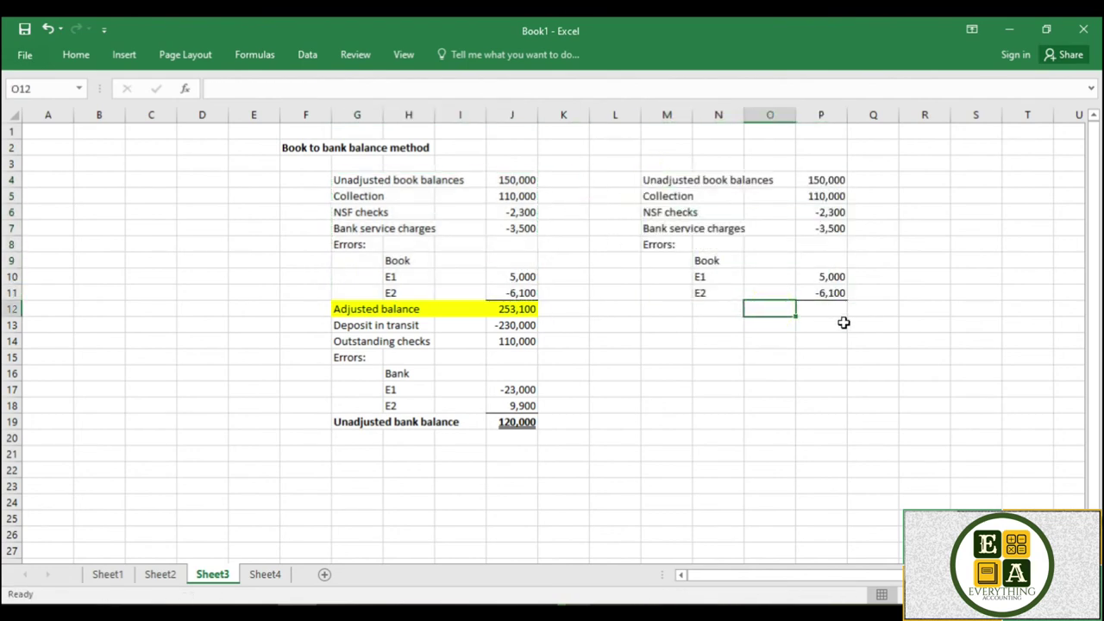
- Remove the bottom border from P11 in the copied section, keeping -6,100 as the E2 amount
left_click(826, 294)
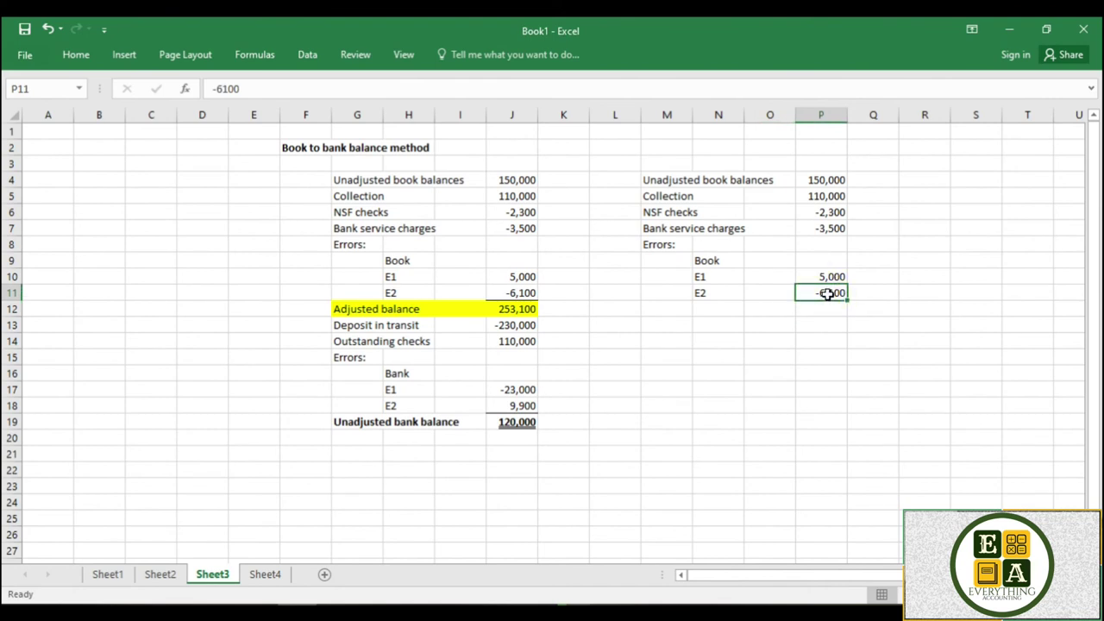
left_click(866, 299)
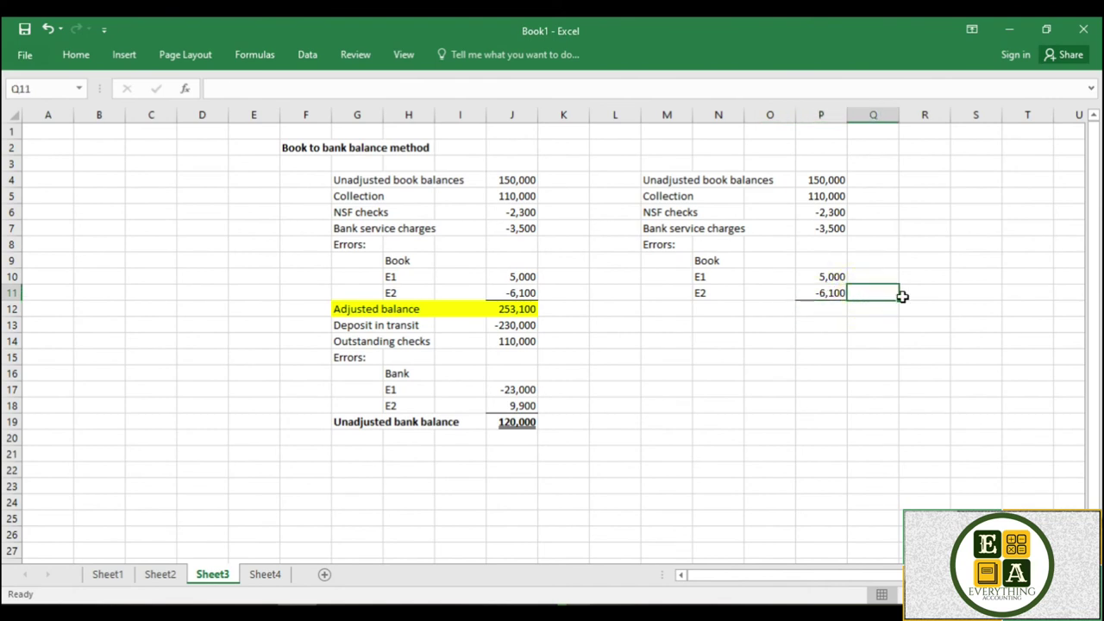
left_click_drag(901, 298, 837, 303)
type("-,61")
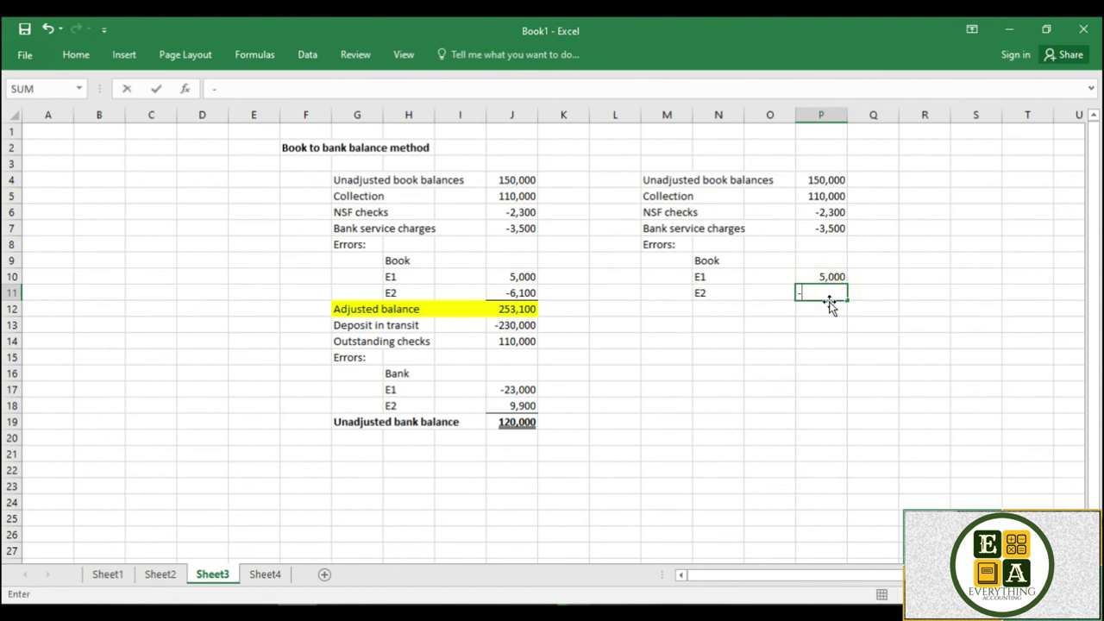
key("BackSpace")
key("BackSpace")
key("BackSpace")
left_click(796, 374)
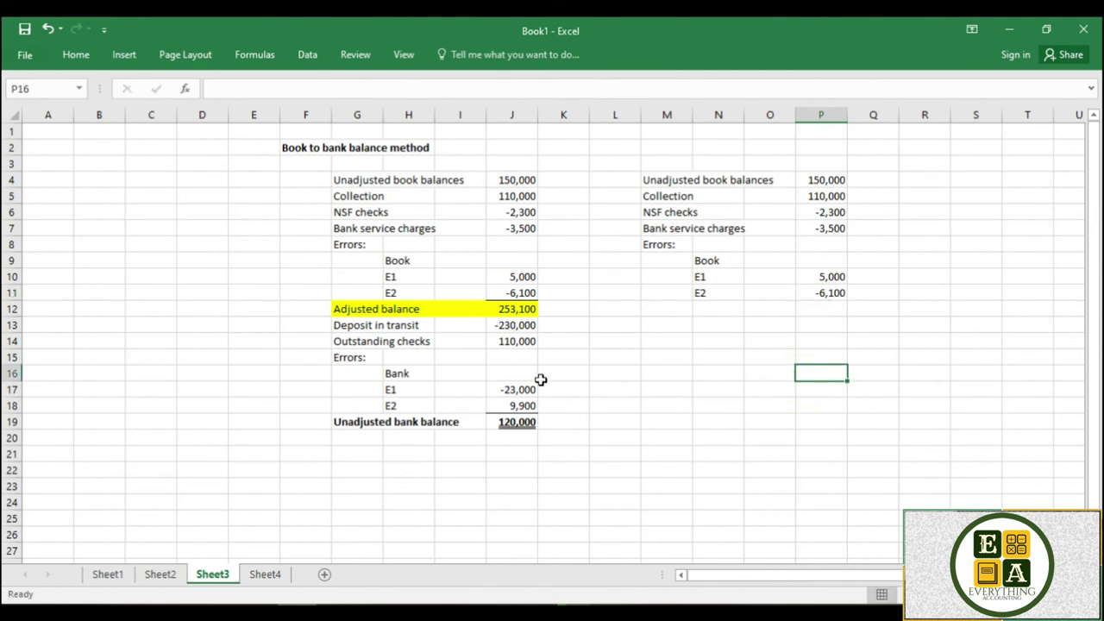
- Copy the bank-side section G13:J18 to M12, directly below the copied book errors
left_click_drag(345, 324, 520, 401)
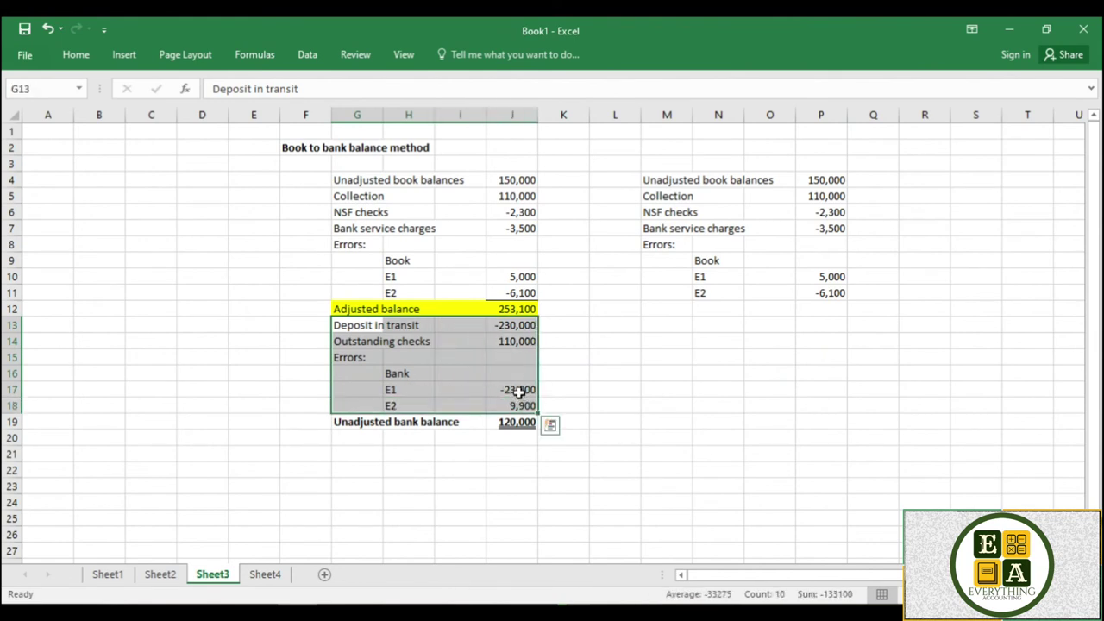
key("ctrl+c")
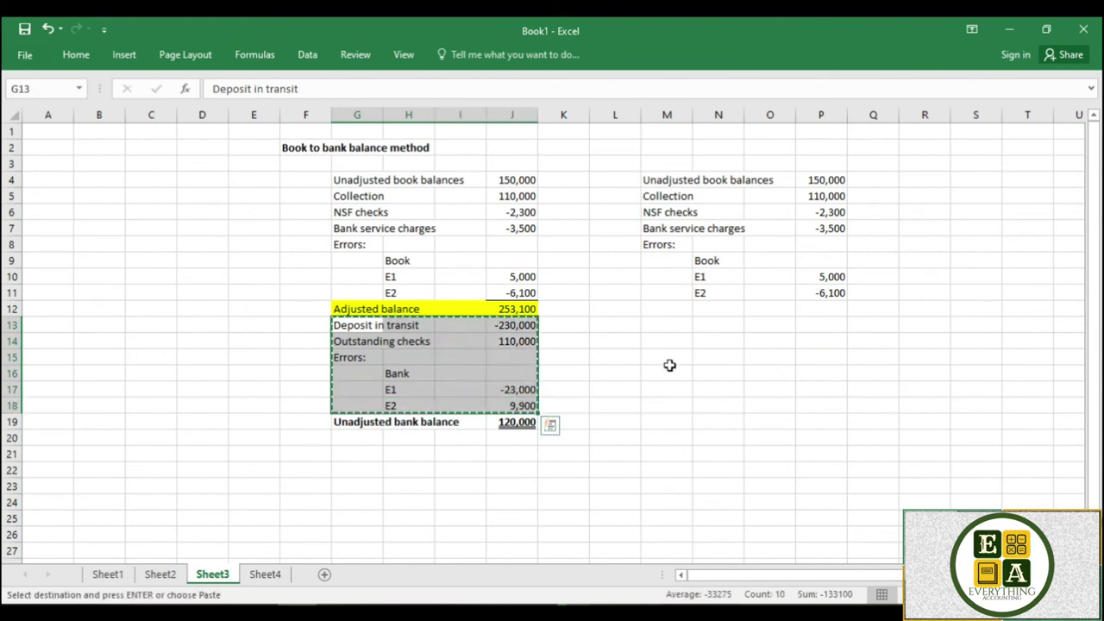
left_click(671, 310)
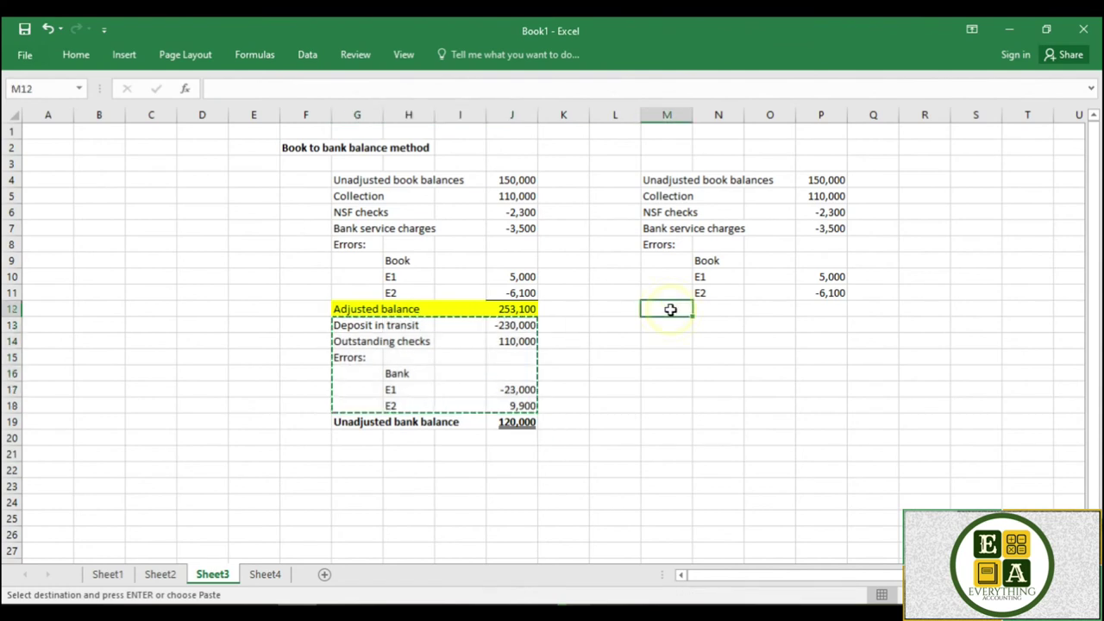
key("Return")
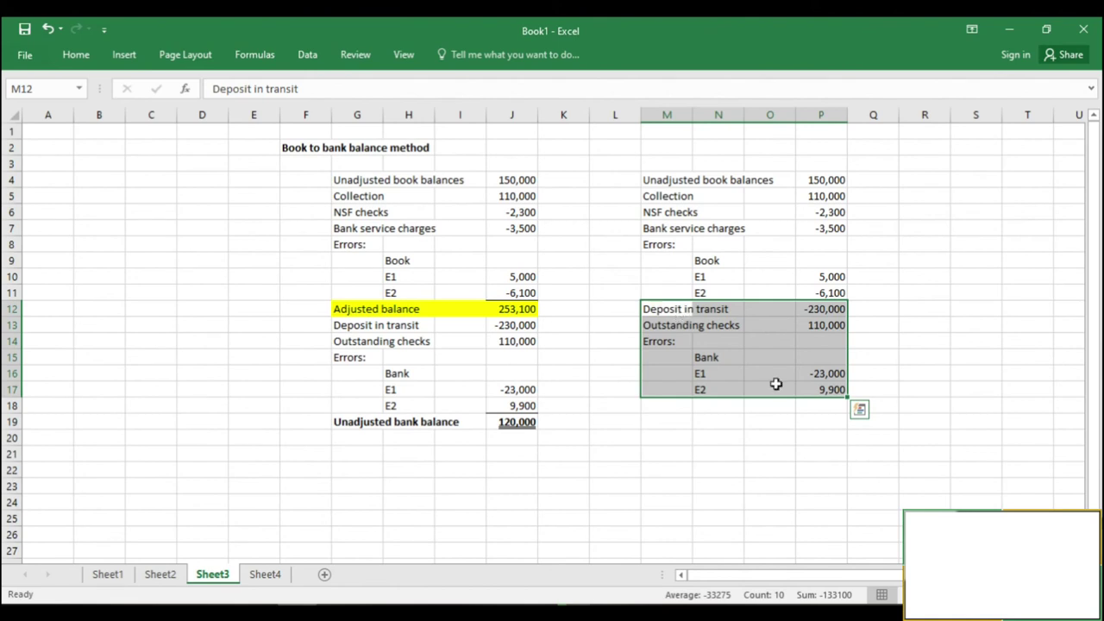
left_click(829, 389)
key("Down")
key("Down")
key("Down")
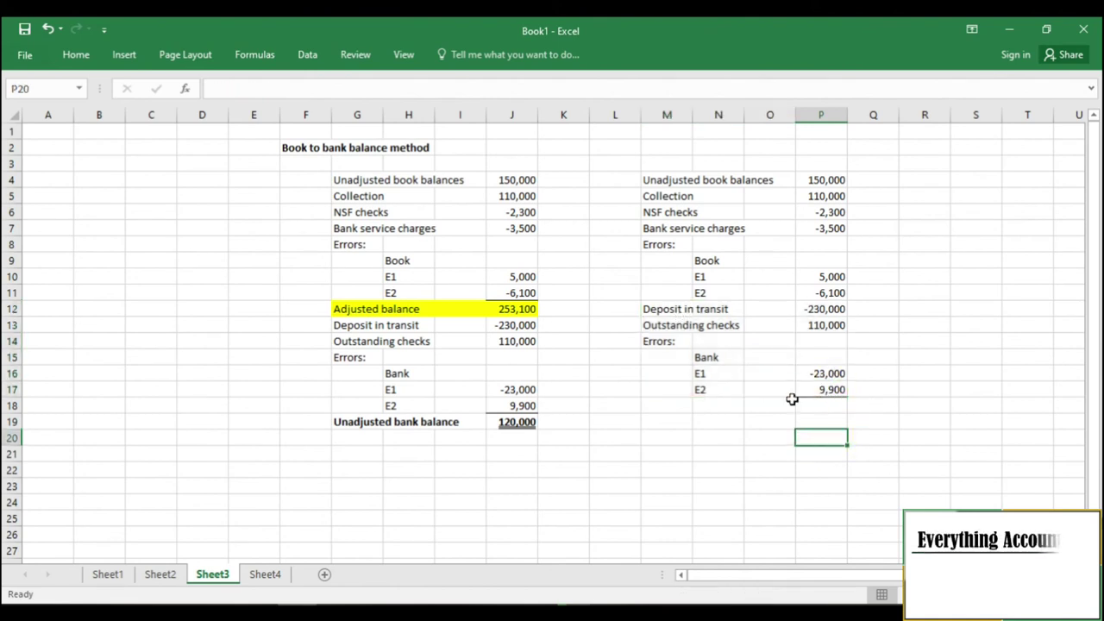
- Copy the bold "Unadjusted bank balance" label from G19 to M18
left_click(663, 402)
left_click(351, 421)
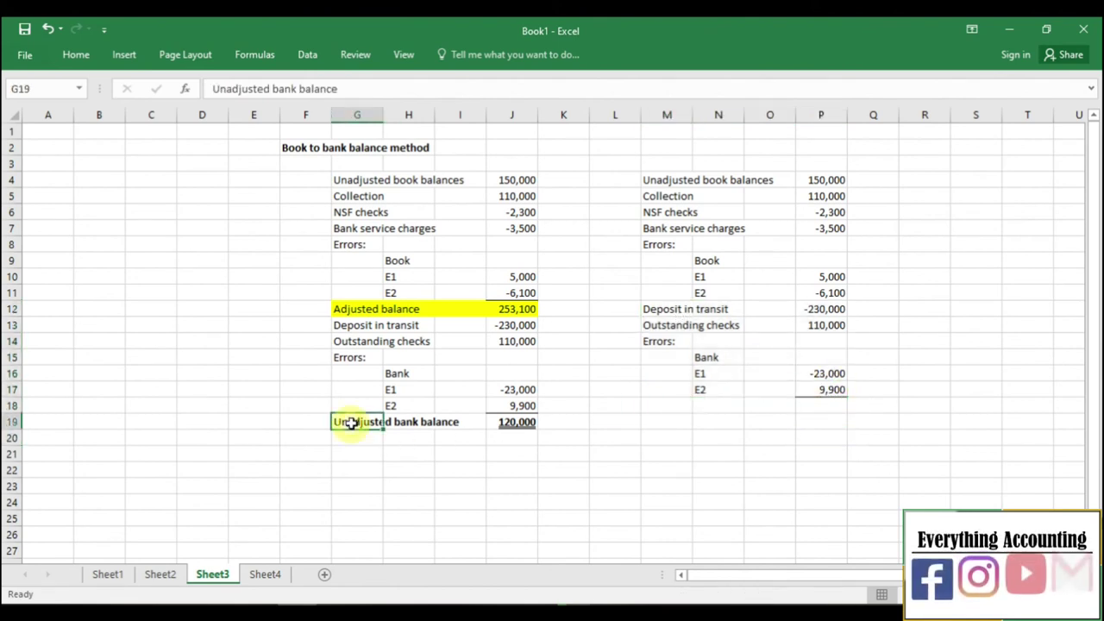
key("ctrl+c")
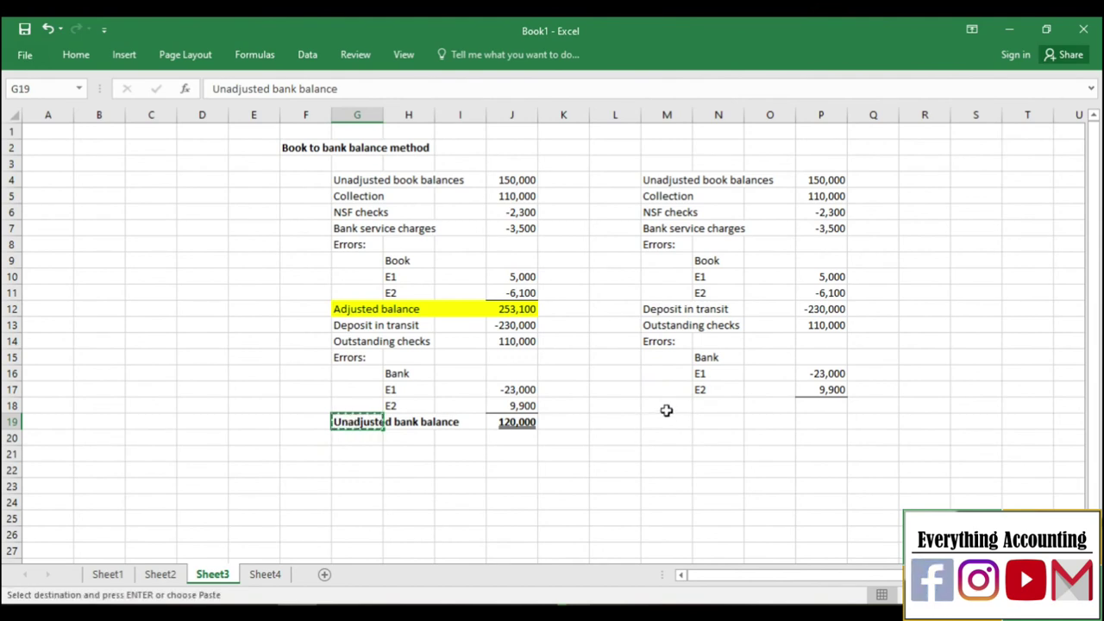
left_click(661, 406)
key("Return")
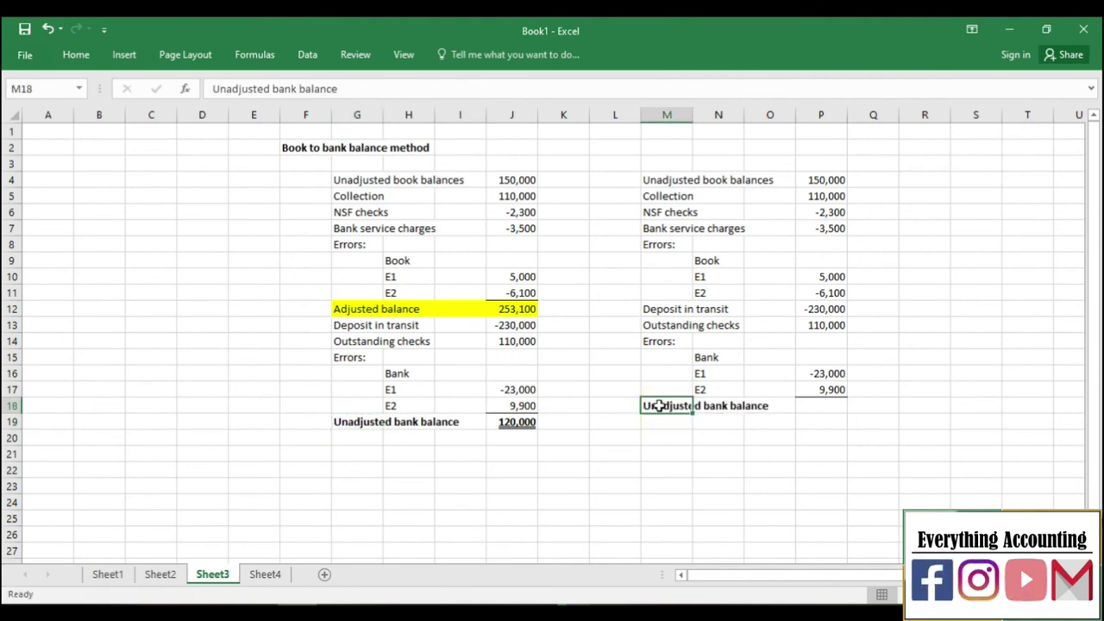
- Total P4:P17 into P18 with AutoSum
left_click_drag(820, 181, 833, 406)
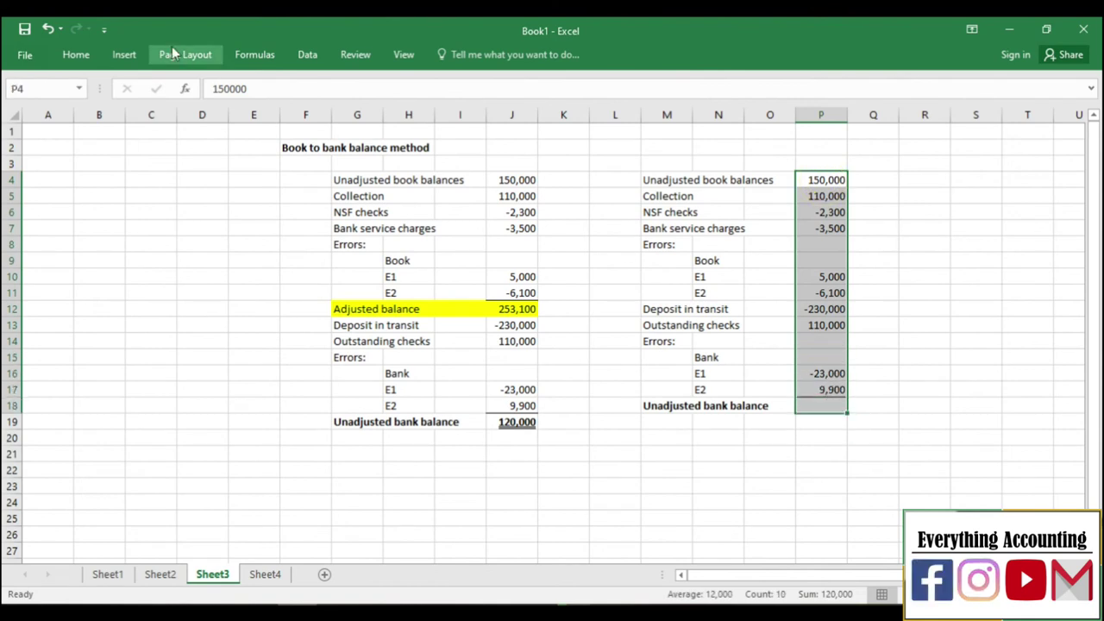
left_click(63, 54)
left_click(906, 76)
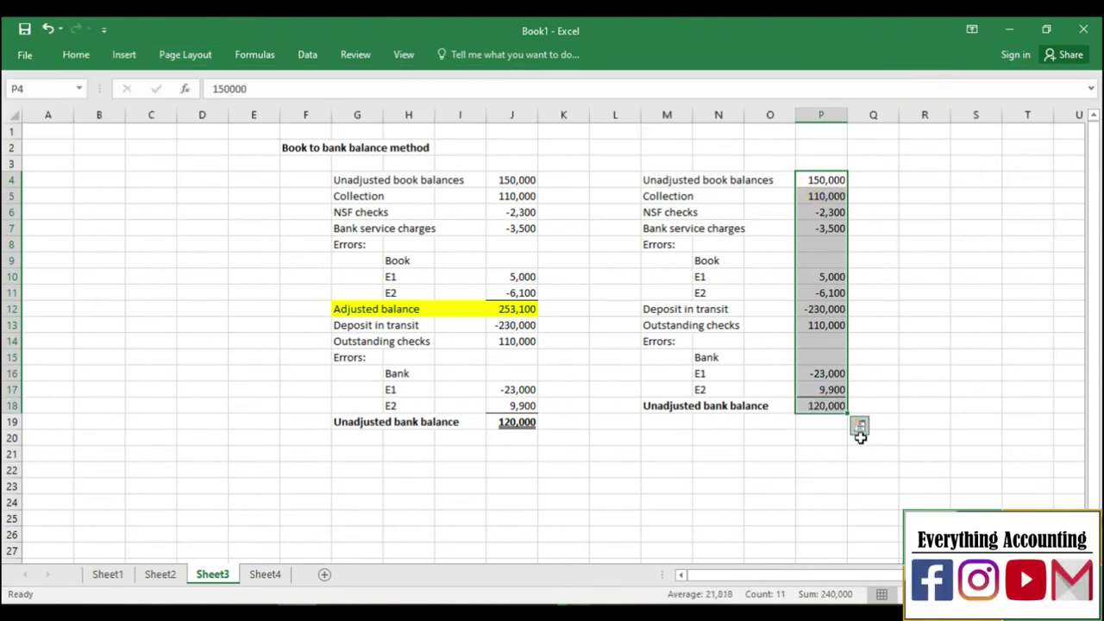
left_click(819, 447)
- Format the unadjusted bank balance total in P18 as bold with a double underline
left_click(821, 407)
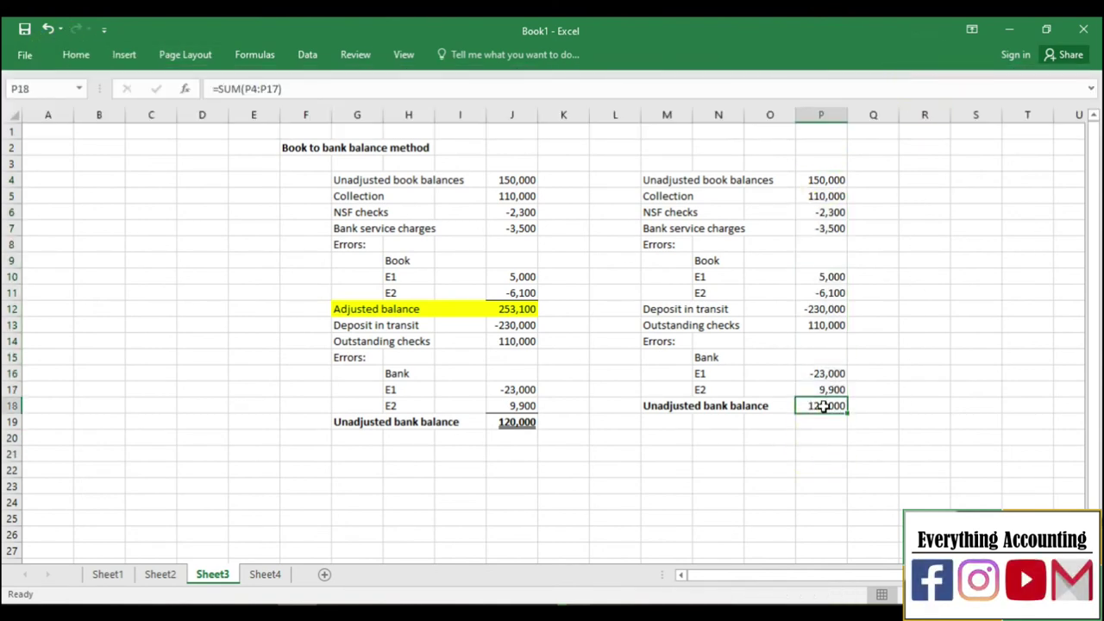
left_click(75, 54)
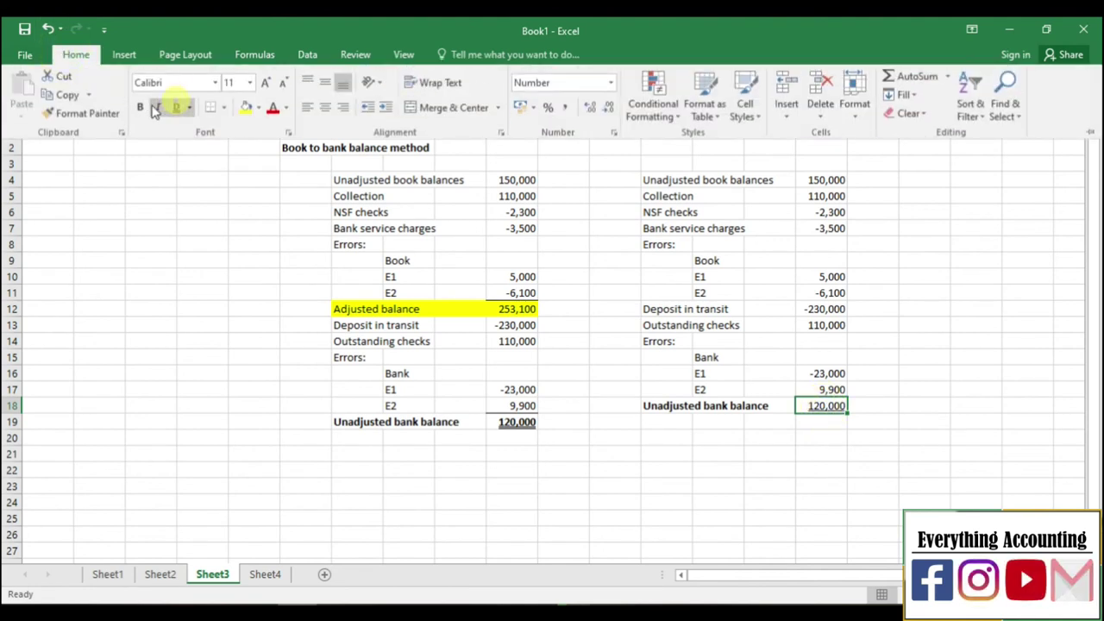
left_click(141, 107)
left_click(796, 457)
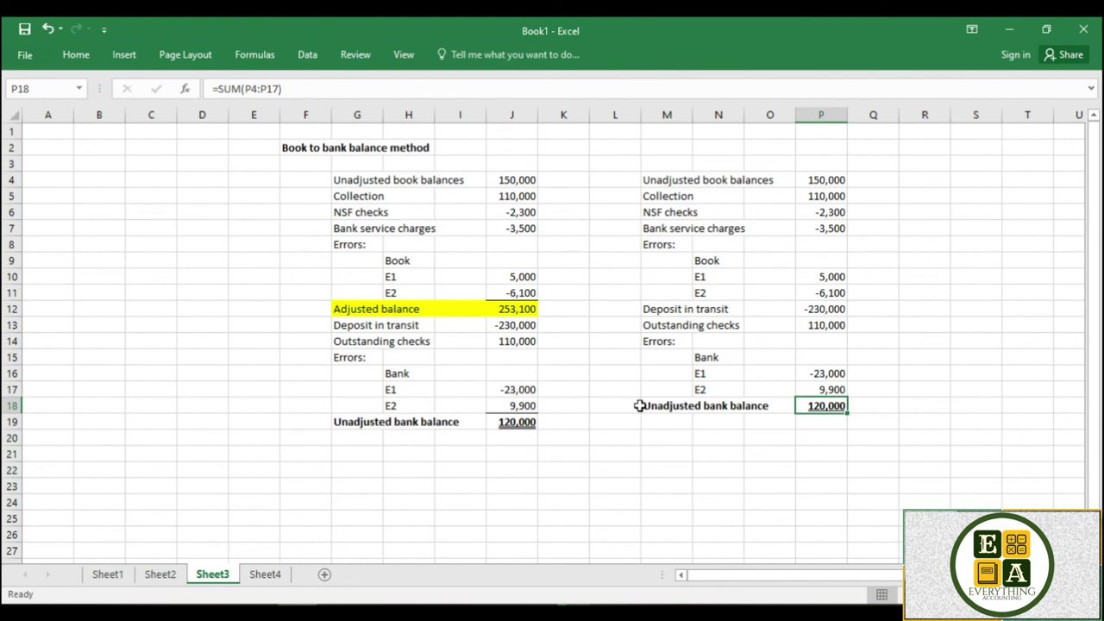
left_click(342, 422)
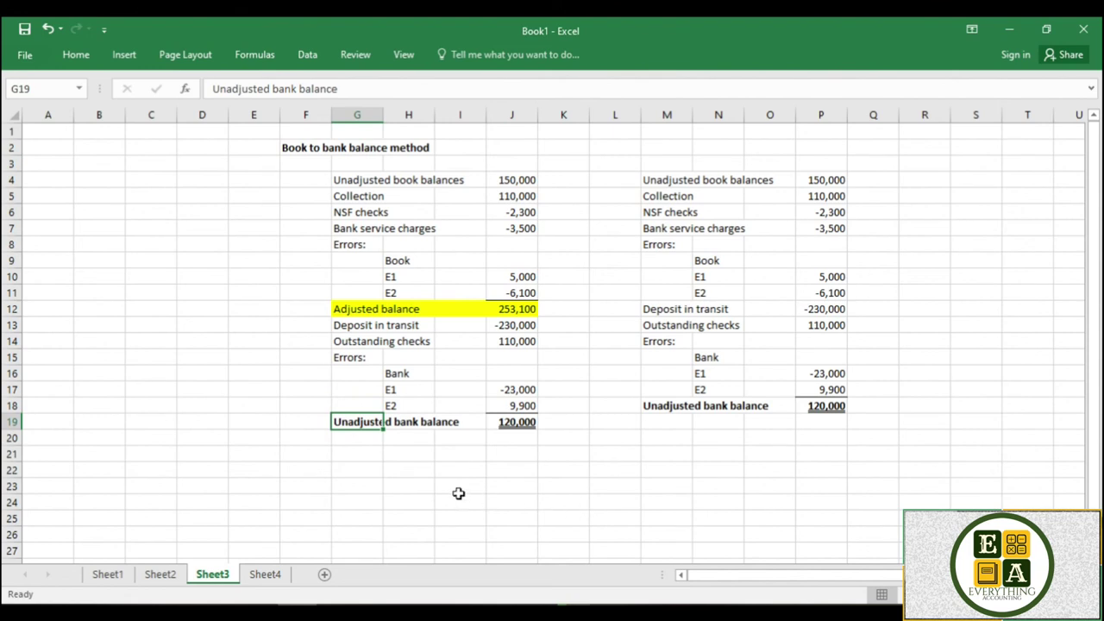
left_click(409, 469)
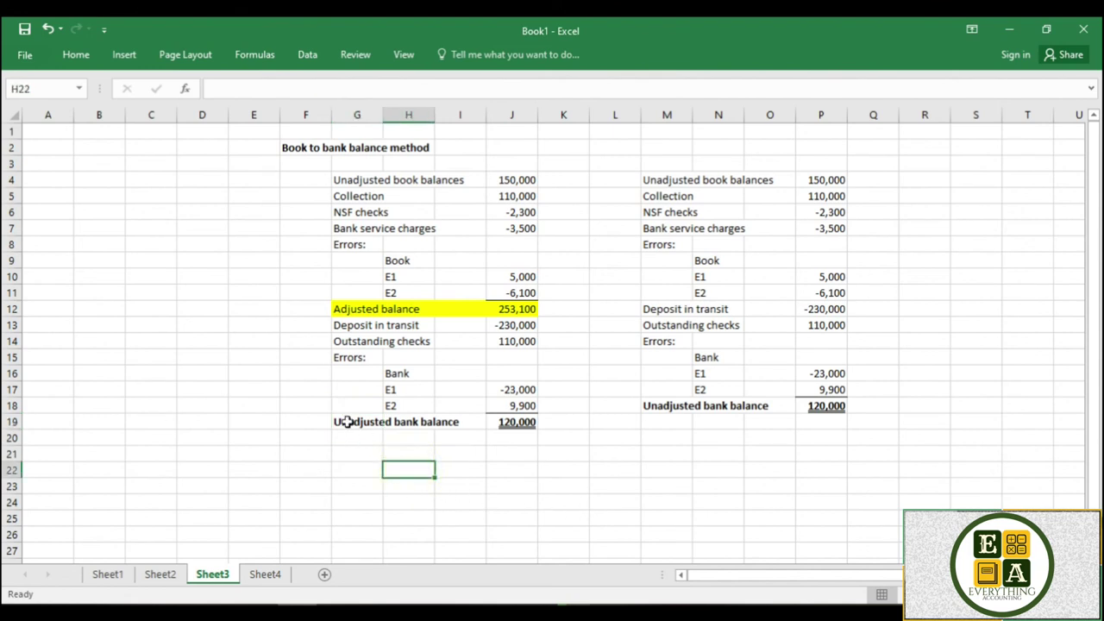
left_click(346, 421)
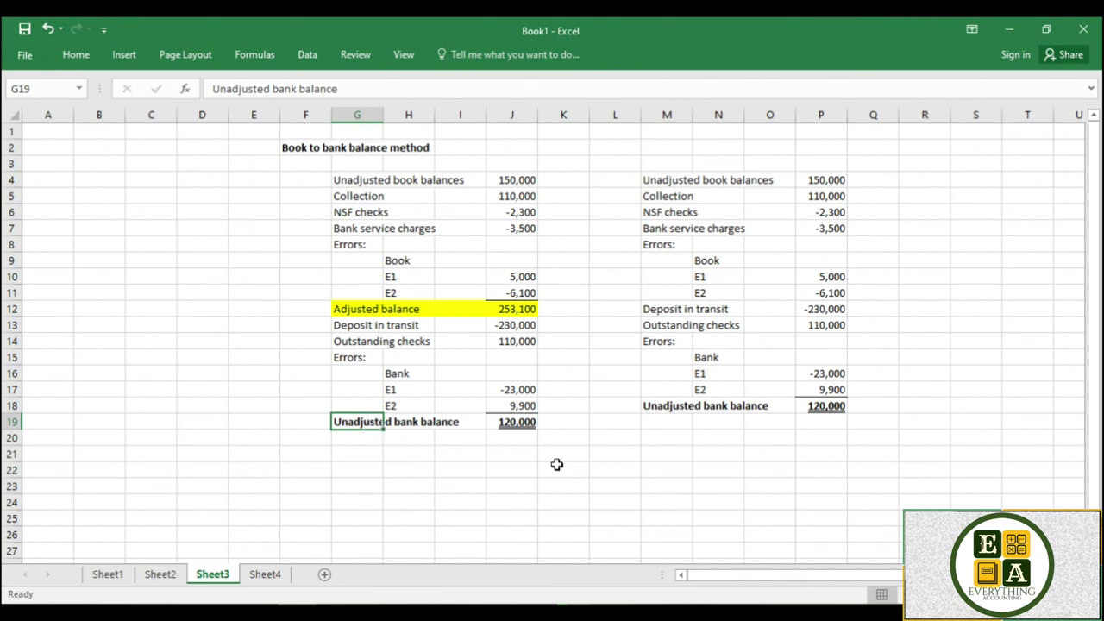
- Copy the adjusting journal entries in N2:T17 on Sheet2 and return to Sheet3
left_click(159, 574)
left_click_drag(705, 143, 1040, 396)
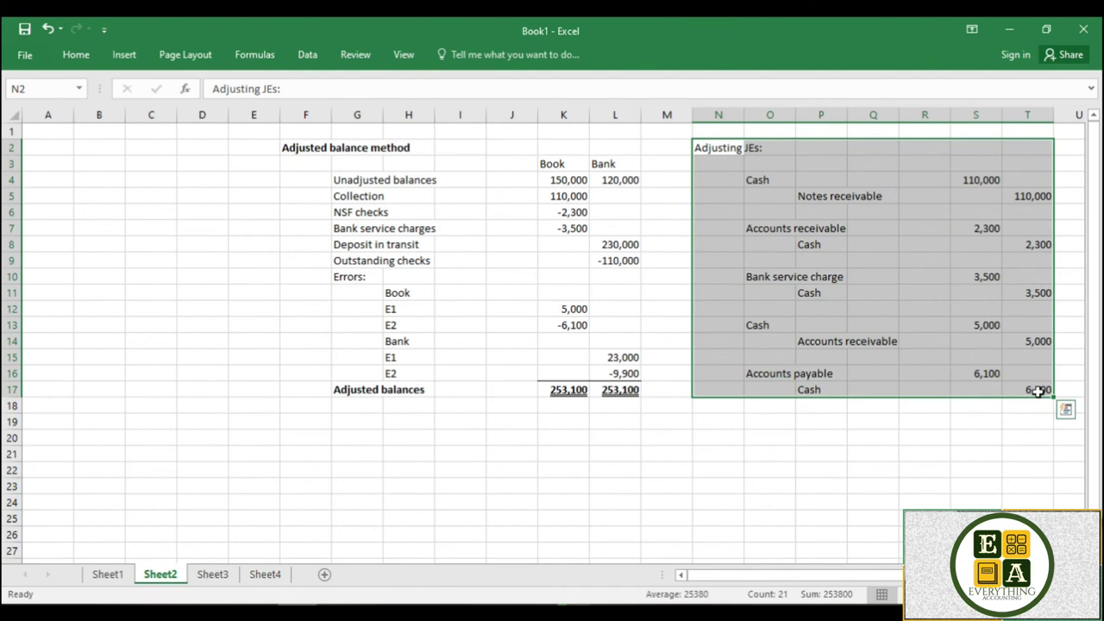
key("ctrl+c")
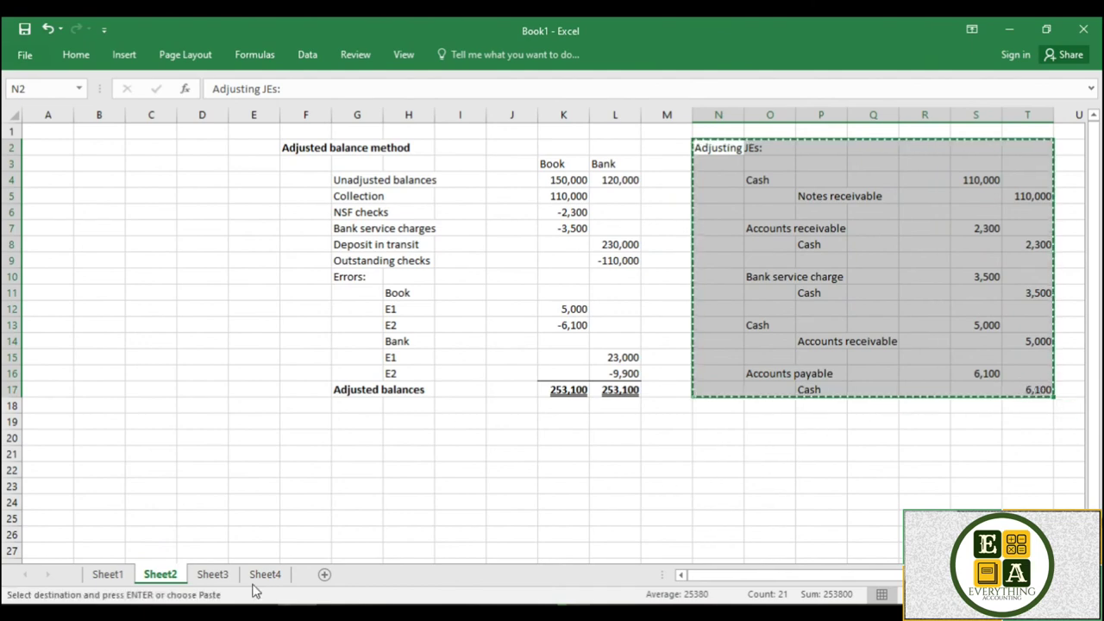
left_click(213, 574)
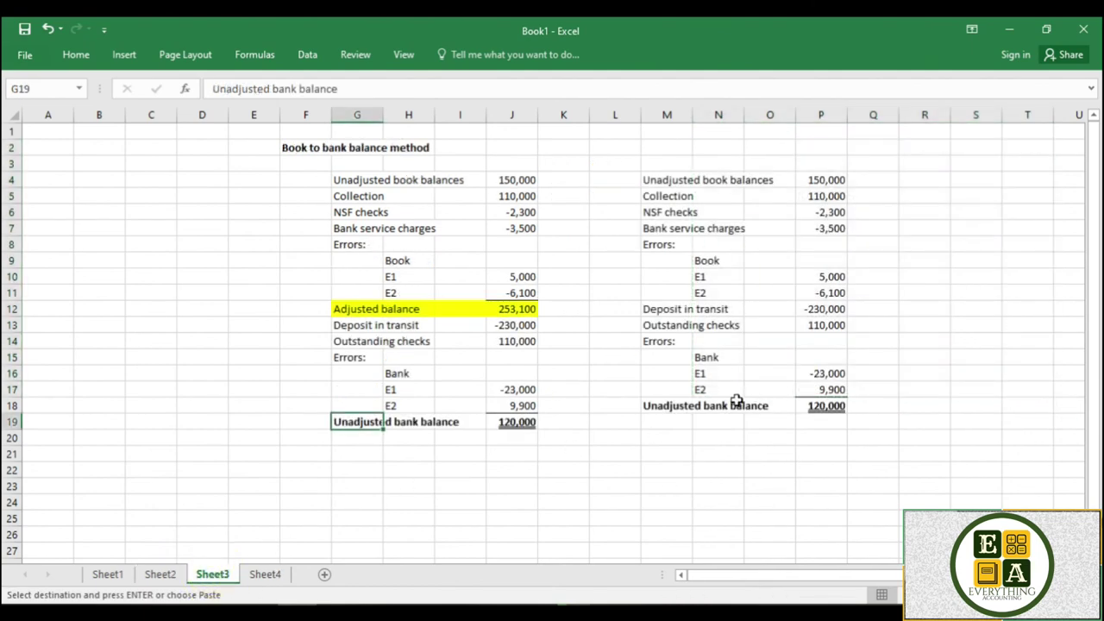
- Try to paste the adjusting journal entries at A3 on Sheet3, and undo the paste
left_click(43, 159)
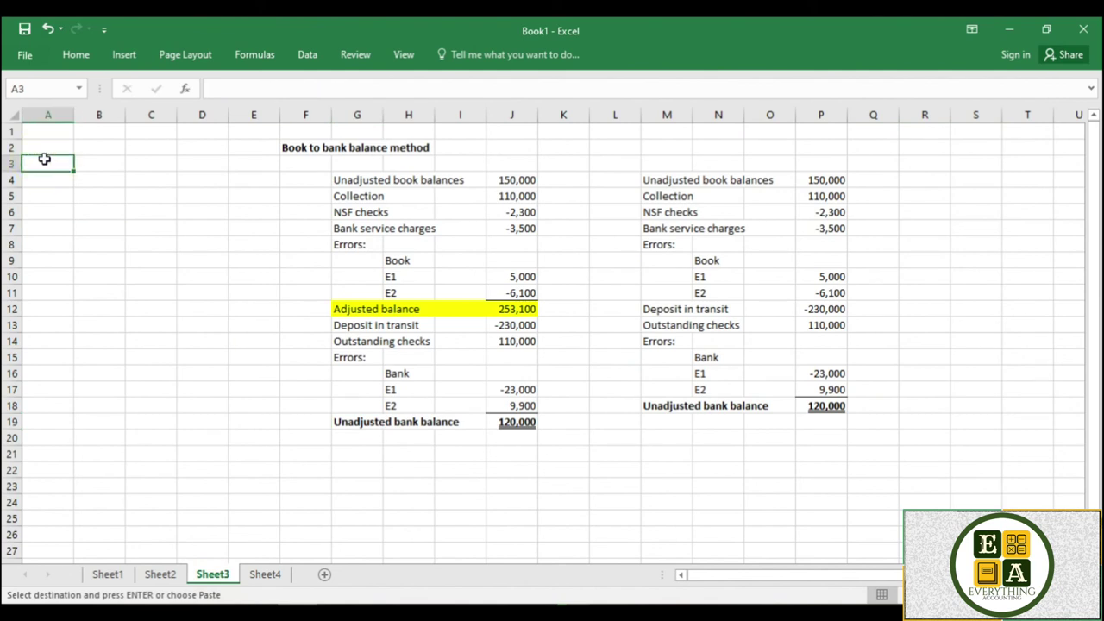
key("ctrl+v")
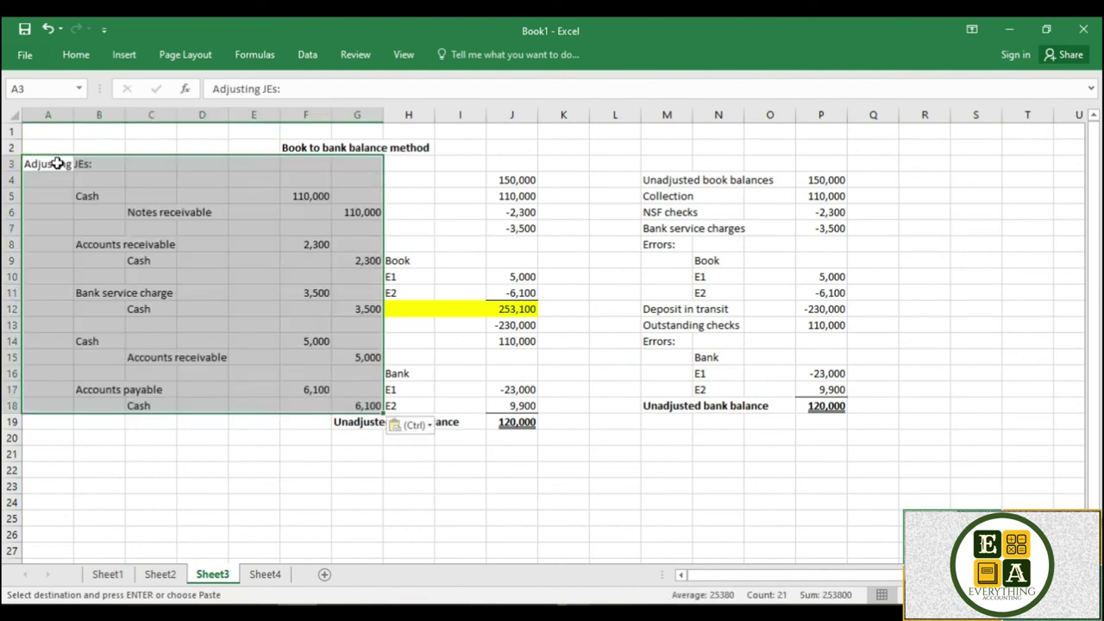
key("ctrl+z")
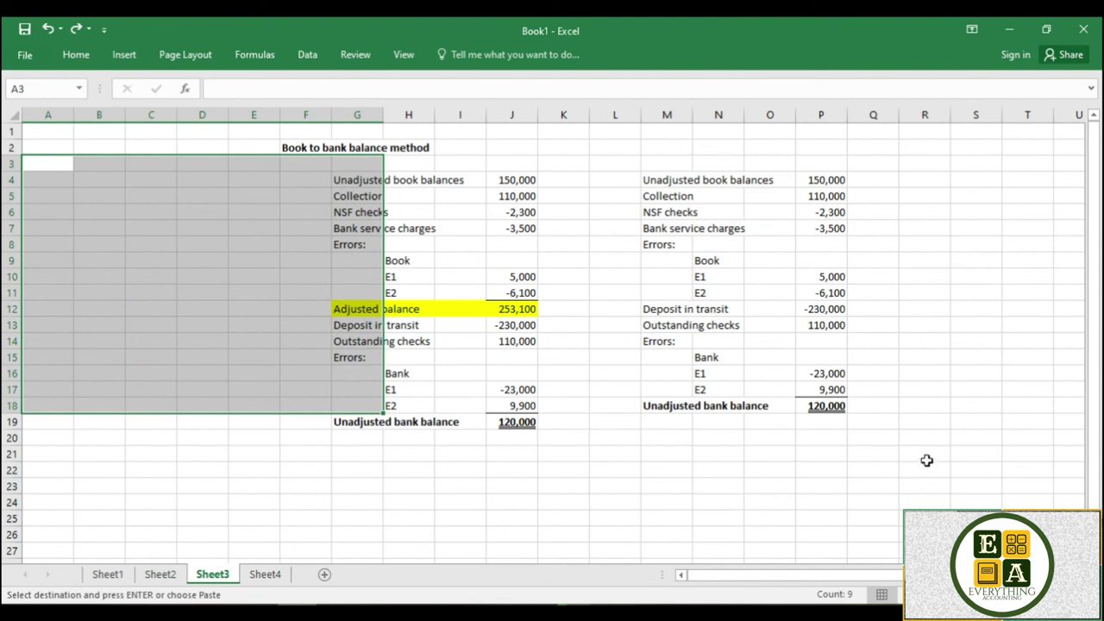
- Paste the copied adjusting journal entries at R4 on Sheet3, beside the second reconciliation
left_click(915, 180)
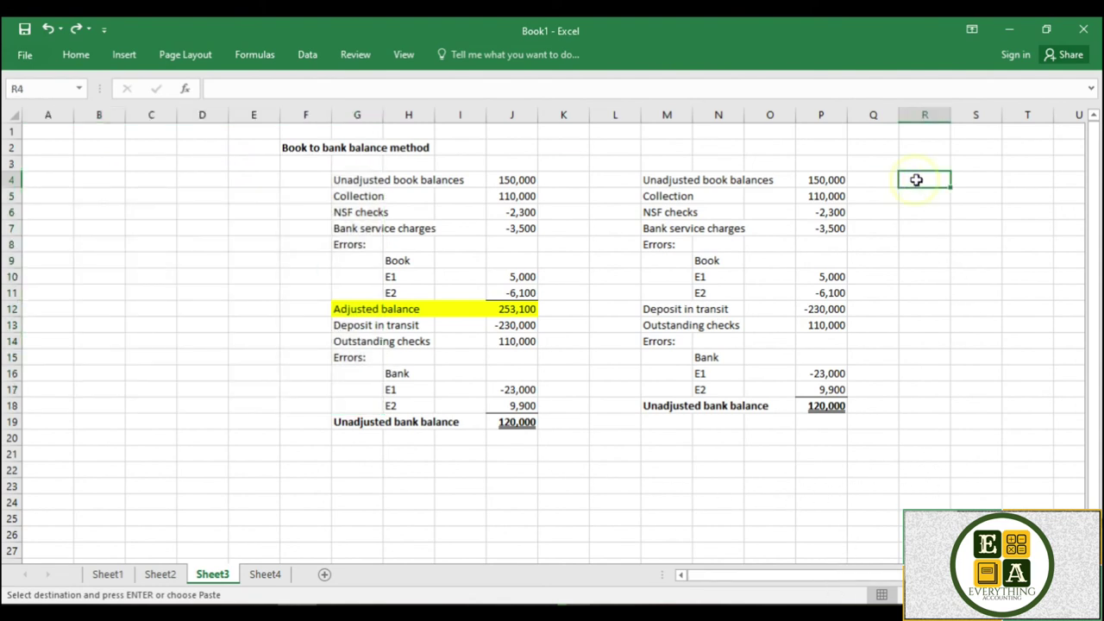
key("ctrl+v")
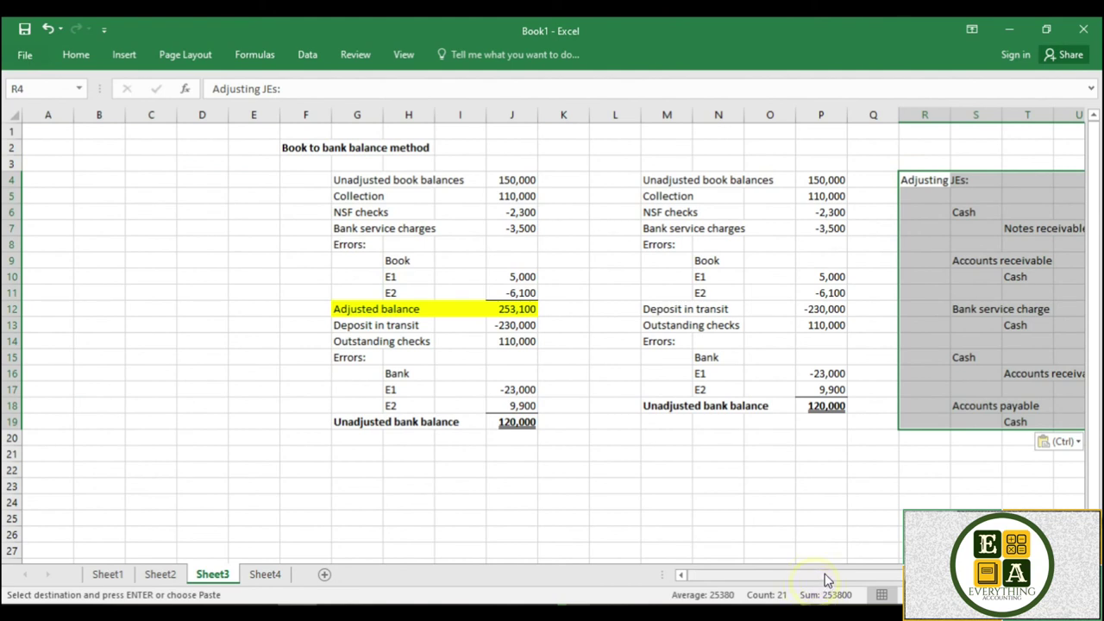
left_click_drag(822, 582, 893, 578)
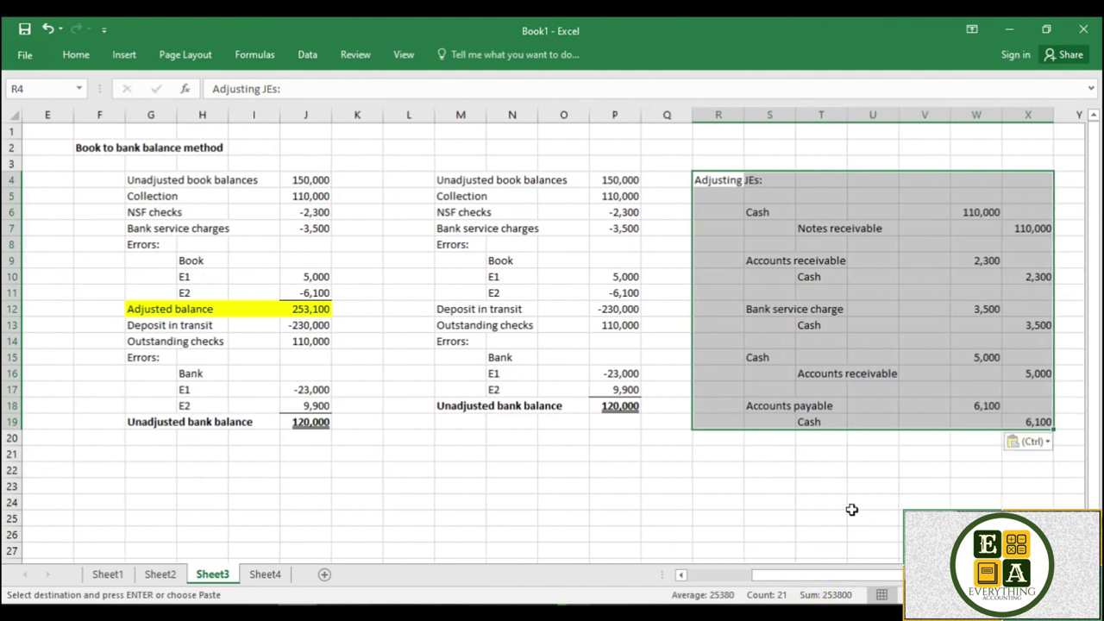
left_click(819, 469)
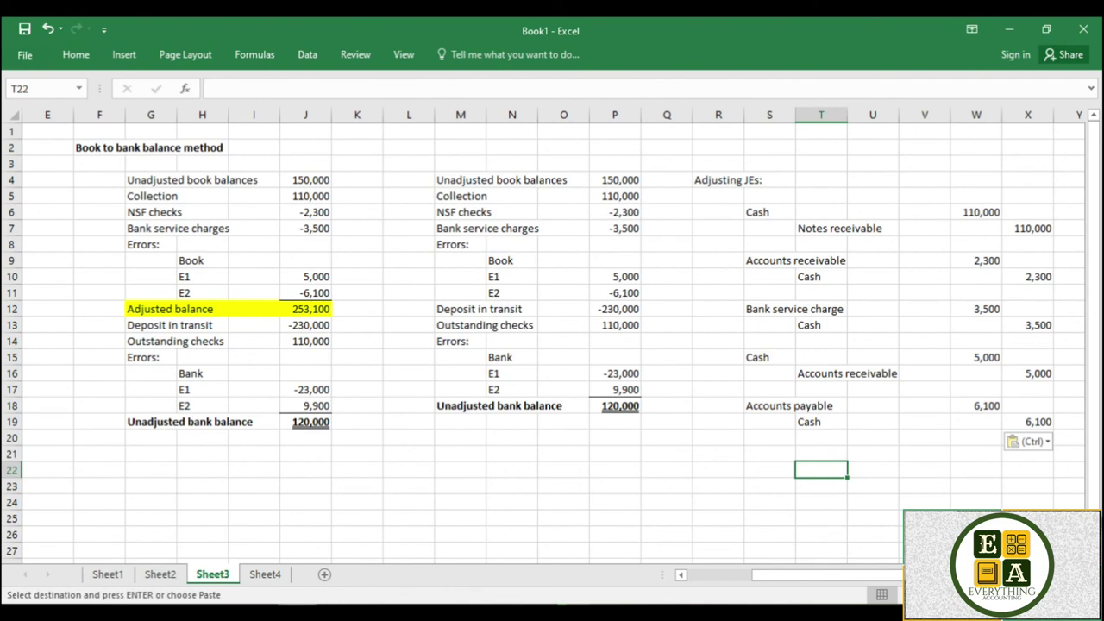
- In the Bank Reconciliation PDF in Adobe Reader, highlight Unadjusted book balance and the credit memos, debit memos and errors lines in the Bank to Book Balance Method table
mouse_move(509, 602)
left_click(502, 455)
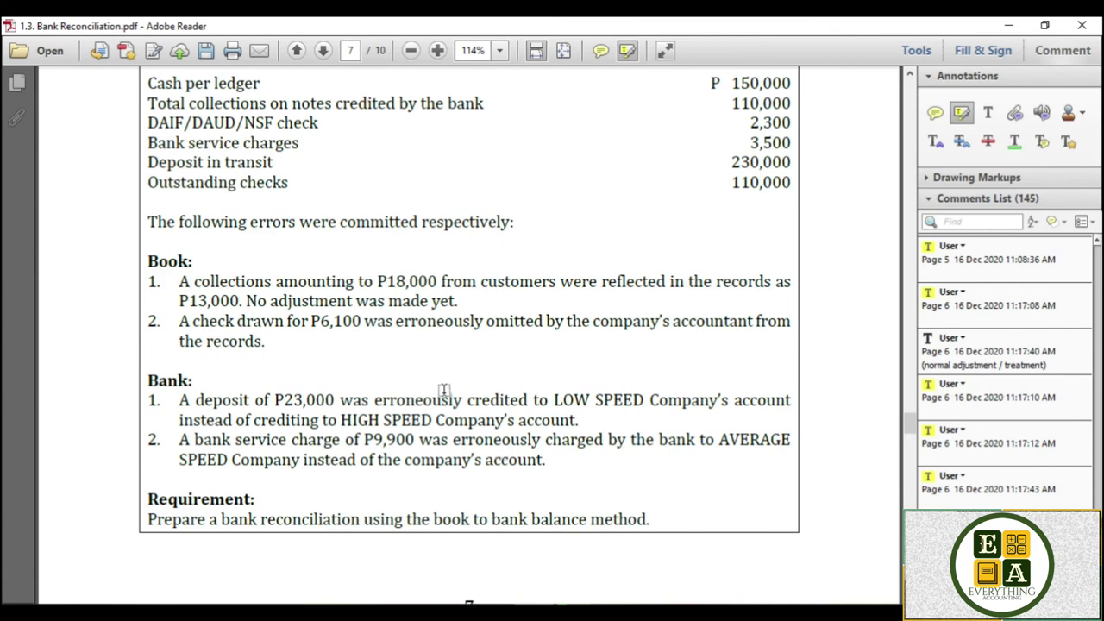
scroll(451, 388, "down", 3)
scroll(451, 388, "down", 6)
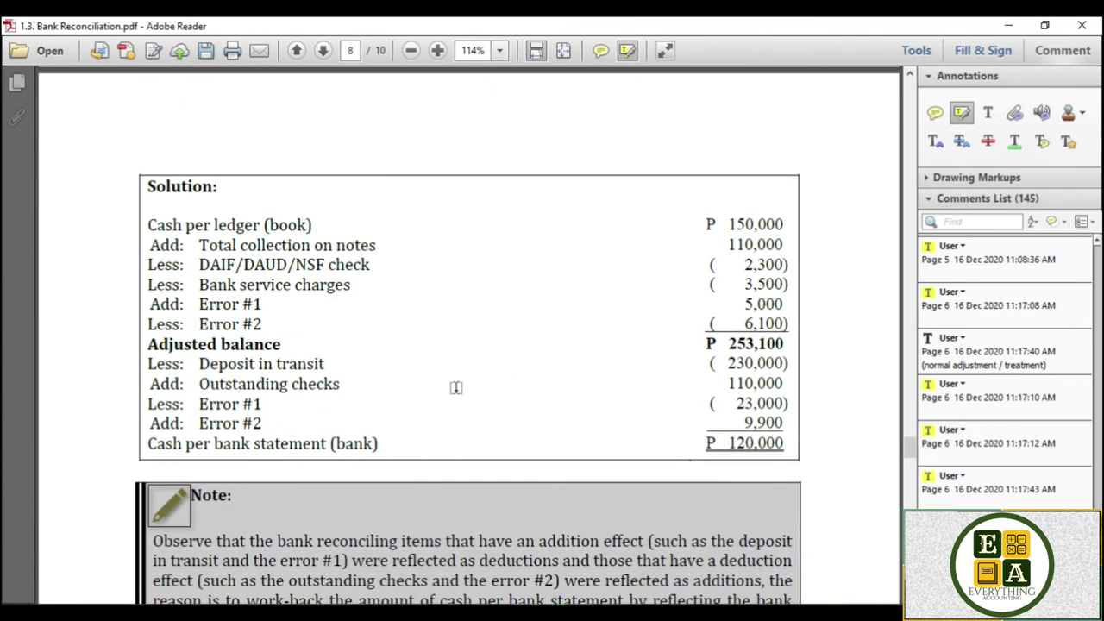
scroll(457, 387, "down", 7)
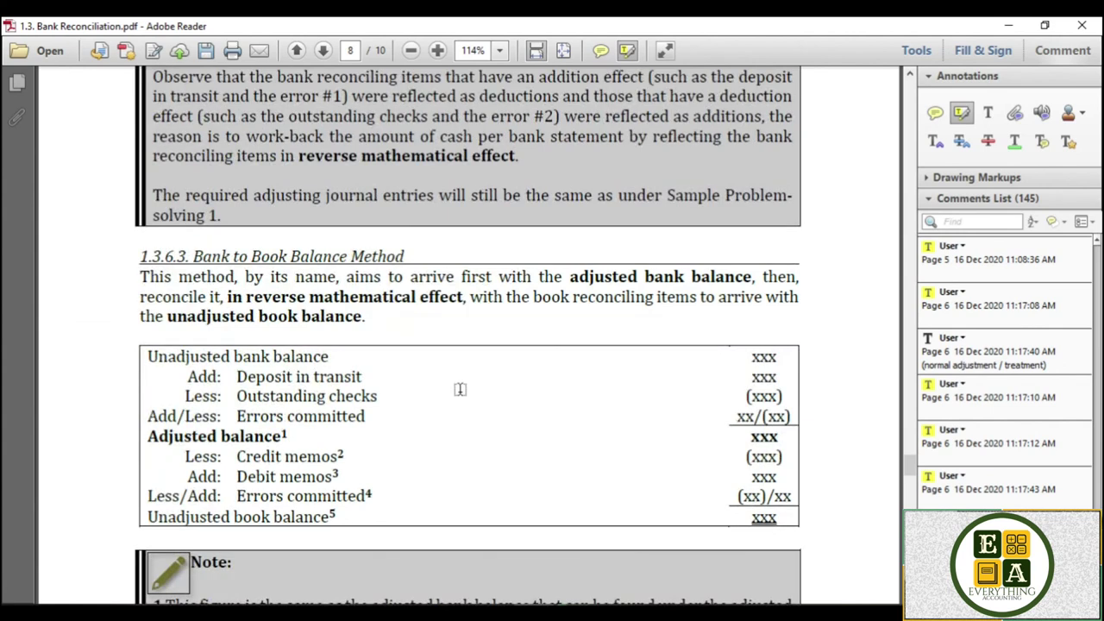
scroll(461, 389, "down", 3)
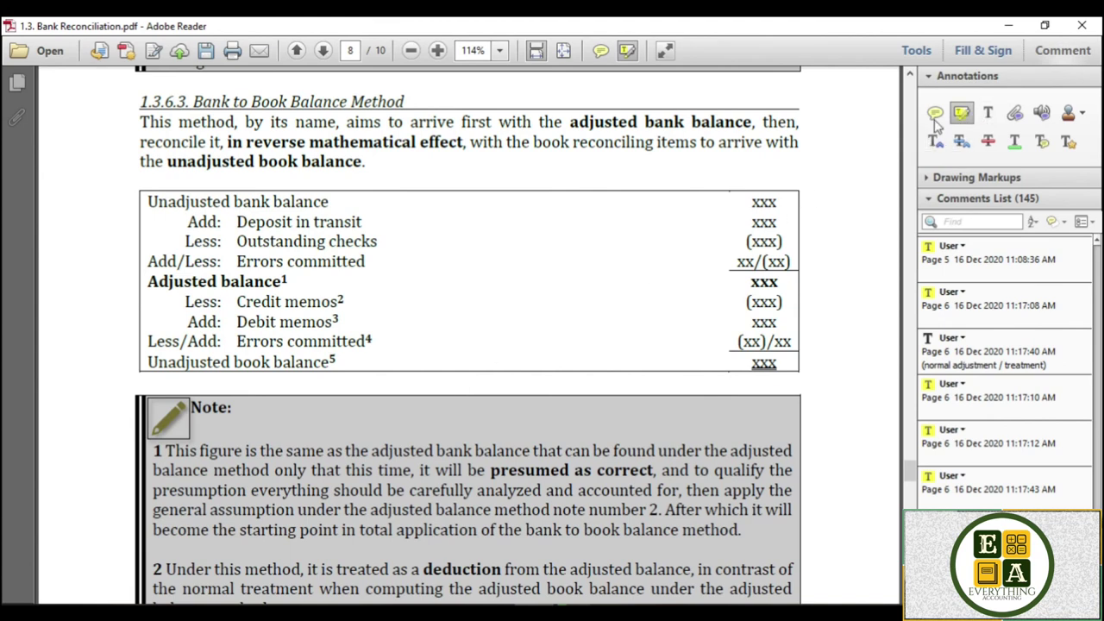
left_click_drag(147, 363, 354, 366)
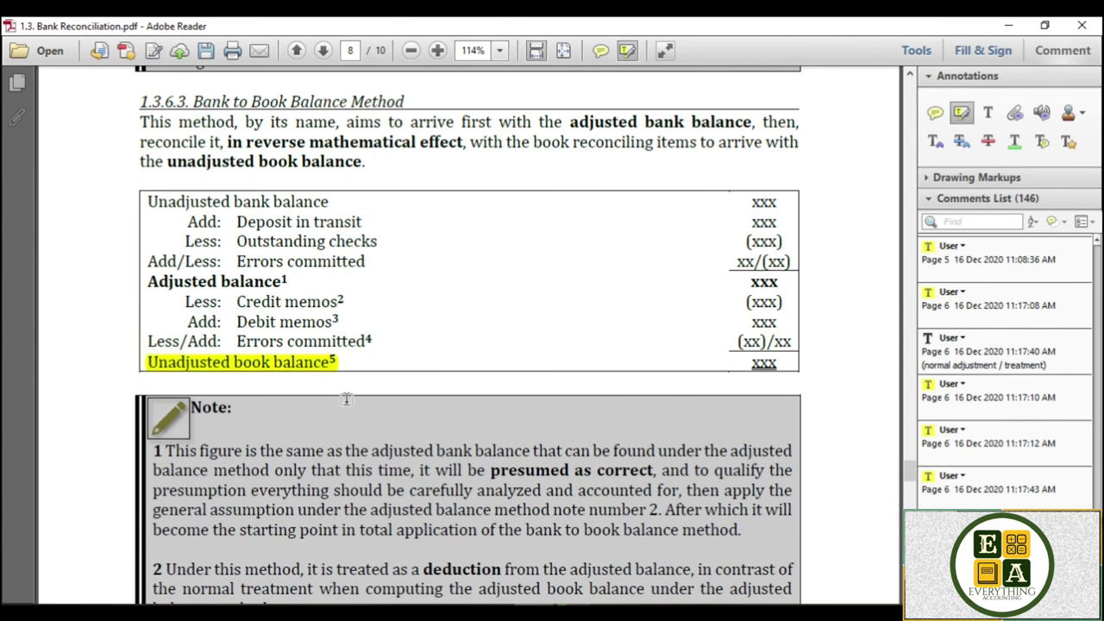
left_click_drag(234, 301, 362, 299)
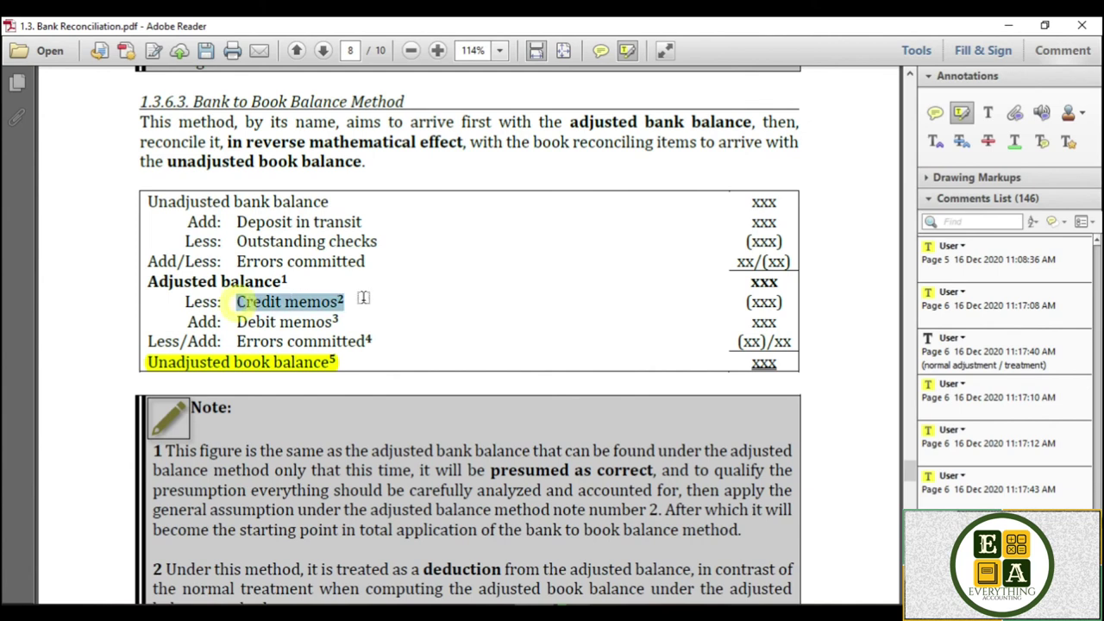
left_click_drag(235, 322, 341, 322)
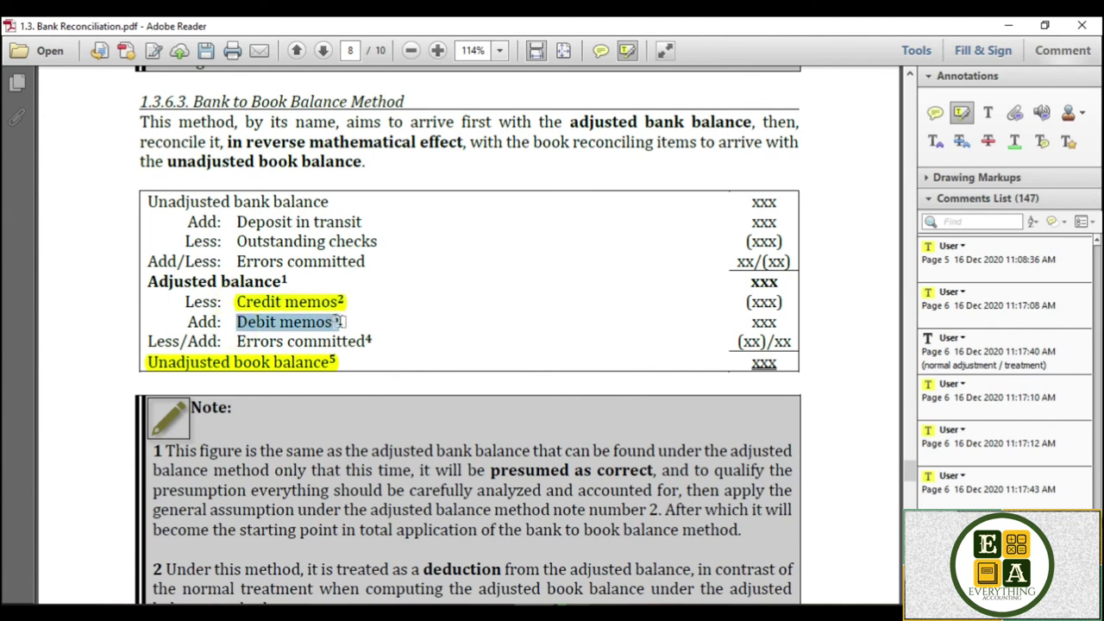
left_click_drag(235, 341, 393, 337)
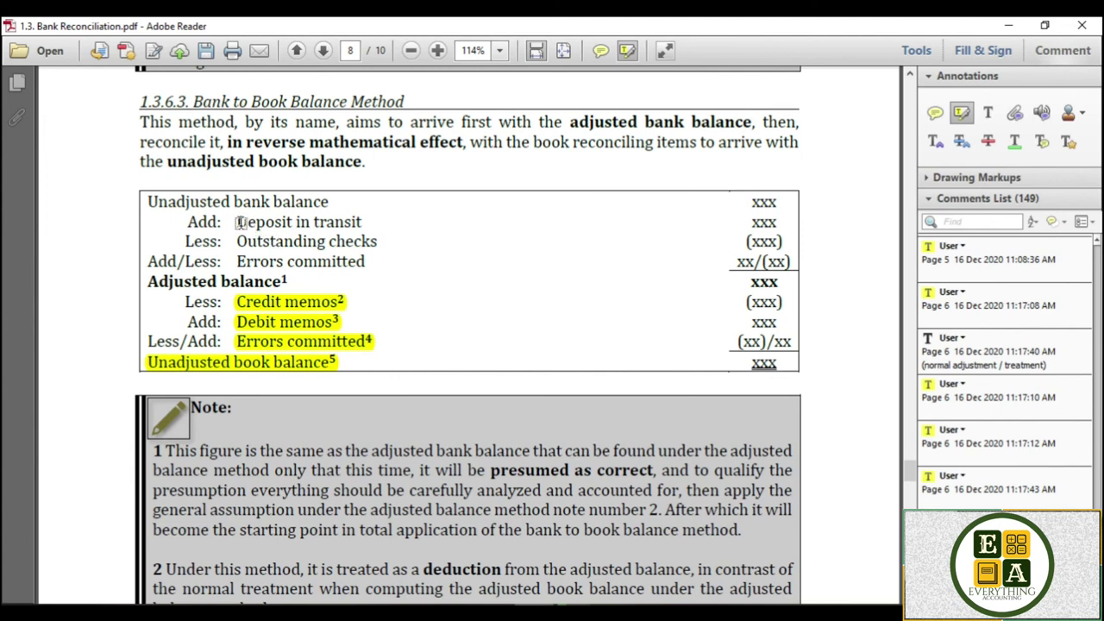
- Highlight Deposit in transit, Outstanding checks and Errors committed above the adjusted balance in the Bank to Book Balance Method table
left_click_drag(239, 222, 370, 222)
right_click(372, 222)
left_click(236, 242)
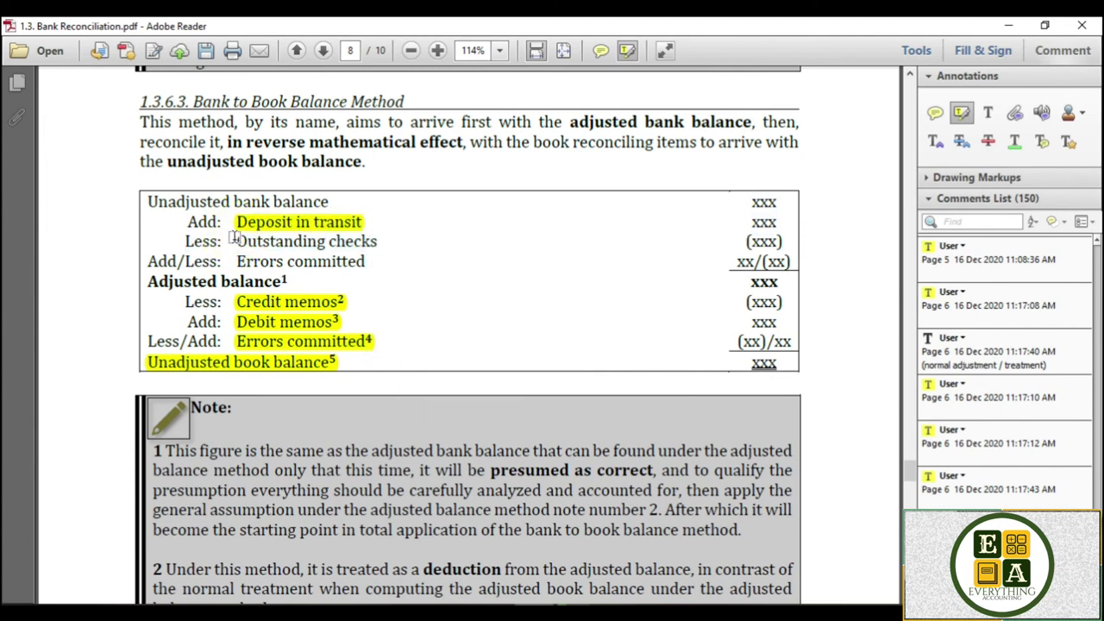
left_click_drag(235, 242, 389, 243)
left_click(238, 261)
left_click_drag(236, 262, 367, 262)
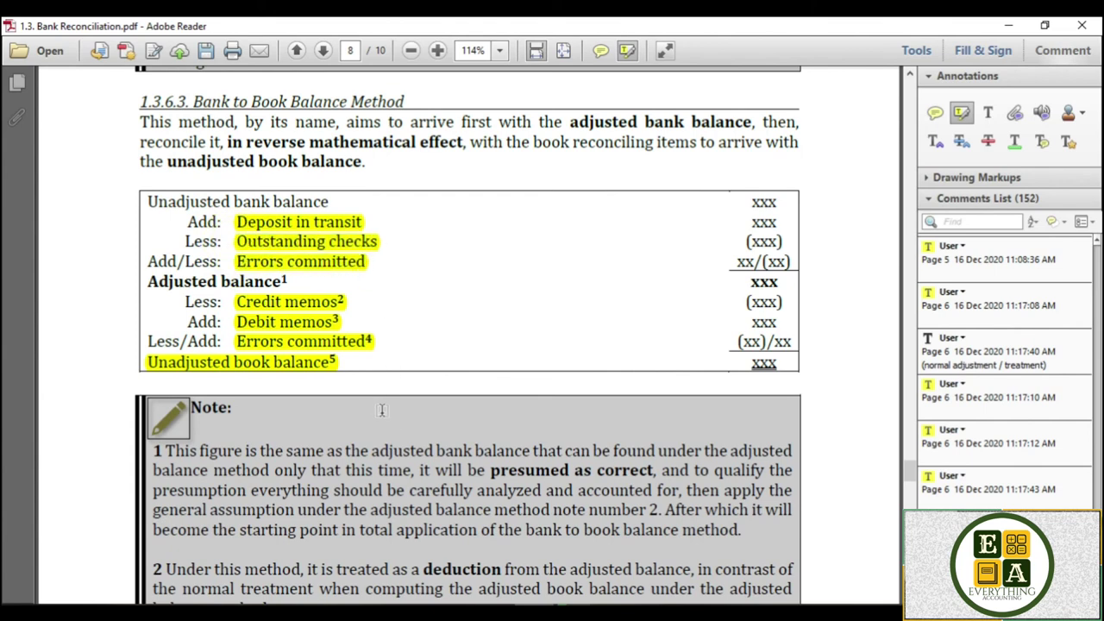
- Read Sample Problem-solving 11 in the PDF, switch to Excel, check the Sheet2 reconciliation and open Sheet4
scroll(402, 421, "down", 10)
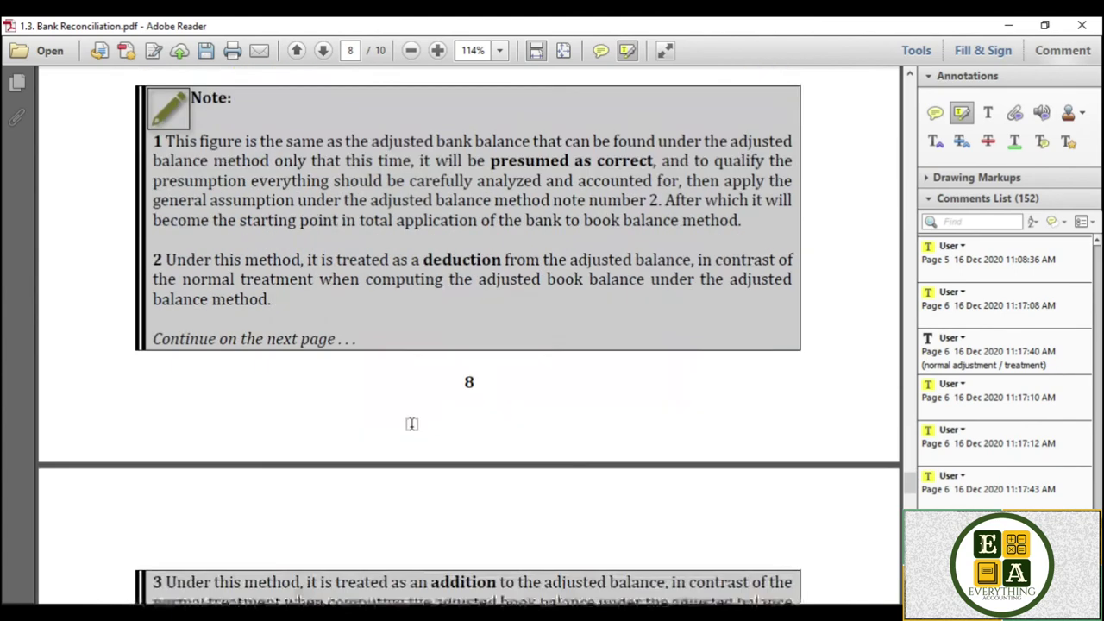
scroll(412, 424, "down", 8)
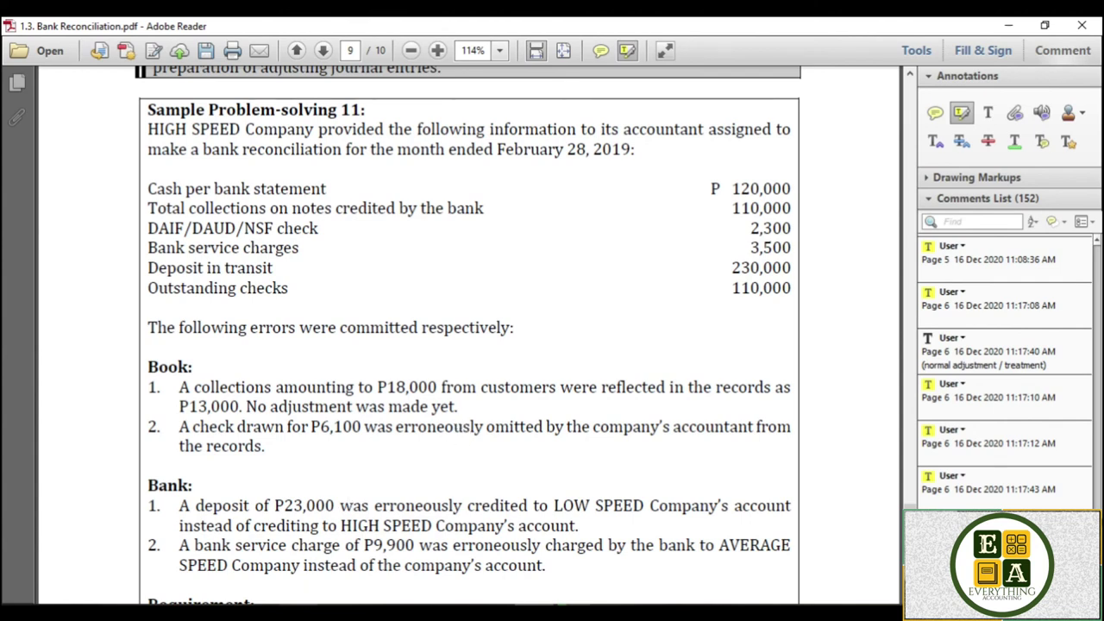
key("alt+Tab")
left_click(274, 580)
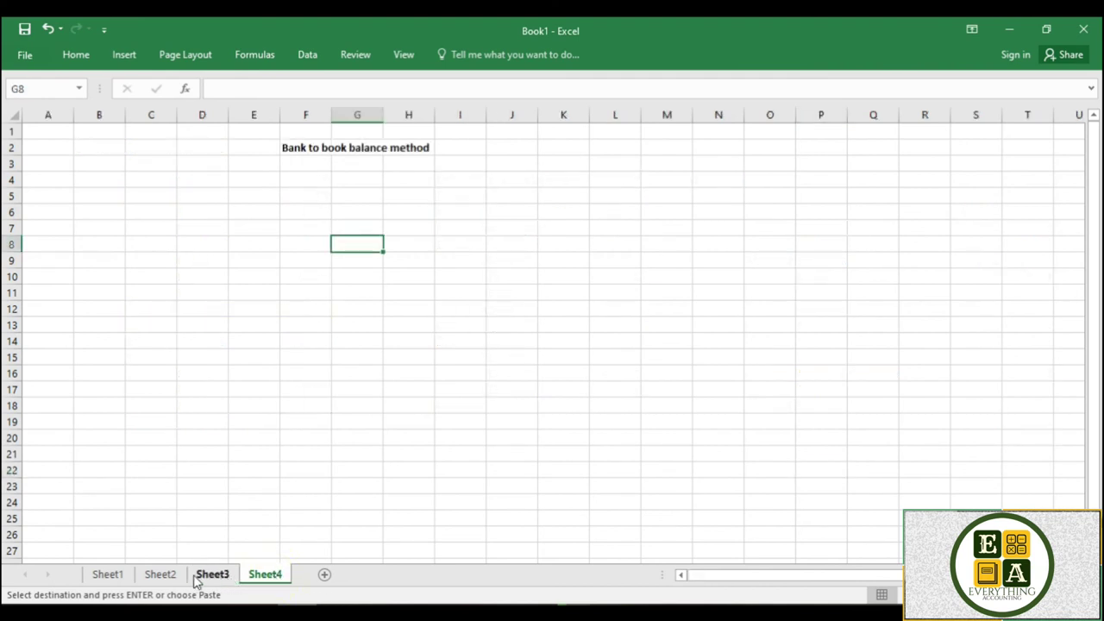
left_click(165, 575)
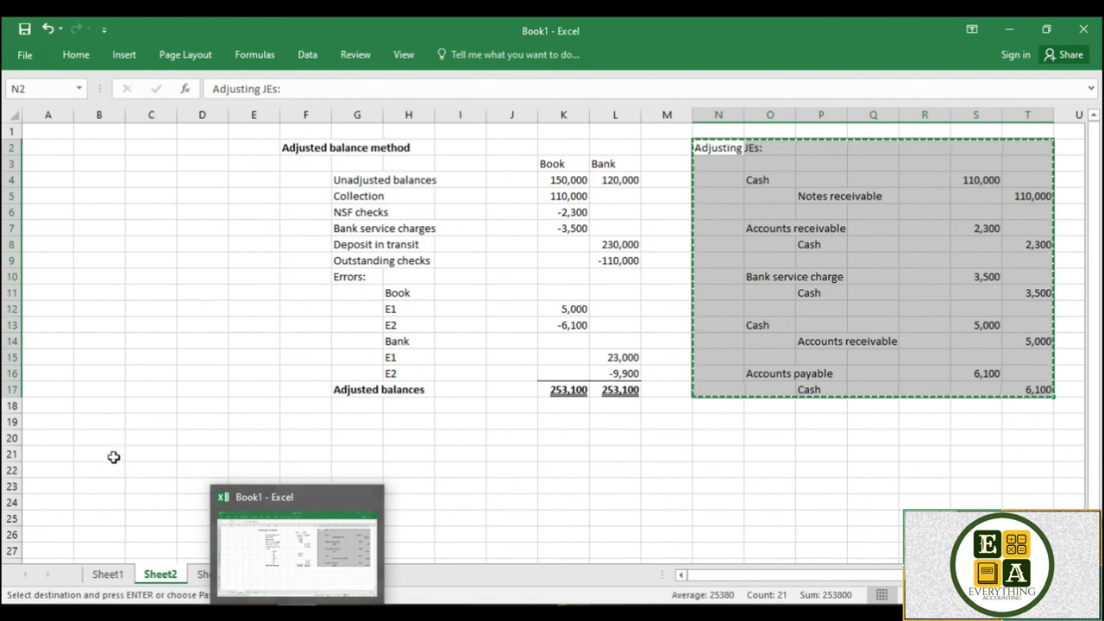
left_click(263, 575)
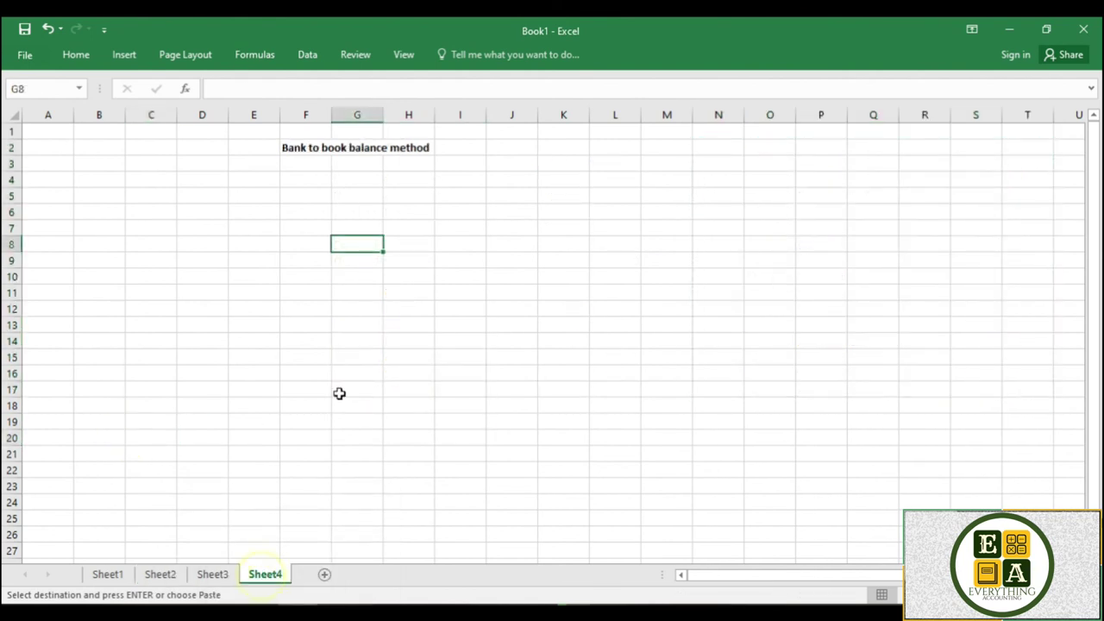
- Enter the label "Unadjusted bank balance" in G4 on Sheet4
left_click(355, 180)
type("Unadjusted ban")
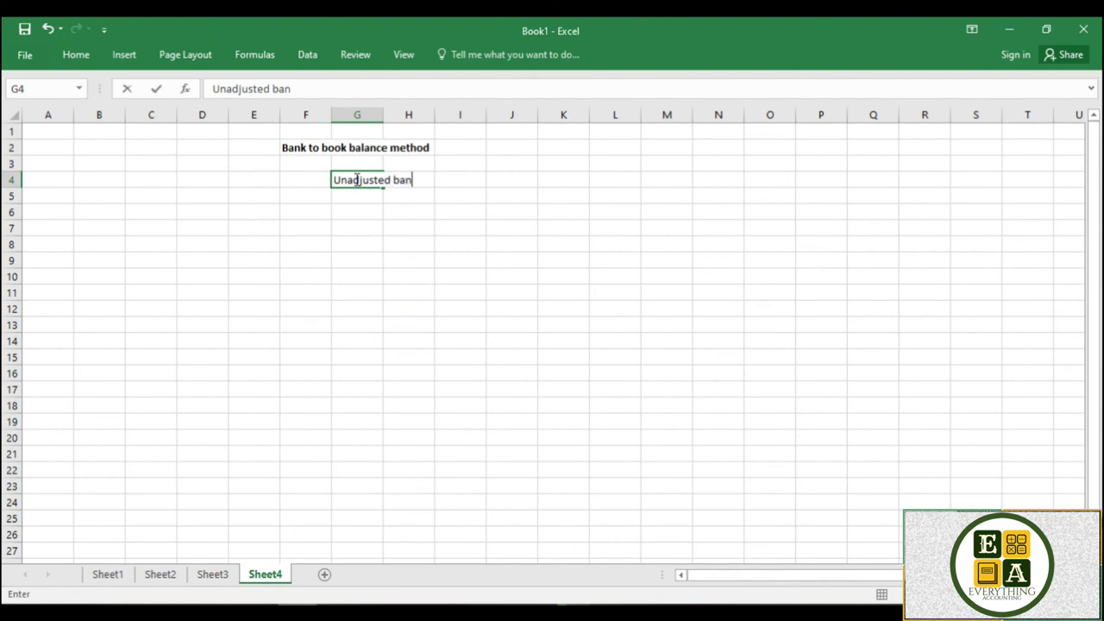
type("k balabce")
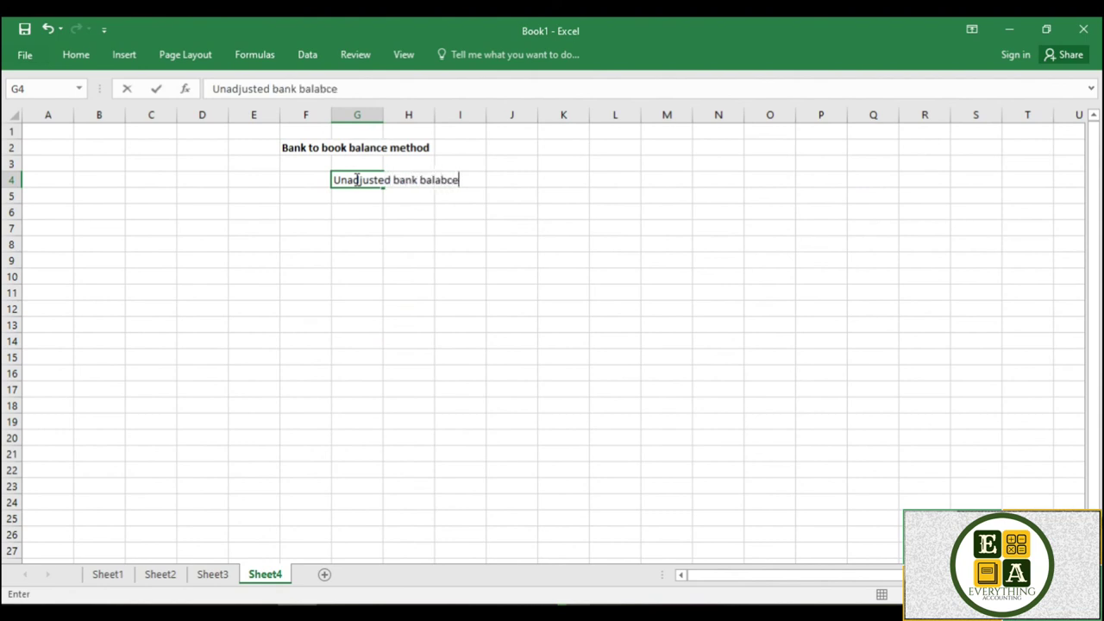
key("BackSpace")
key("BackSpace")
key("BackSpace")
type("nce")
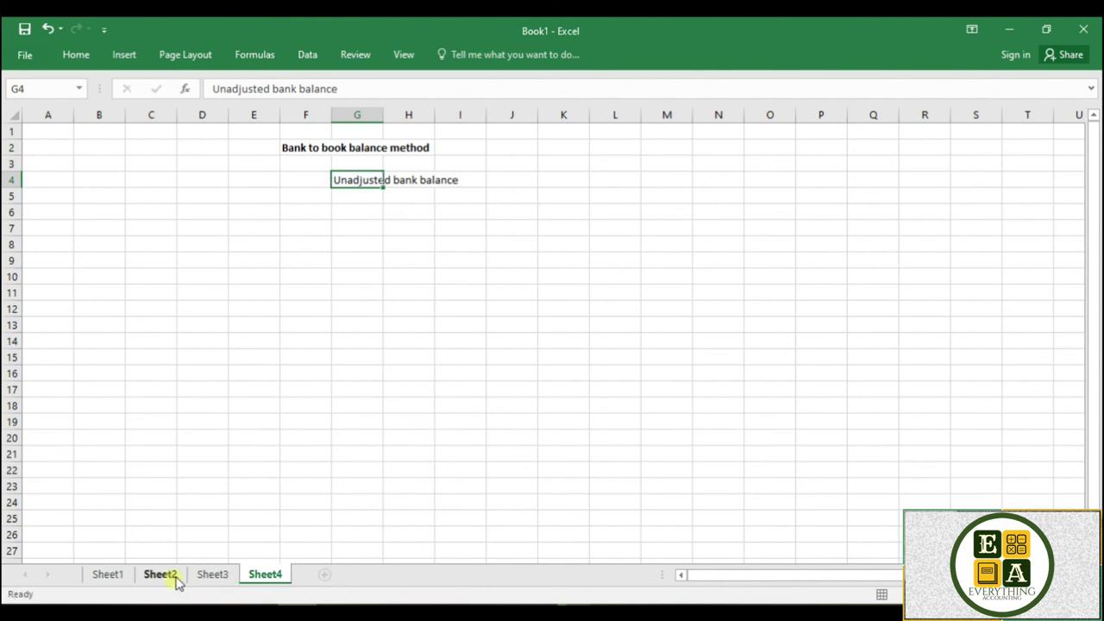
- Copy the Deposit in transit and Outstanding checks labels from G8:G9 on Sheet2 to G5:G6 on Sheet4
left_click(176, 576)
left_click_drag(342, 244, 365, 257)
key("ctrl+c")
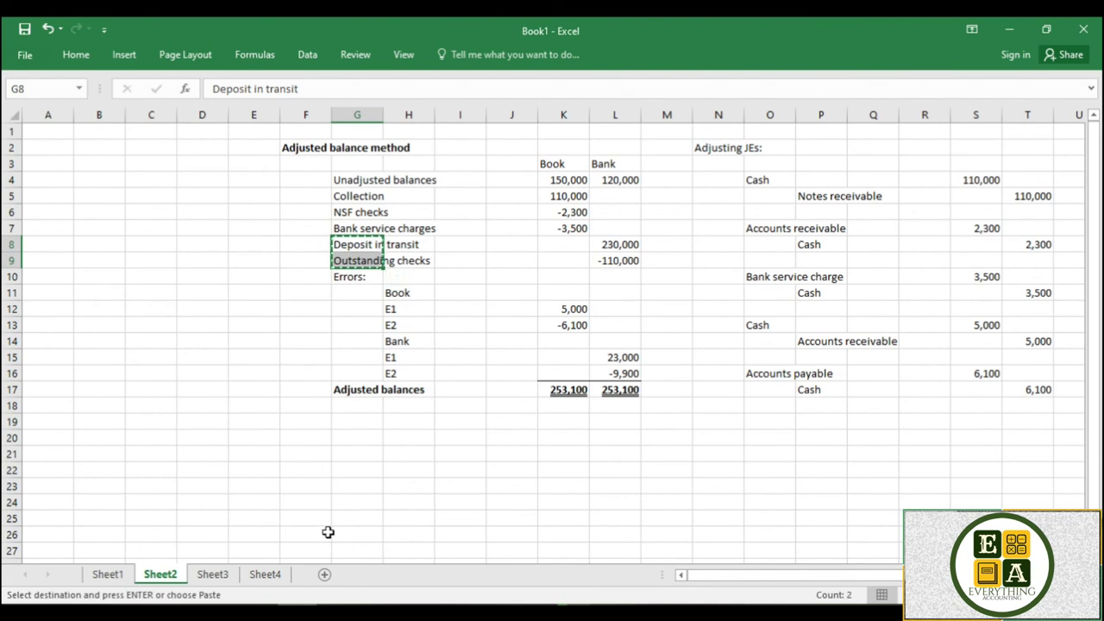
left_click(265, 575)
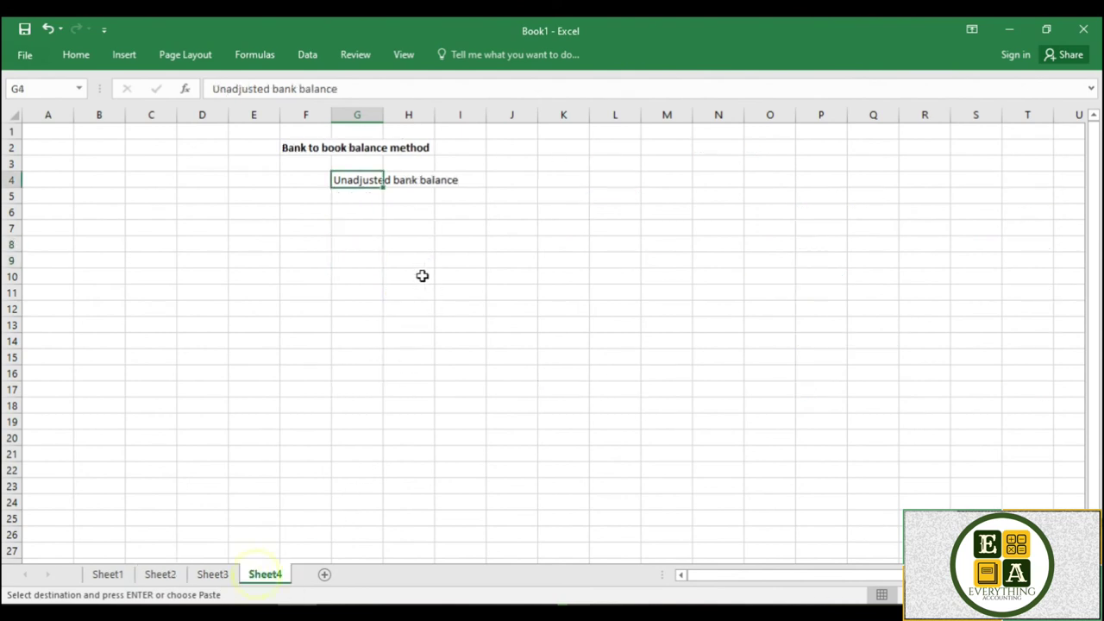
left_click(353, 198)
key("ctrl+v")
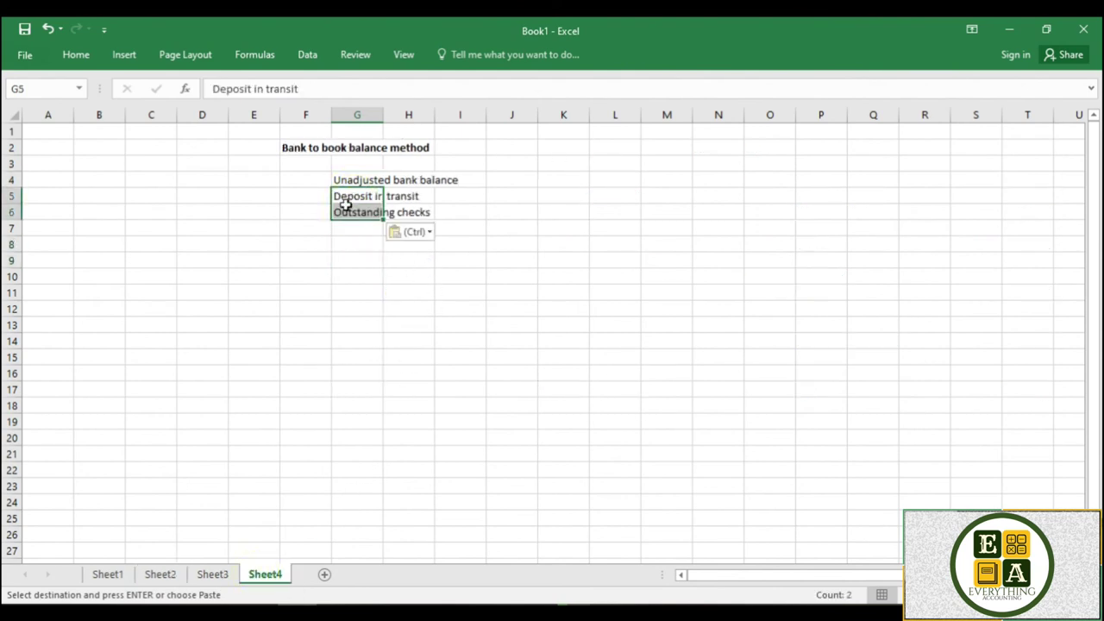
- Enter "Errors:" in G7 on Sheet4 and copy the Bank, E1 and E2 labels from Sheet2 H14:H16 to H8:H10
left_click(345, 231)
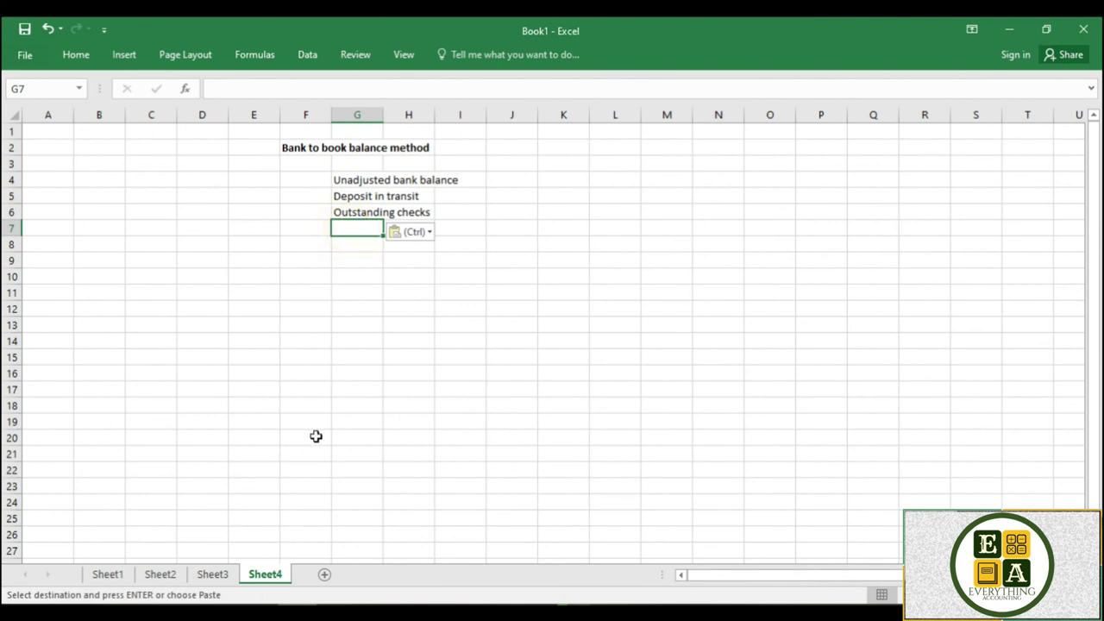
type("Errors:")
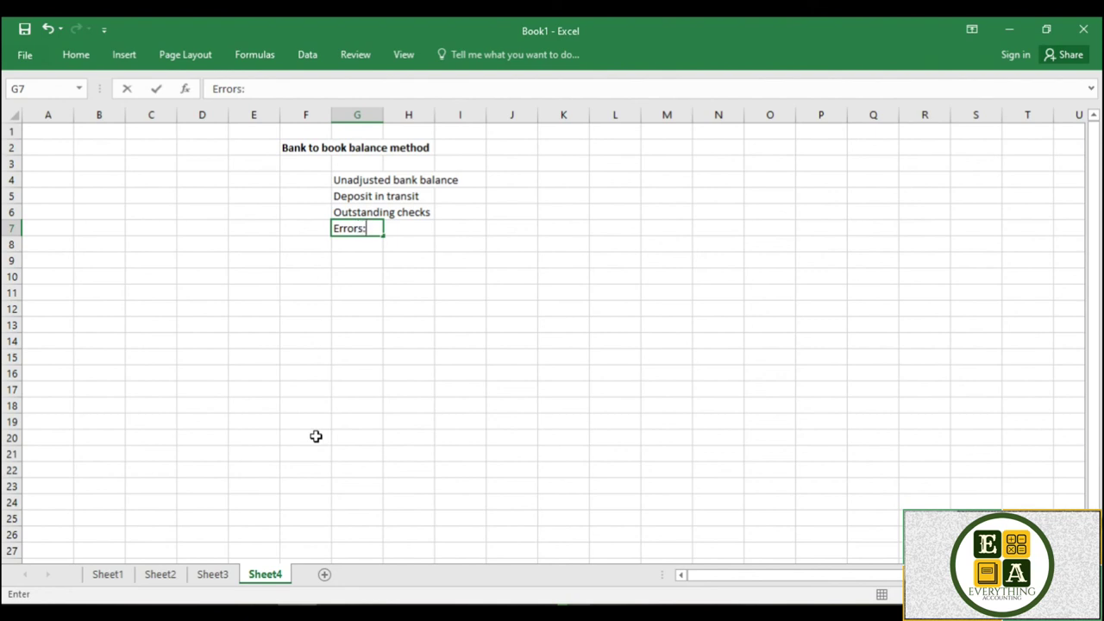
left_click(159, 573)
left_click_drag(407, 342, 412, 366)
key("ctrl+c")
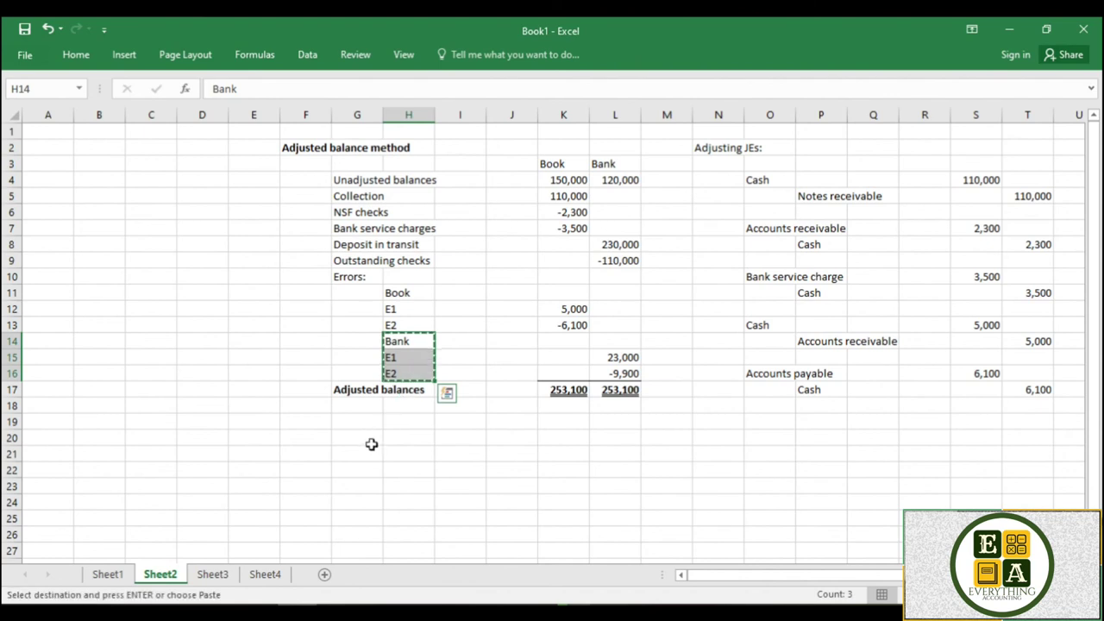
left_click(265, 575)
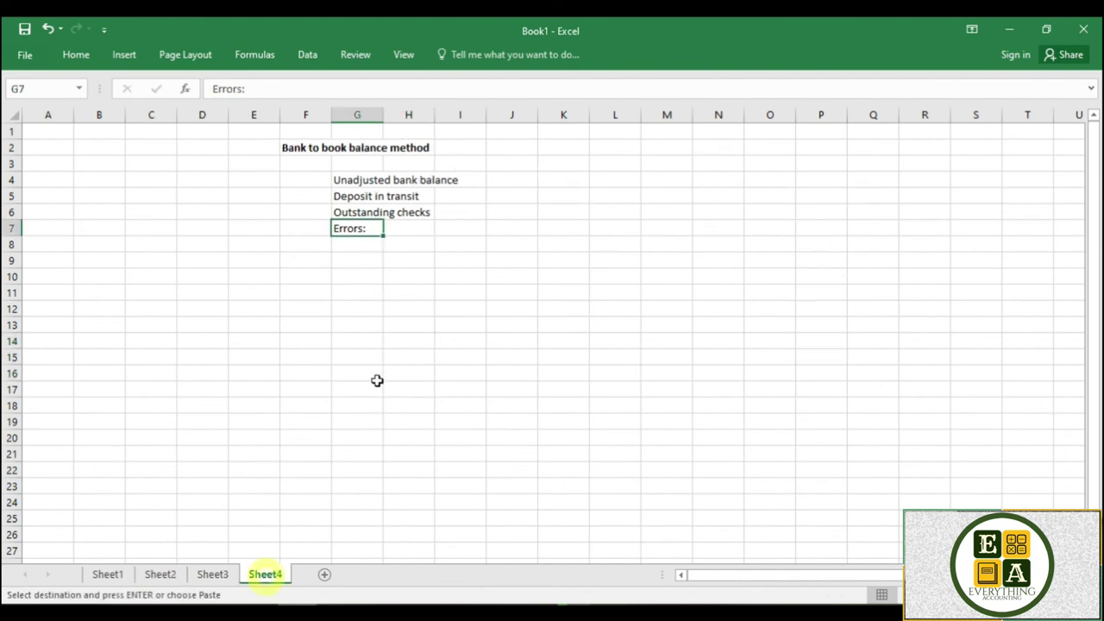
left_click(405, 243)
key("ctrl+v")
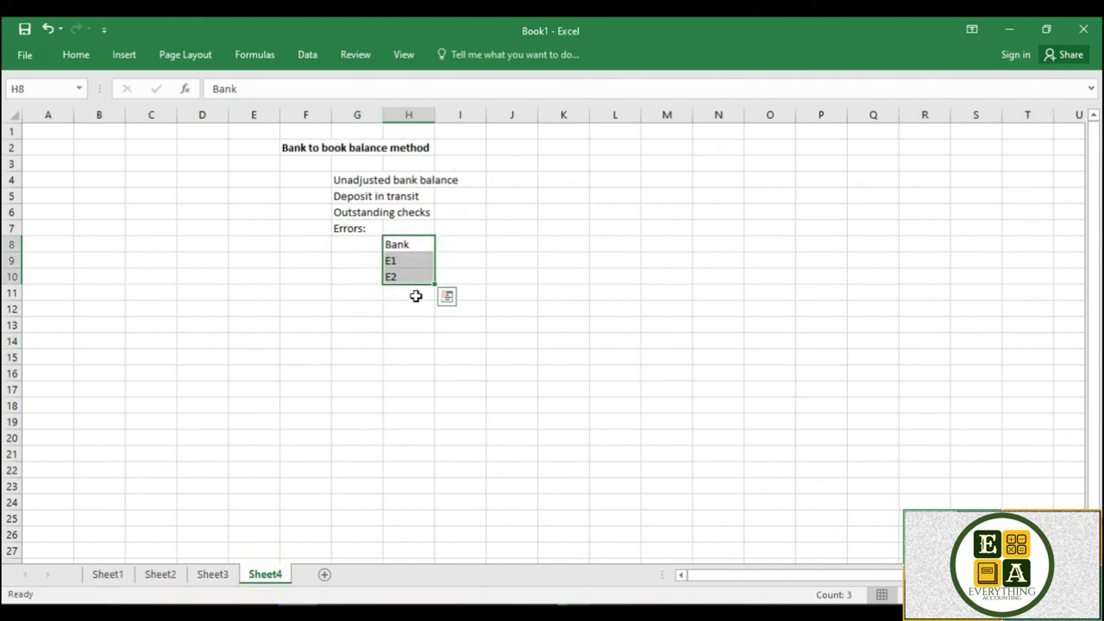
- Enter the label "Adjusted balance" in G11, below the bank errors
left_click(354, 293)
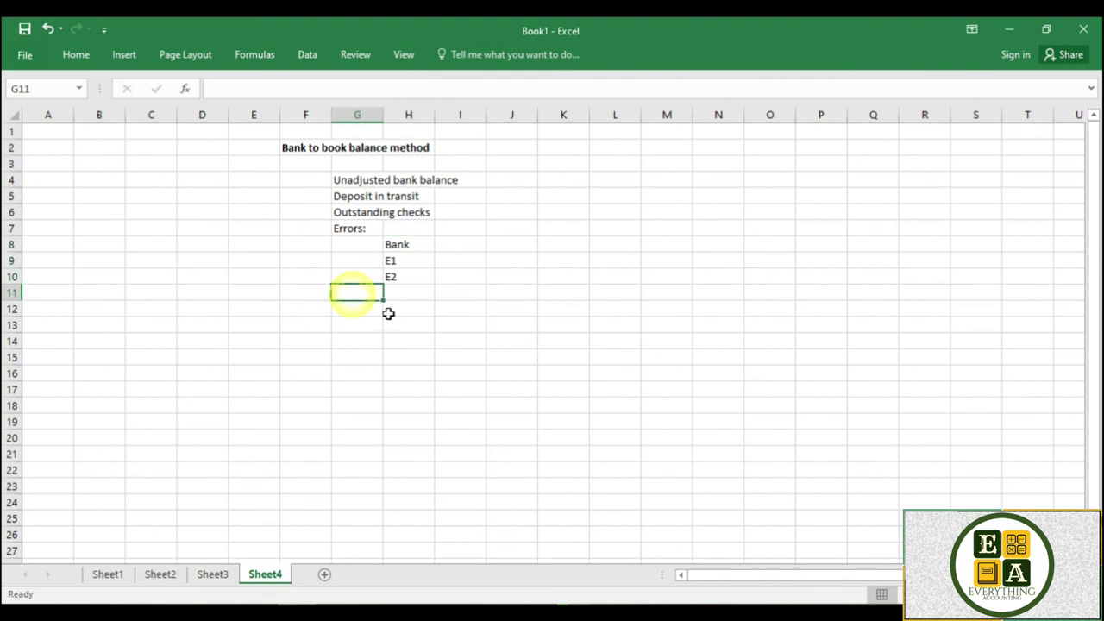
type("Adjusted balance")
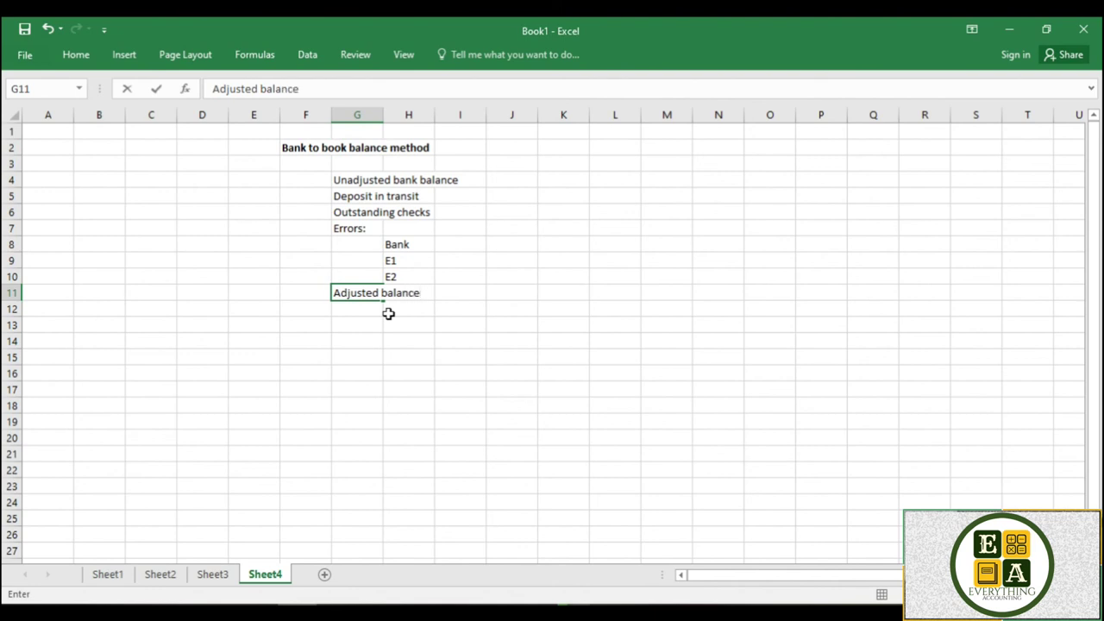
left_click(470, 345)
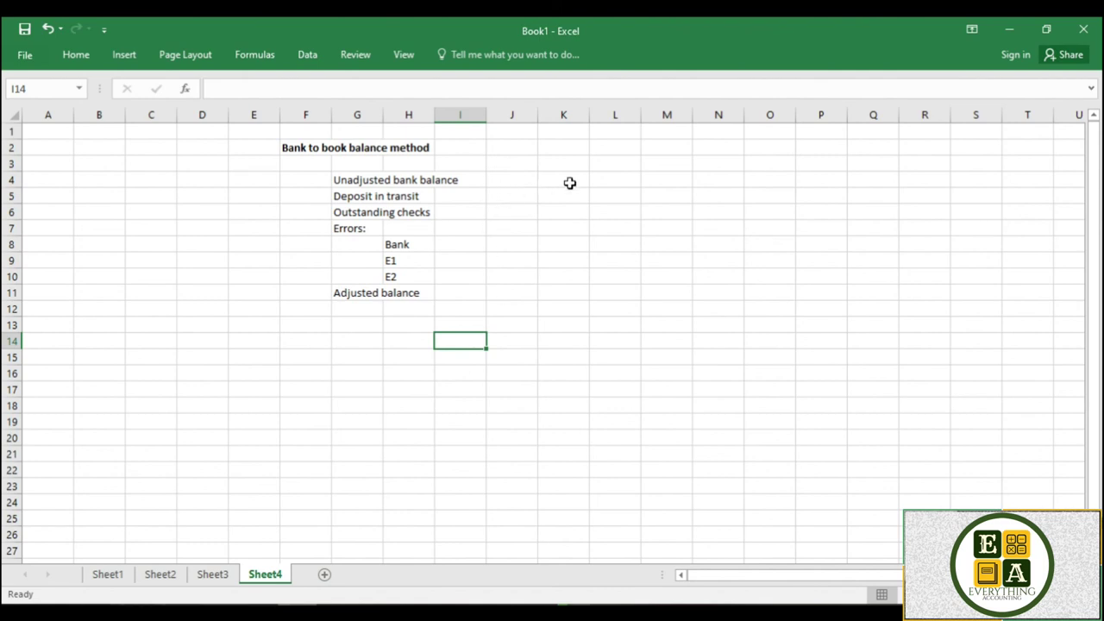
- Enter 120,000 for the unadjusted bank balance, 230,000 for deposit in transit and -110,000 for outstanding checks in J4:J6 on Sheet4
left_click(529, 181)
left_click(531, 179)
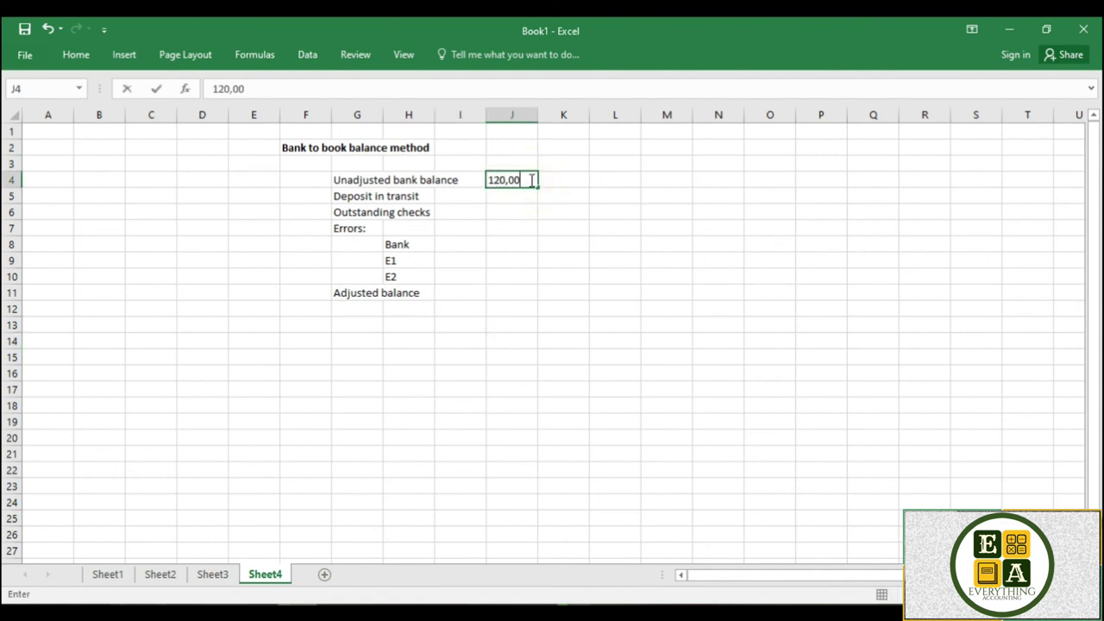
key("Return")
type("230")
key("Return")
type("-110,000")
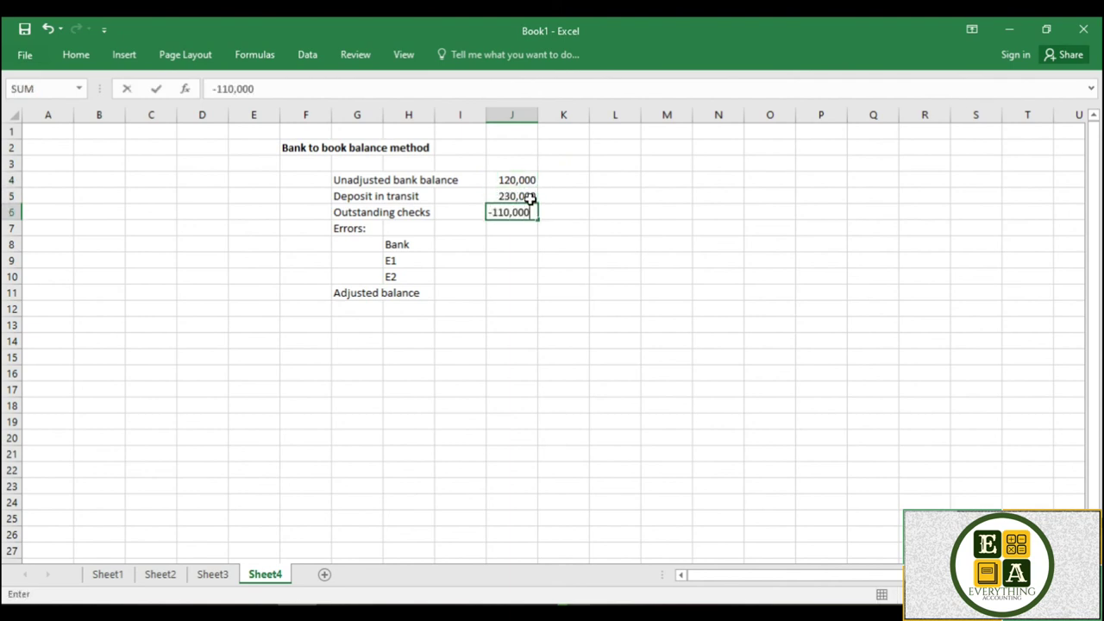
- Enter the bank error amounts in column J: 23,000 for E1 in J9 and -9,900 for E2 in J10
left_click(518, 258)
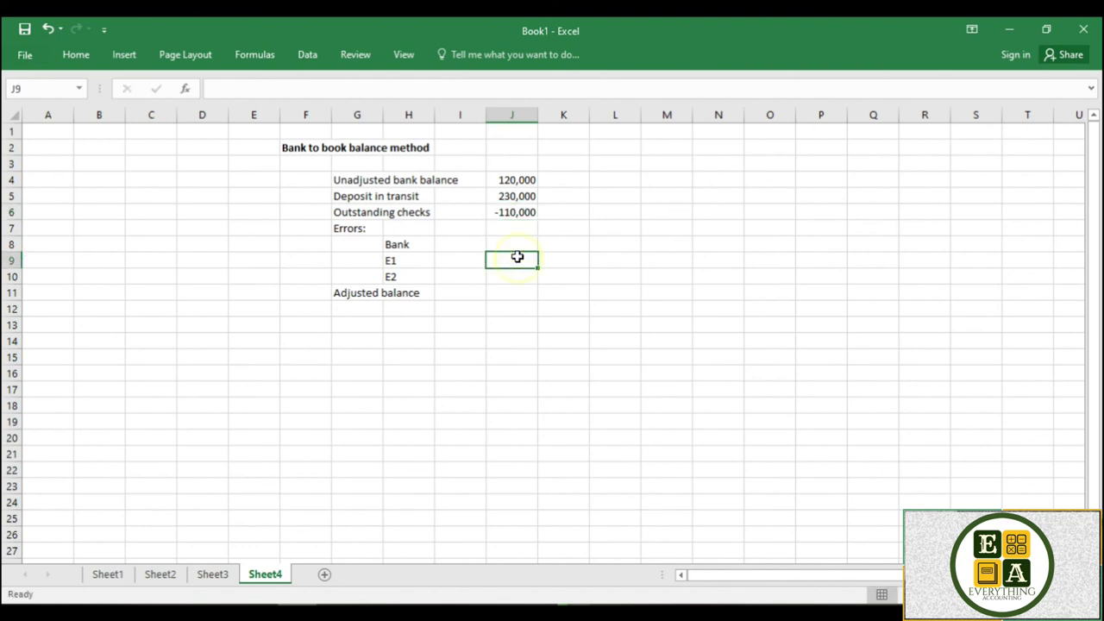
type("23")
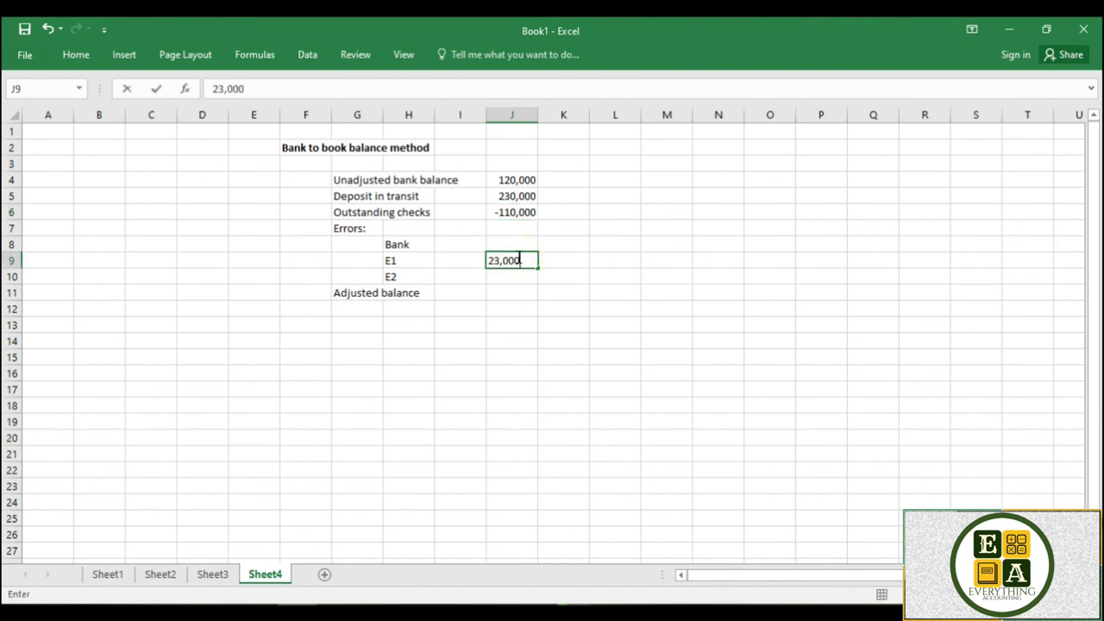
type(",000")
key("Return")
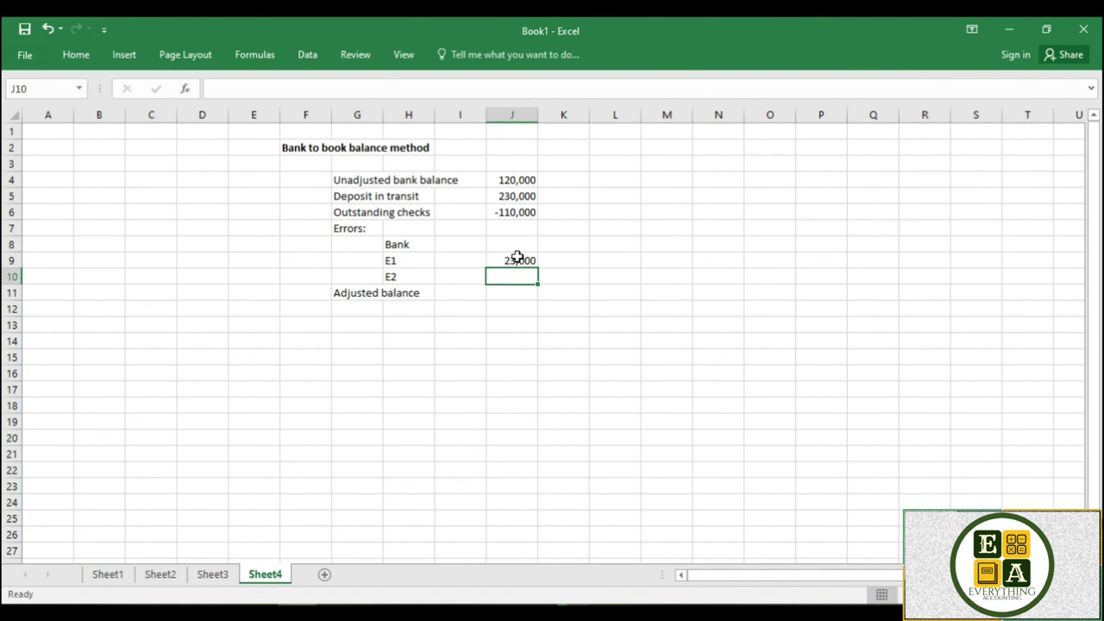
type("-9,900")
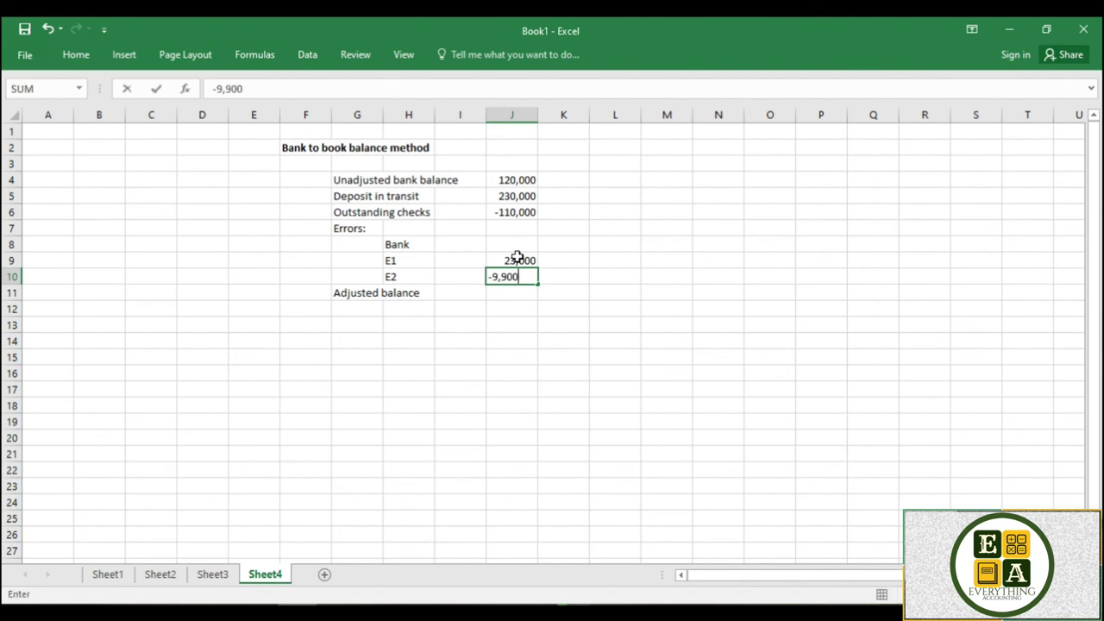
left_click(554, 337)
- Add a bottom border to J10 and total the column from J4 with AutoSum in J11 for the adjusted balance
left_click(511, 276)
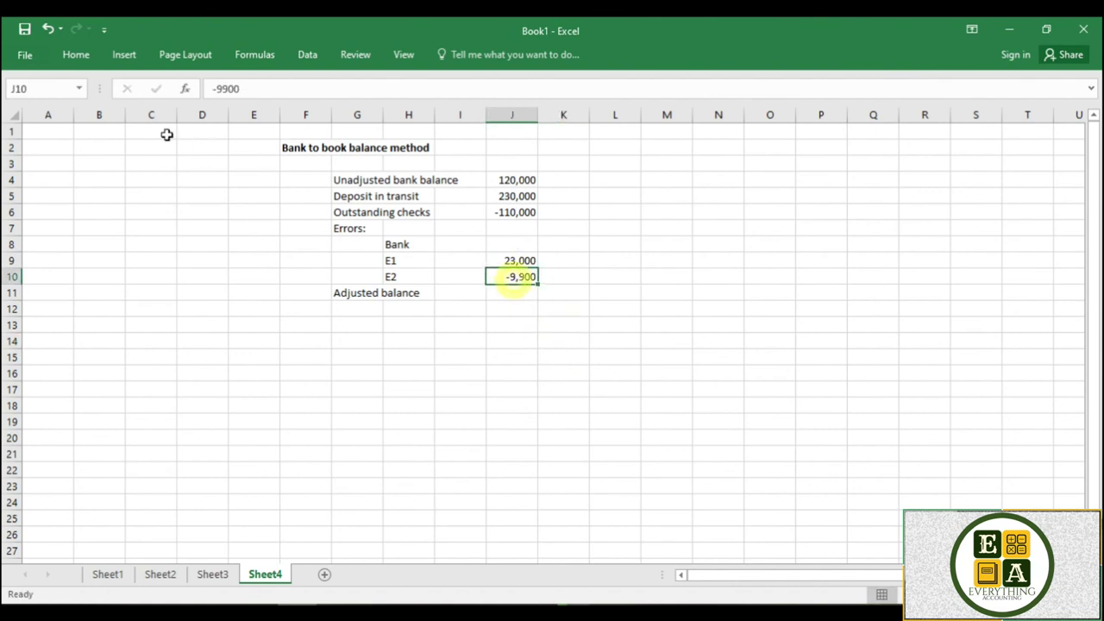
left_click(76, 55)
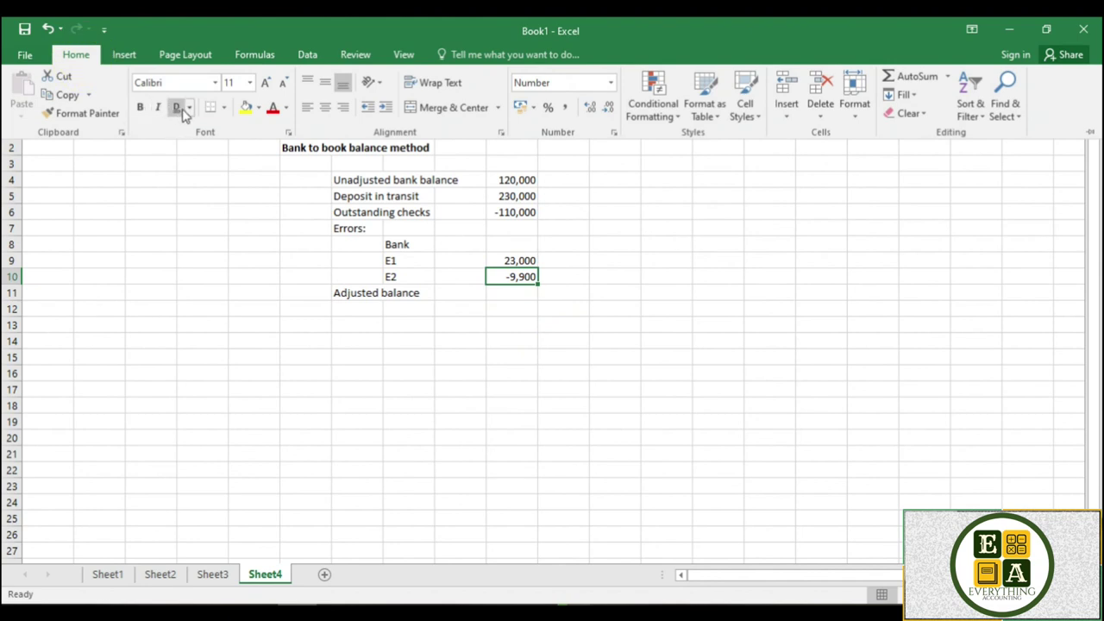
left_click_drag(524, 179, 529, 296)
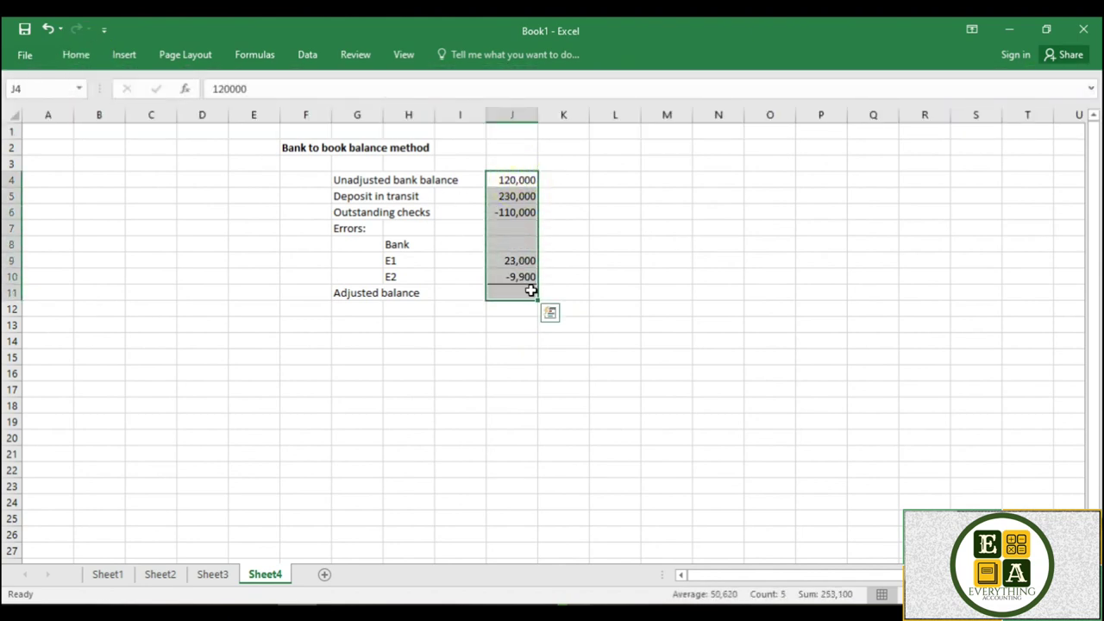
left_click(86, 55)
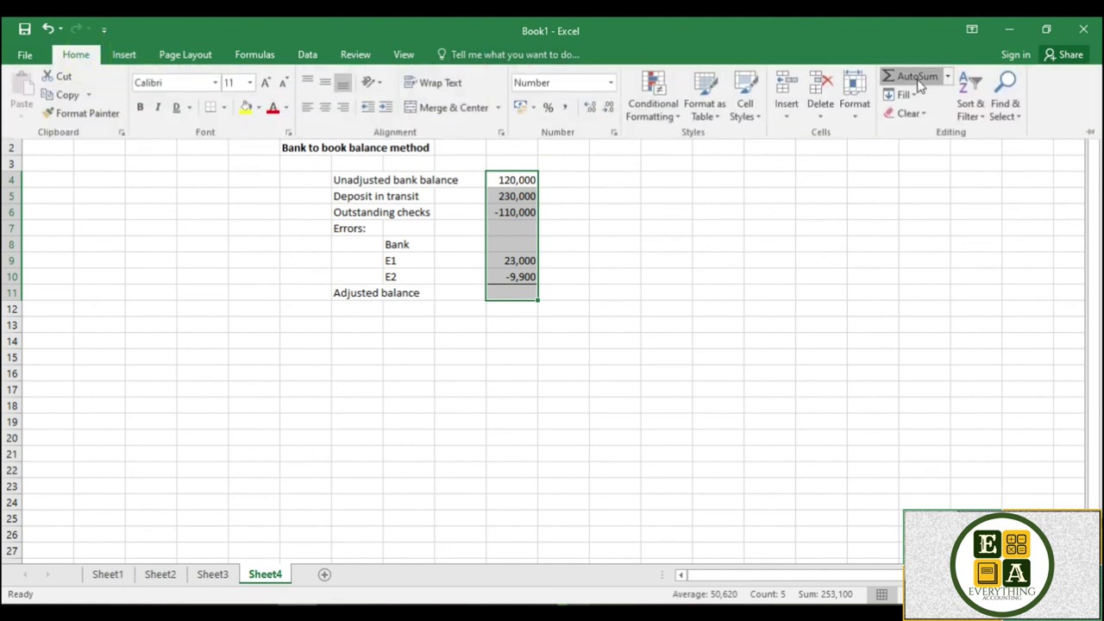
left_click(916, 77)
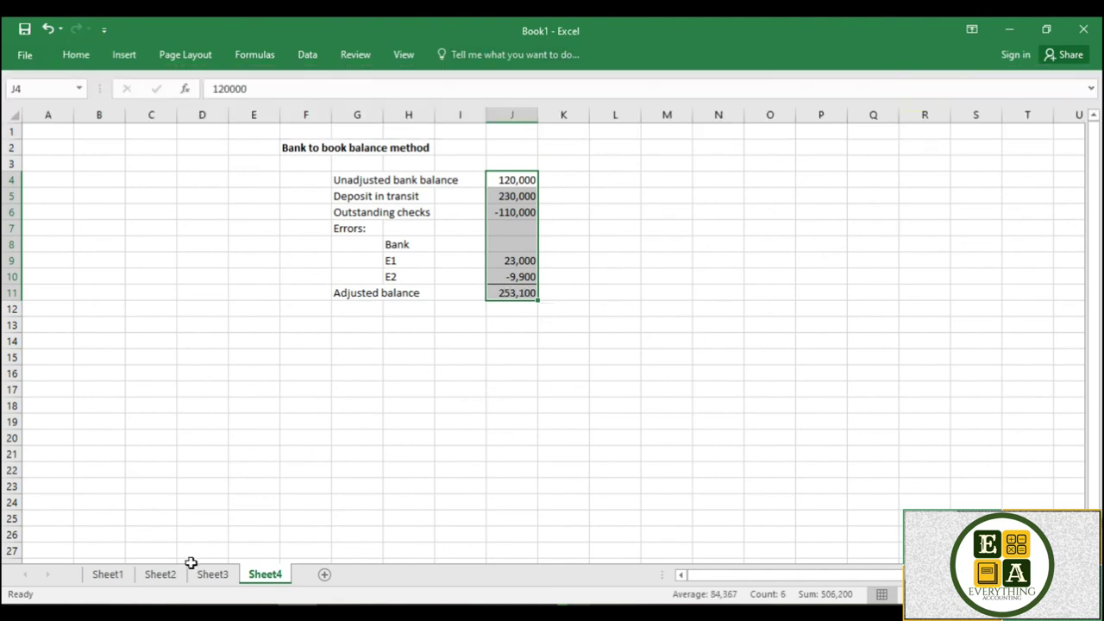
- Copy the Collection, NSF checks and Bank service charges labels from G5:G7 on Sheet2 to G12:G14 on Sheet4
left_click(159, 577)
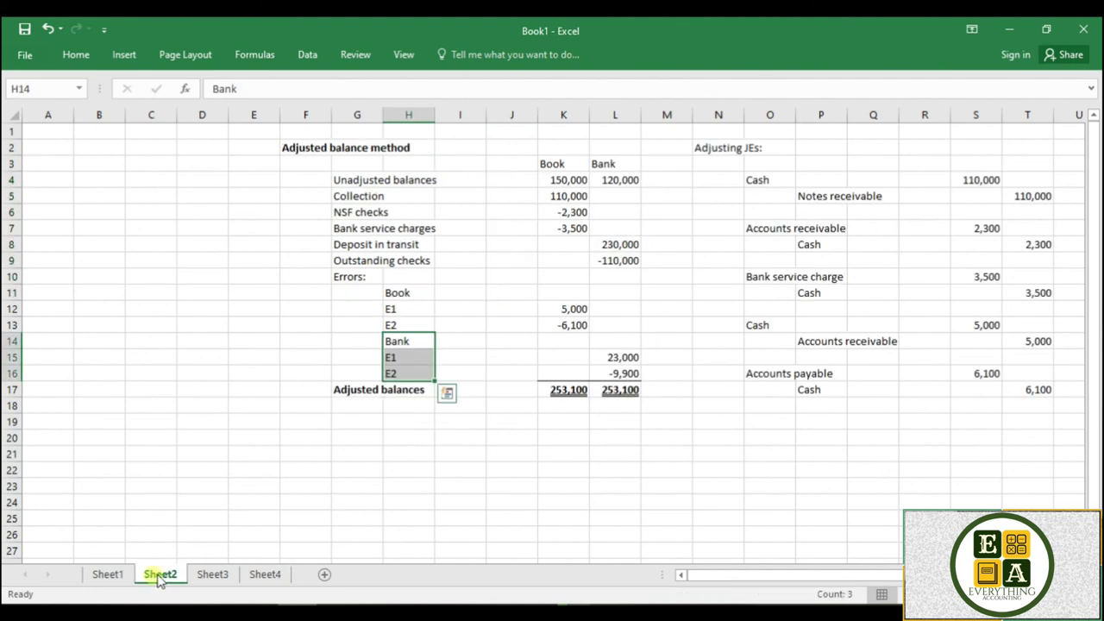
left_click_drag(348, 198, 367, 225)
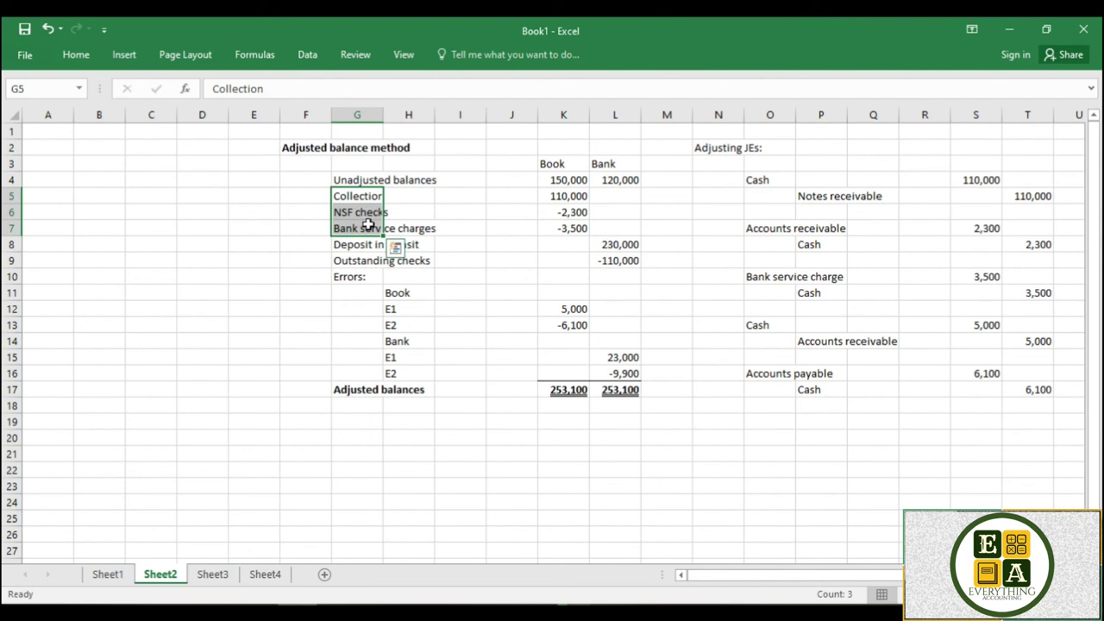
key("ctrl+c")
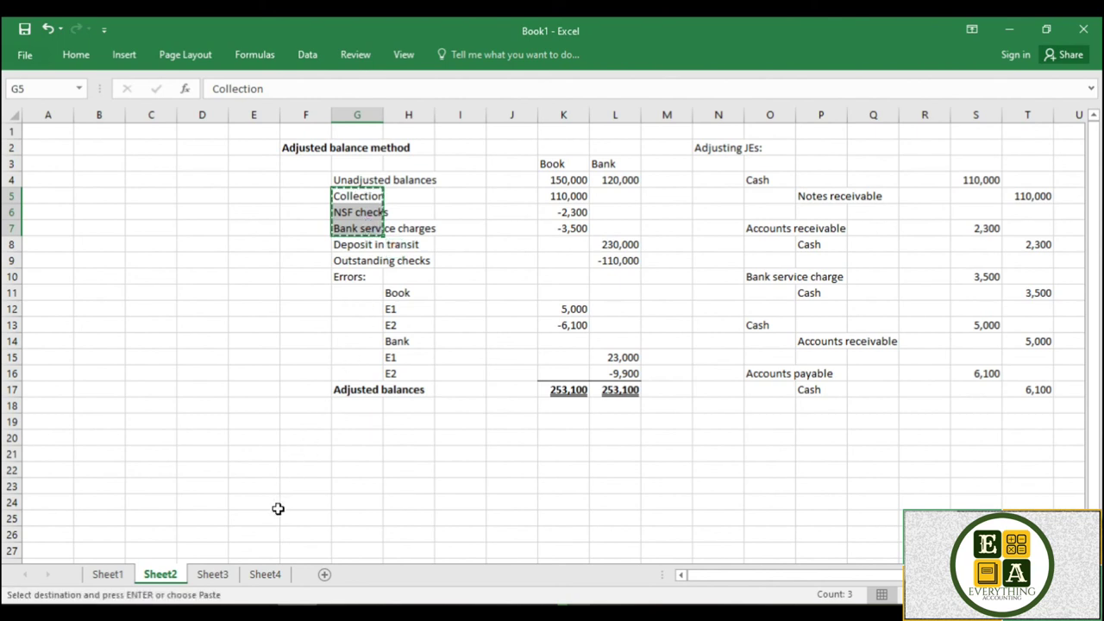
left_click(265, 576)
left_click(360, 308)
key("Return")
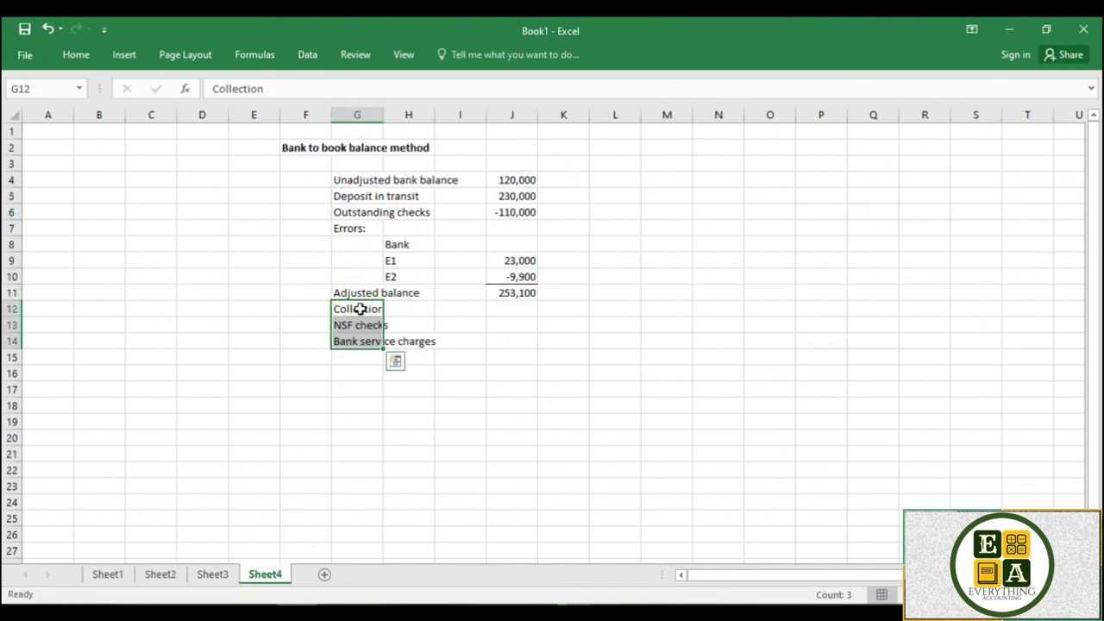
key("Escape")
- Check the note collections in the Bank Reconciliation PDF in Adobe Reader, then enter -110,000 for Collection in J12 of the Excel sheet
key("alt+Tab")
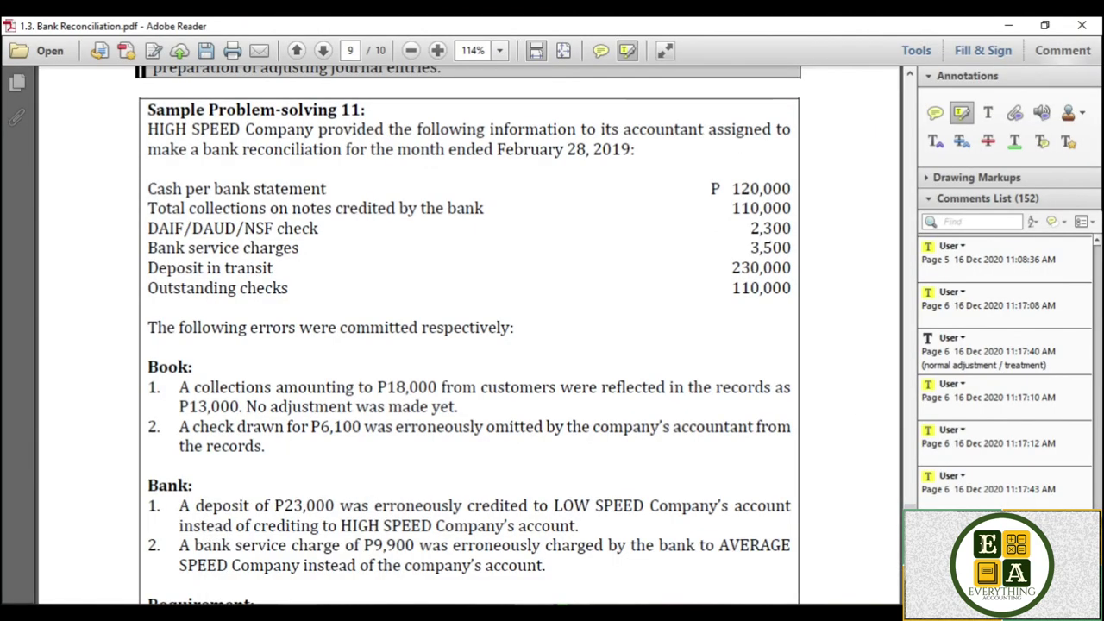
key("alt+Tab")
left_click(517, 306)
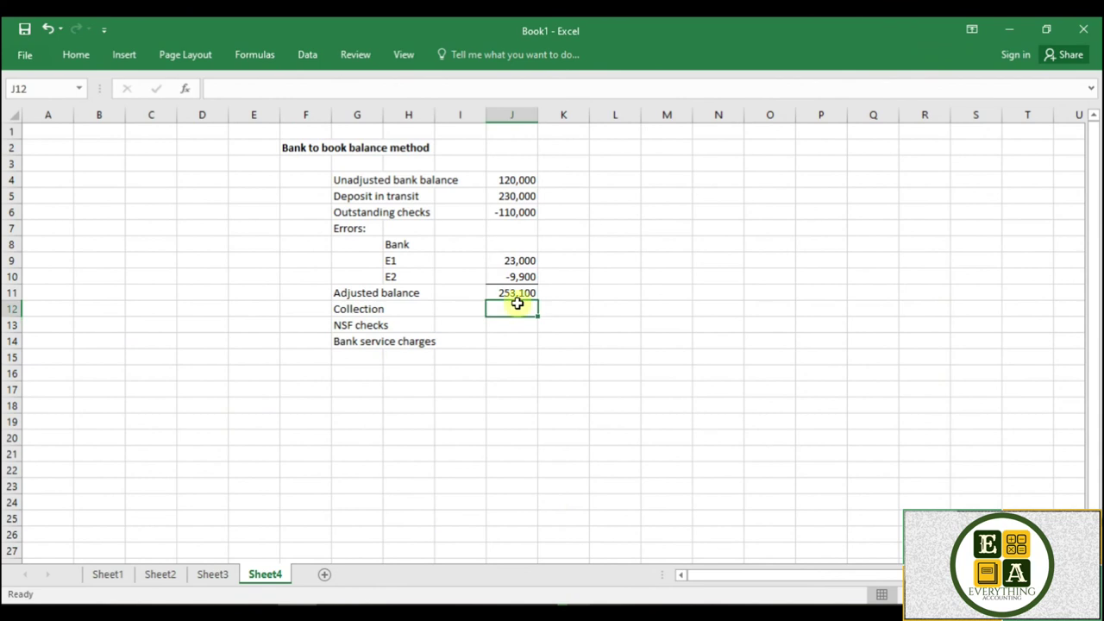
type("-110,000")
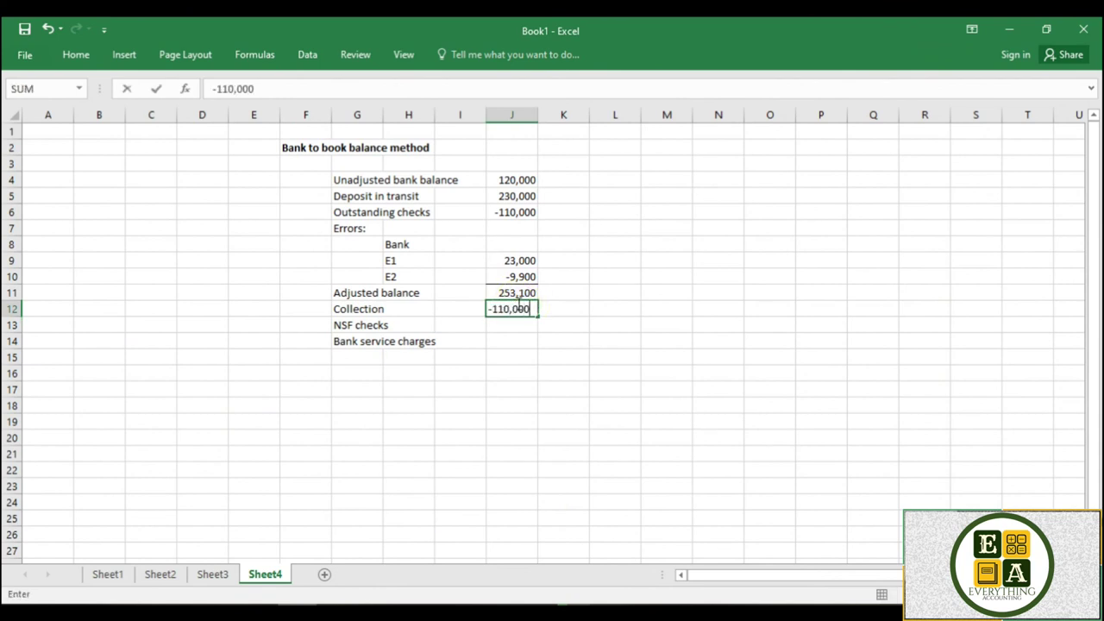
key("Return")
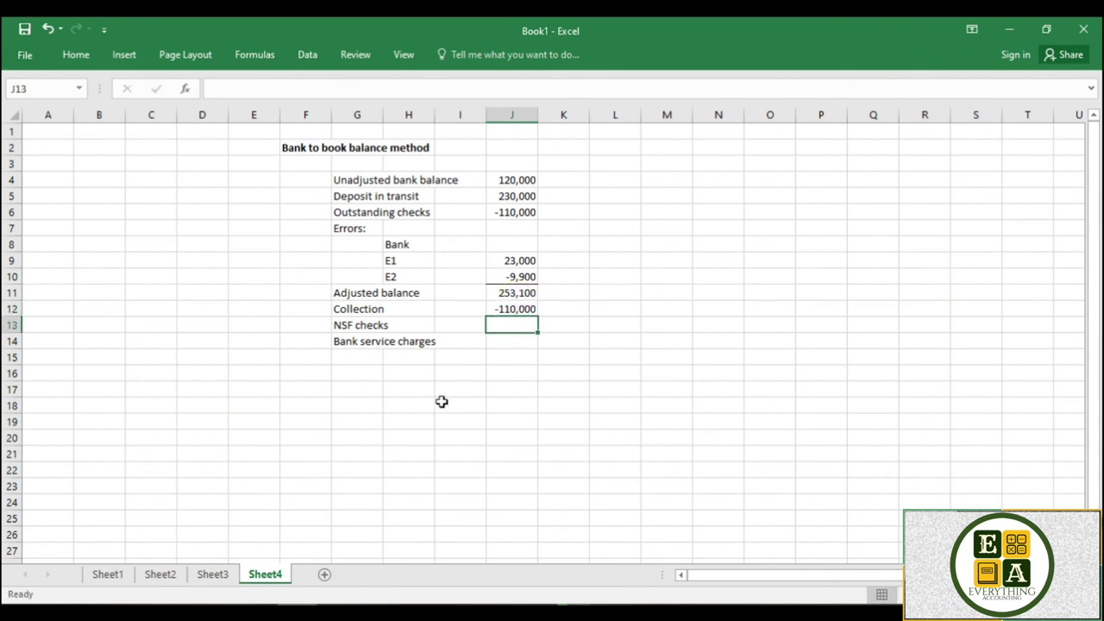
- Consult the problem in the PDF again and enter 2,300 for NSF checks in J13 and 3,500 for bank service charges in J14
key("alt+Tab")
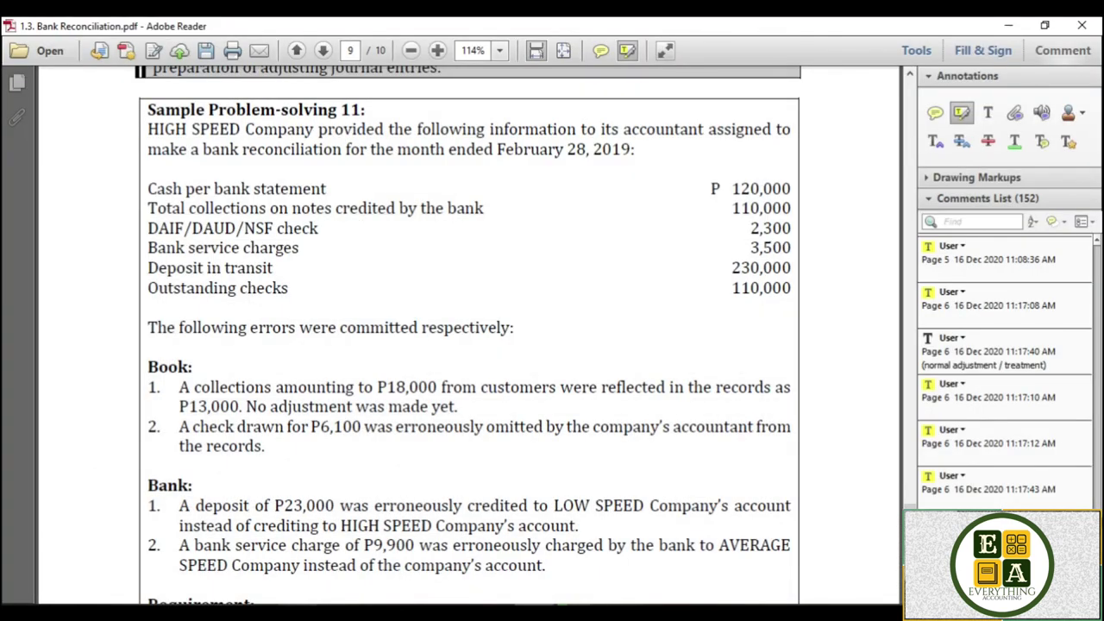
key("alt+Tab")
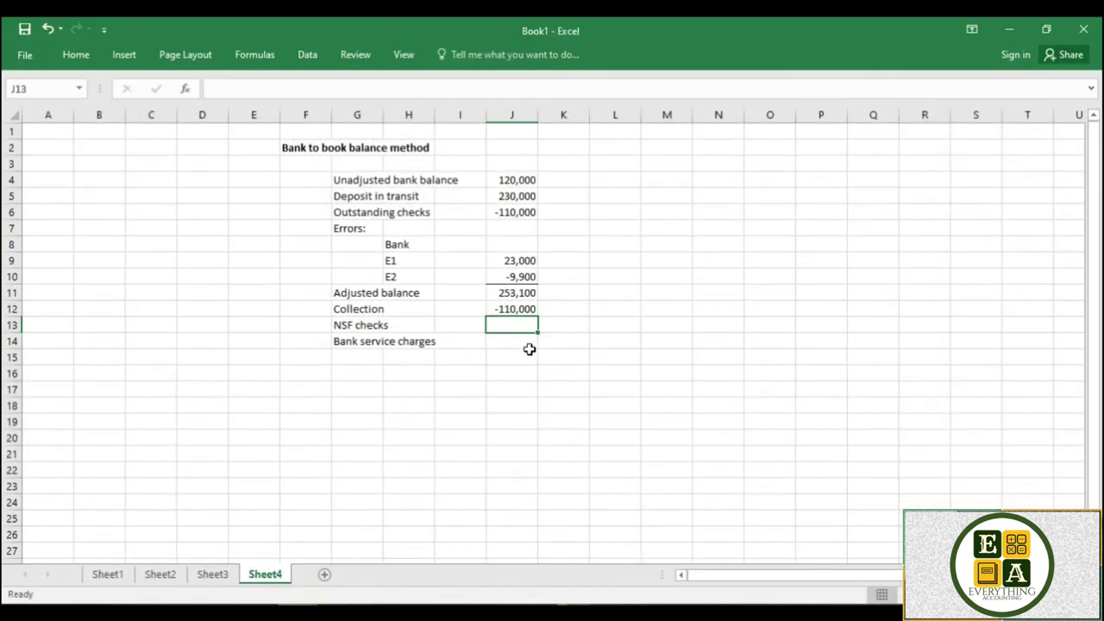
type("2,300")
key("Return")
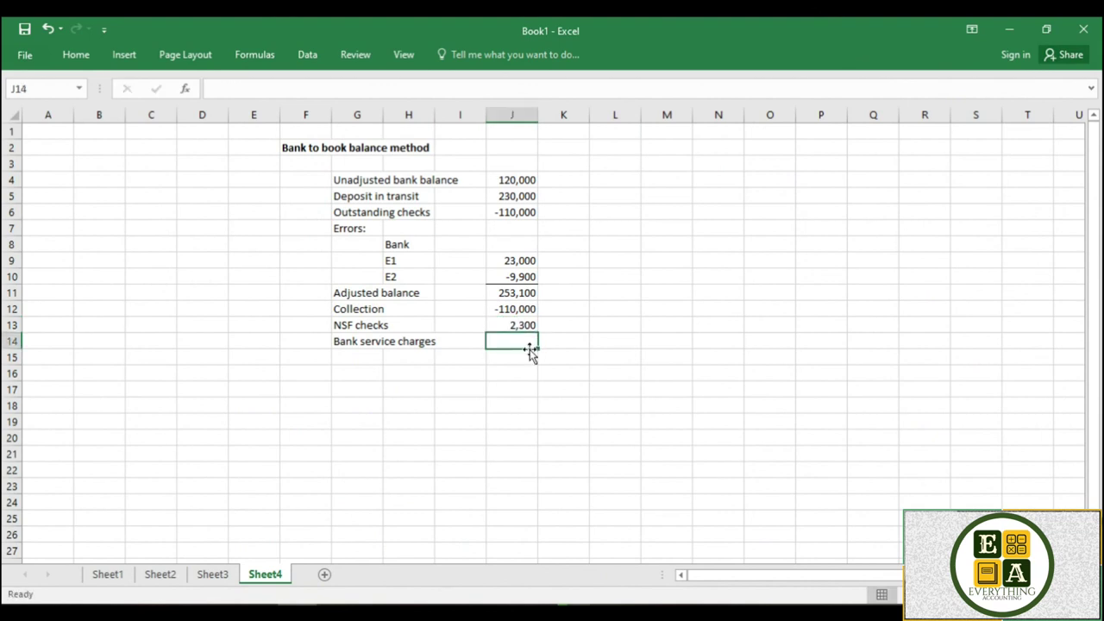
type("3,500")
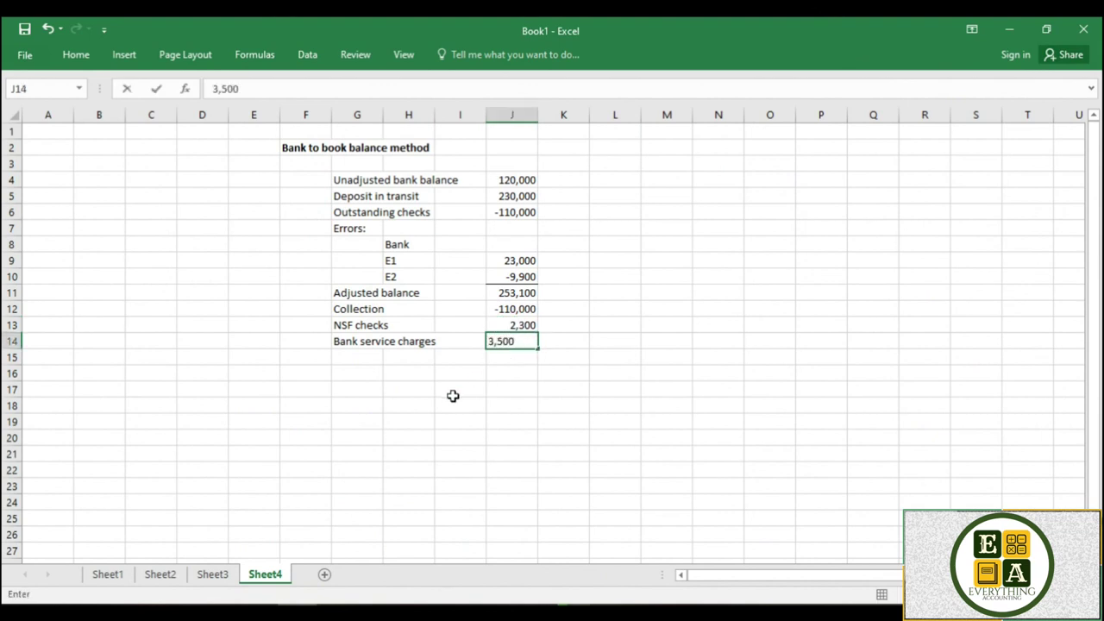
- Copy the Errors block with the Book, E1 and E2 labels from Sheet2 G10:H13 to G15:H18 on Sheet4
left_click(164, 575)
left_click_drag(344, 278, 404, 324)
key("ctrl+c")
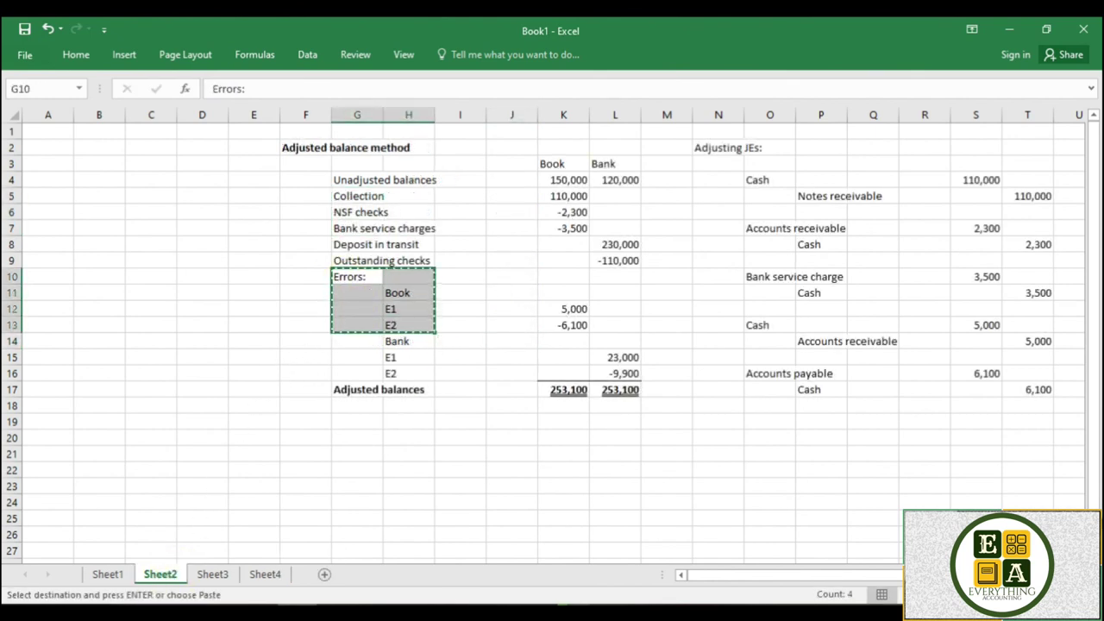
left_click(265, 574)
left_click(370, 357)
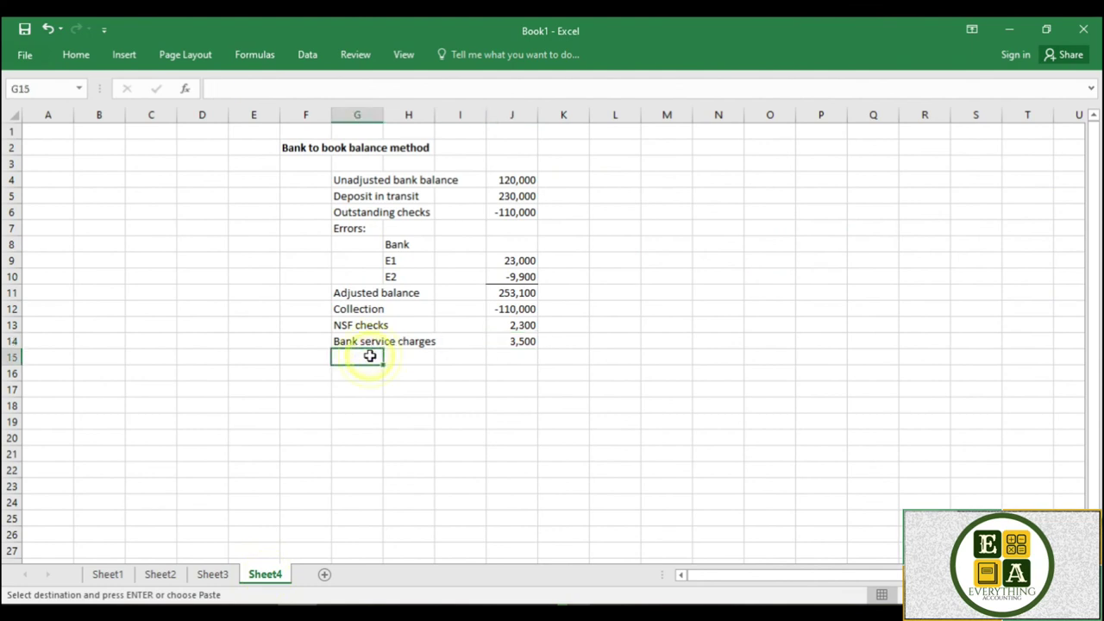
key("ctrl+v")
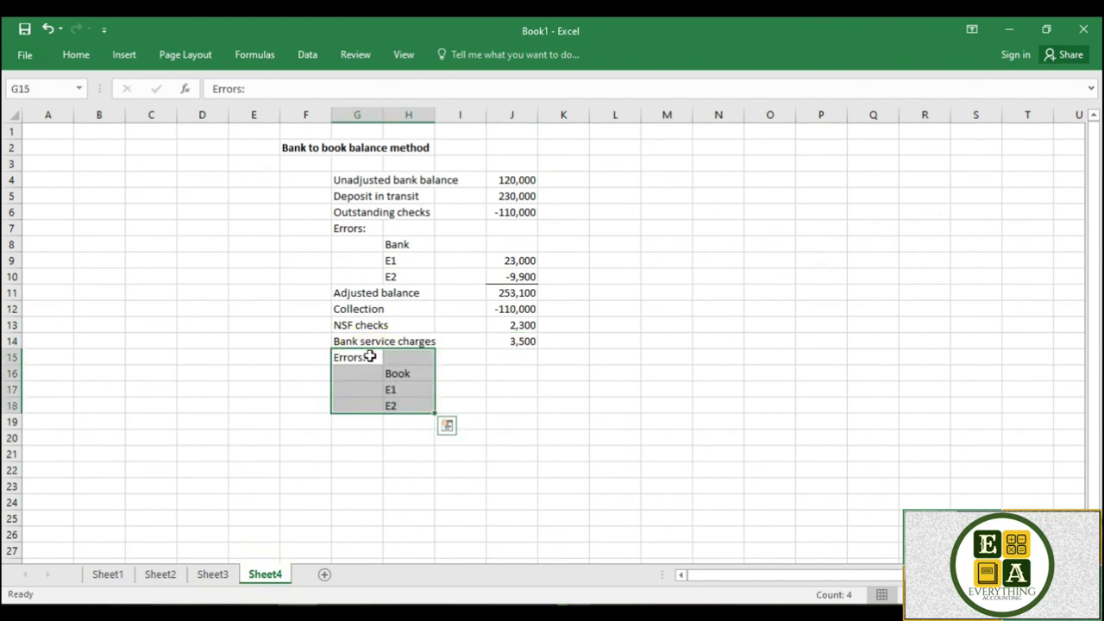
- Enter the book error amounts in column J: -5,000 for E1 in J17 and 6,100 for E2 in J18
left_click(504, 387)
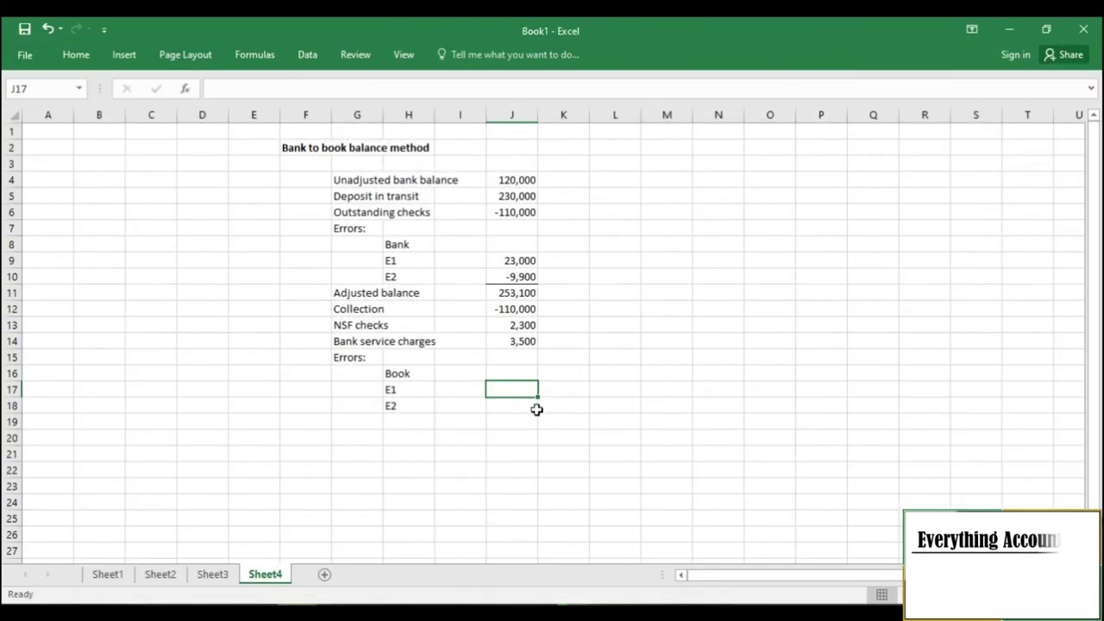
type("-")
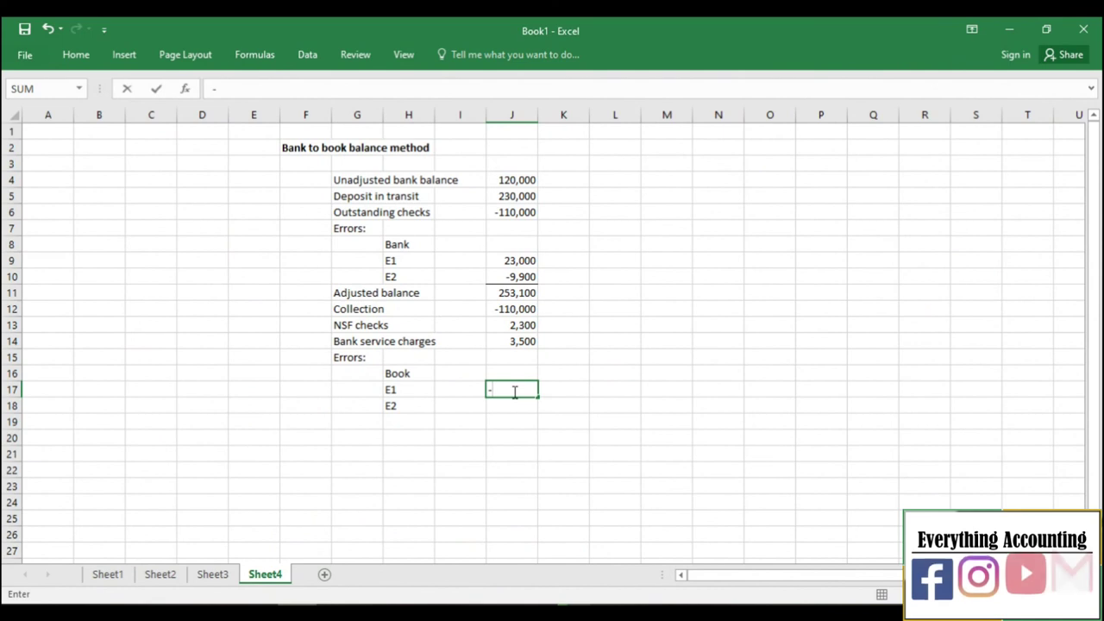
type("5,000")
key("Return")
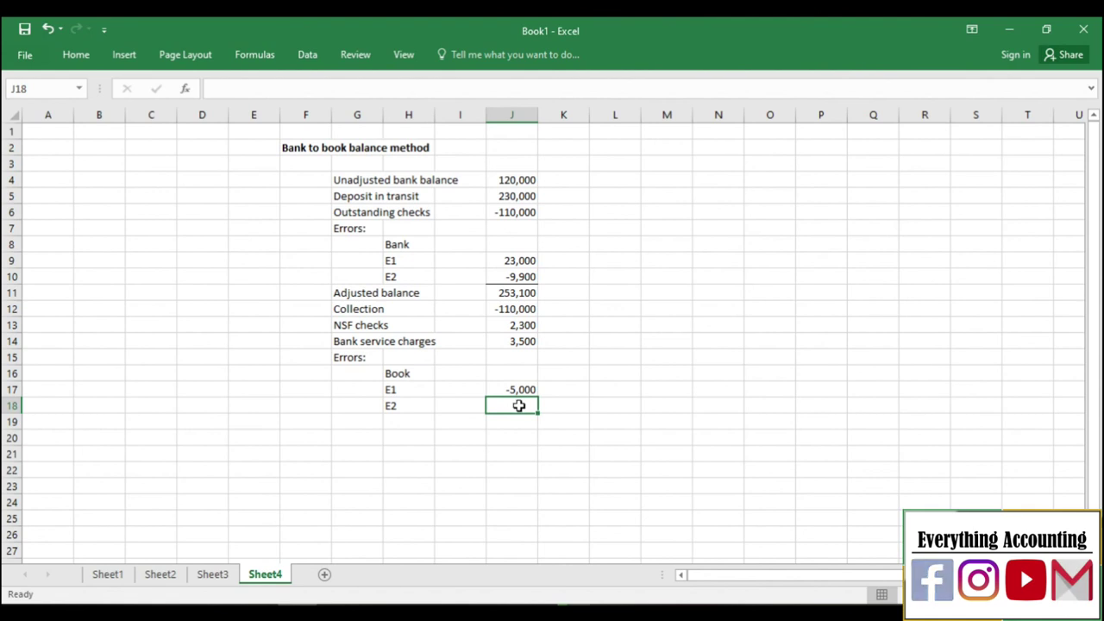
type("6,100")
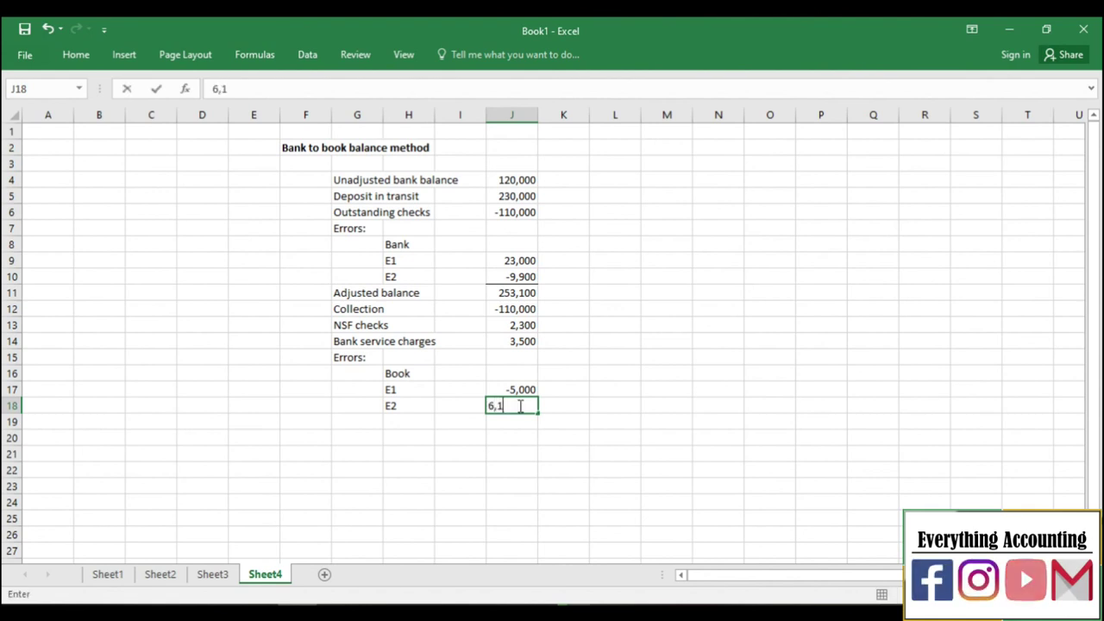
- Enter the label "unadjusted book balance" in G19, below the book errors
left_click(362, 420)
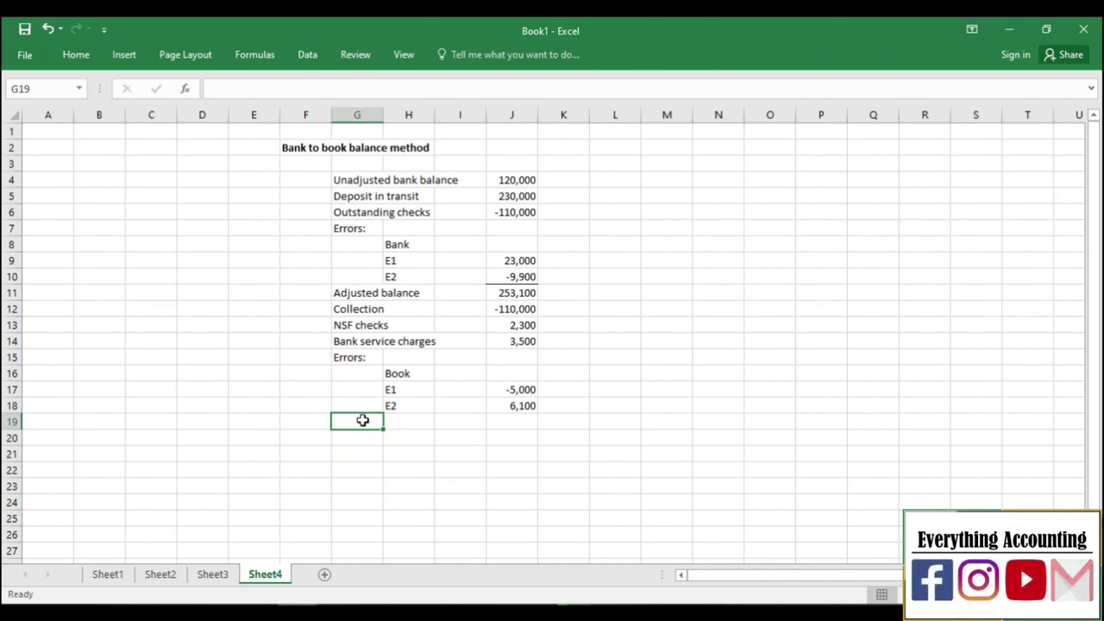
type("unadjusted ")
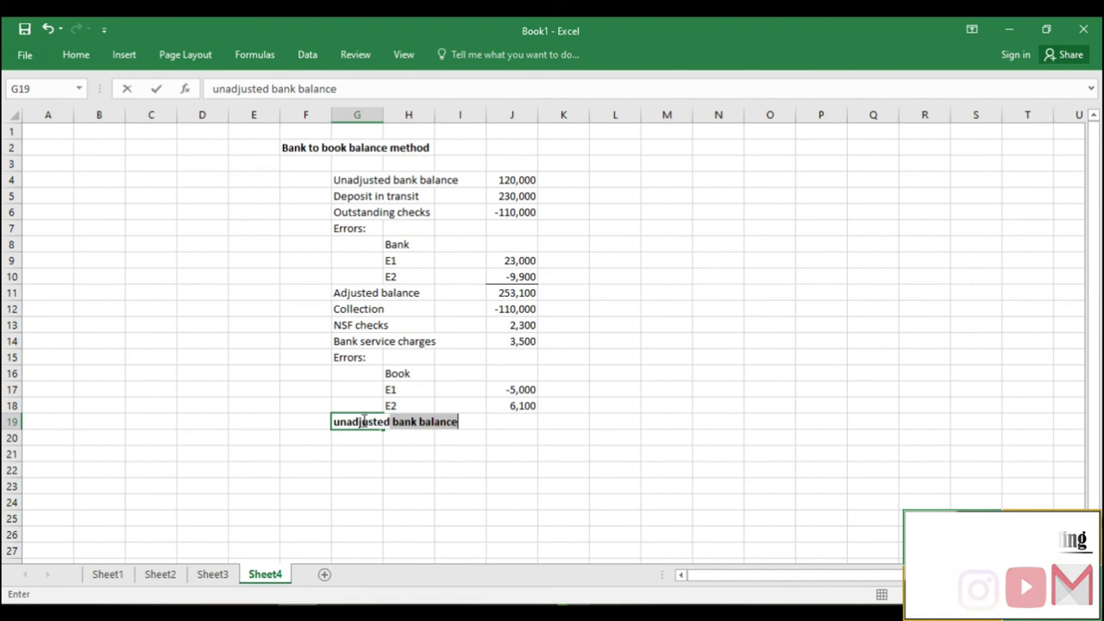
type("bnak")
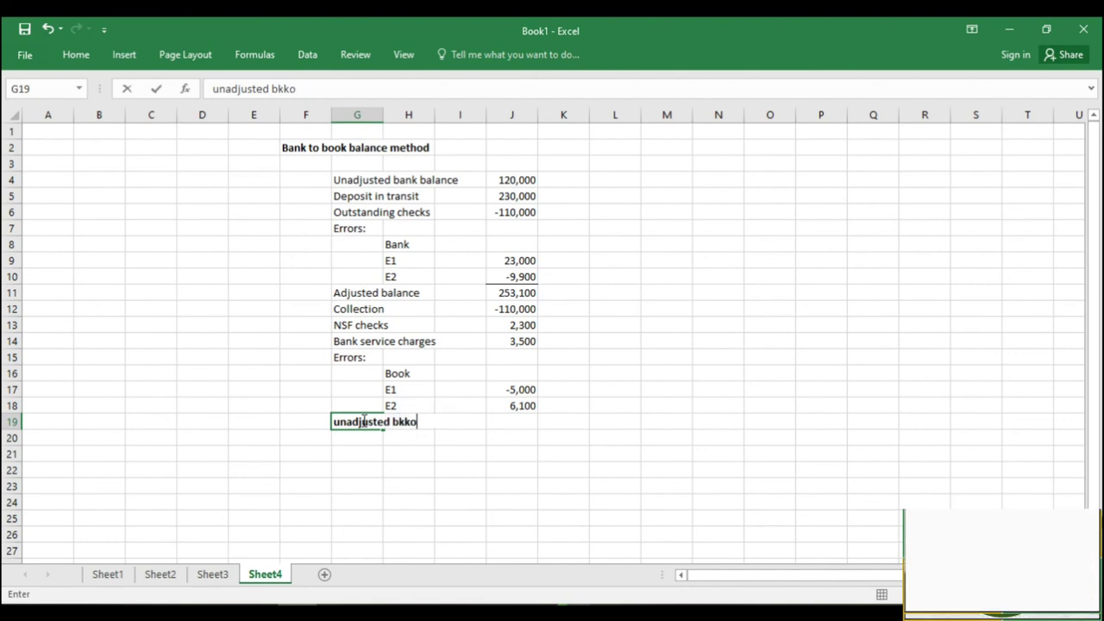
key("BackSpace")
key("BackSpace")
key("BackSpace")
type("ook balance")
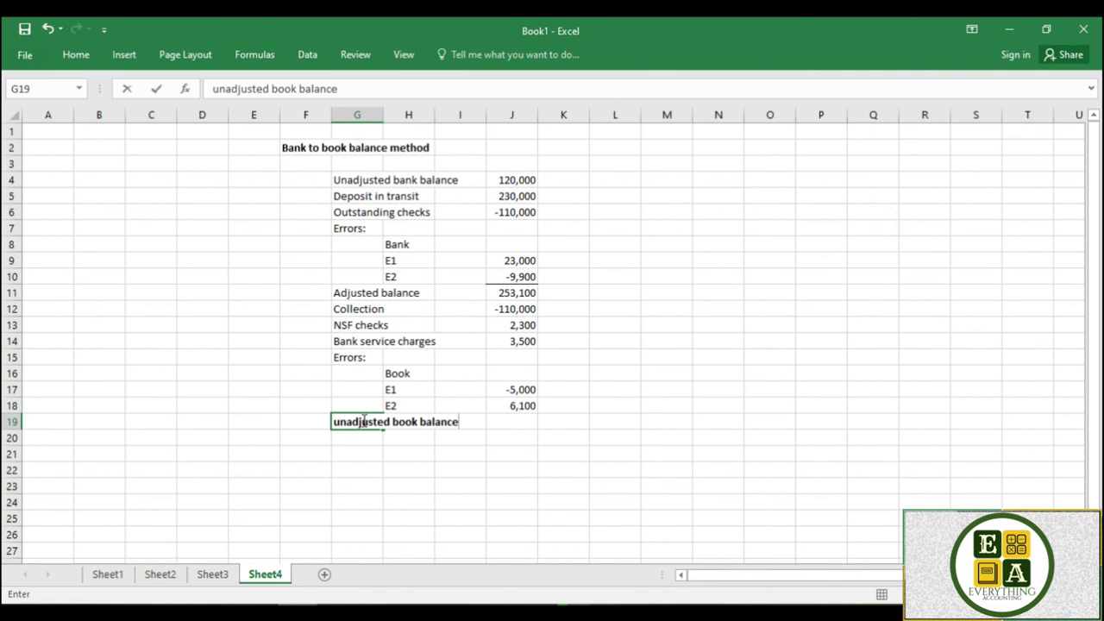
left_click(500, 411)
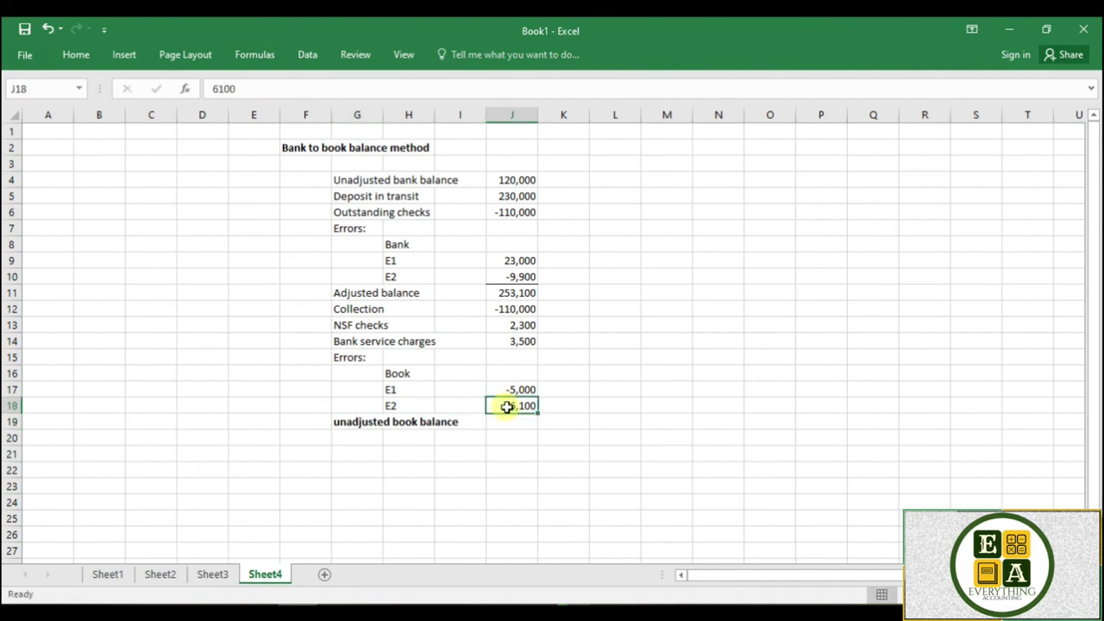
- Add a bottom border under the E2 amount in J18 and format J19 as bold with a double underline
left_click(76, 54)
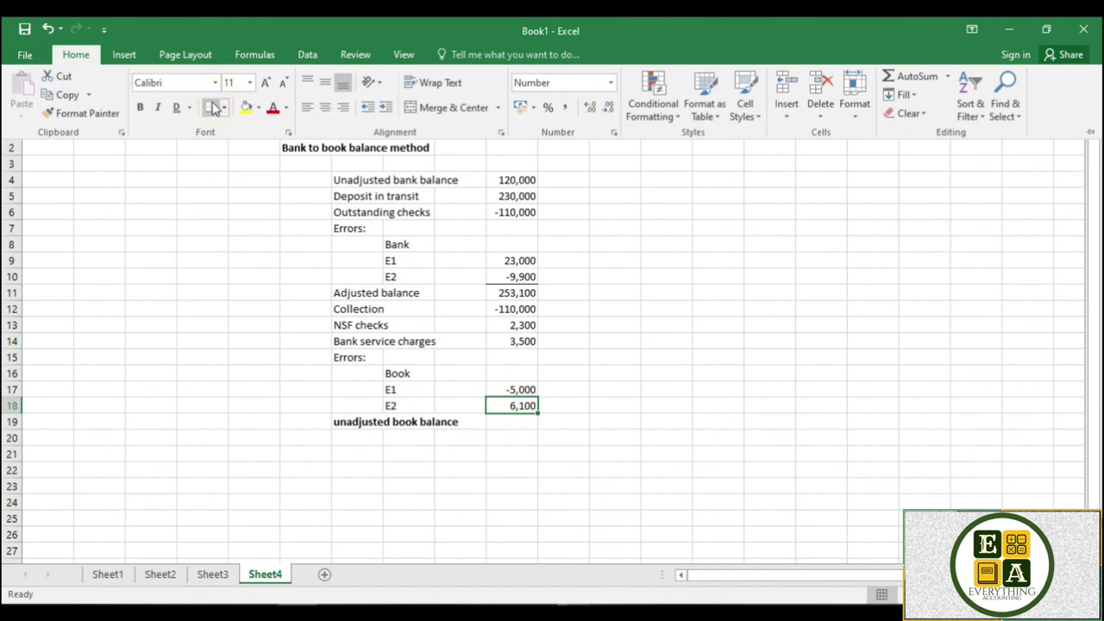
left_click(248, 263)
key("Down")
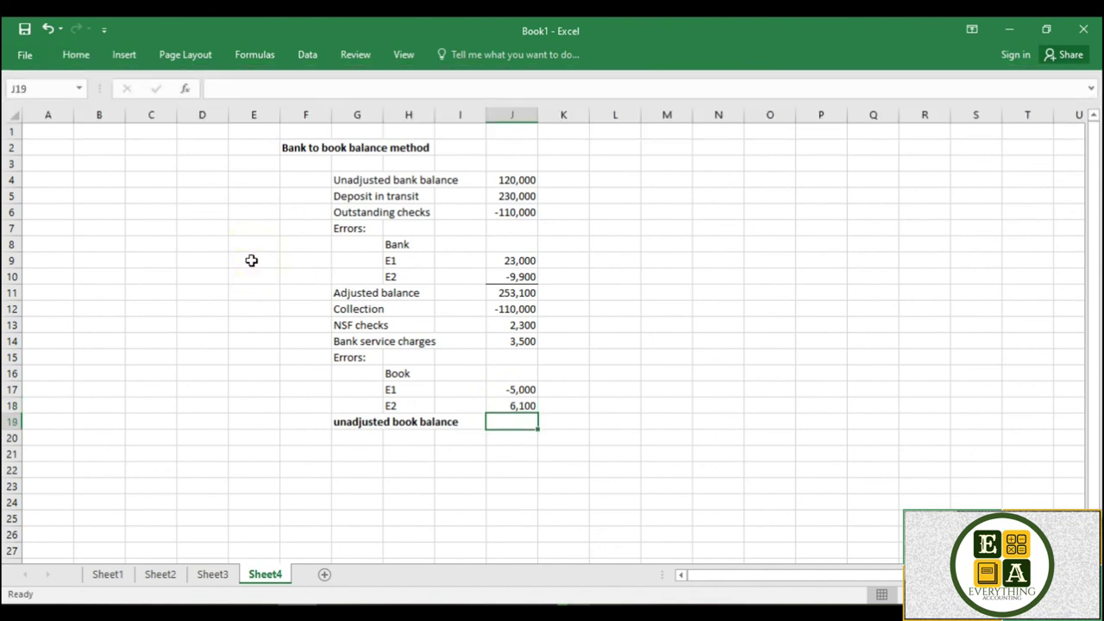
left_click(76, 55)
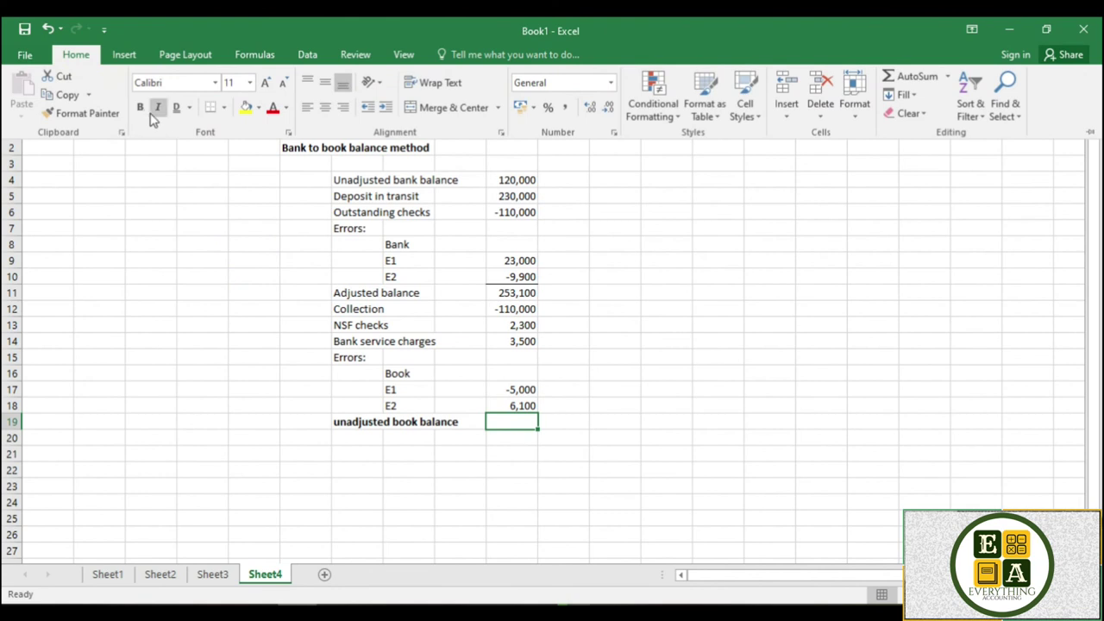
- Total J11:J18 with AutoSum in J19 as the unadjusted book balance
left_click(520, 295)
left_click(522, 292)
left_click_drag(522, 292, 518, 422)
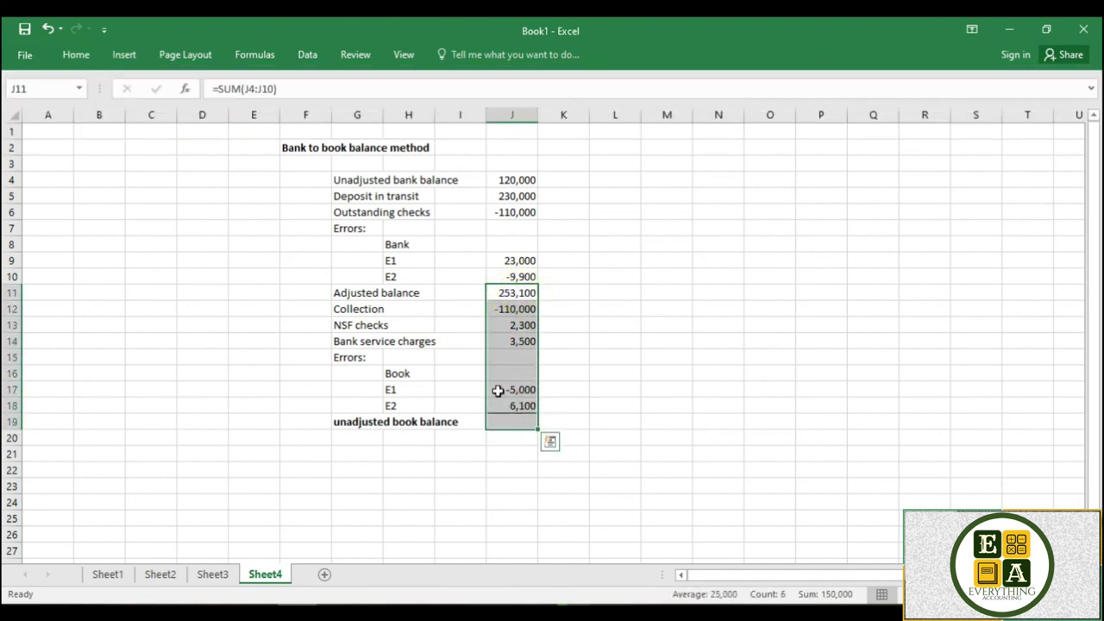
left_click(76, 54)
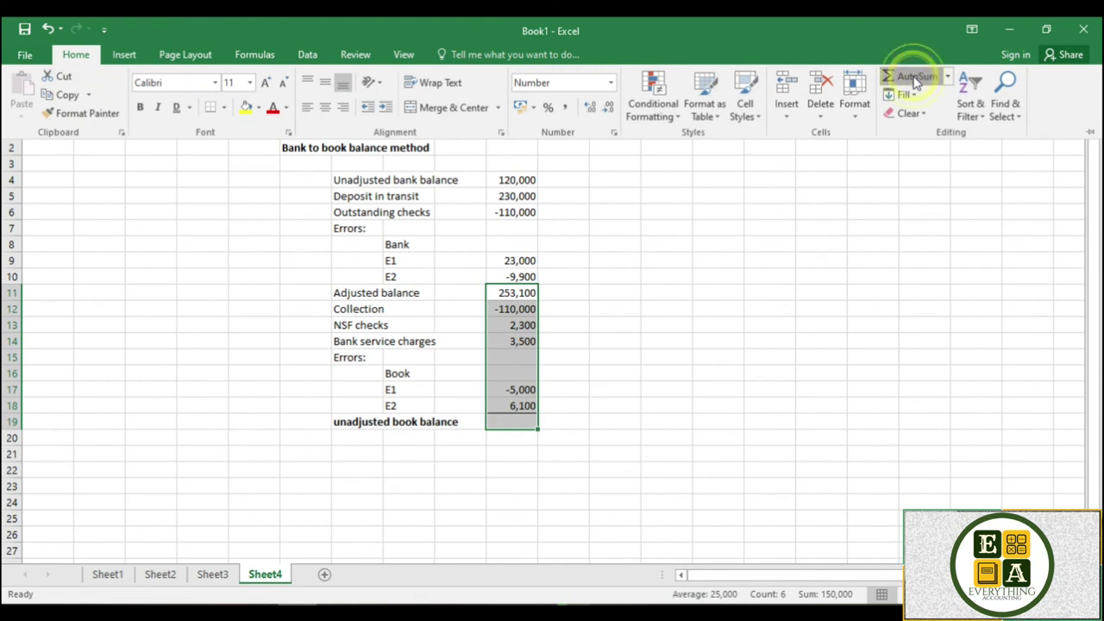
left_click(914, 77)
left_click(526, 468)
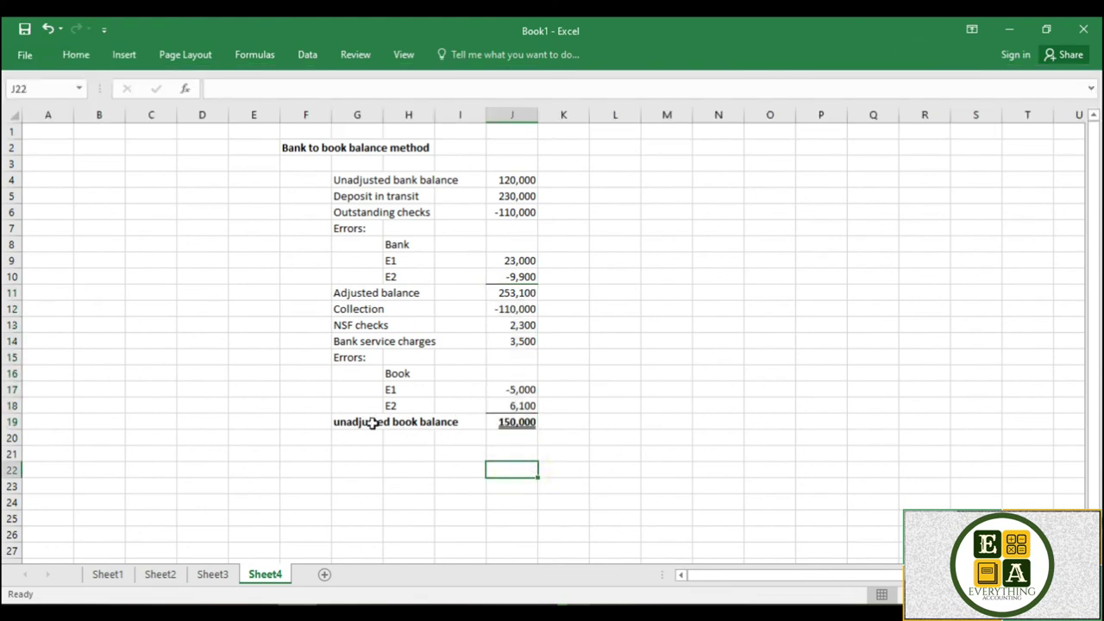
- Check the unadjusted book balance in K4 on Sheet2 against the total on Sheet4
left_click(160, 574)
left_click_drag(583, 173, 565, 180)
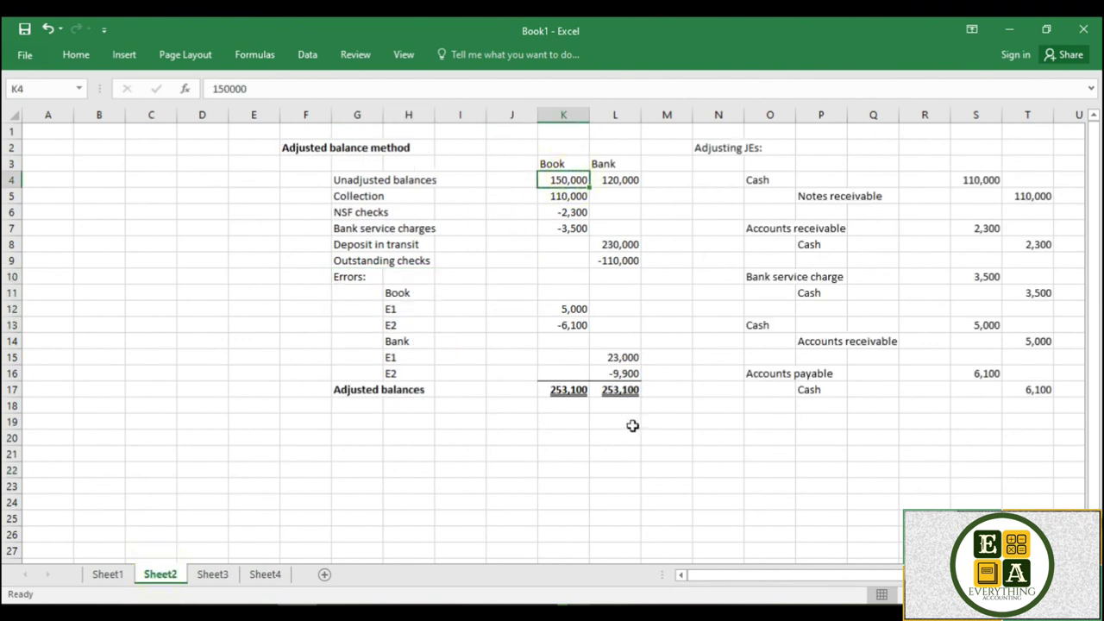
left_click(264, 574)
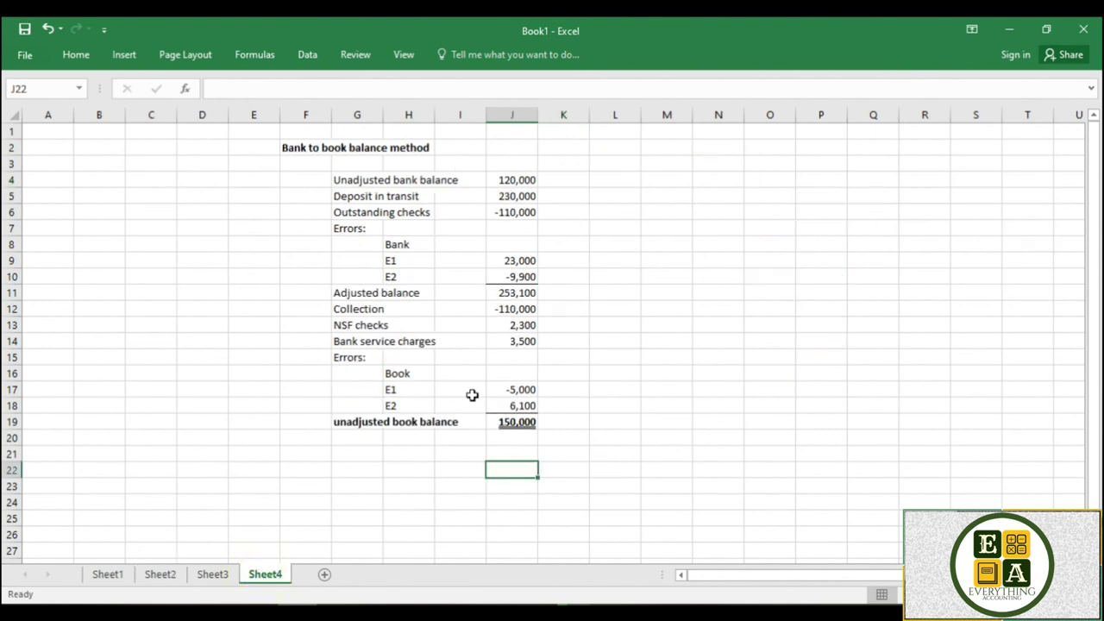
- Highlight the Adjusted balance row G11:J11 on Sheet4 with a yellow fill
left_click_drag(341, 294, 500, 293)
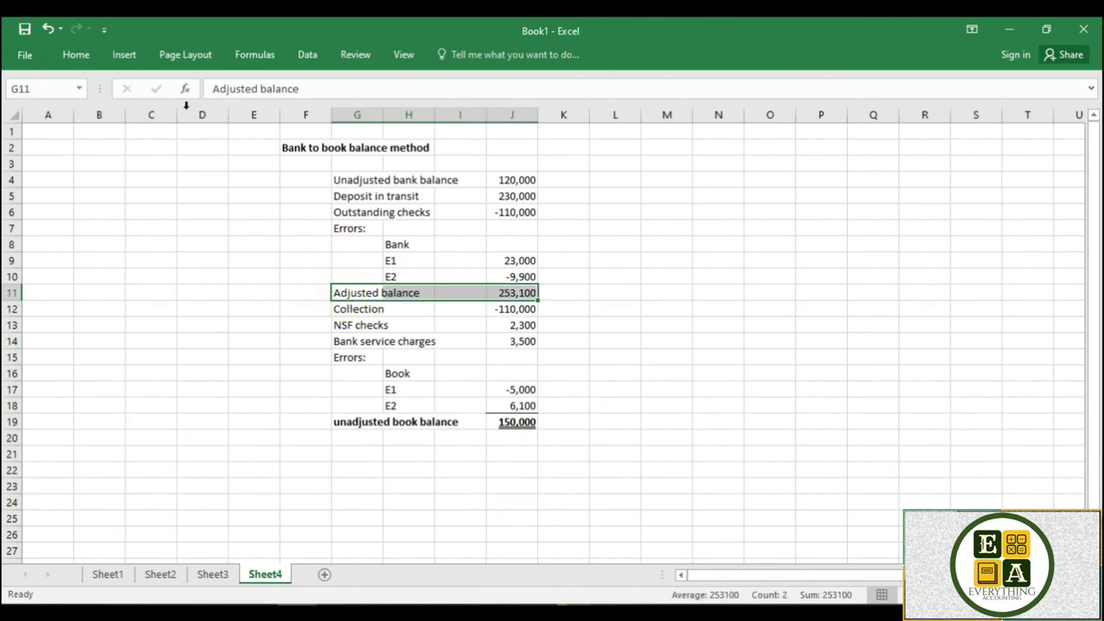
left_click(77, 54)
left_click(246, 108)
left_click(407, 341)
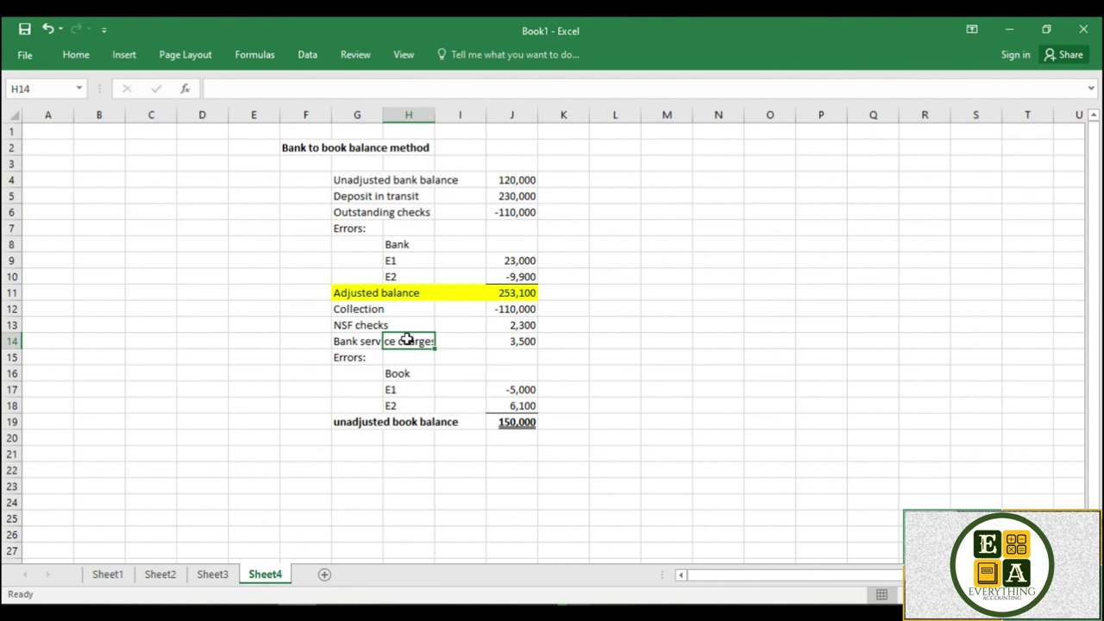
left_click(351, 309)
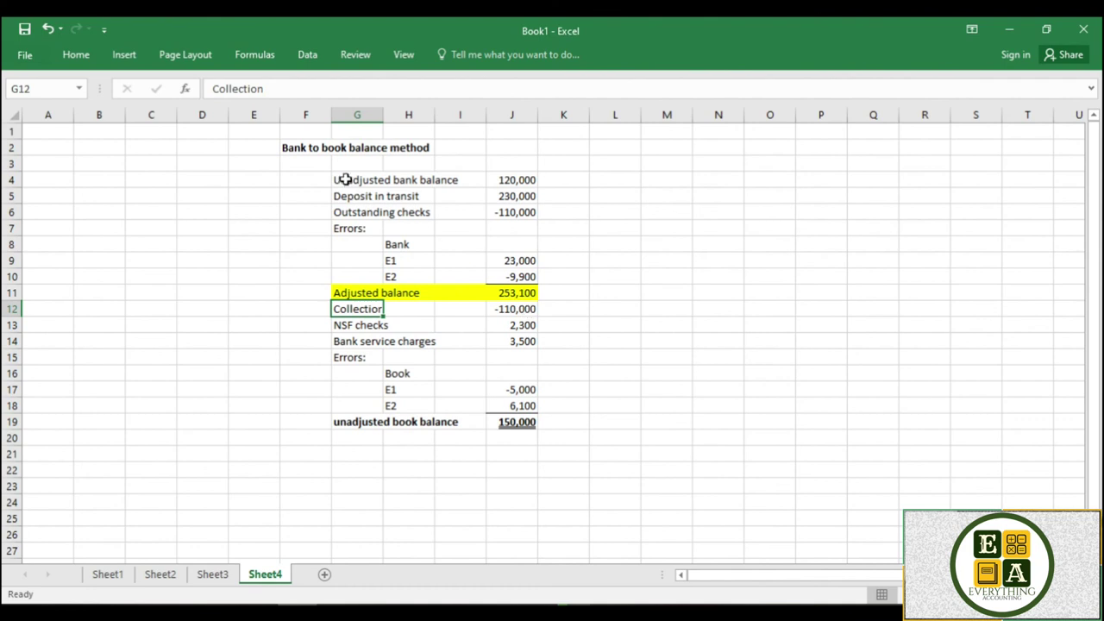
- Copy the unadjusted bank balance through bank errors block G4:J10 to L4:O10 for a second version
mouse_move(346, 180)
left_mouse_down()
mouse_move(394, 244)
mouse_move(502, 257)
mouse_move(506, 273)
left_mouse_up()
key("ctrl+c")
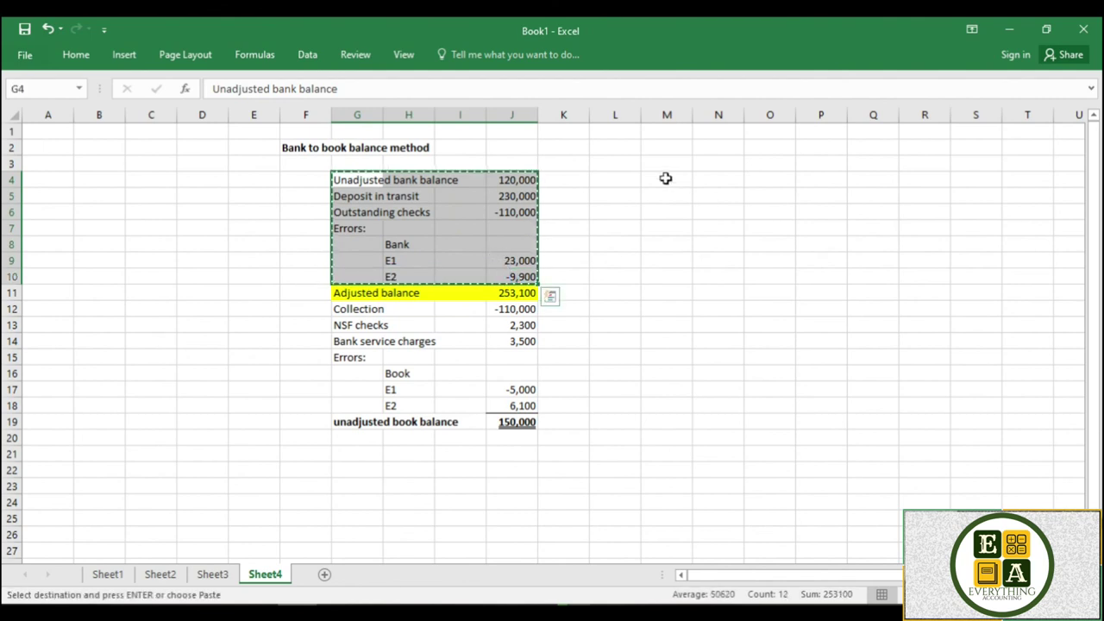
left_click(607, 181)
key("Return")
left_click(852, 308)
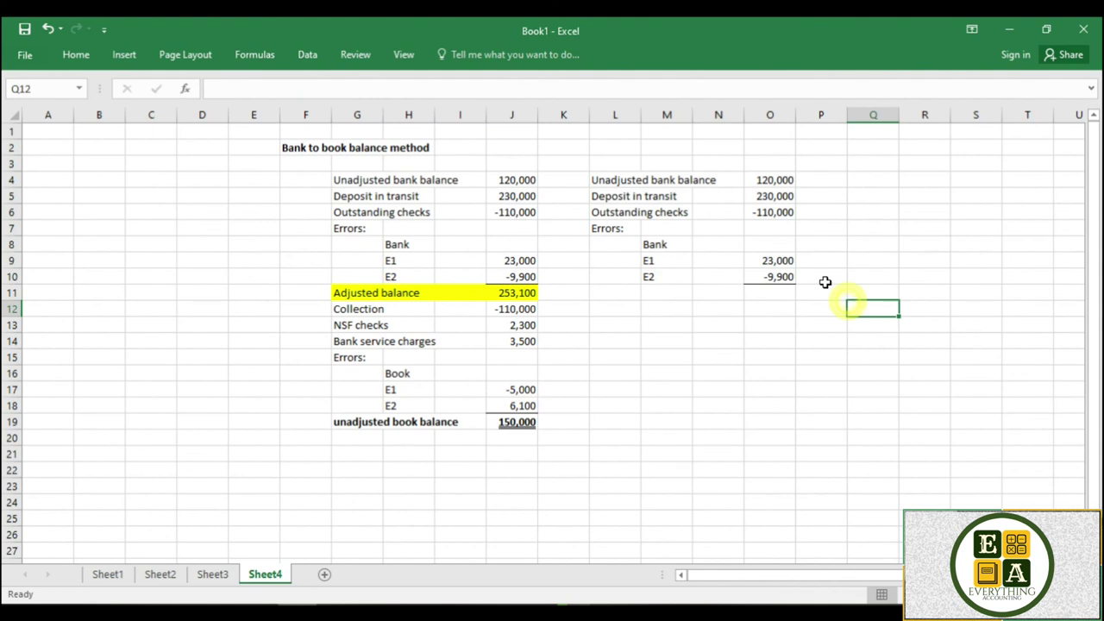
- Clear the copied bottom border of O10 by filling from blank P10, and re-enter -9,900 in O10
left_click(832, 278)
left_click(845, 287)
left_click_drag(828, 276, 773, 277)
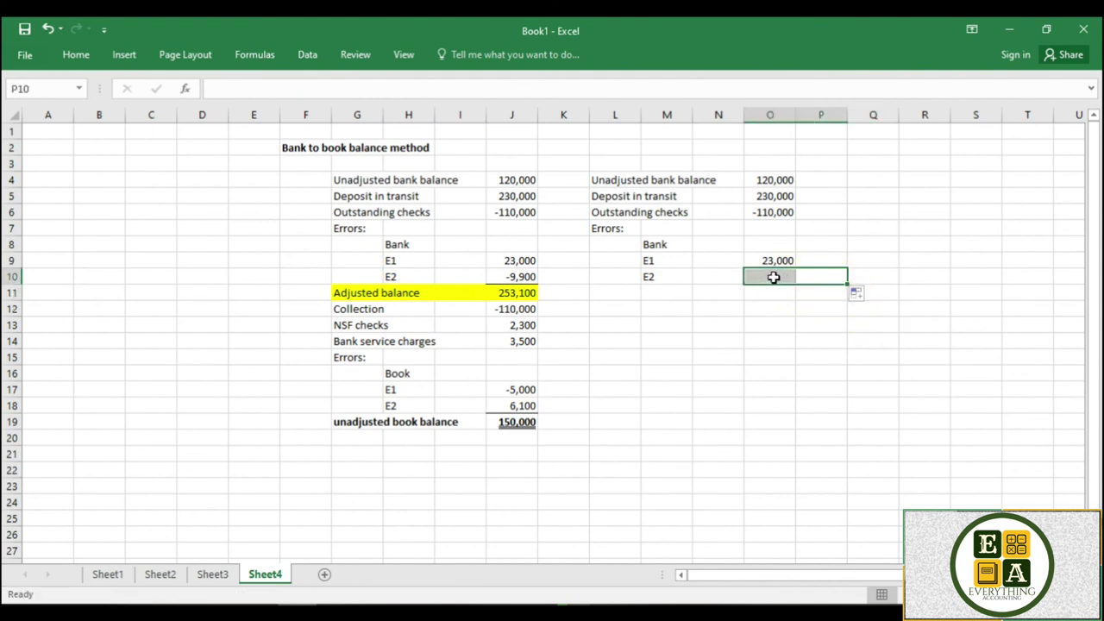
left_click(773, 277)
type("-9,9")
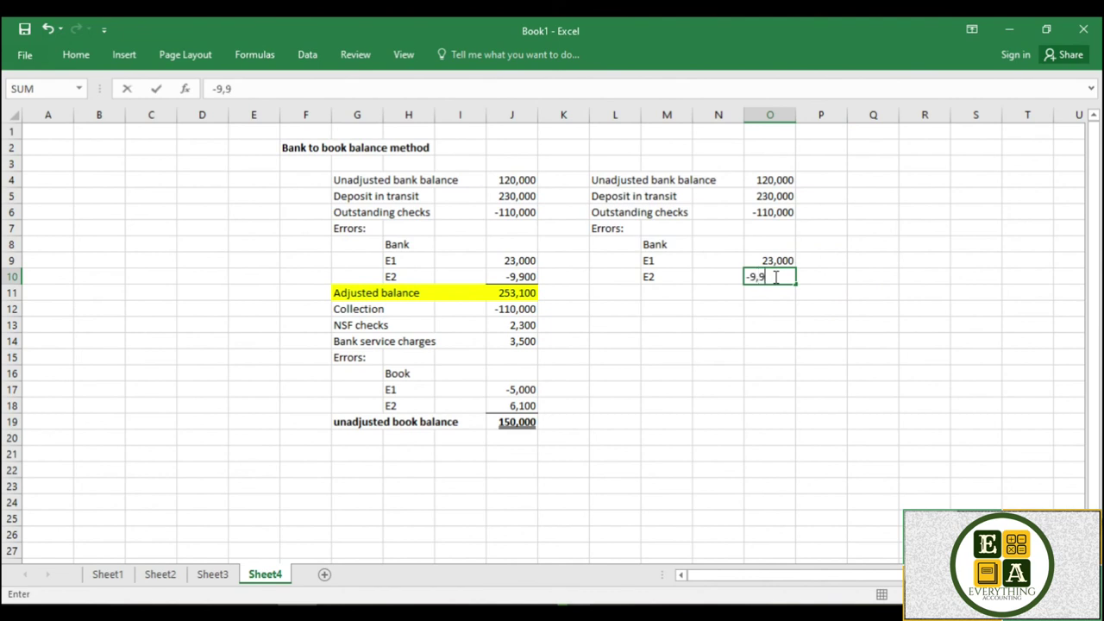
type("00")
- Copy the collection through book errors block G12:J18 to L11:O17, directly below the bank errors
left_click_drag(349, 310, 518, 404)
key("ctrl+c")
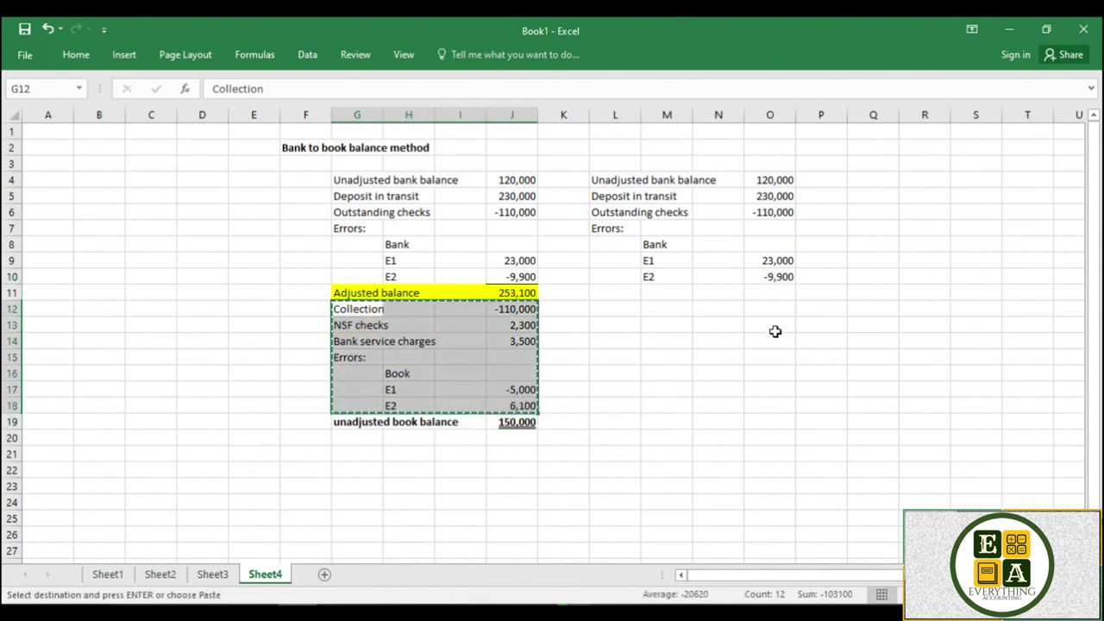
left_click(617, 293)
key("Return")
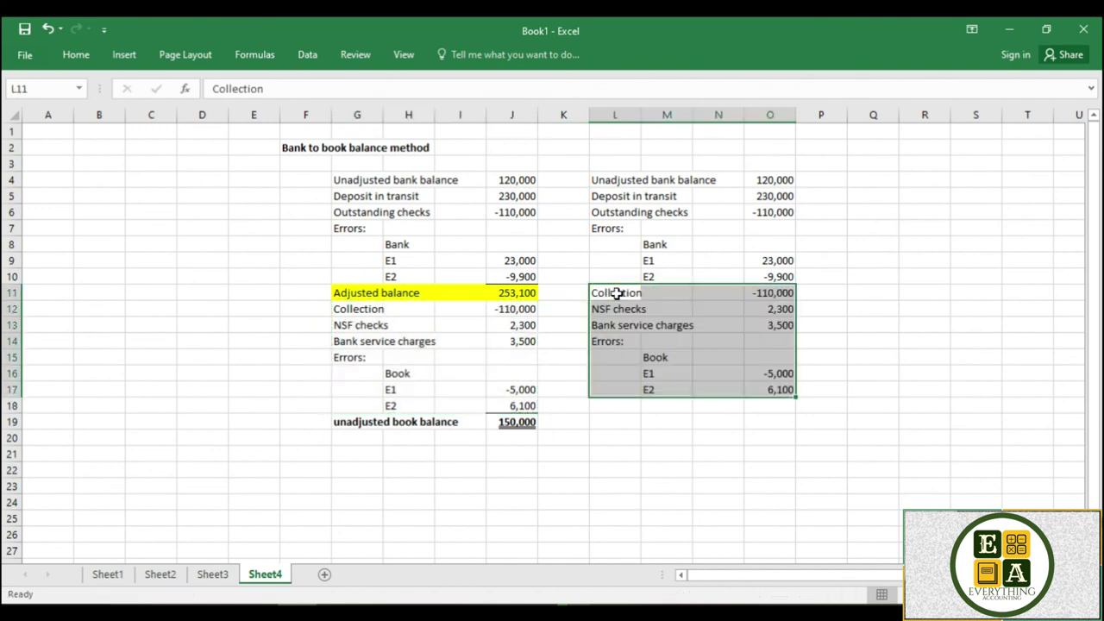
- Copy the "unadjusted book balance" label from G19 to L18
left_click(360, 421)
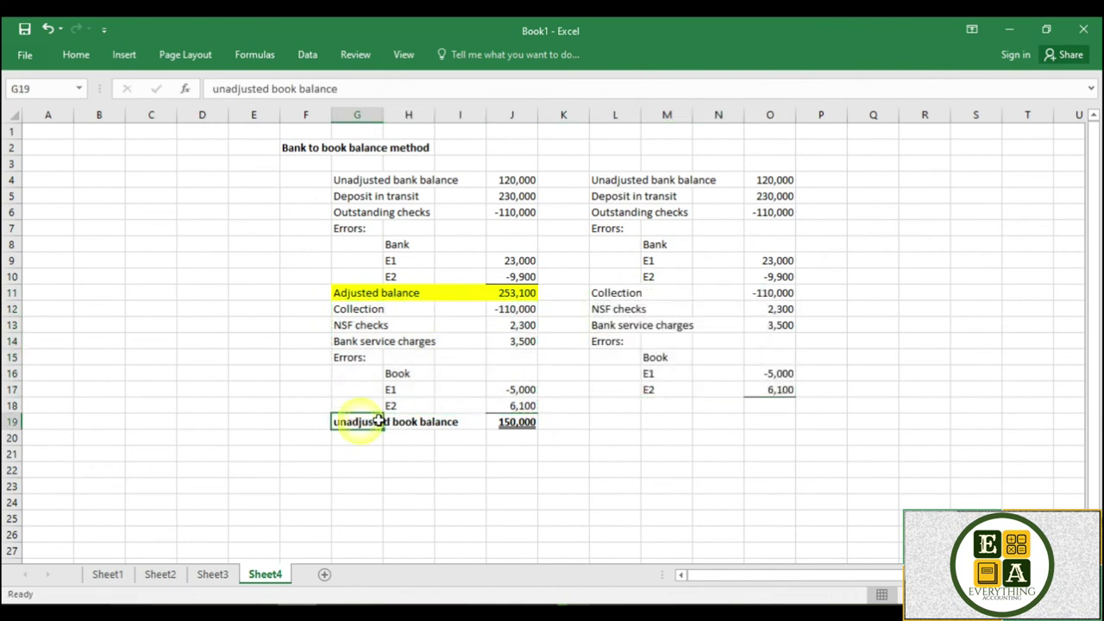
key("ctrl+c")
left_click(608, 403)
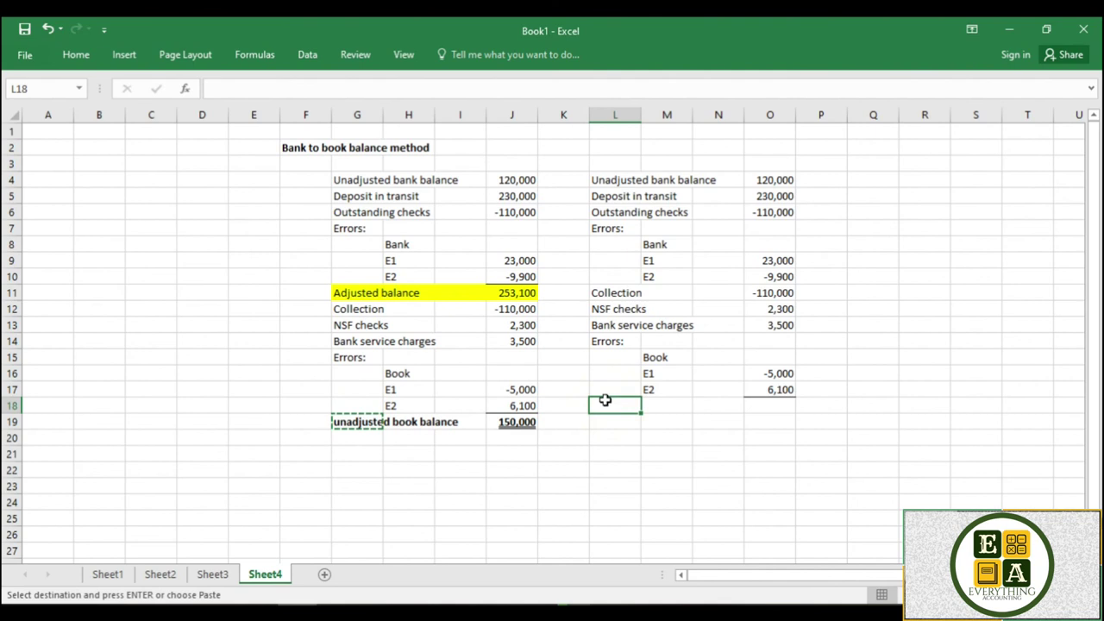
key("Return")
- Format O18 as bold with a double underline and total O4:O17 there with AutoSum
left_click(780, 403)
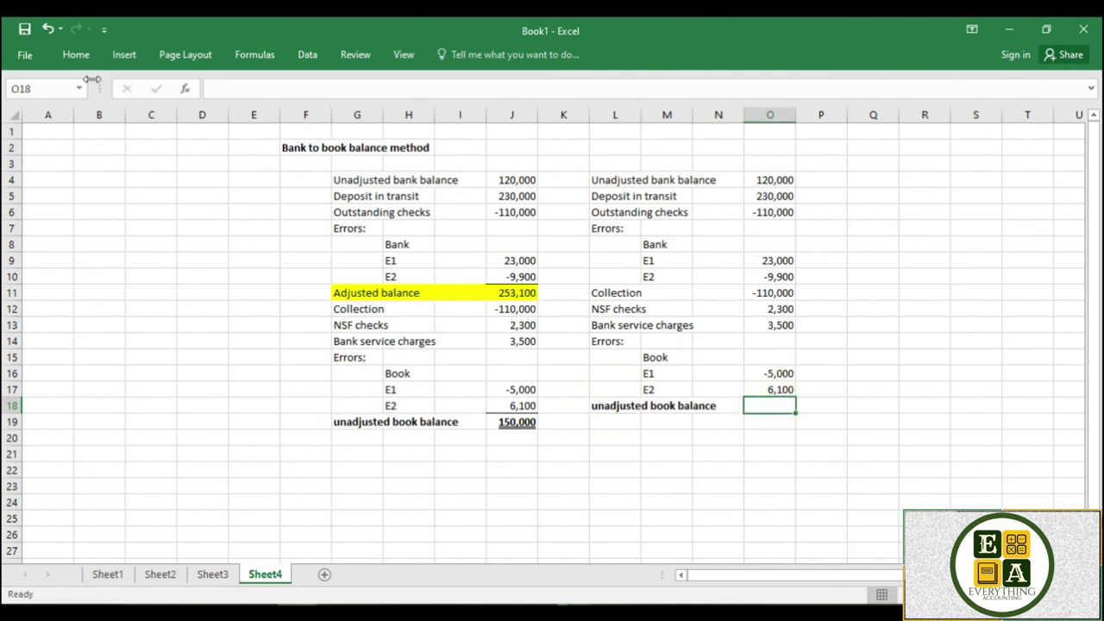
left_click(76, 55)
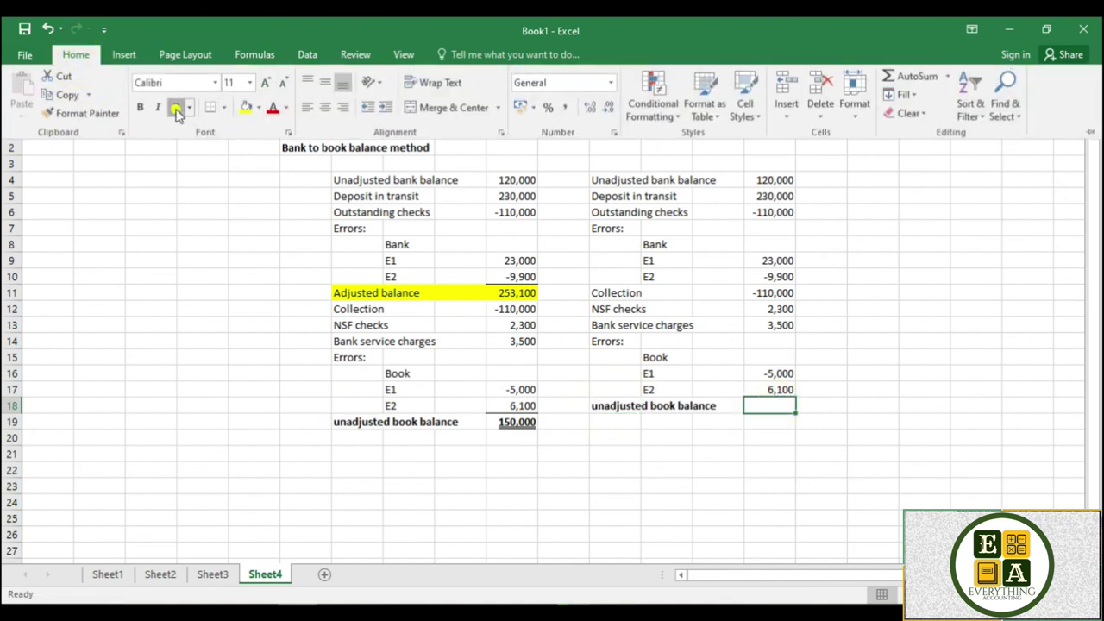
left_click(774, 181)
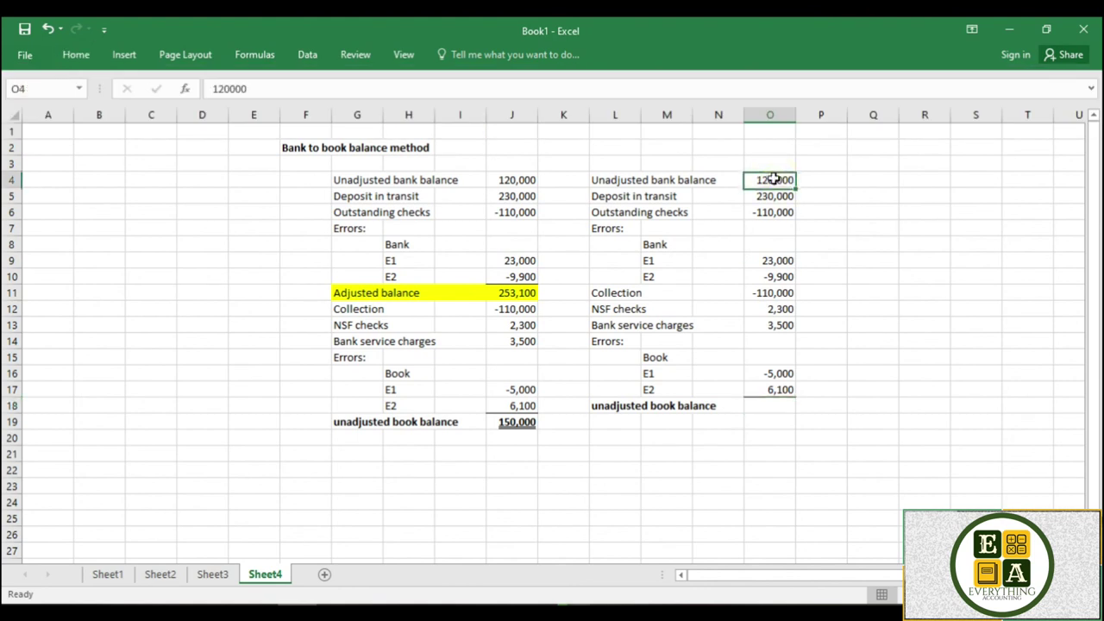
left_click(780, 276)
left_click_drag(764, 187, 777, 407)
left_click(76, 55)
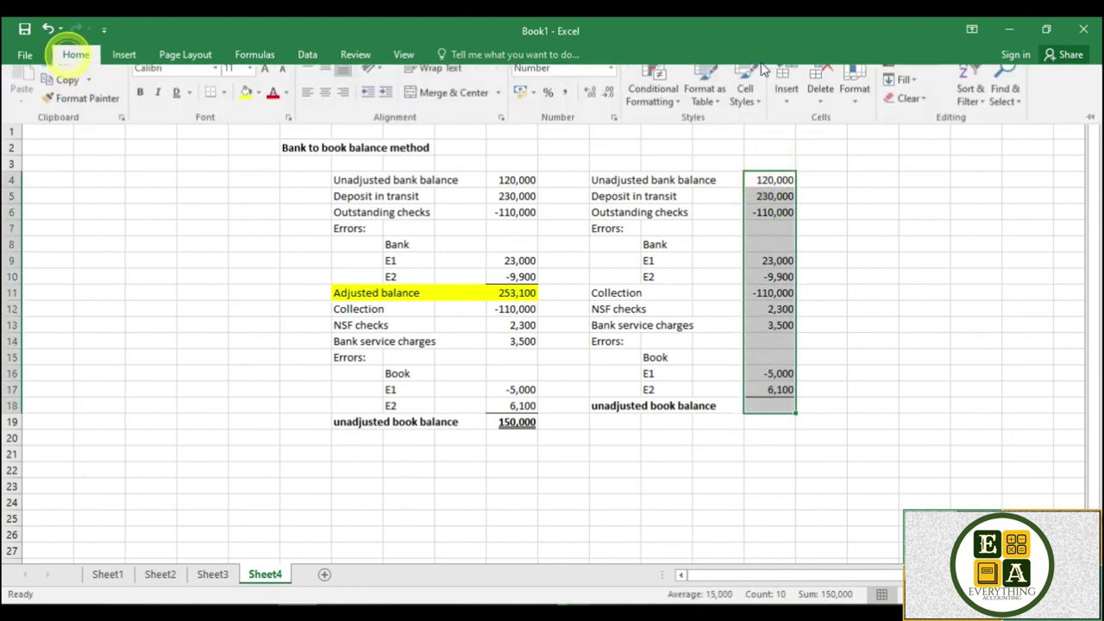
left_click(923, 77)
left_click(868, 451)
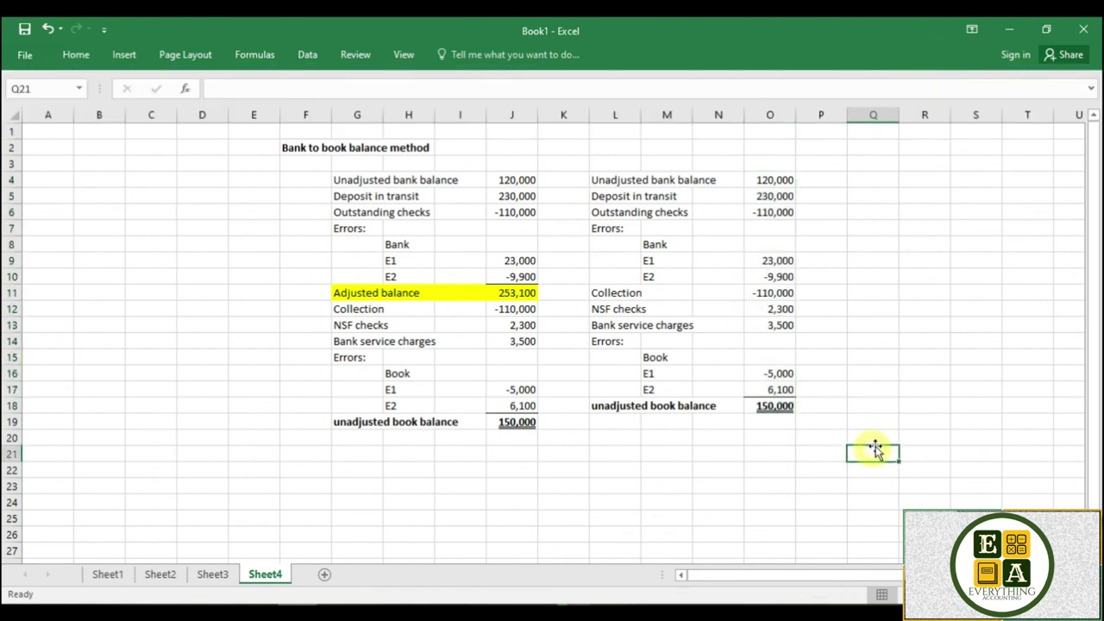
- Copy the Adjusting JEs block R4:X19 from Sheet3 and paste it at Q4 on Sheet4
left_click(211, 573)
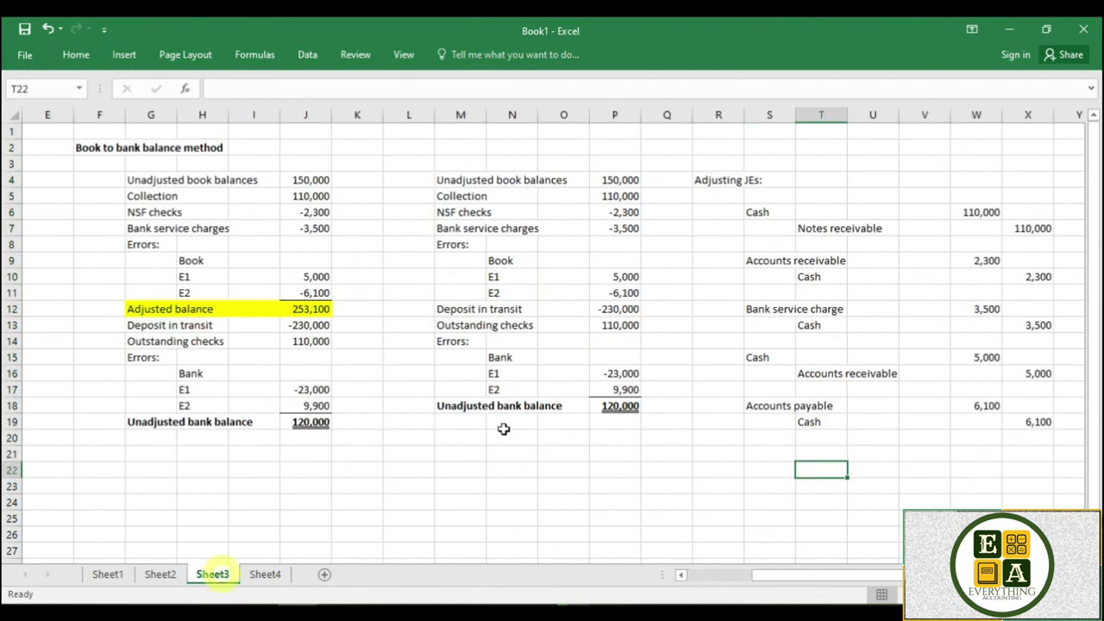
left_click_drag(705, 181, 1024, 420)
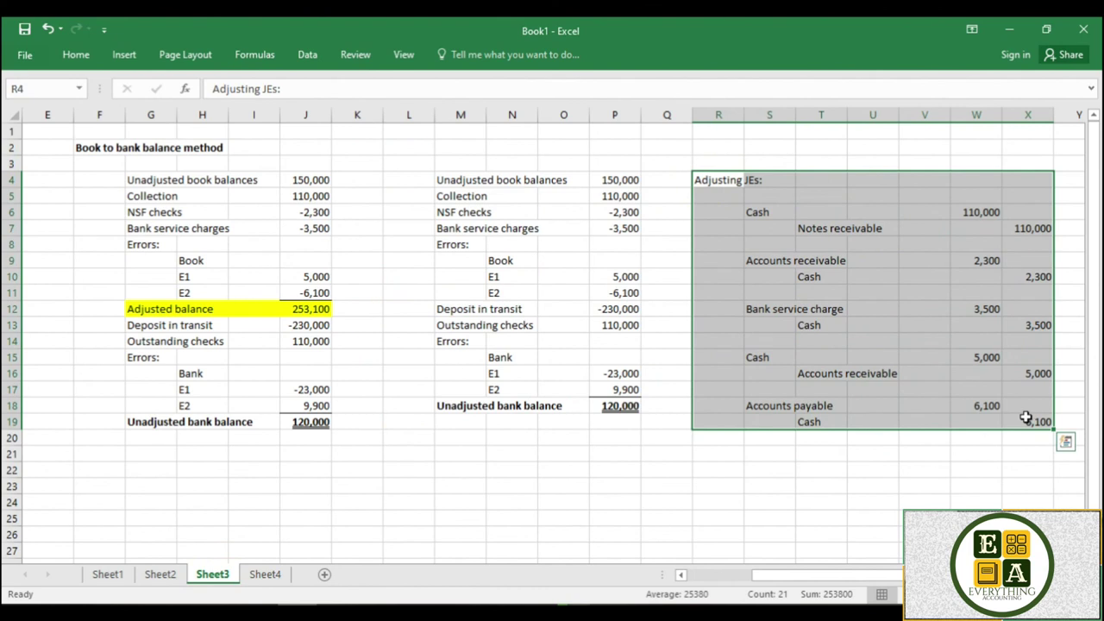
key("ctrl+c")
left_click(263, 574)
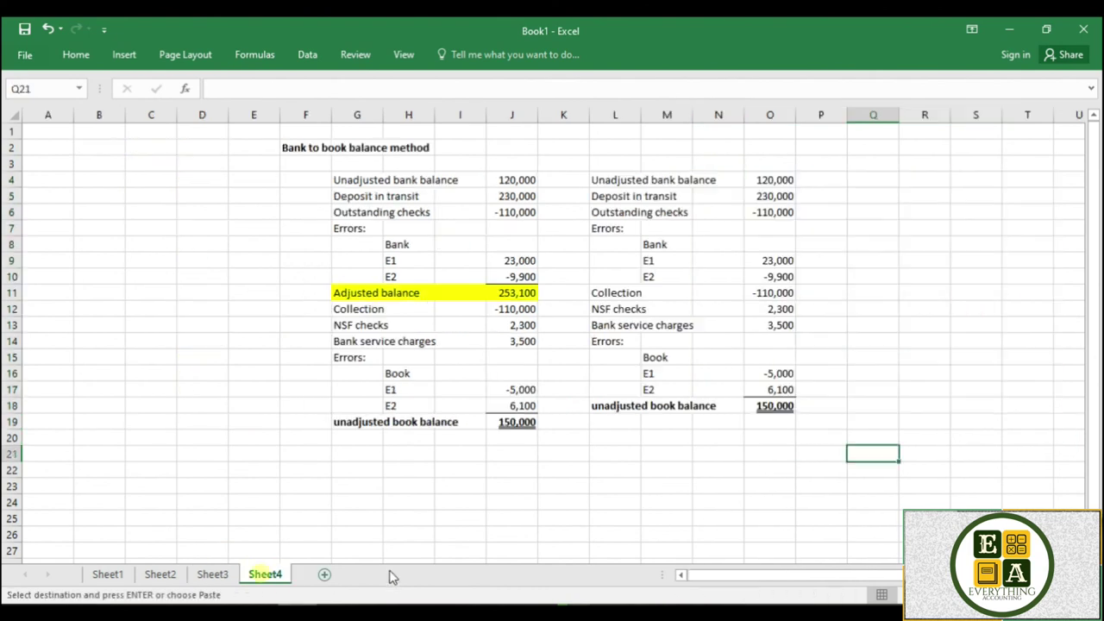
scroll(561, 345, "right", 1)
scroll(818, 308, "right", 2)
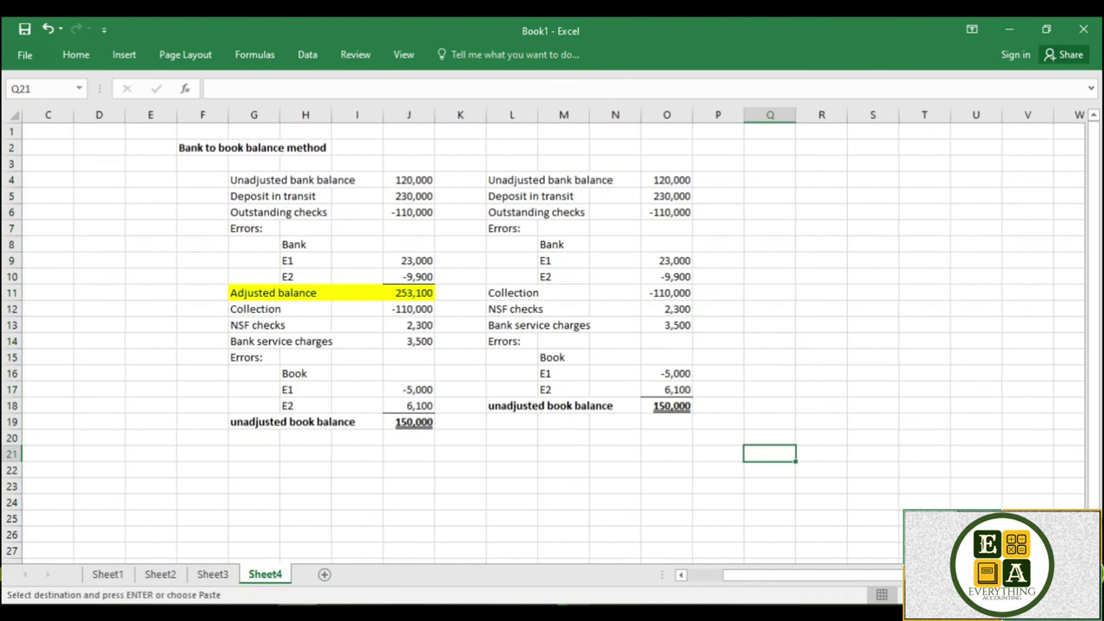
left_click(718, 177)
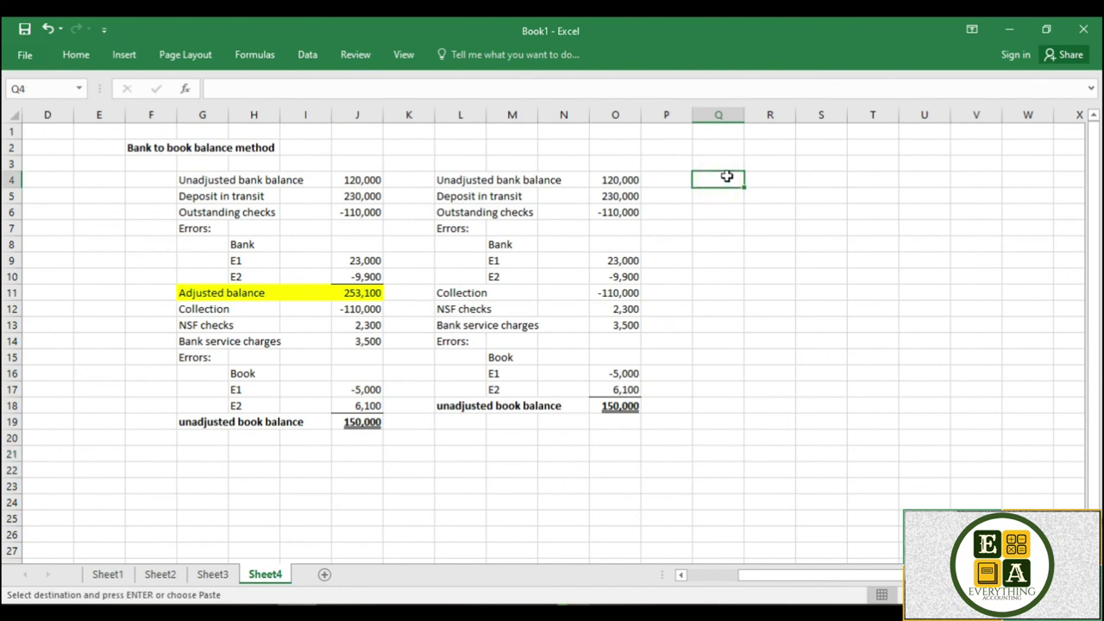
key("ctrl+v")
left_click(811, 465)
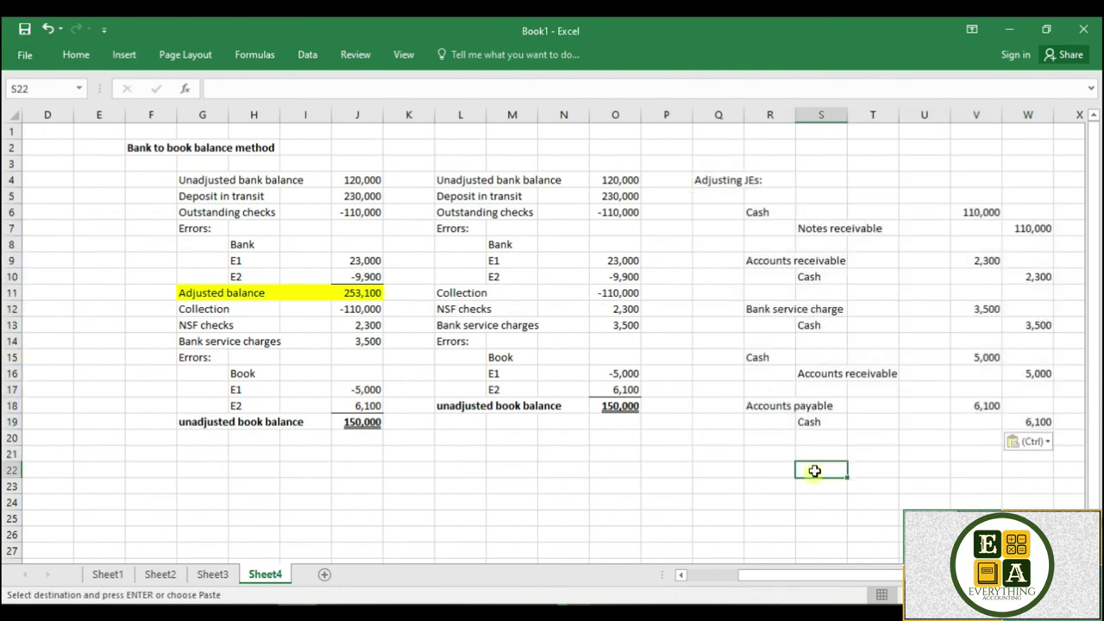
left_click(708, 471)
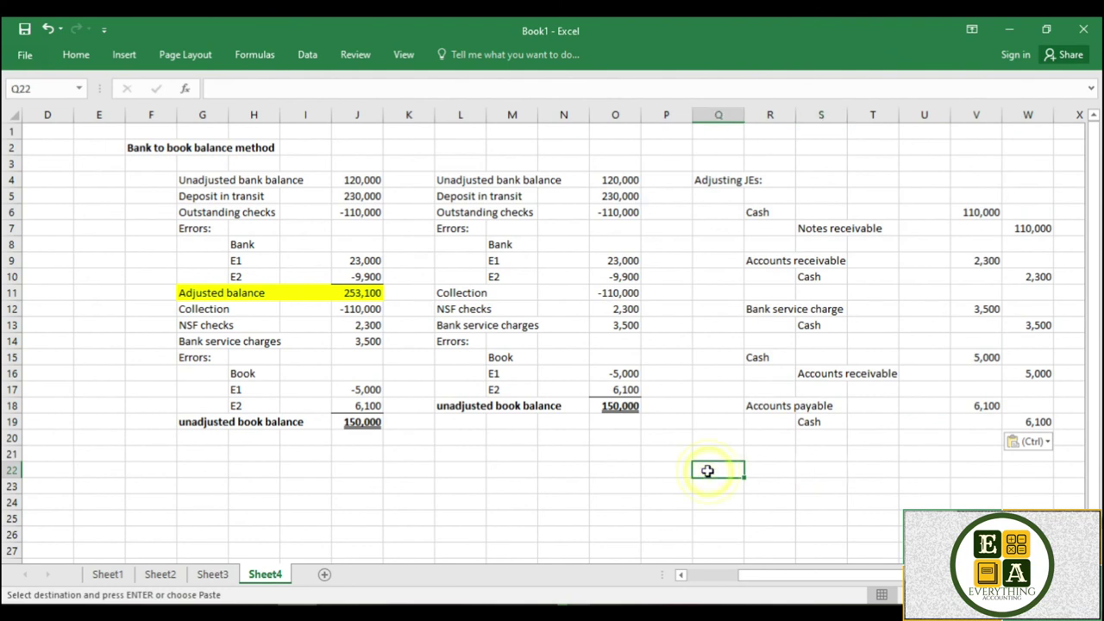